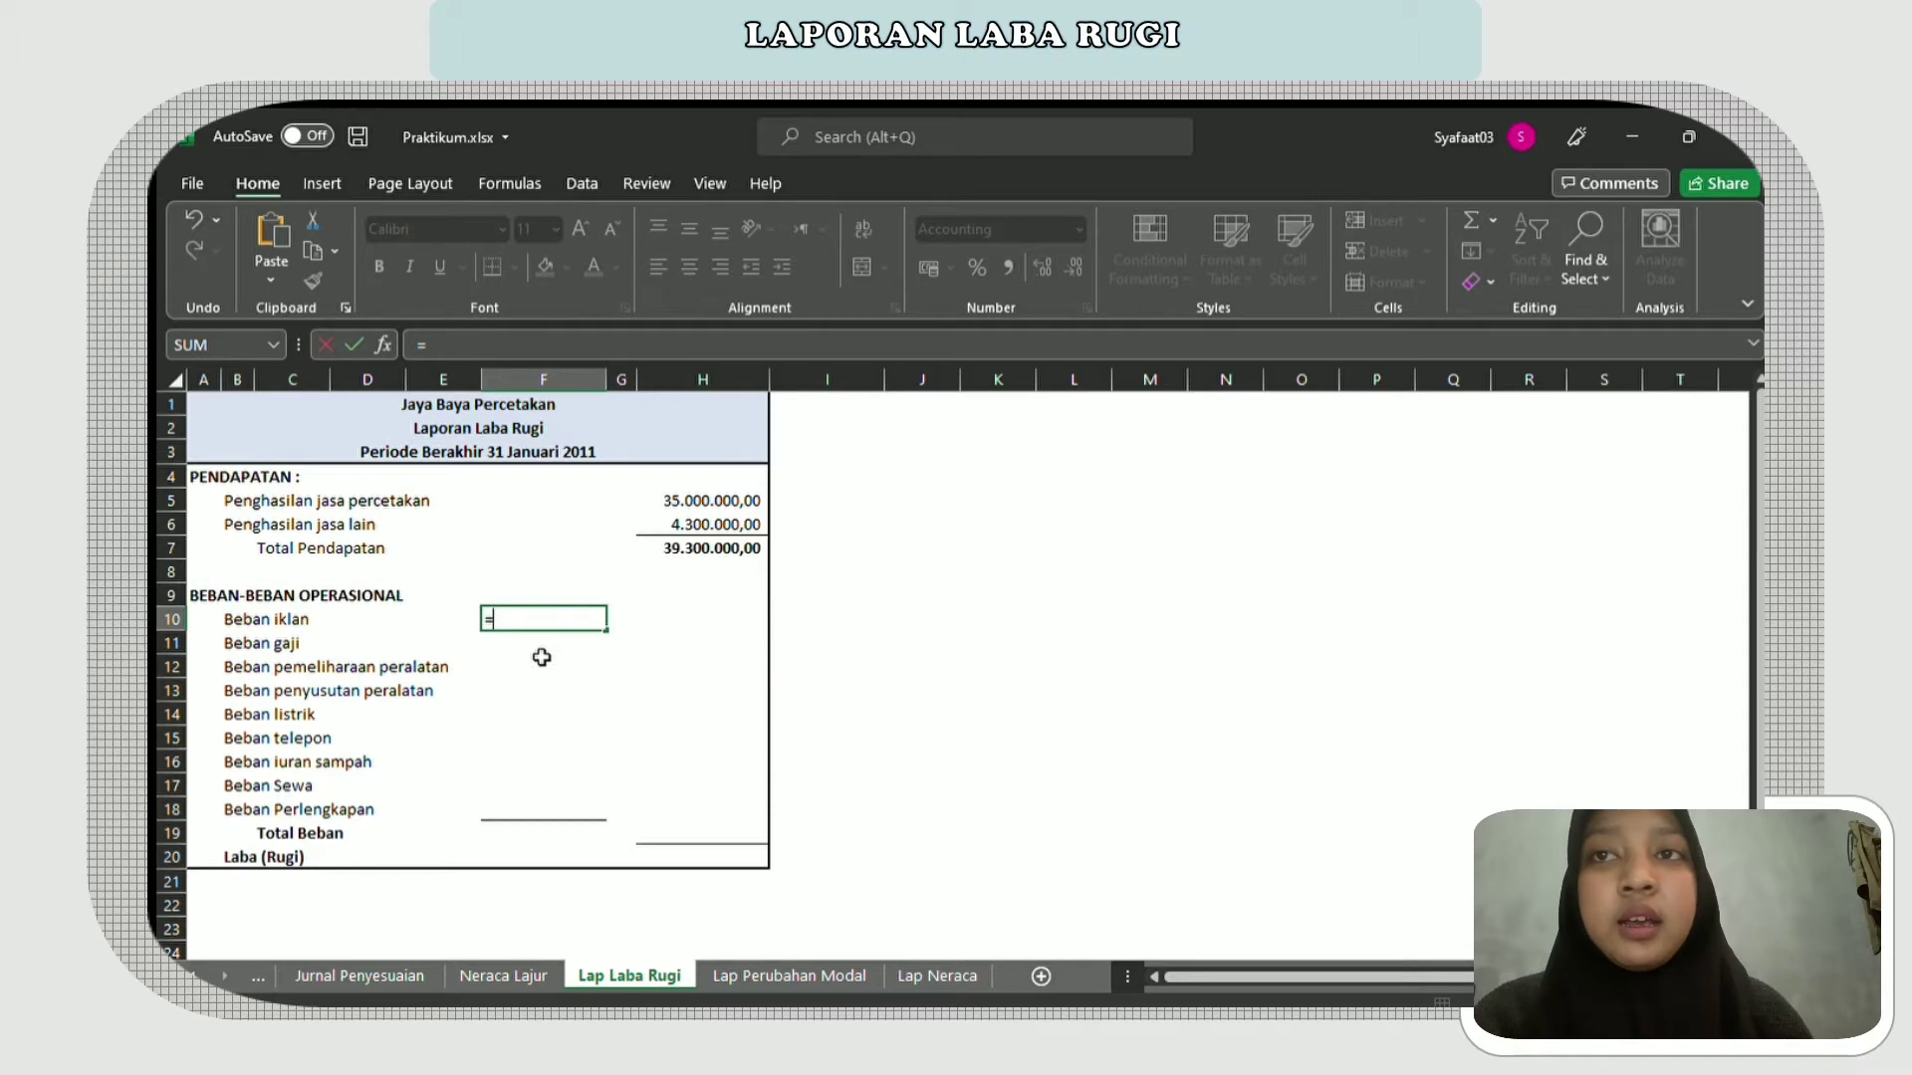
- Complete the Beban iklan formula in F10 so it references the Laba Rugi debit in cell I18 of the Neraca Lajur sheet
click(502, 971)
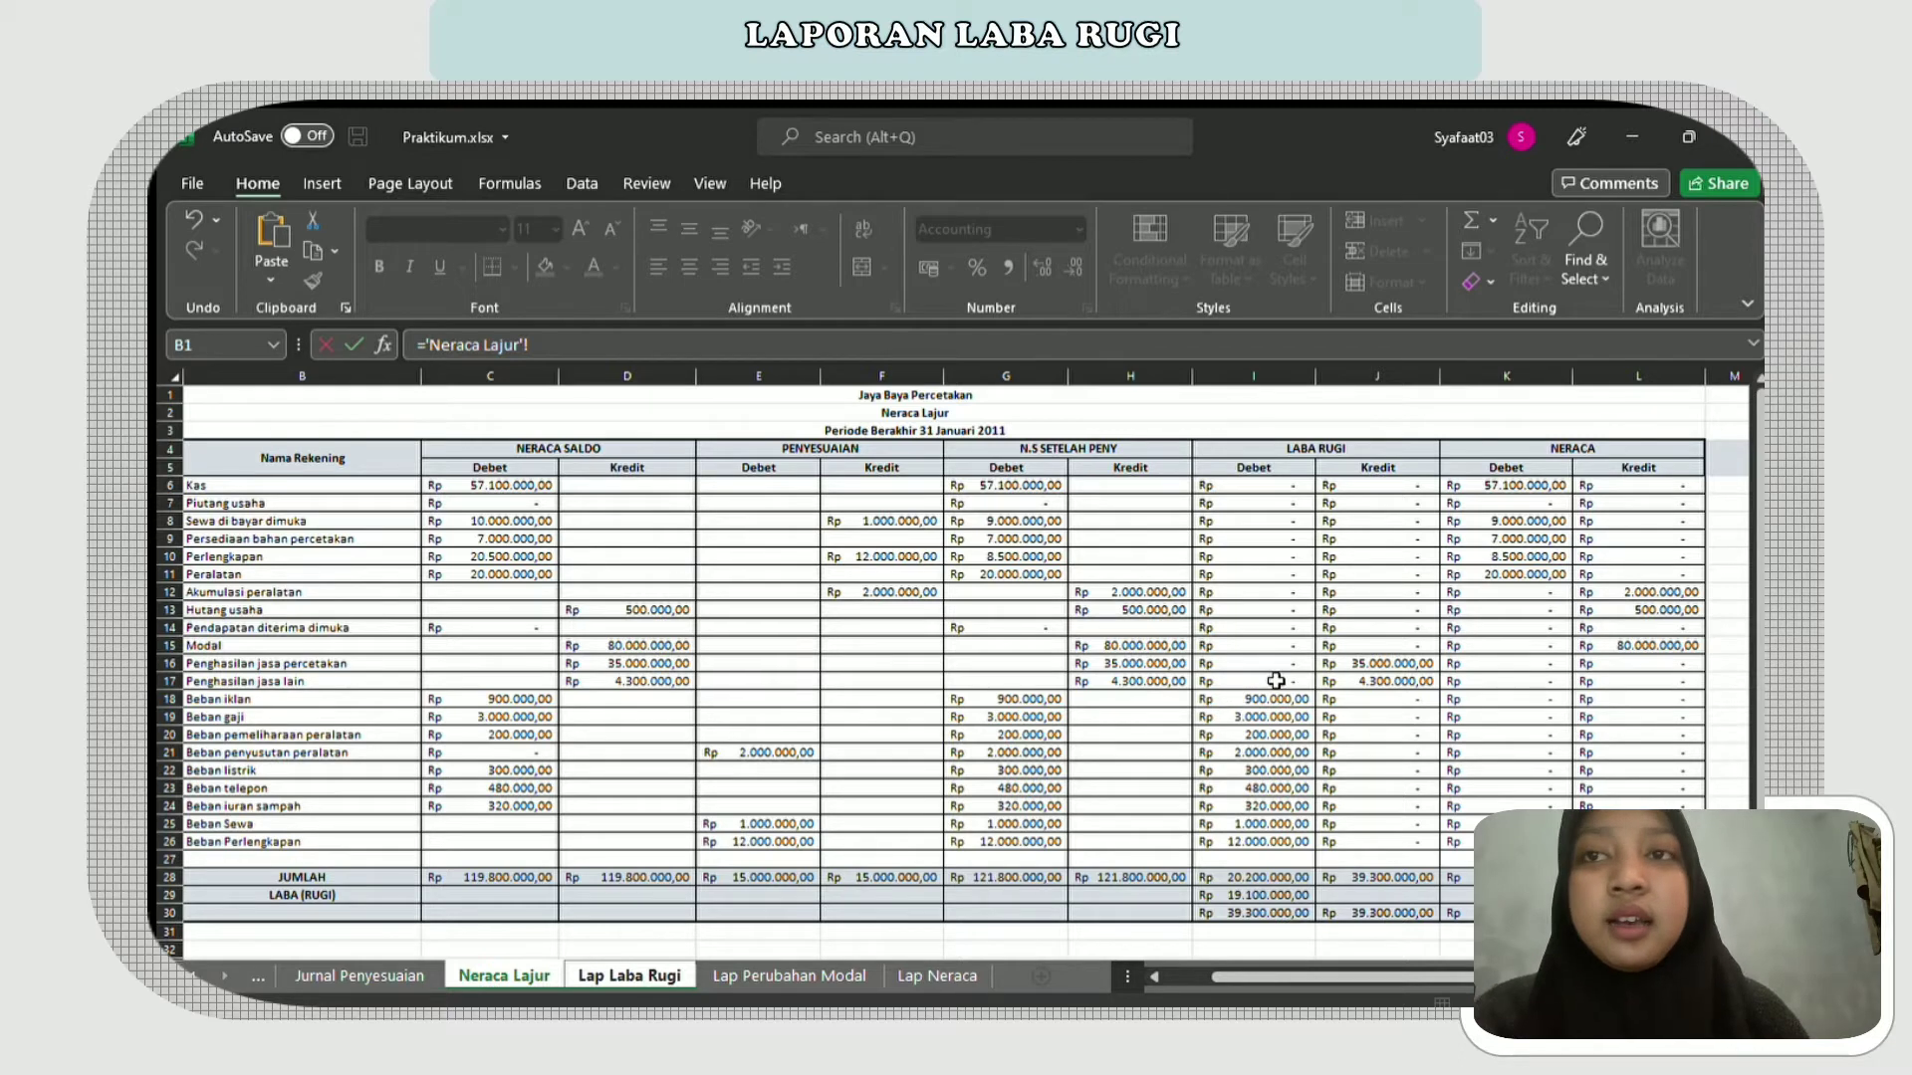
click(1228, 703)
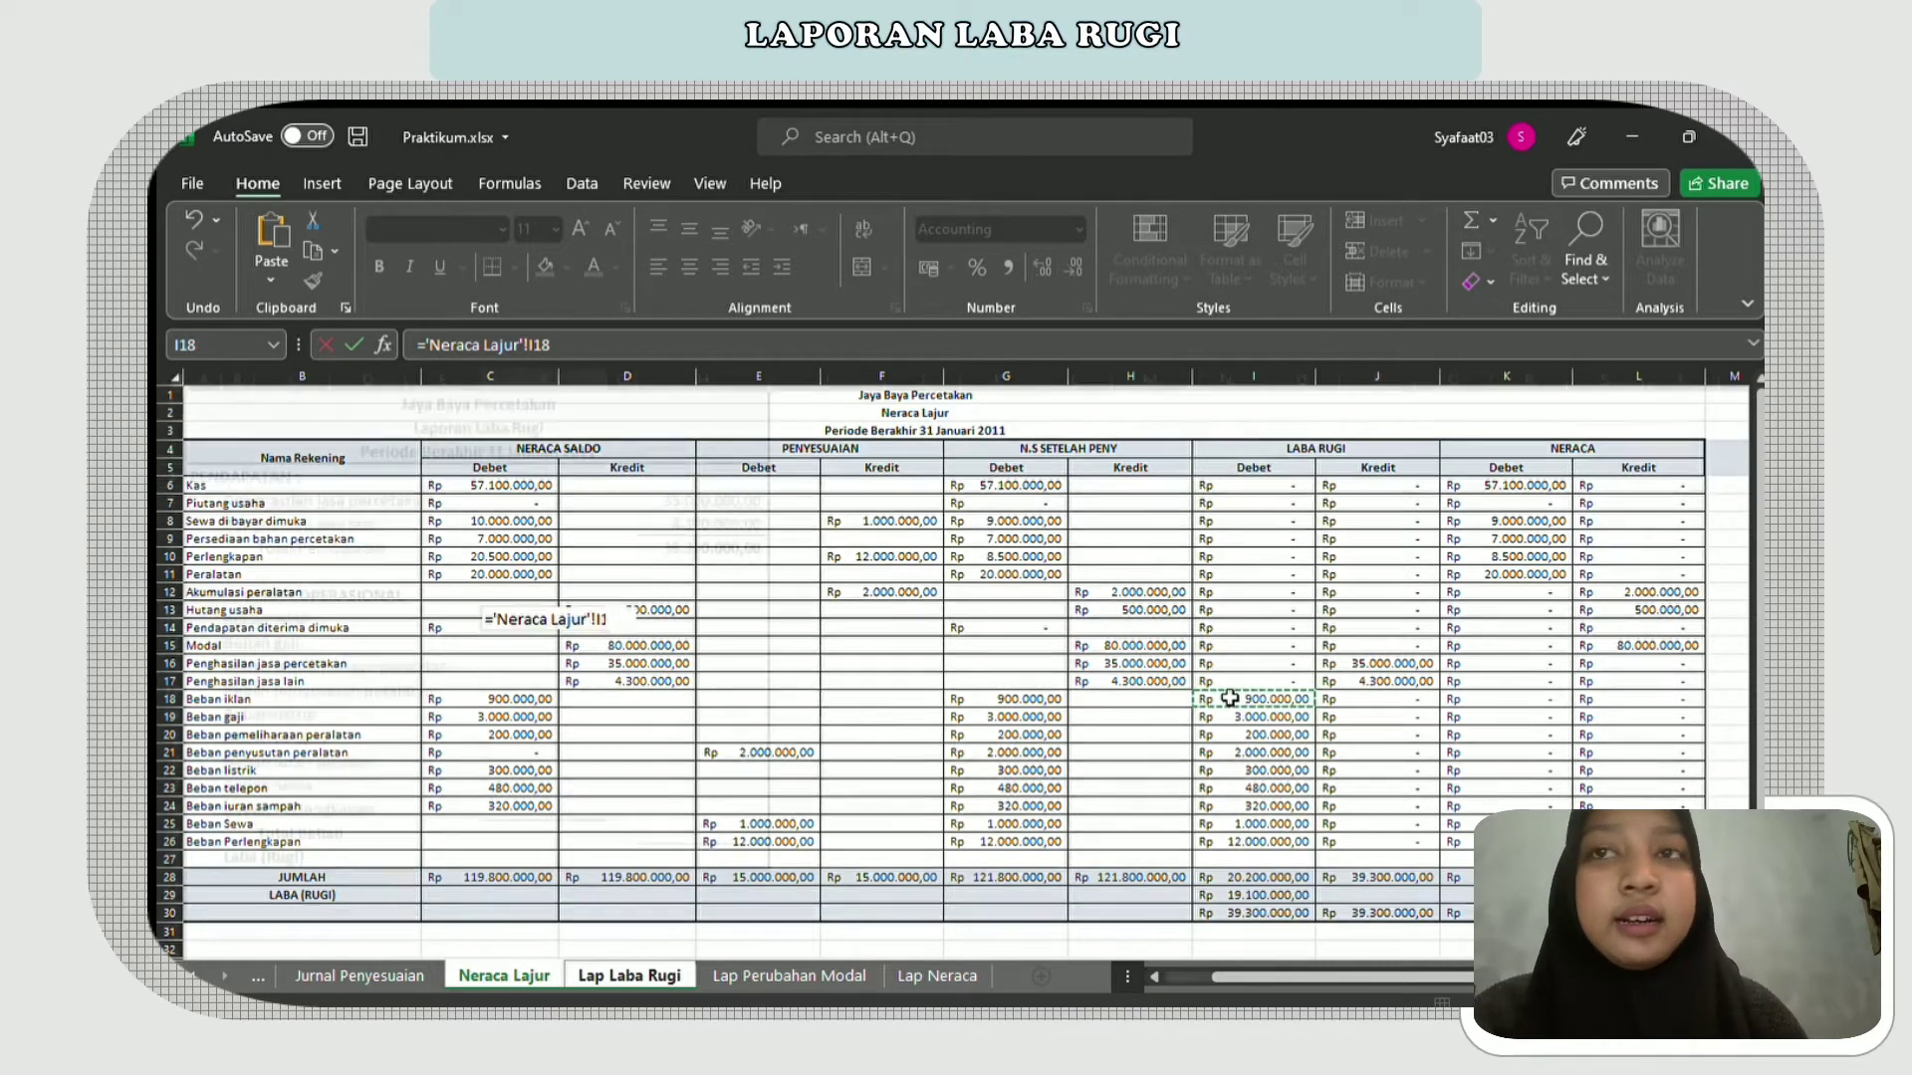
key(Return)
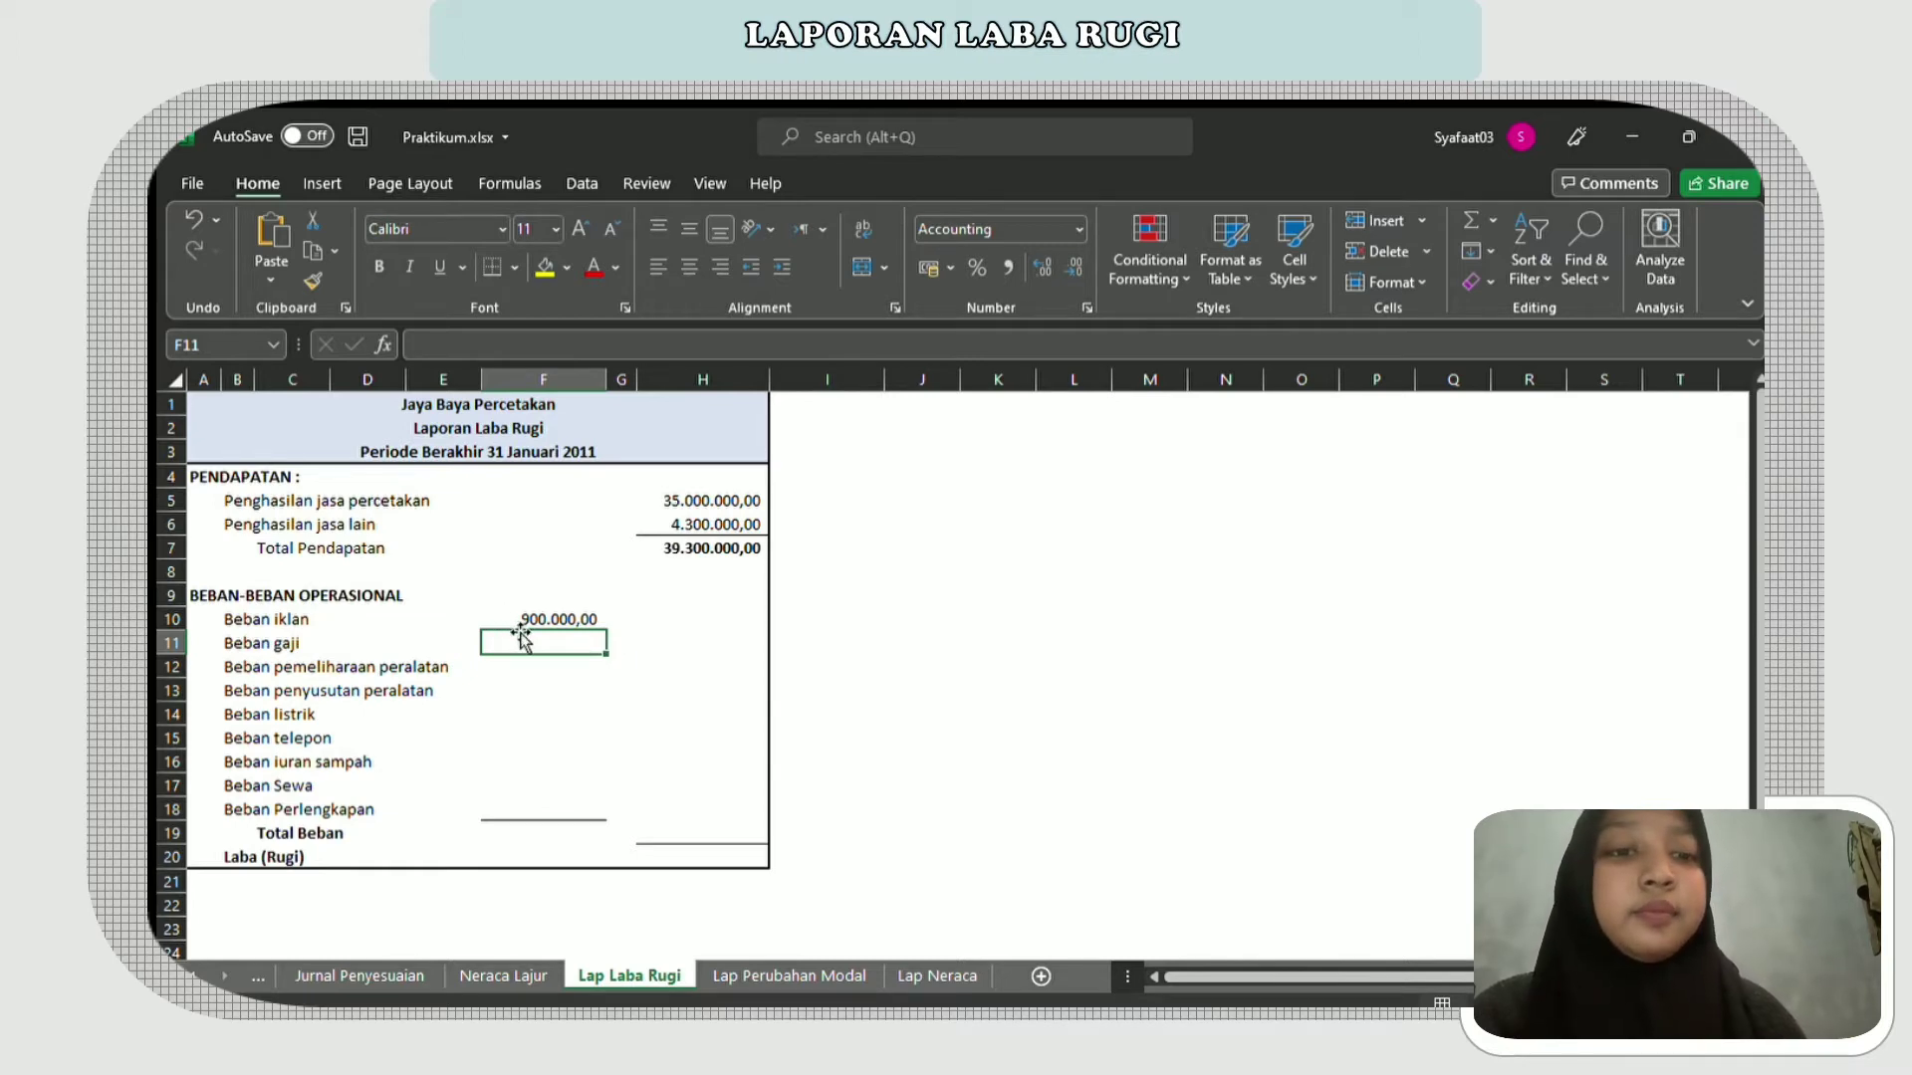
- Link Beban gaji in F11 to its Laba Rugi debit amount with the formula ='Neraca Lajur'!I19
text(=)
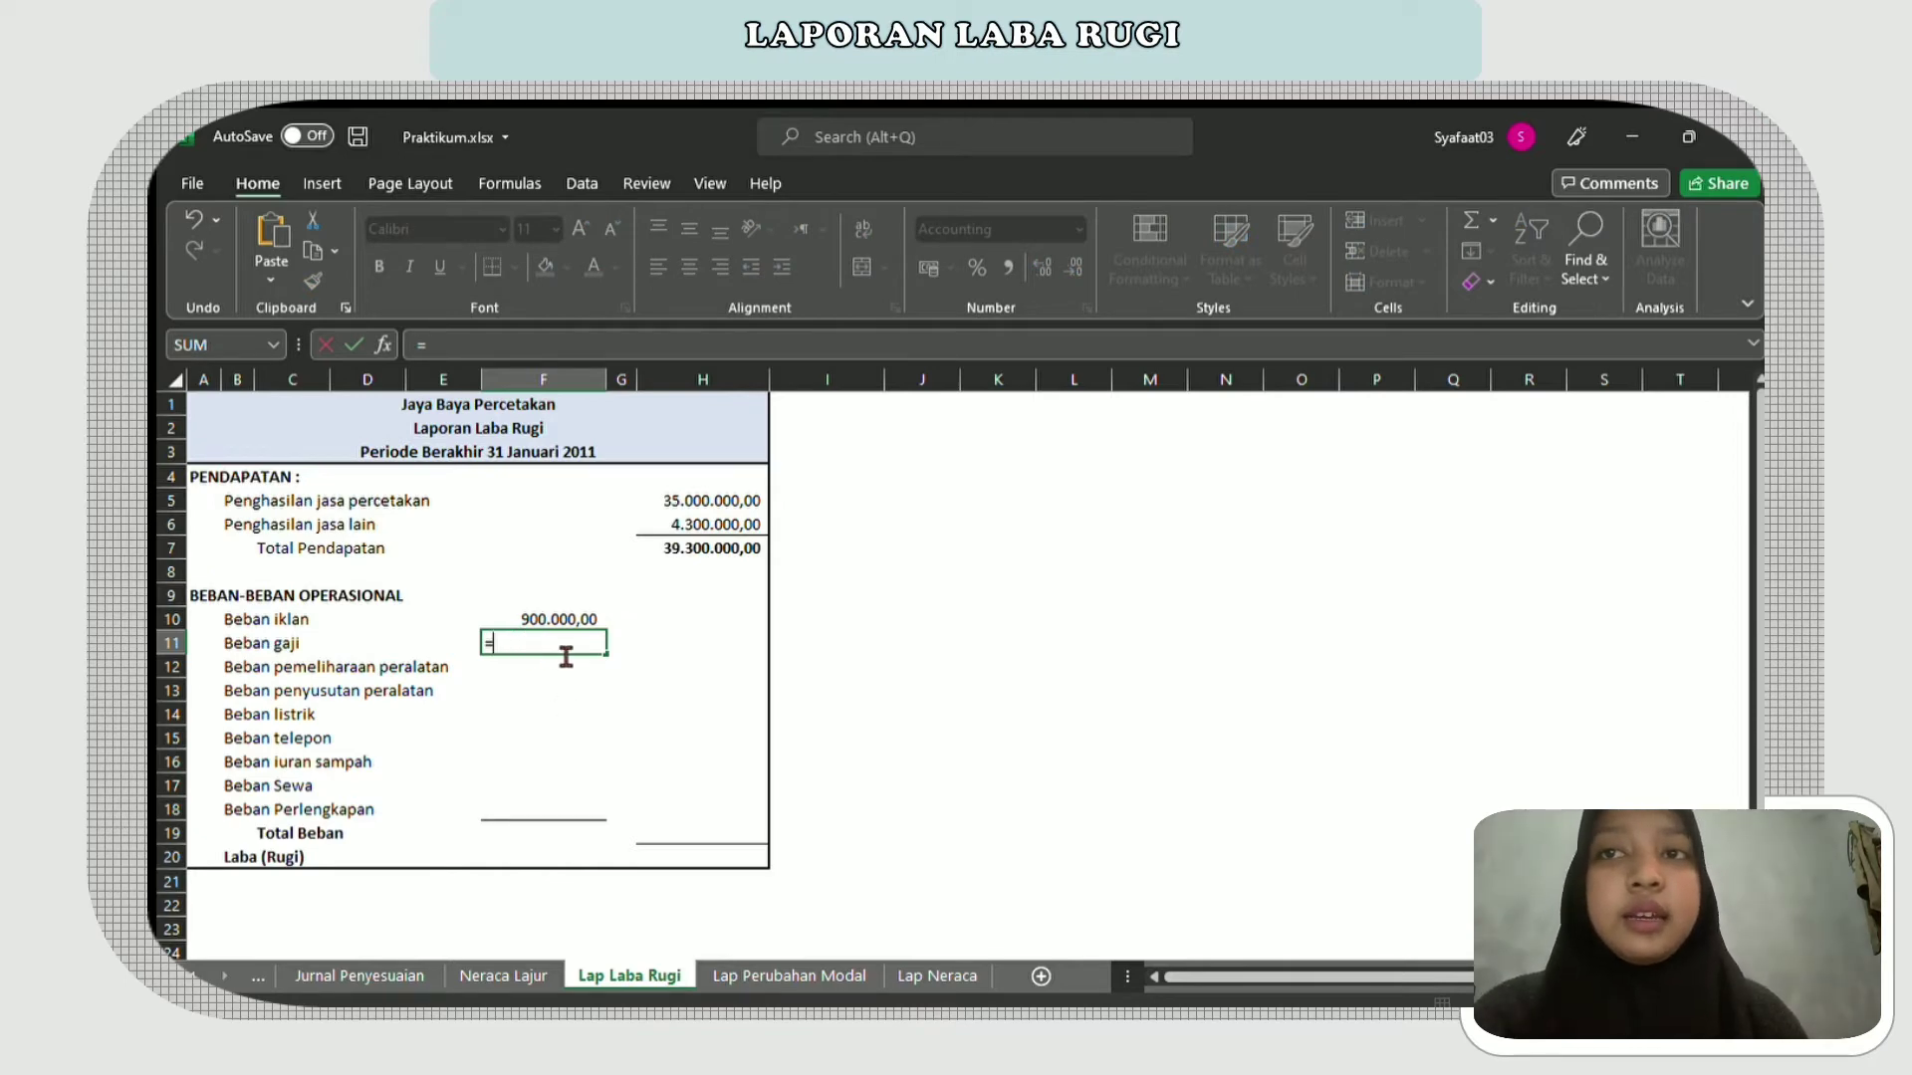
click(503, 971)
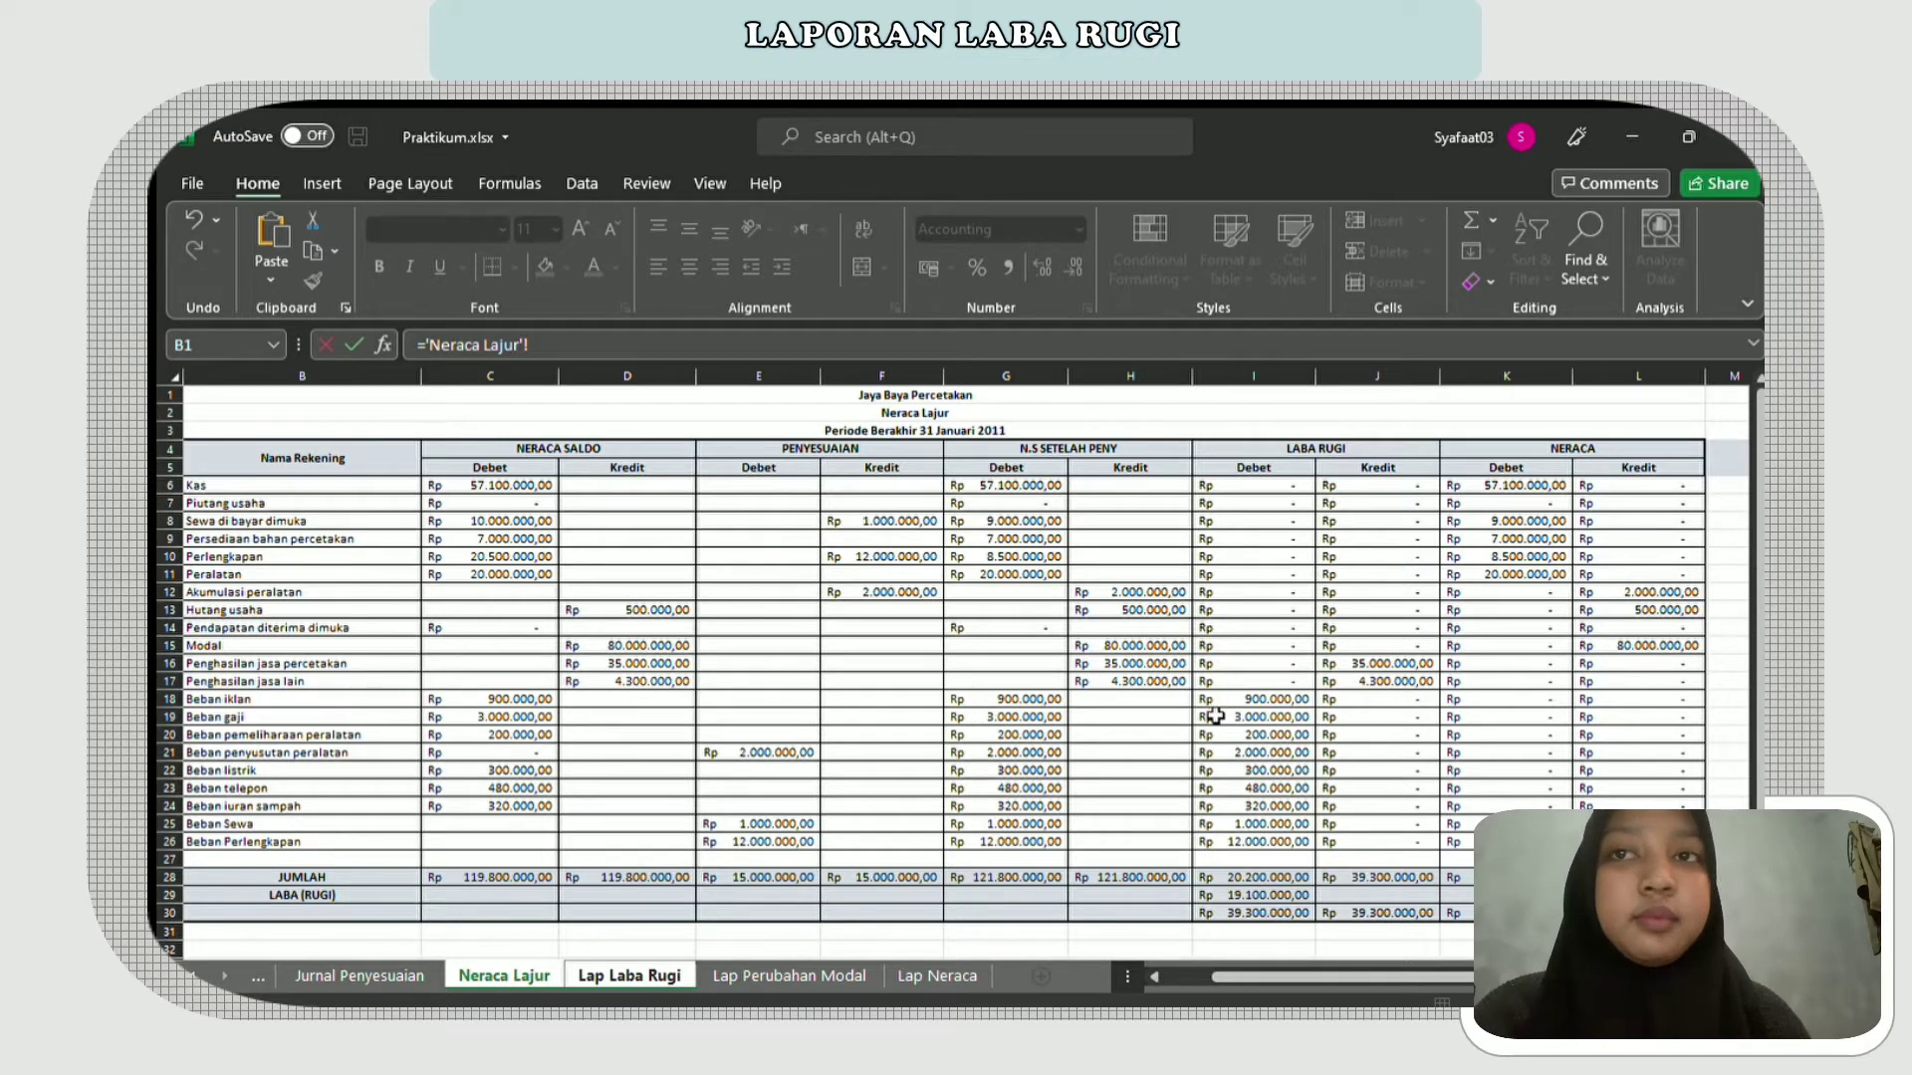
click(174, 702)
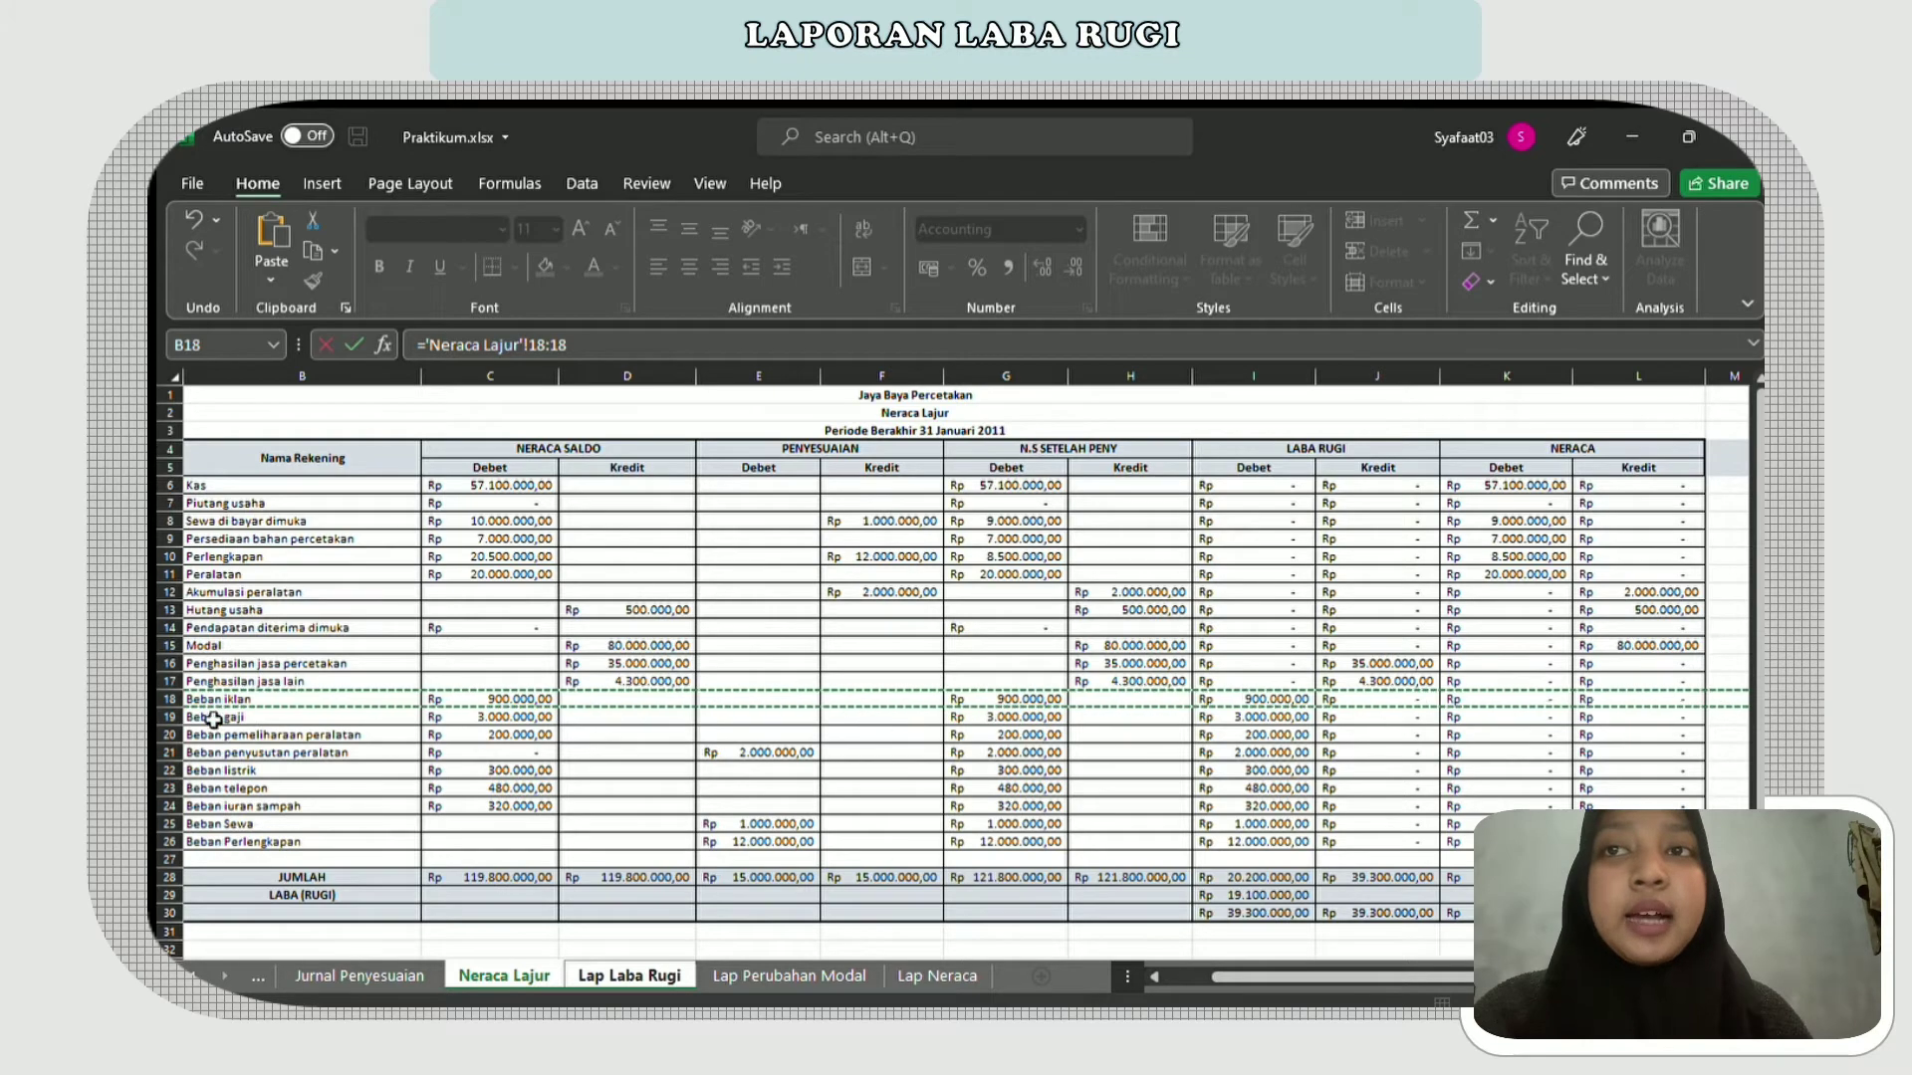
click(1275, 717)
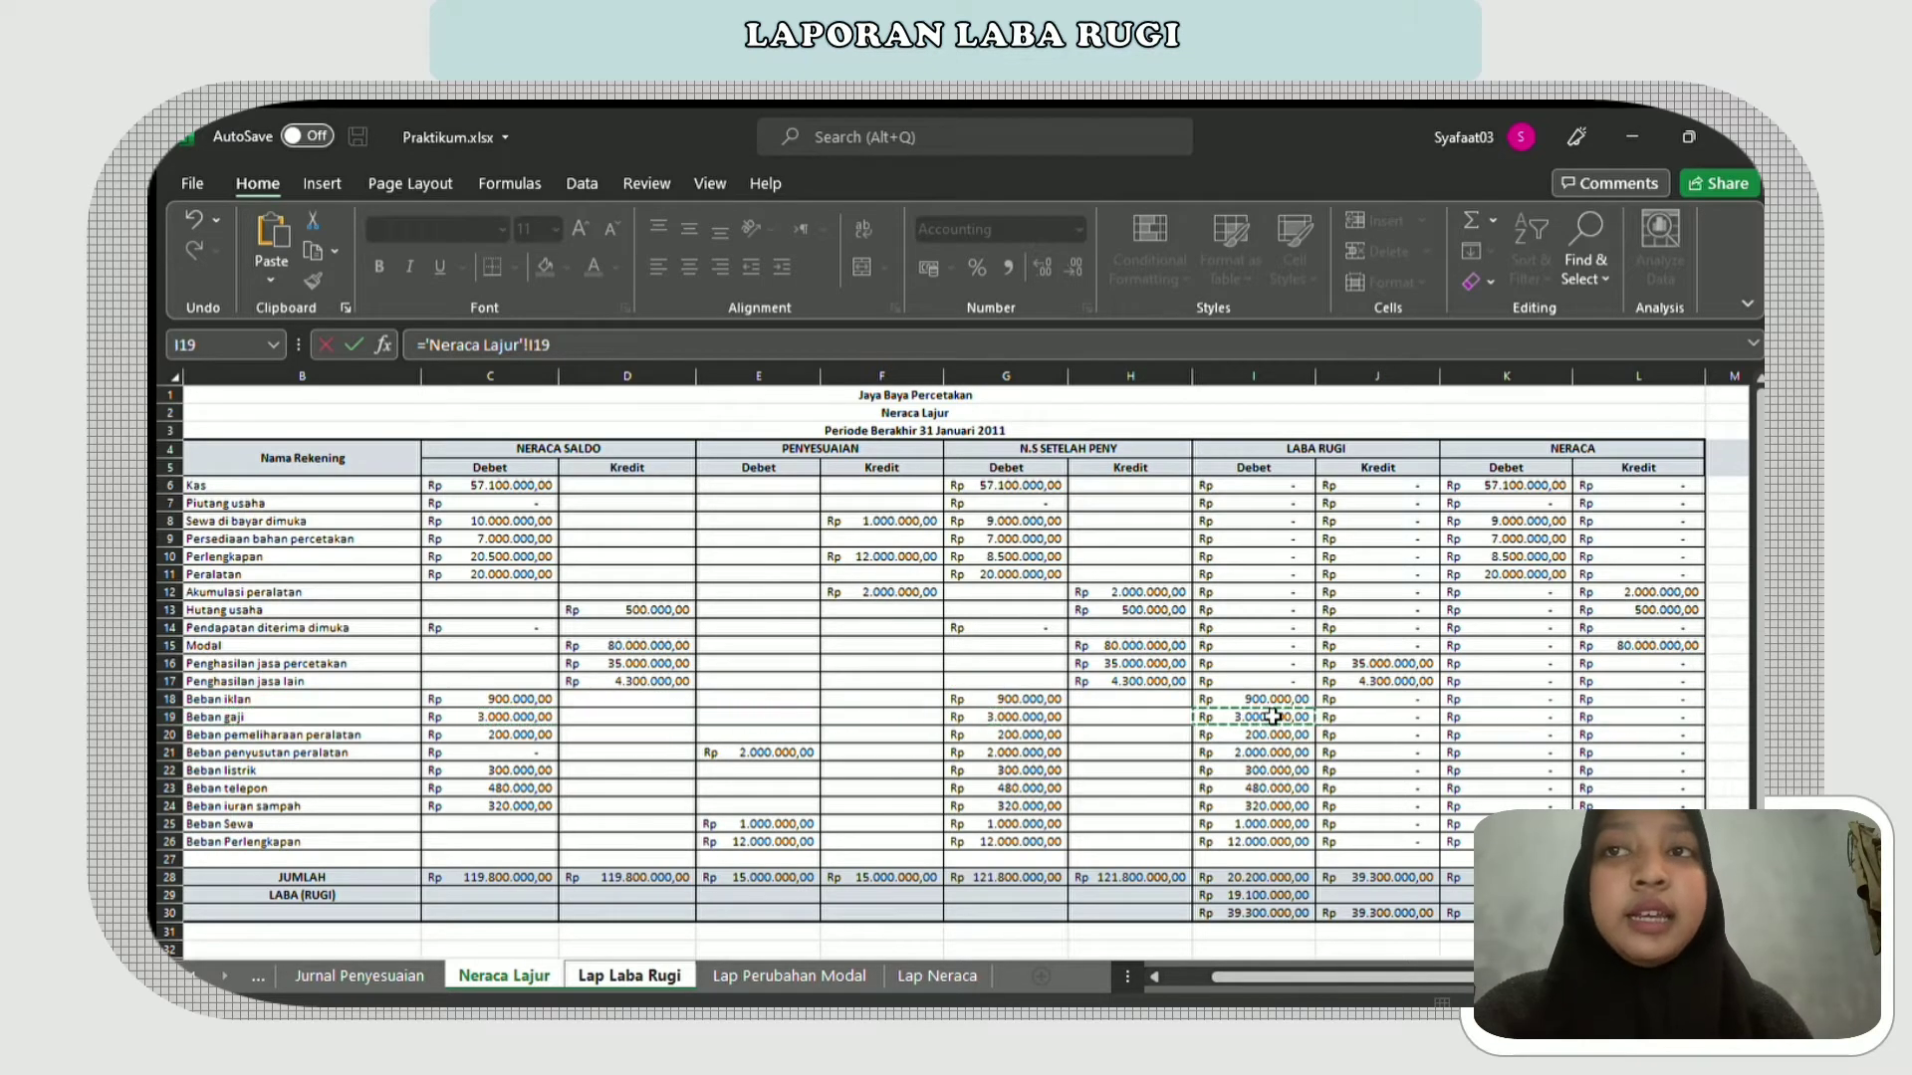
key(Return)
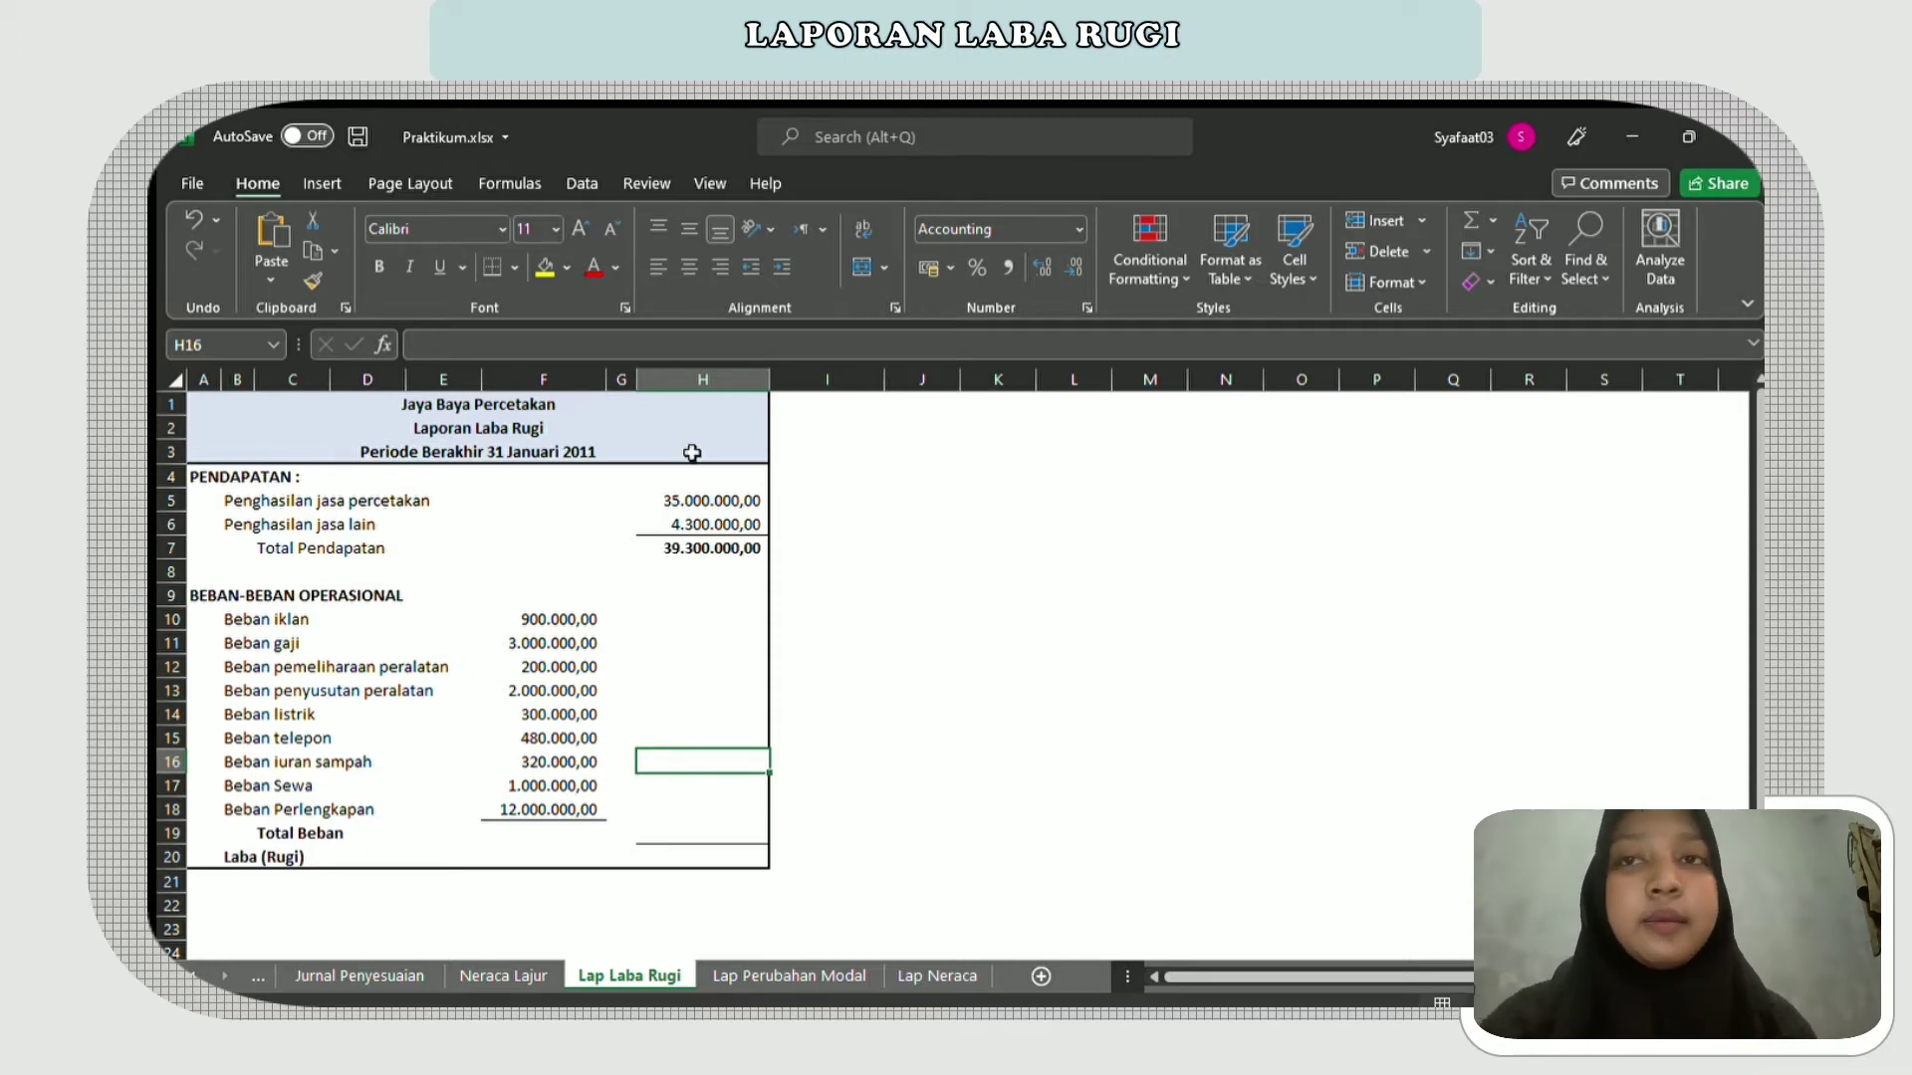
- Calculate Total Beban in H19 by summing the operating expenses with =SUM(F10:F18)
click(171, 834)
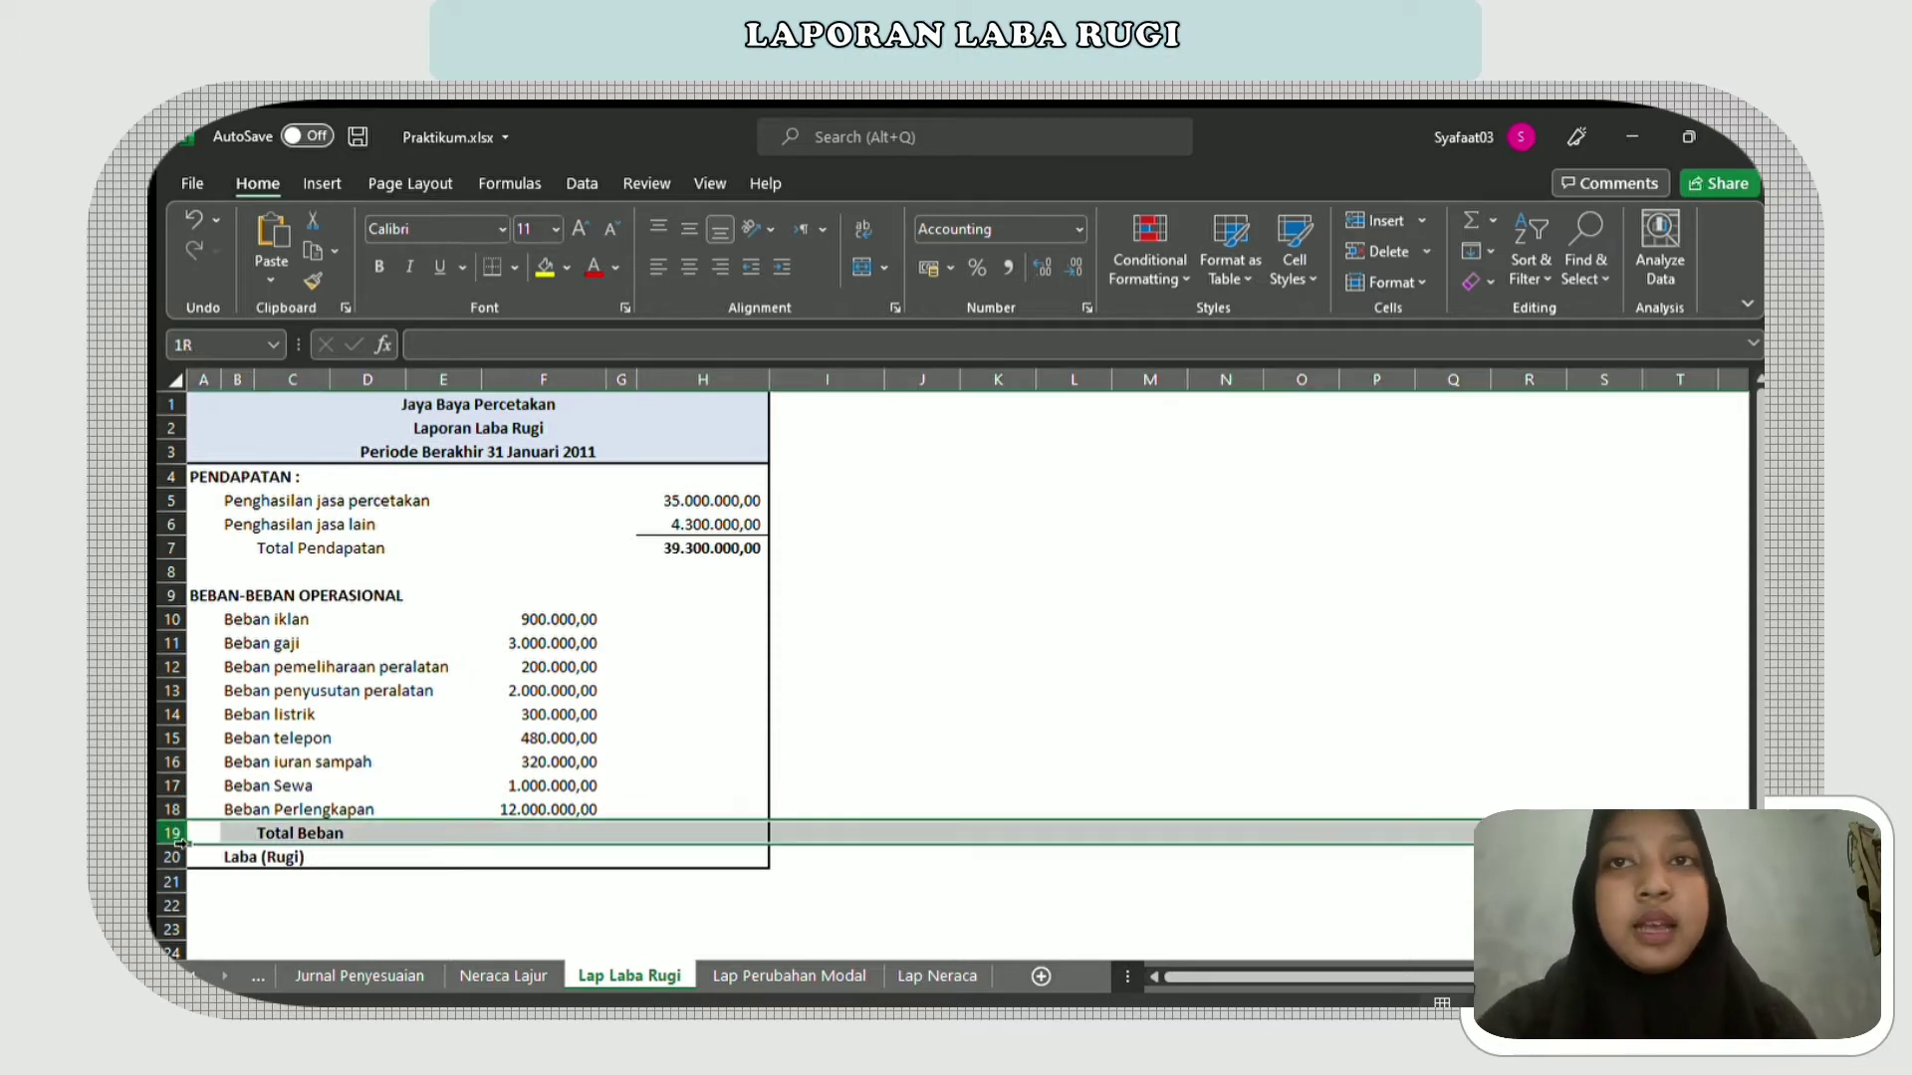
click(653, 830)
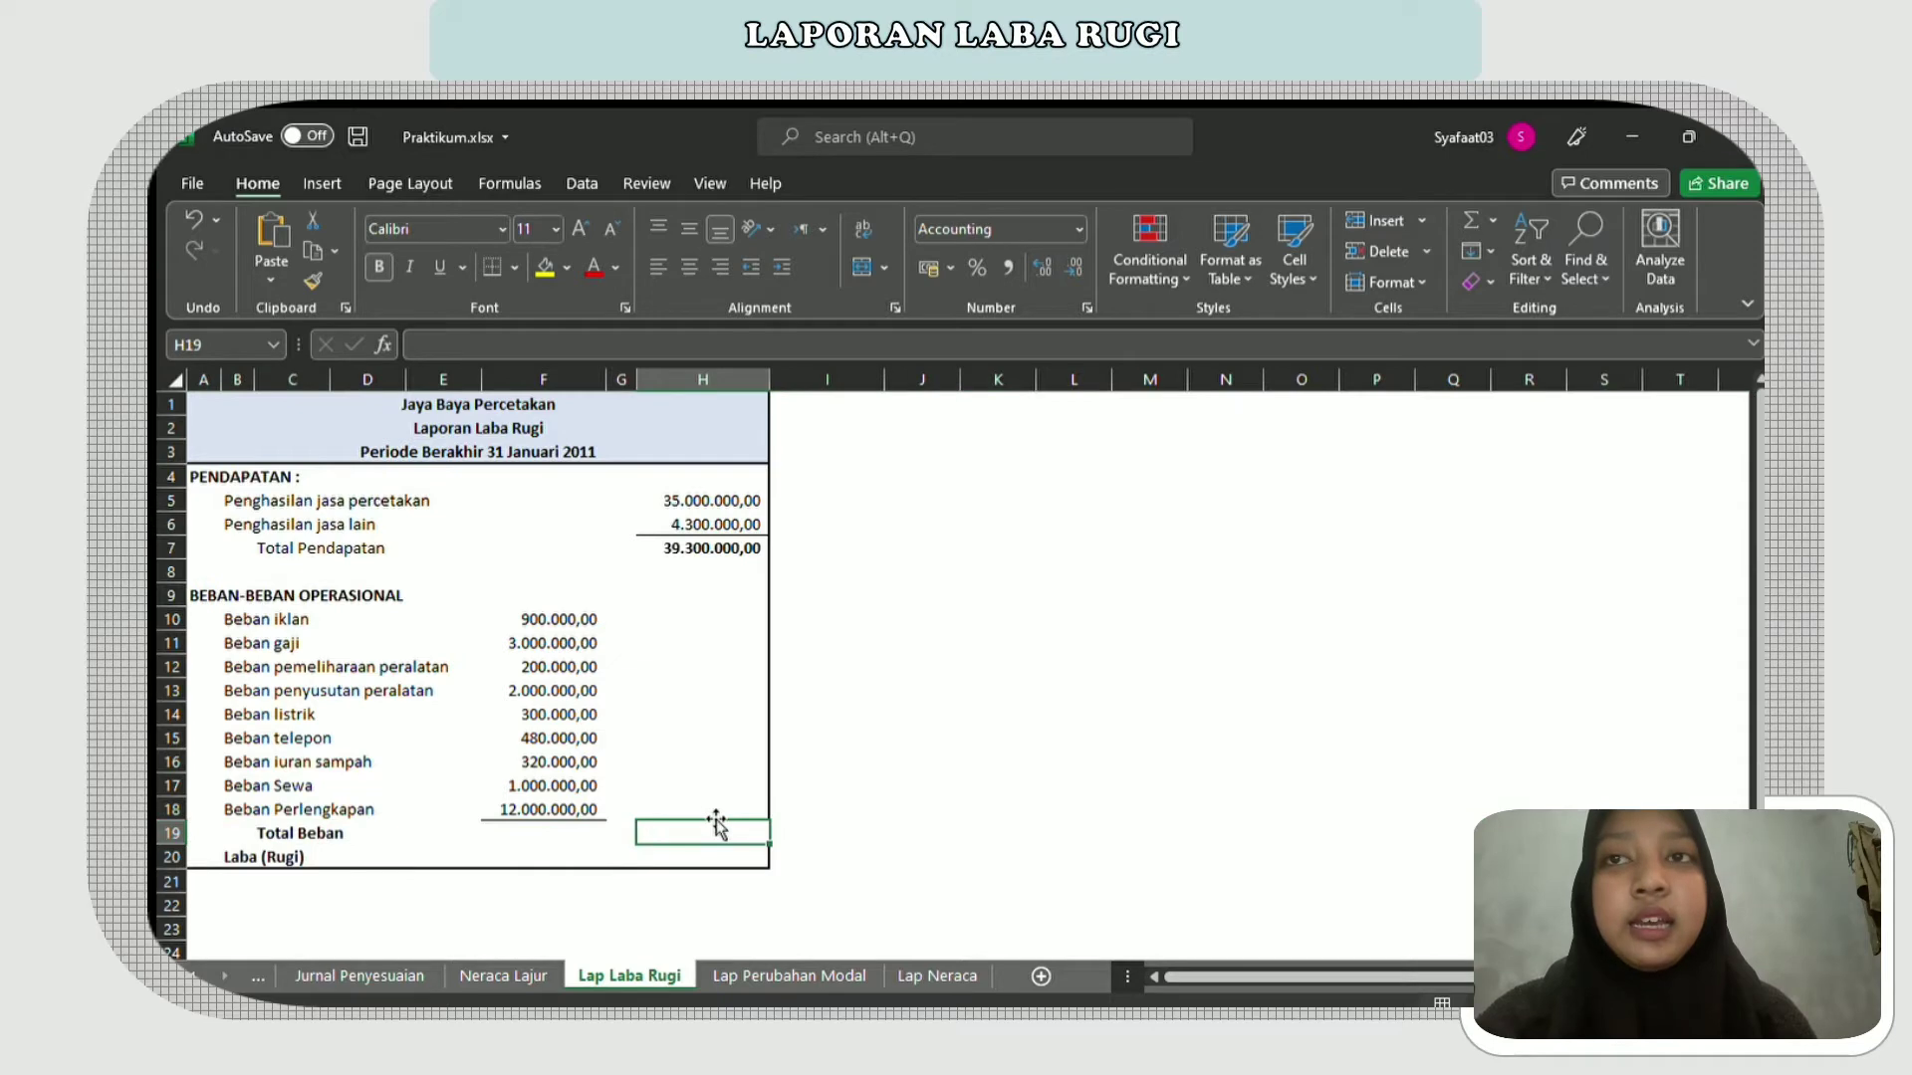
click(1459, 226)
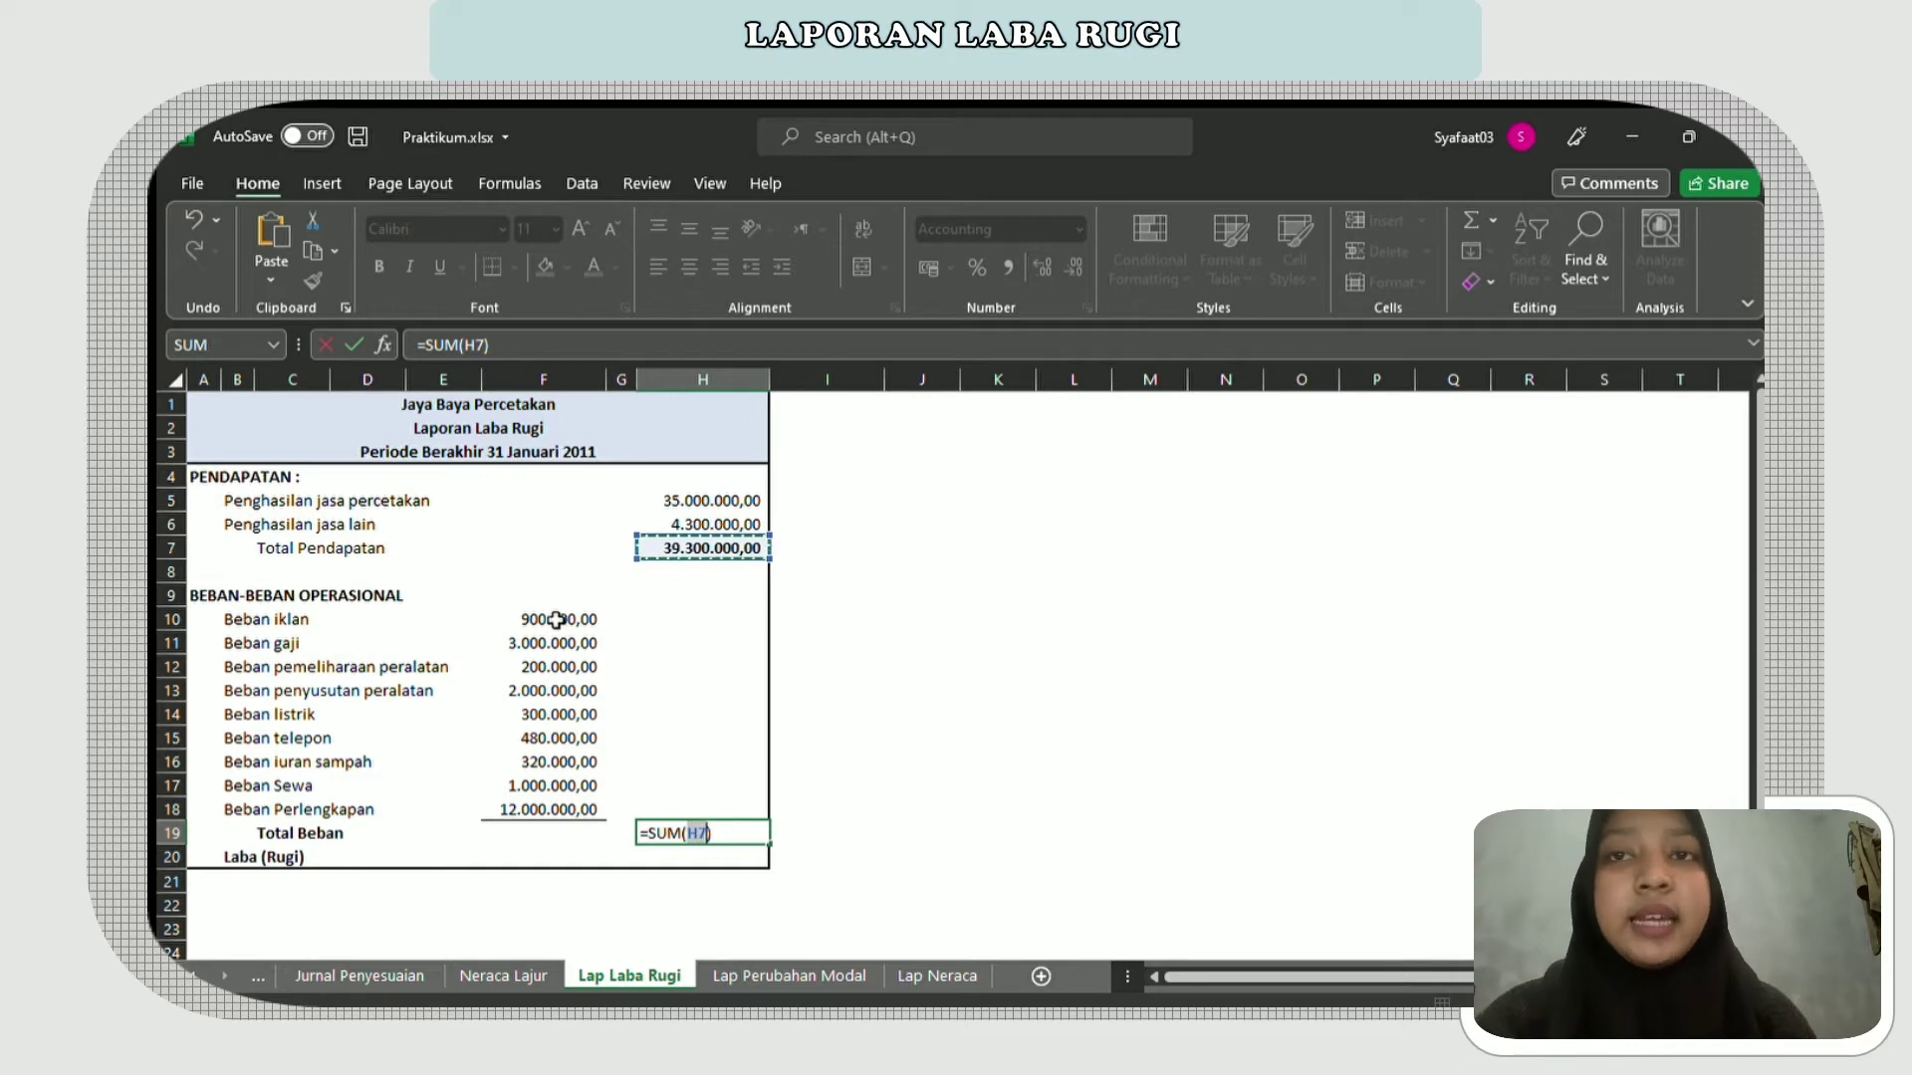
click(556, 619)
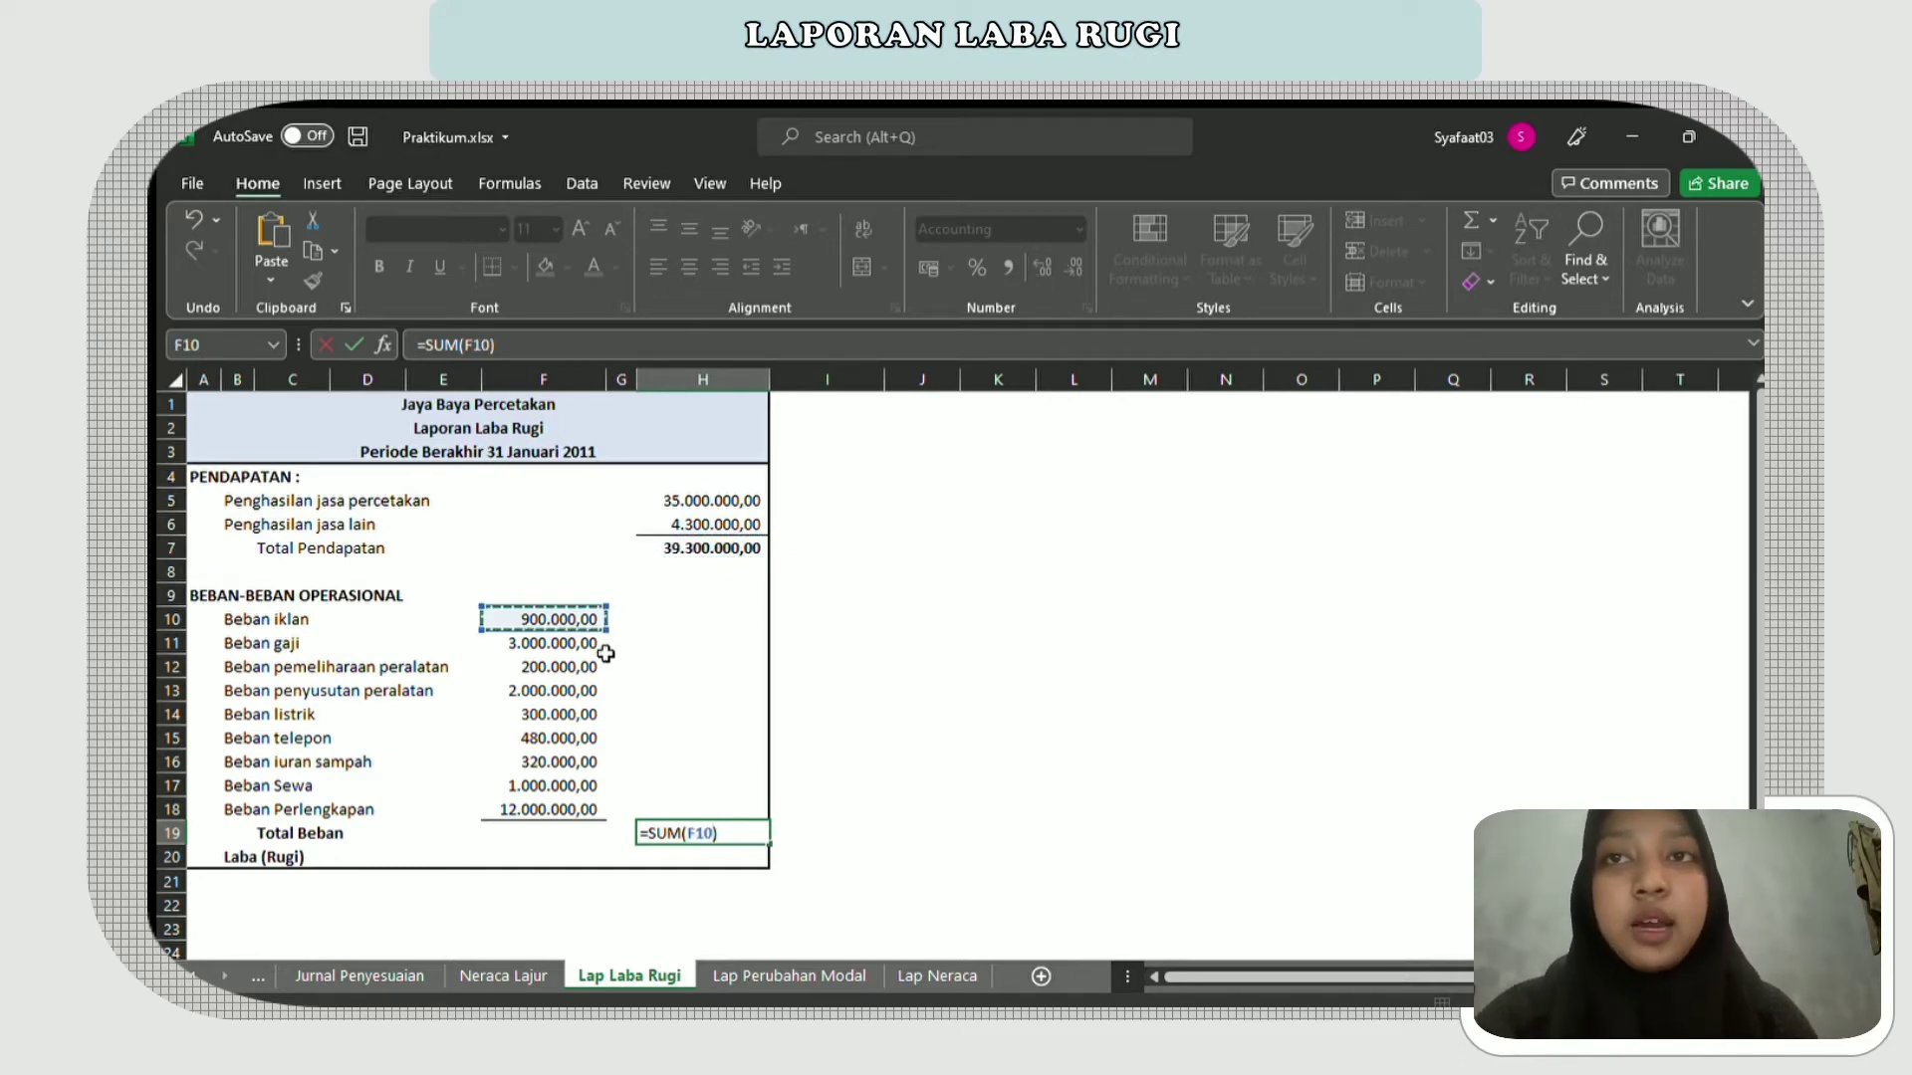
drag(600, 623, 586, 811)
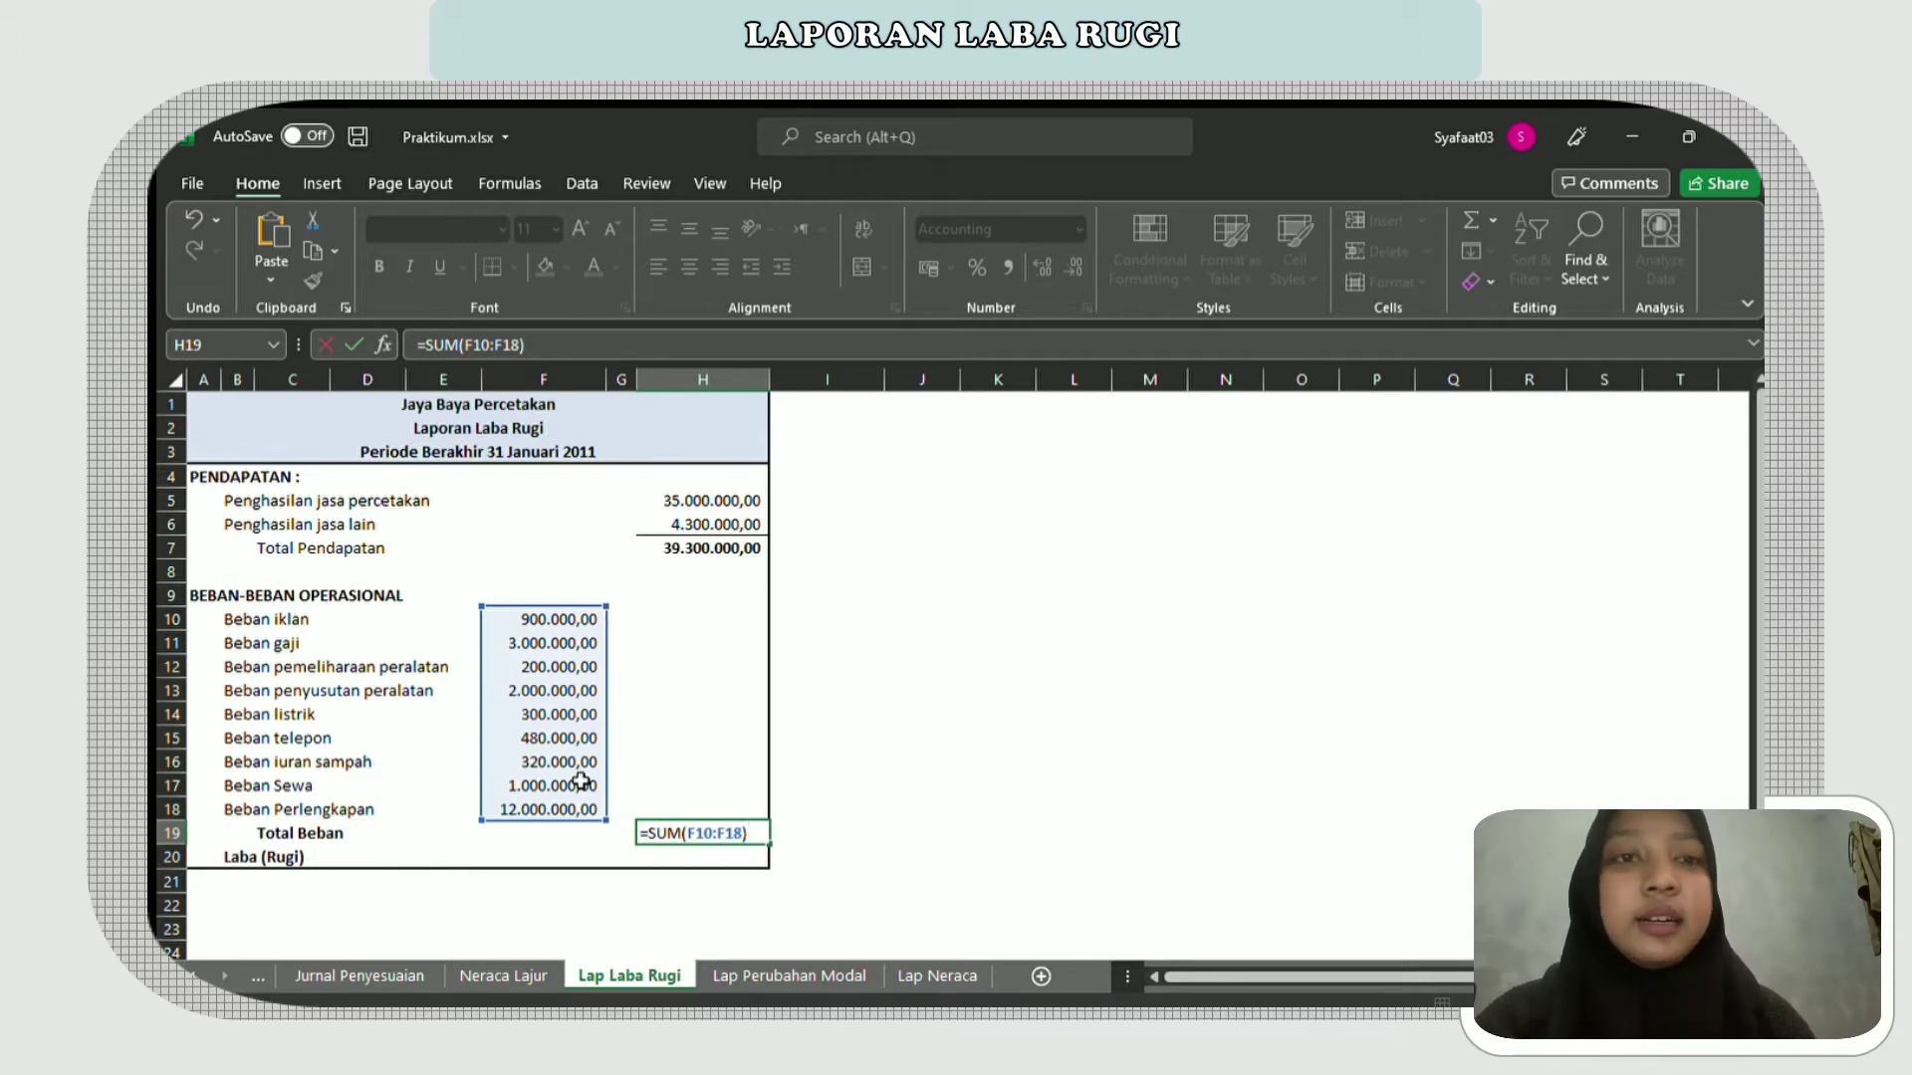
key(Return)
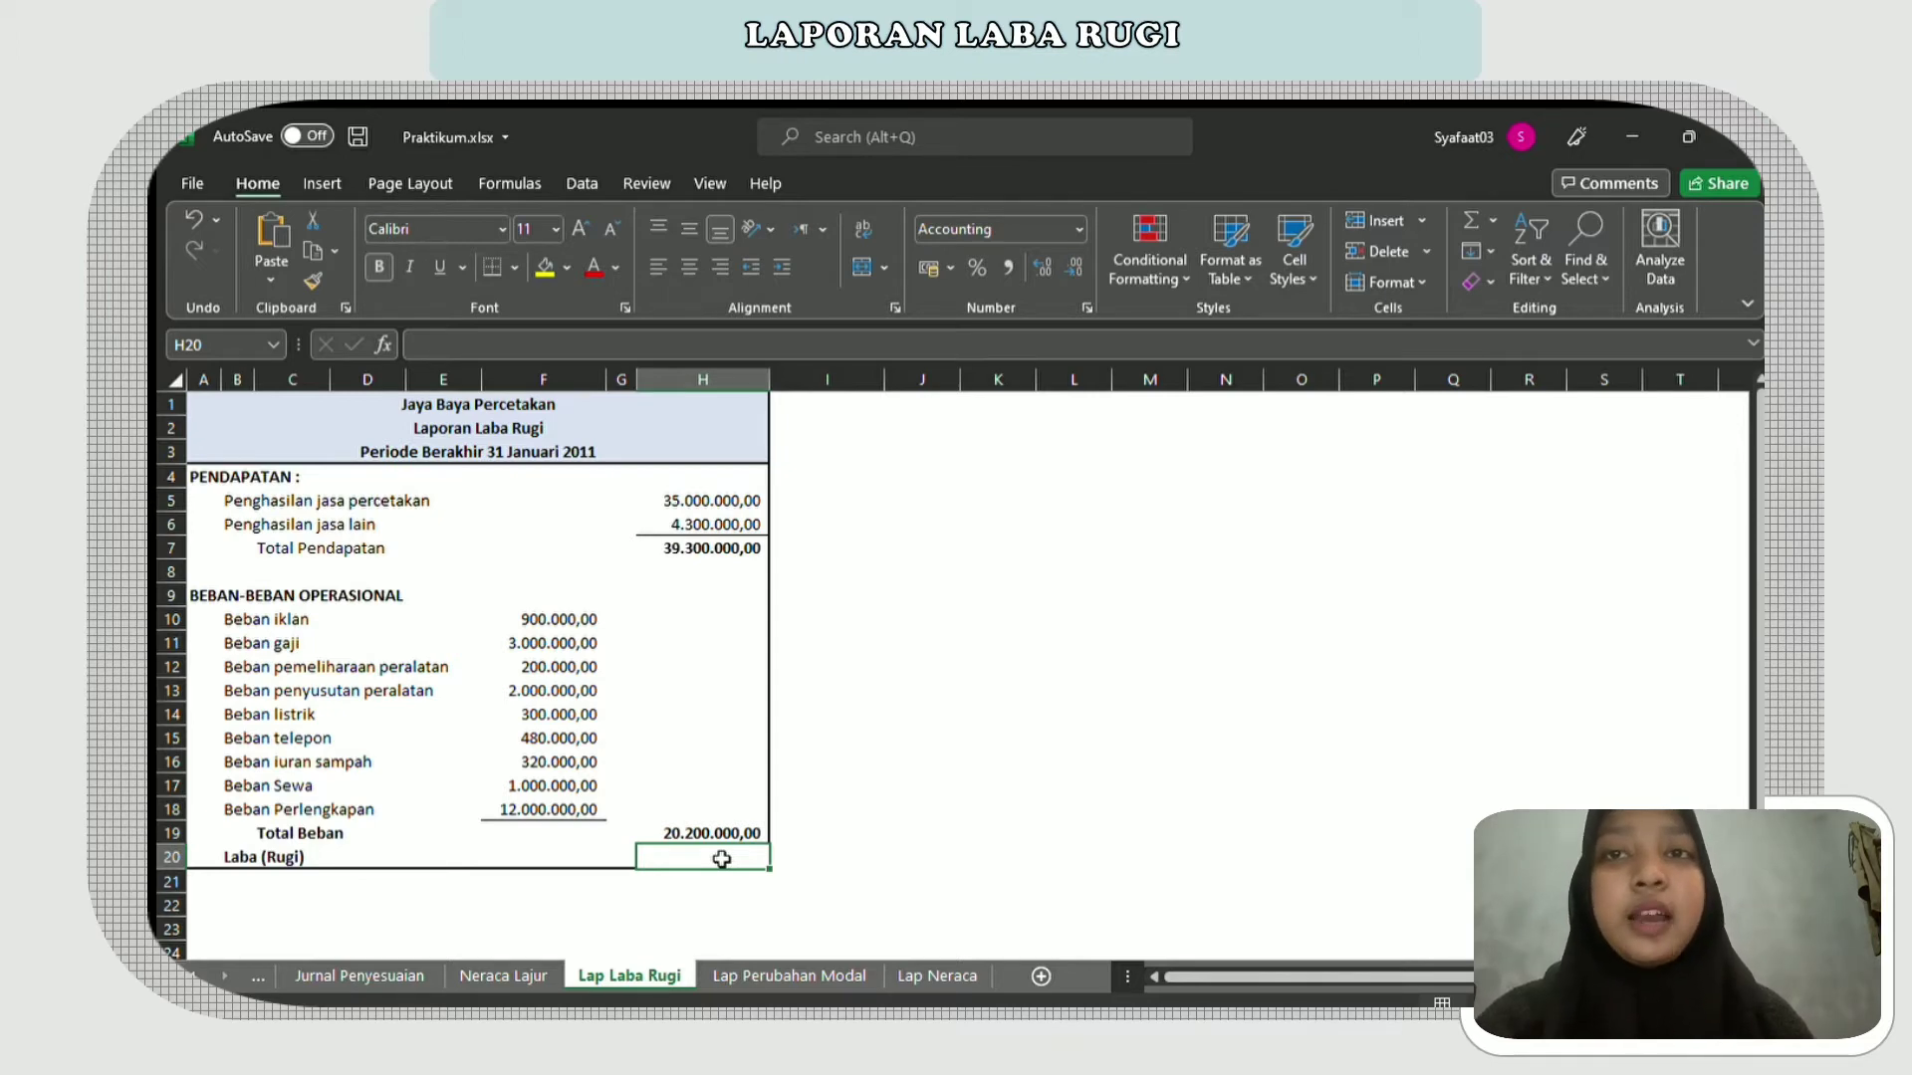
- Calculate Laba (Rugi) in H20 by subtracting Total Beban from Total Pendapatan with =H7-H19
click(791, 858)
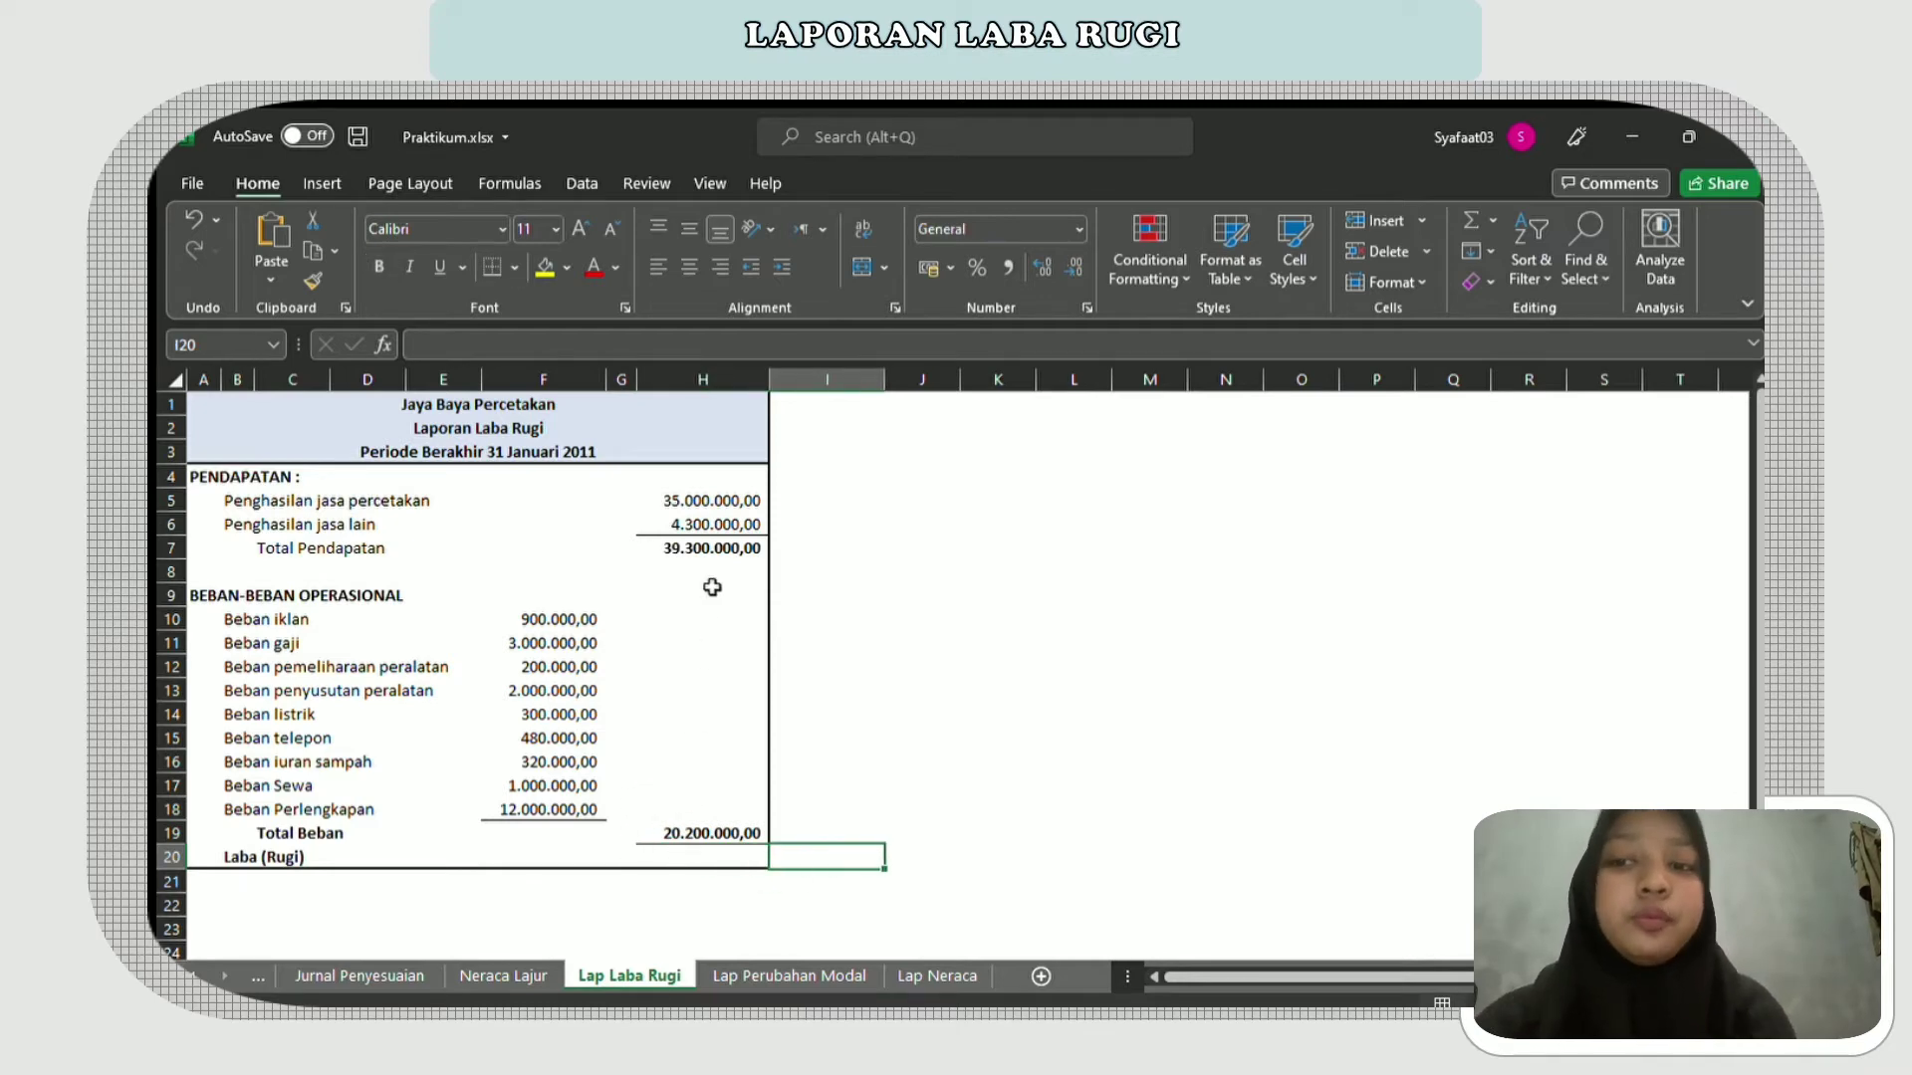
click(171, 857)
click(667, 856)
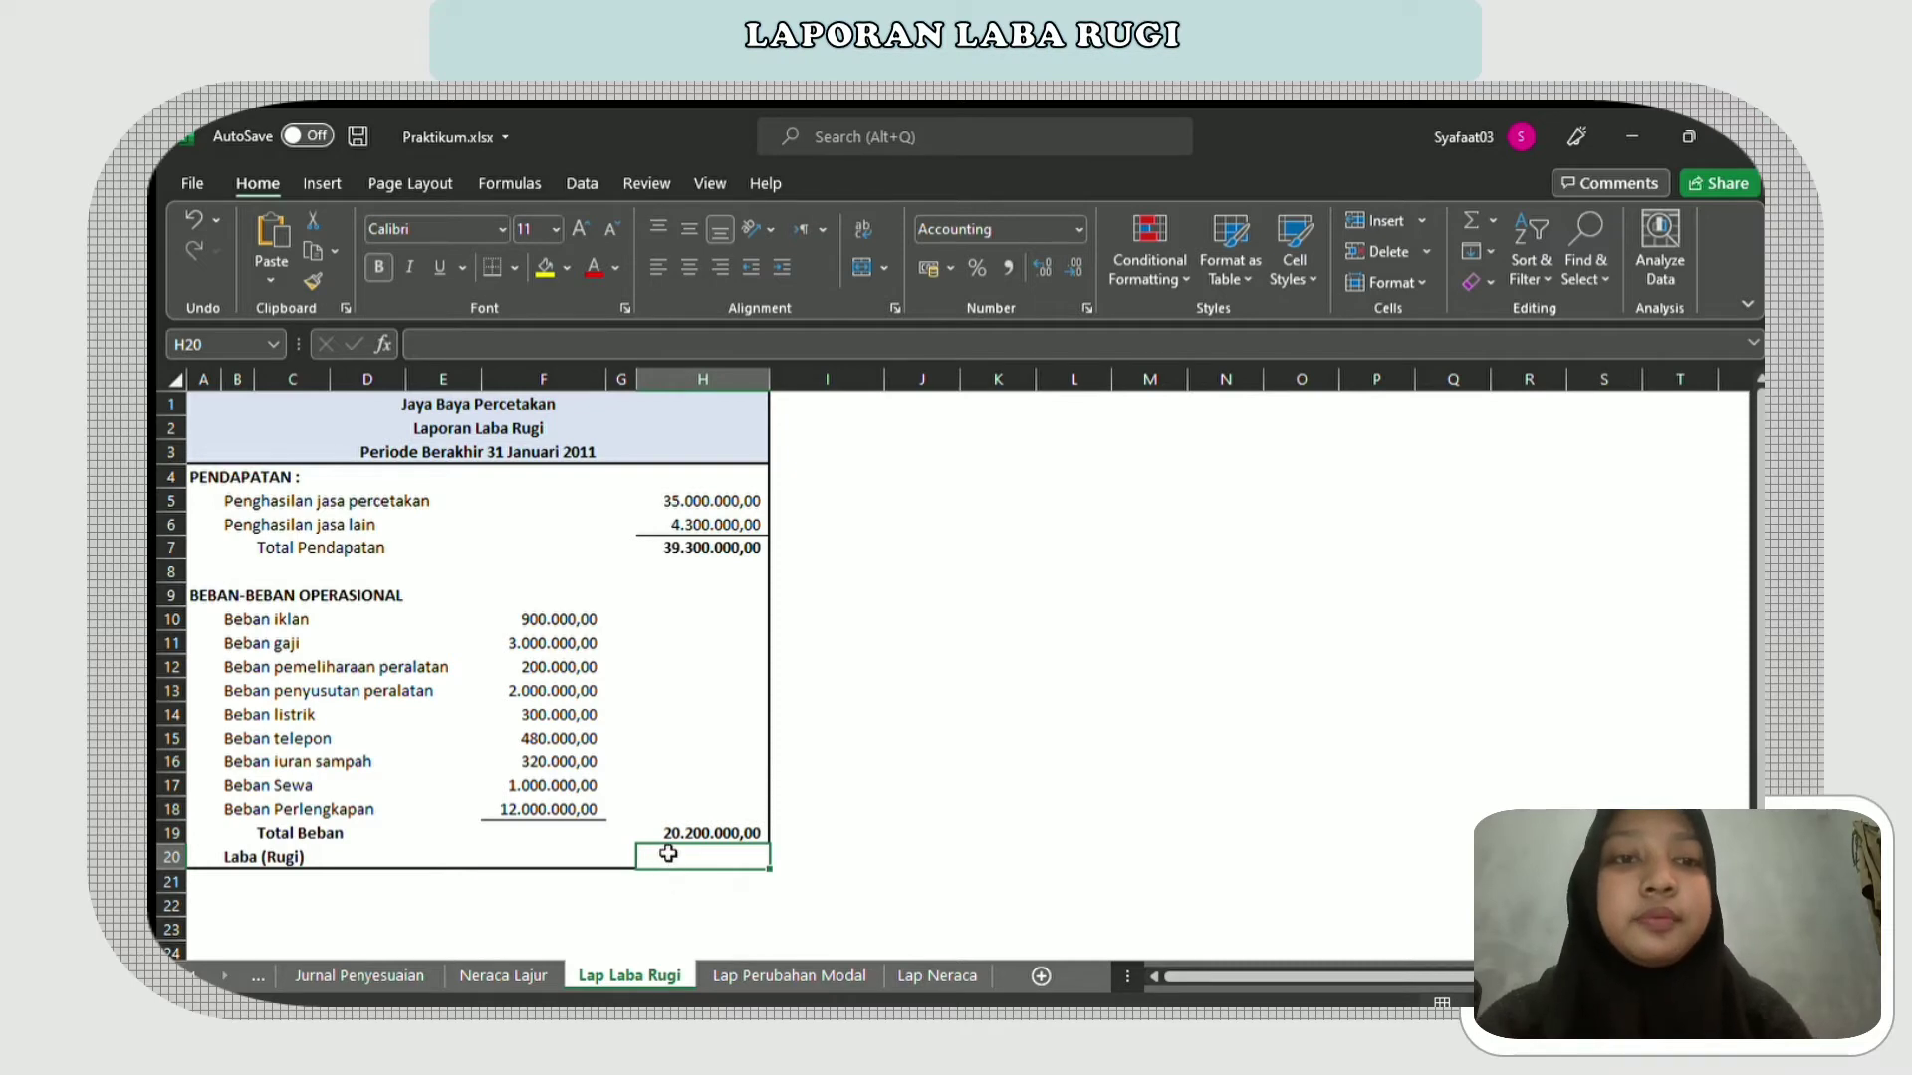
text(=)
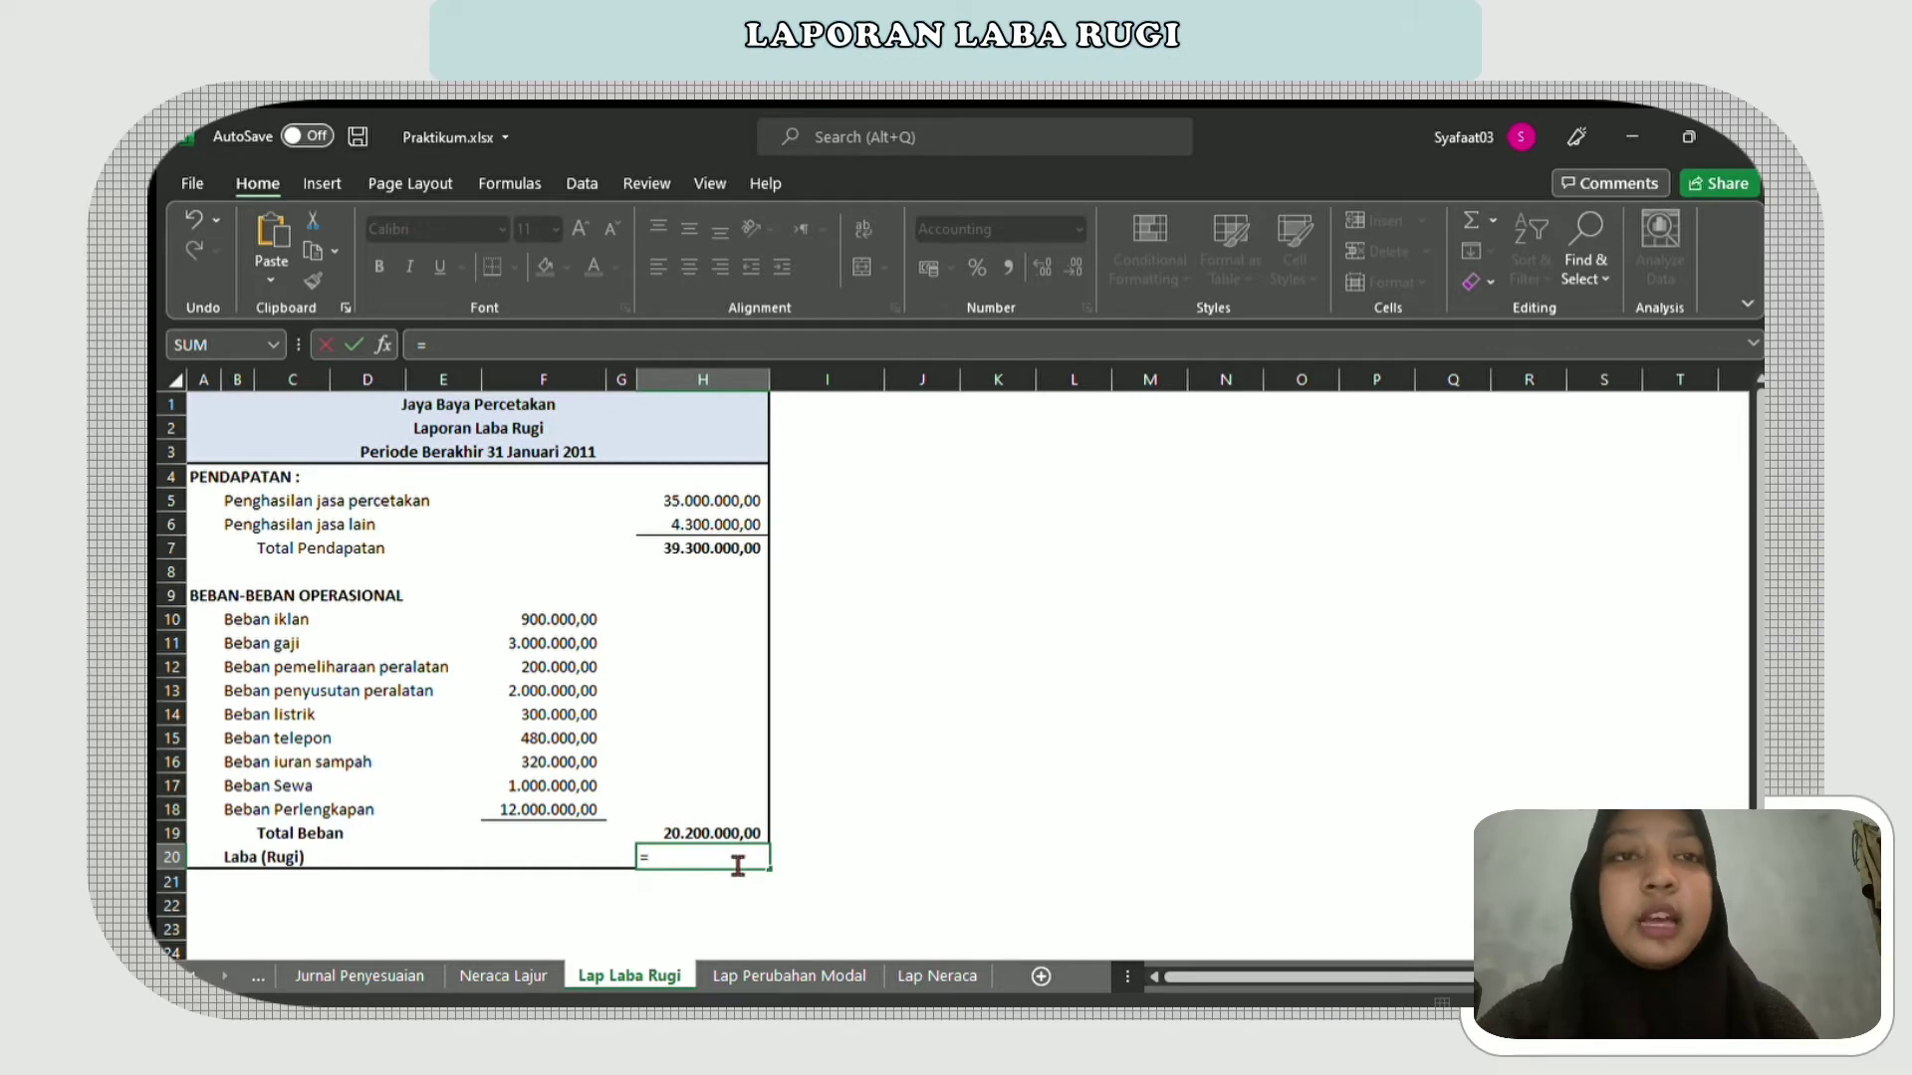
click(695, 549)
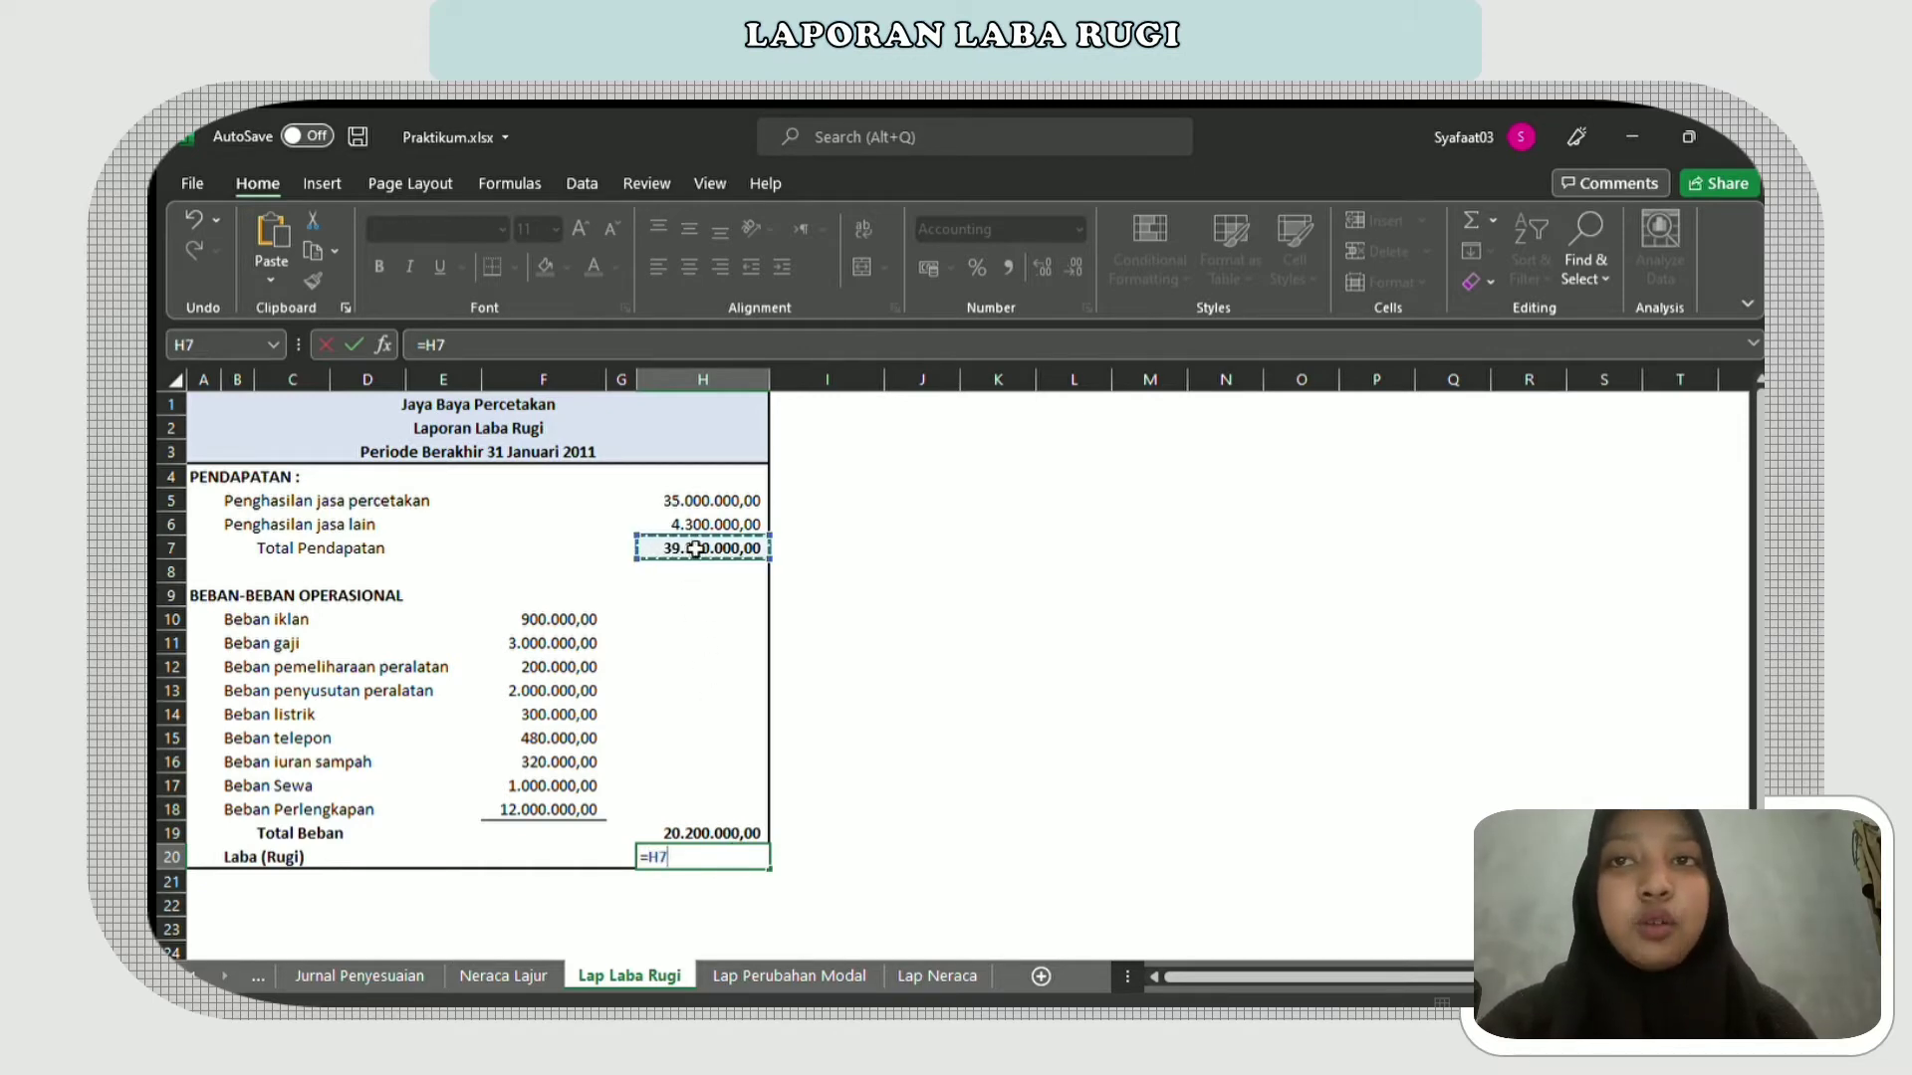
text(-)
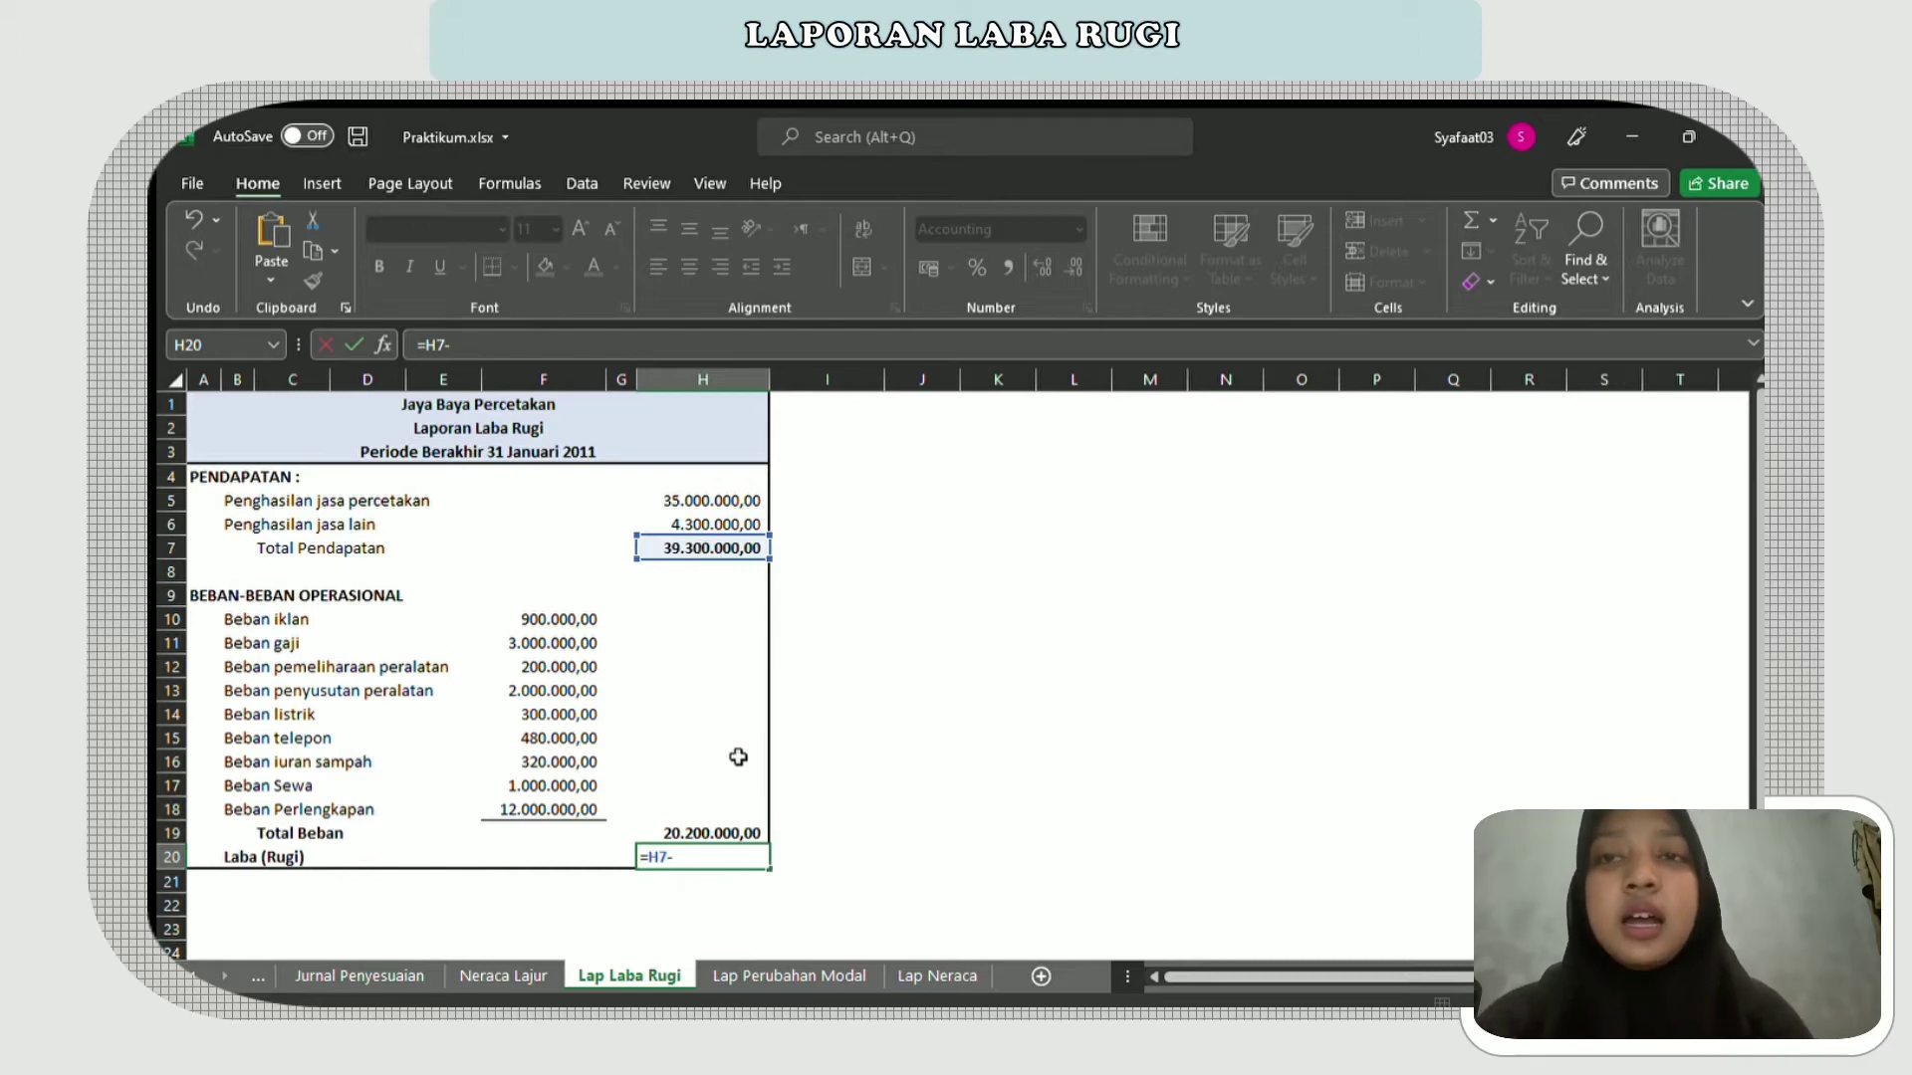
click(719, 830)
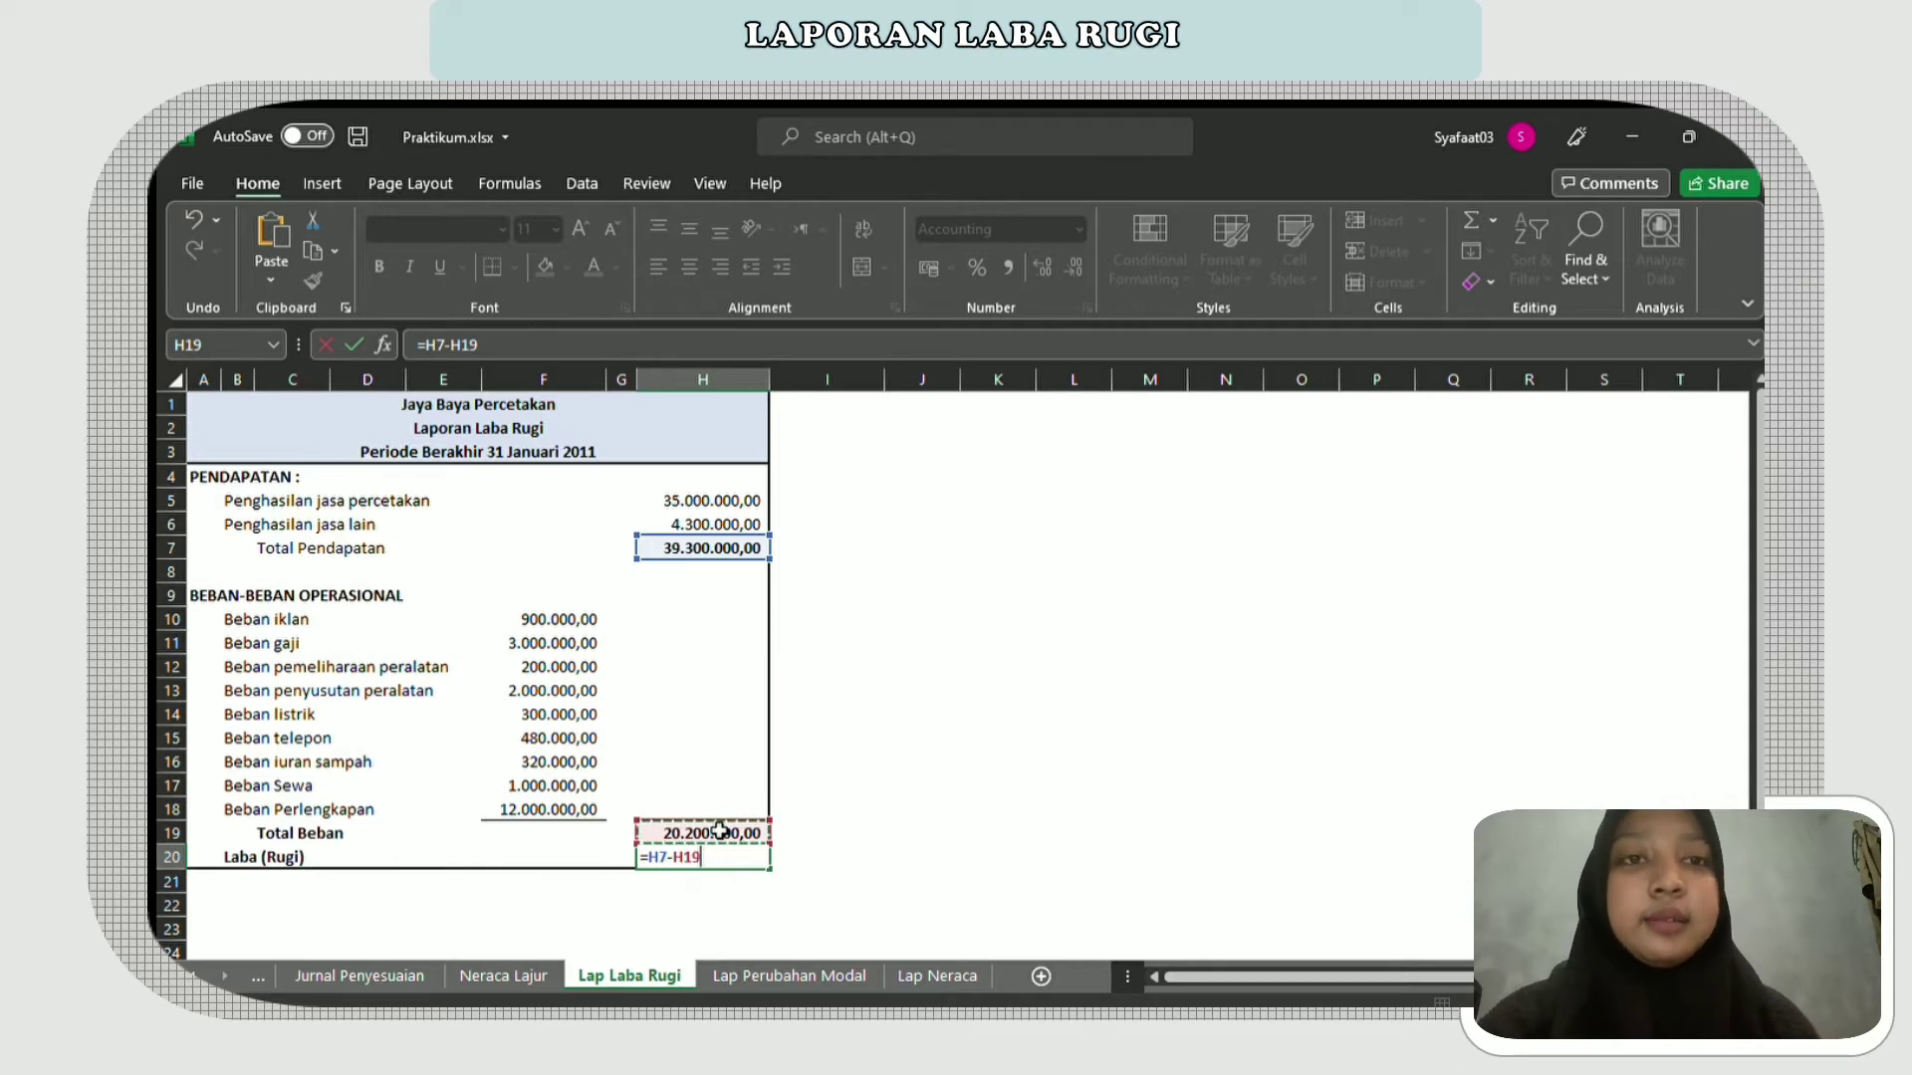
key(Return)
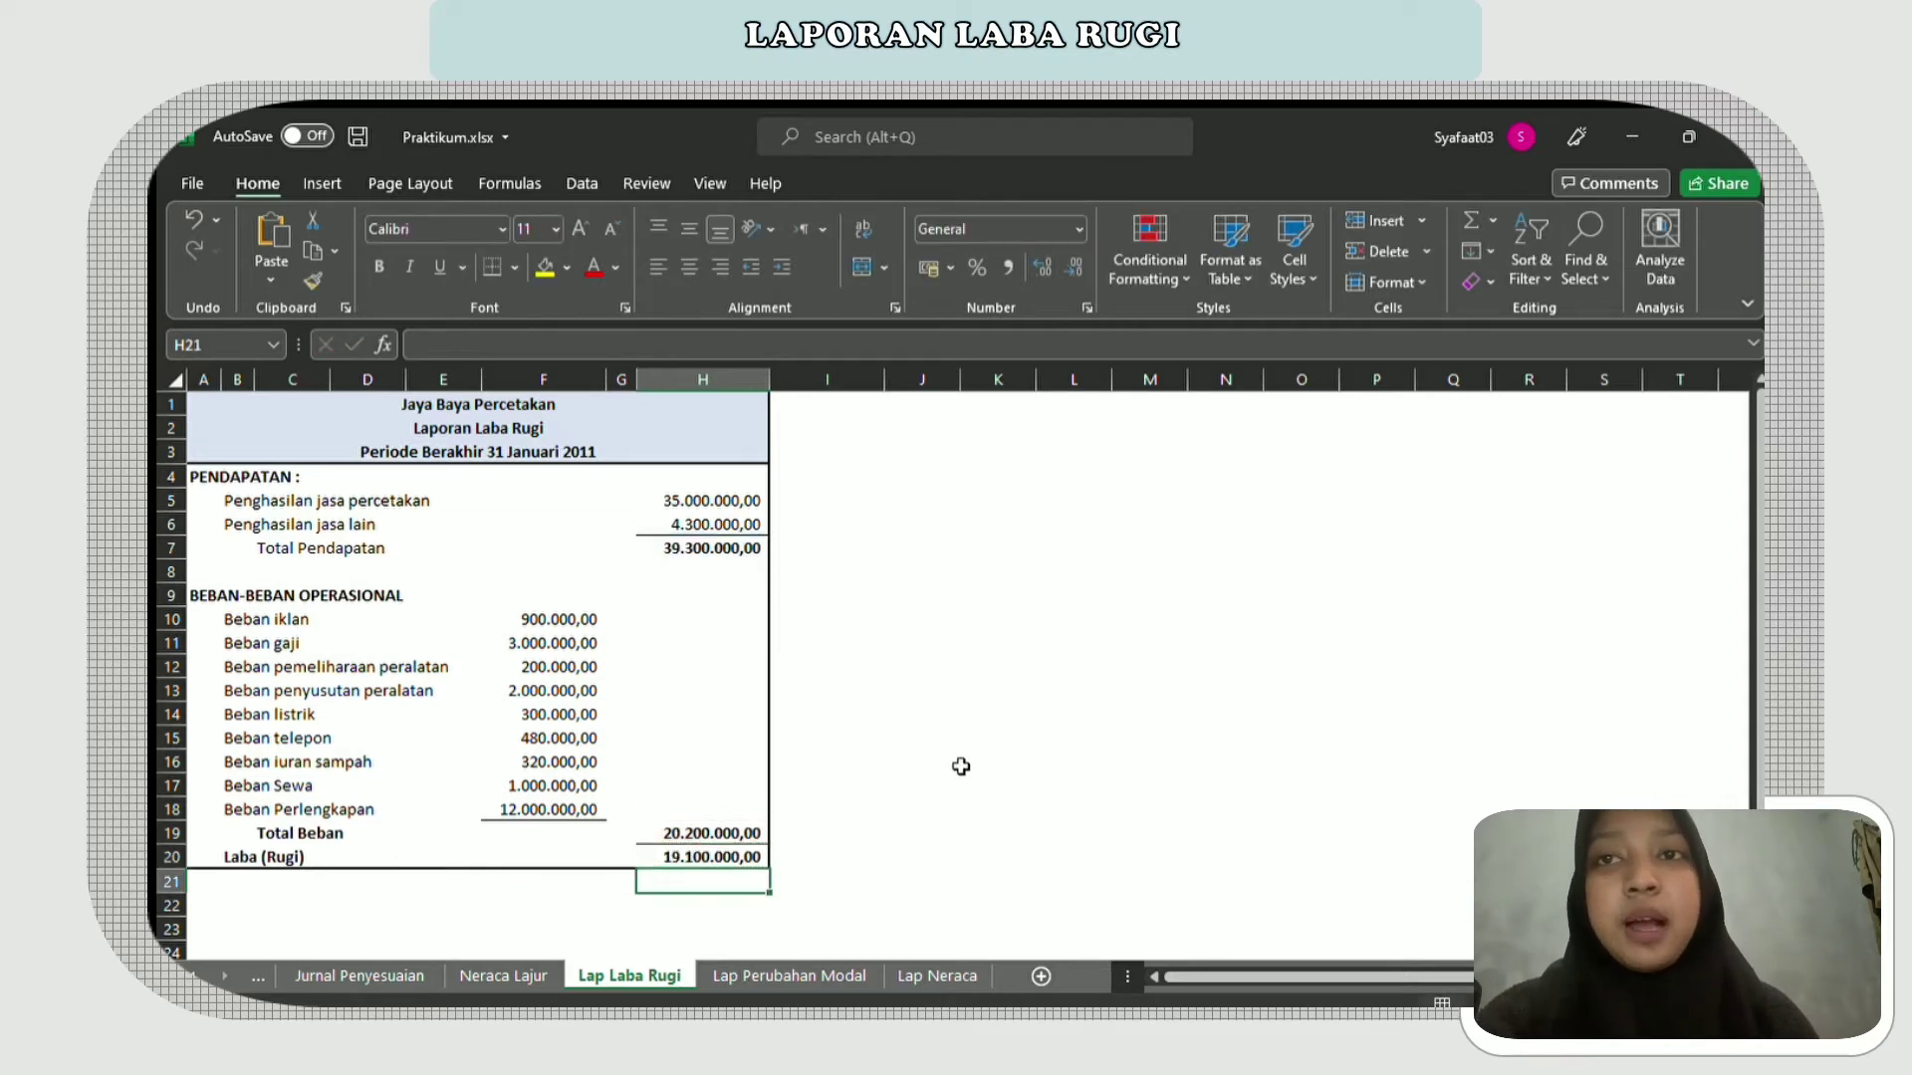
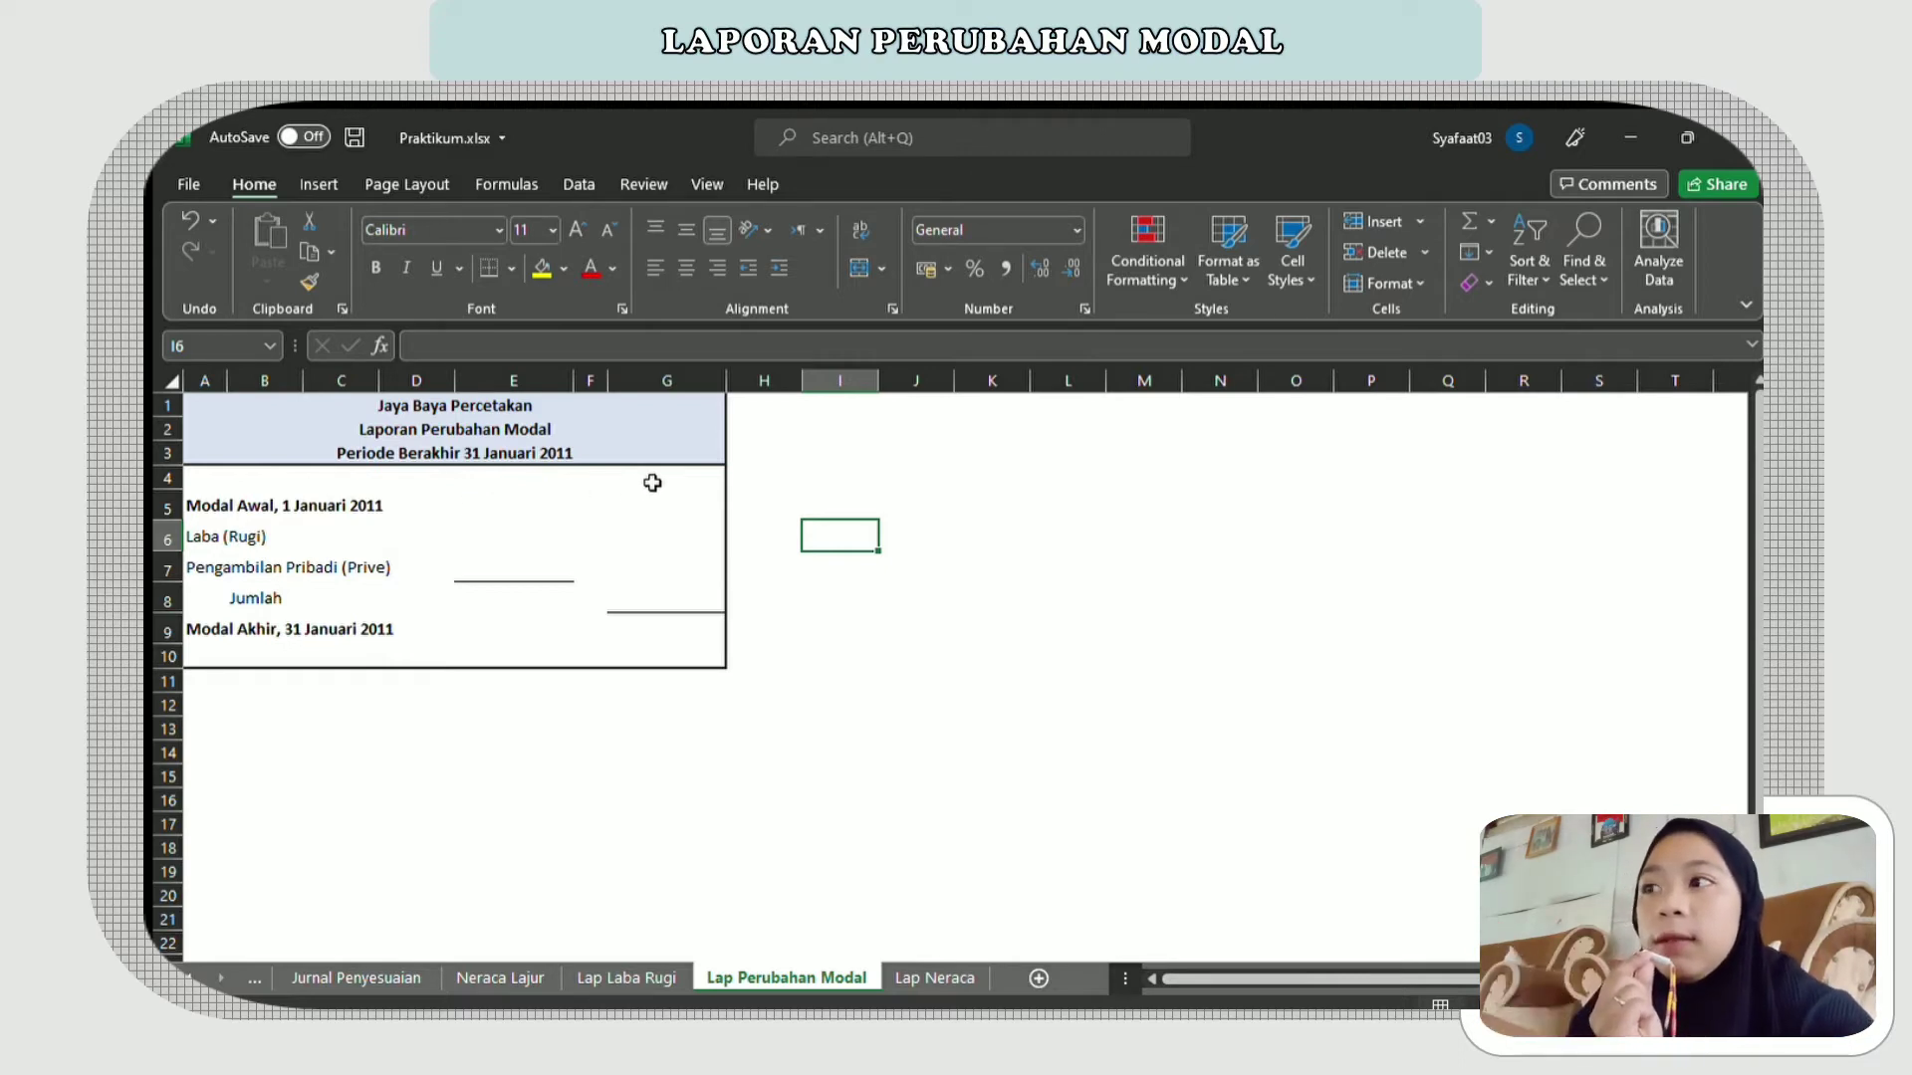
- On the Lap Perubahan Modal sheet, link Modal Awal in G5 to the Modal balance with ='Neraca Lajur'!L15
click(168, 508)
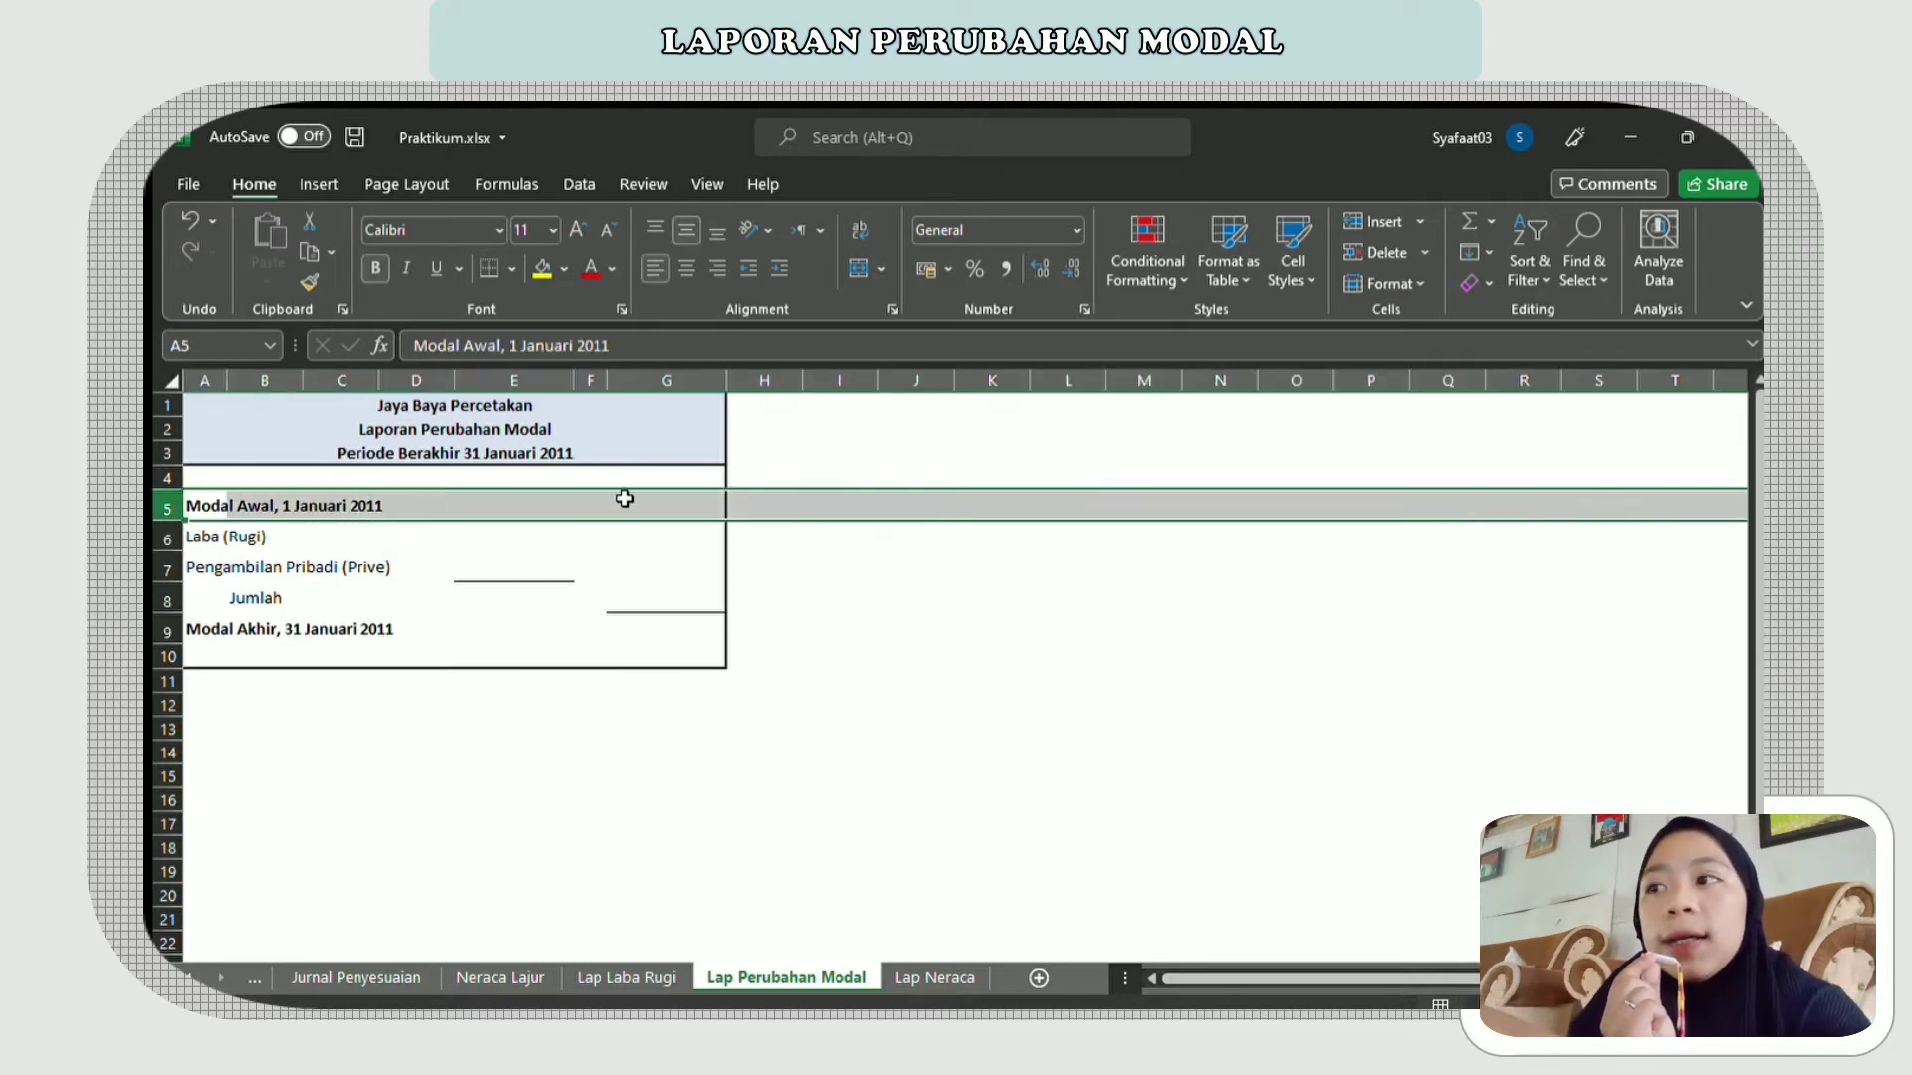
click(626, 500)
text(=)
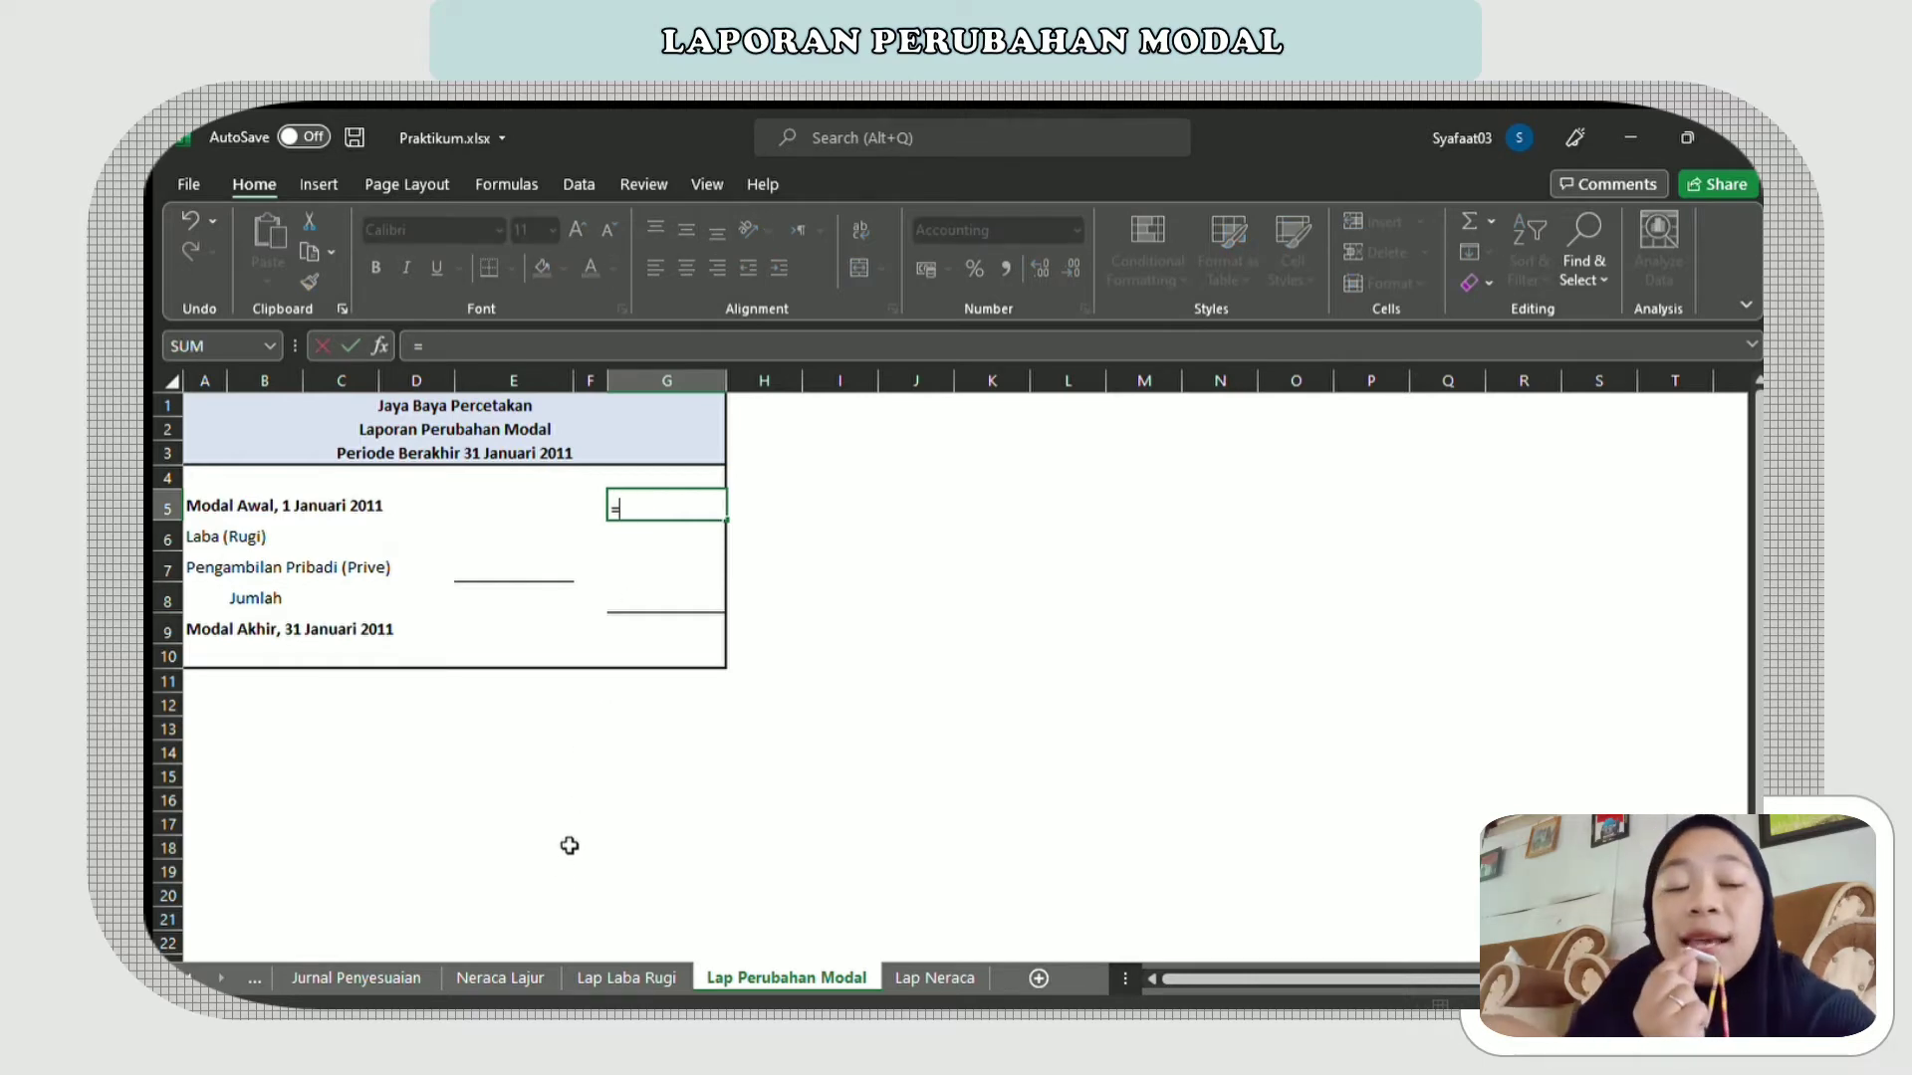
click(503, 978)
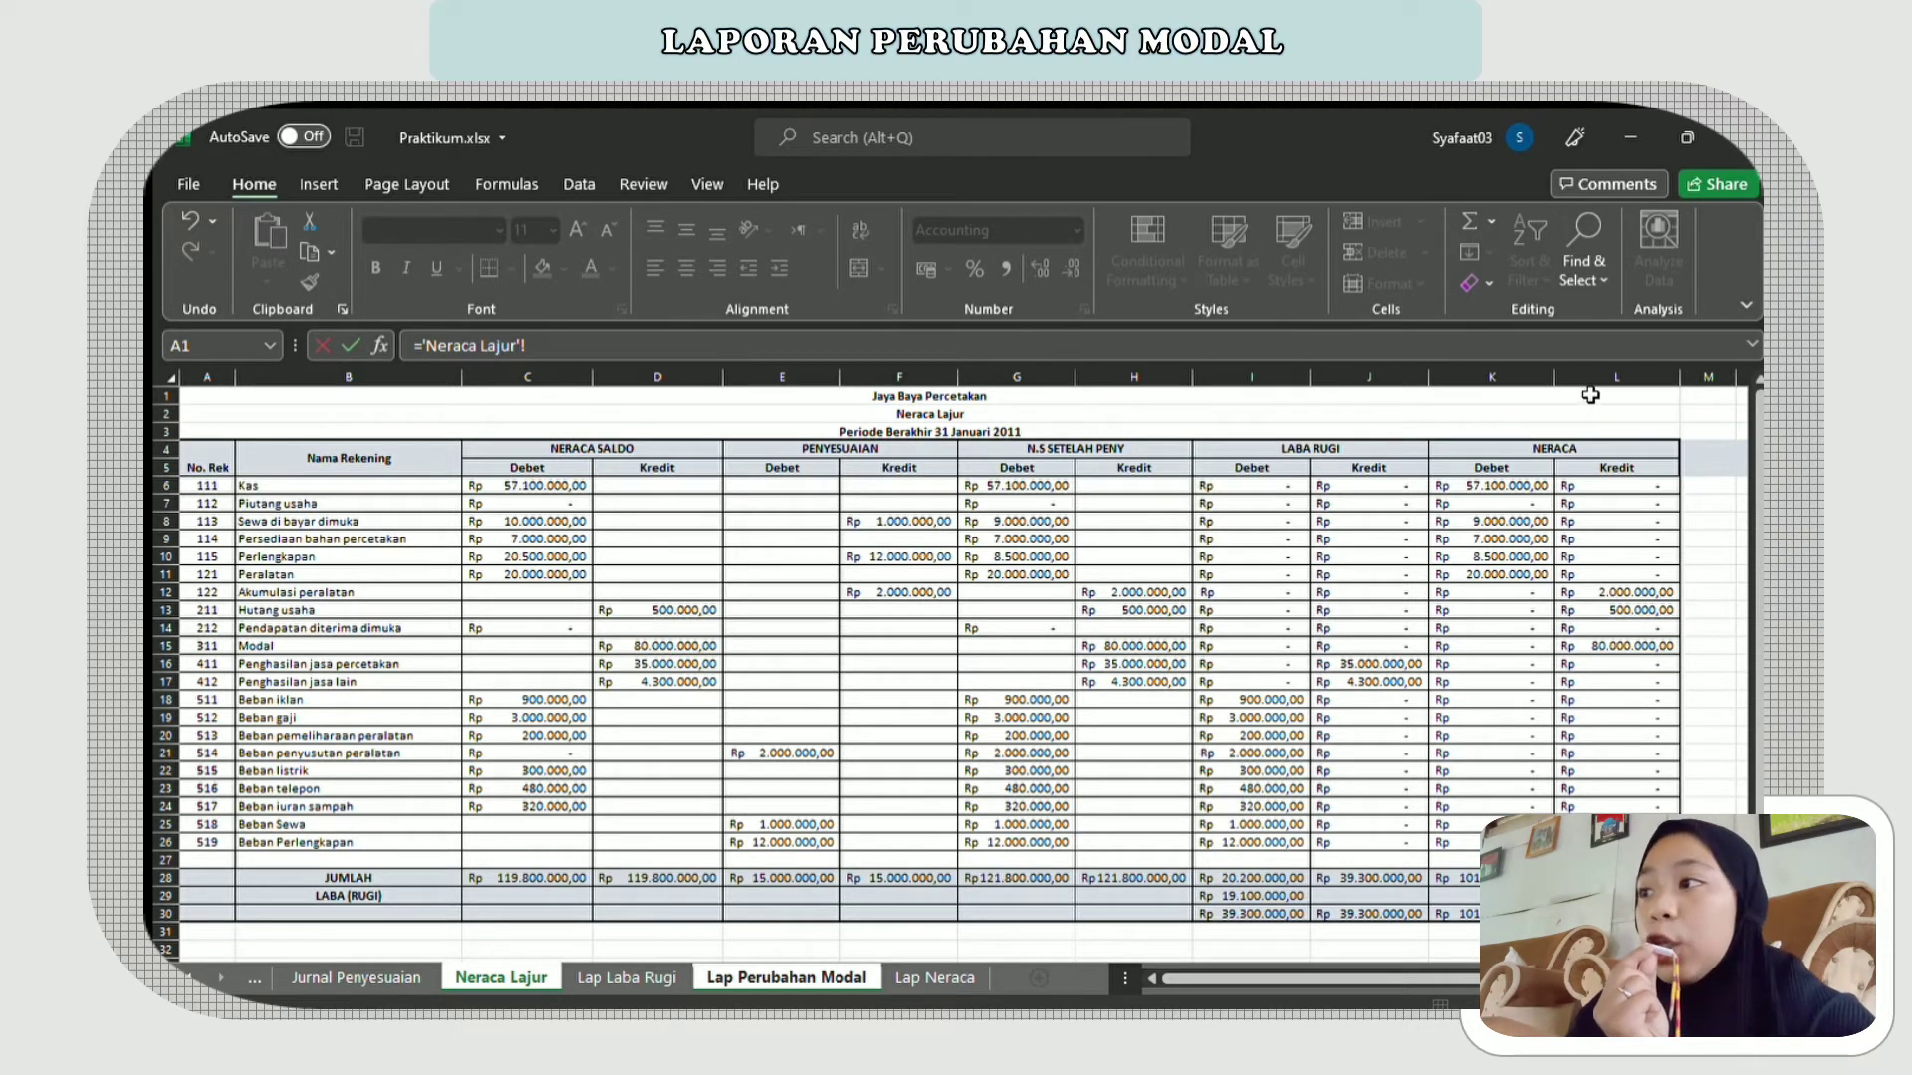
click(175, 649)
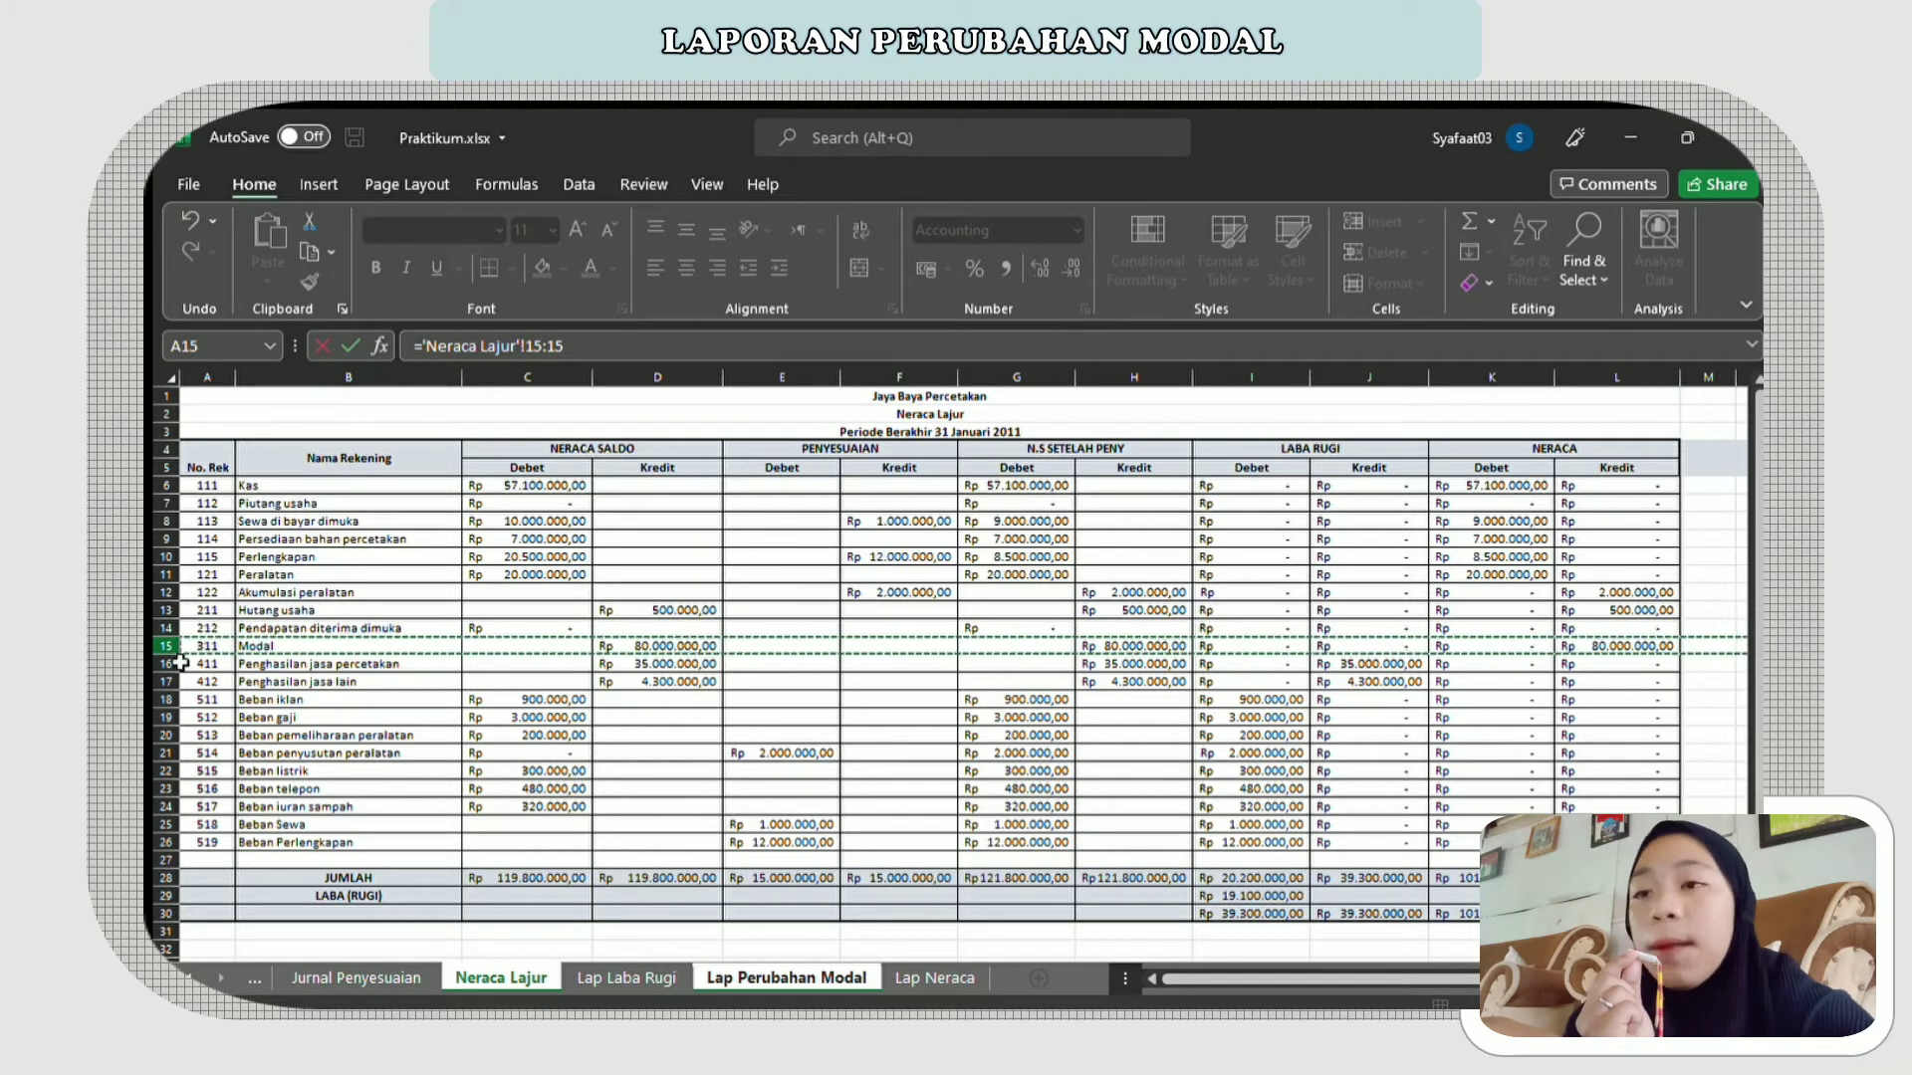
click(1598, 650)
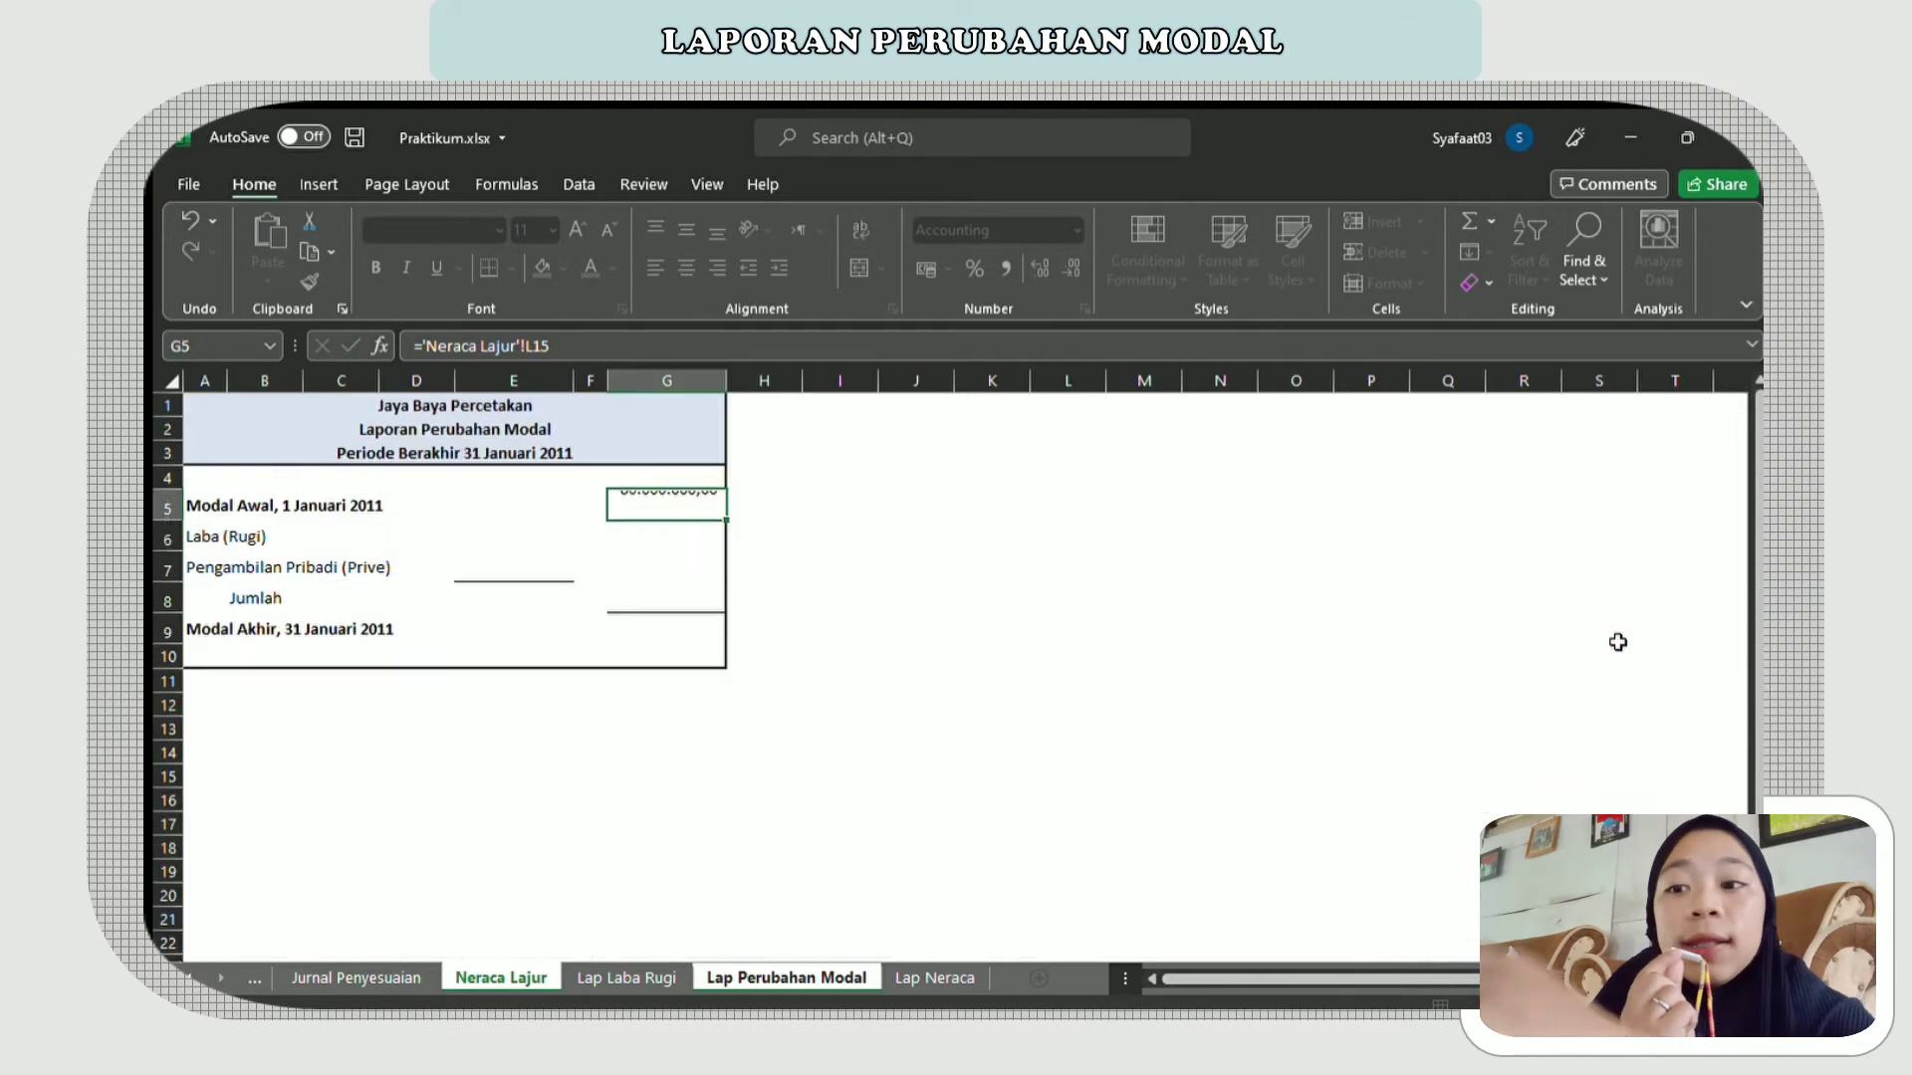
key(Return)
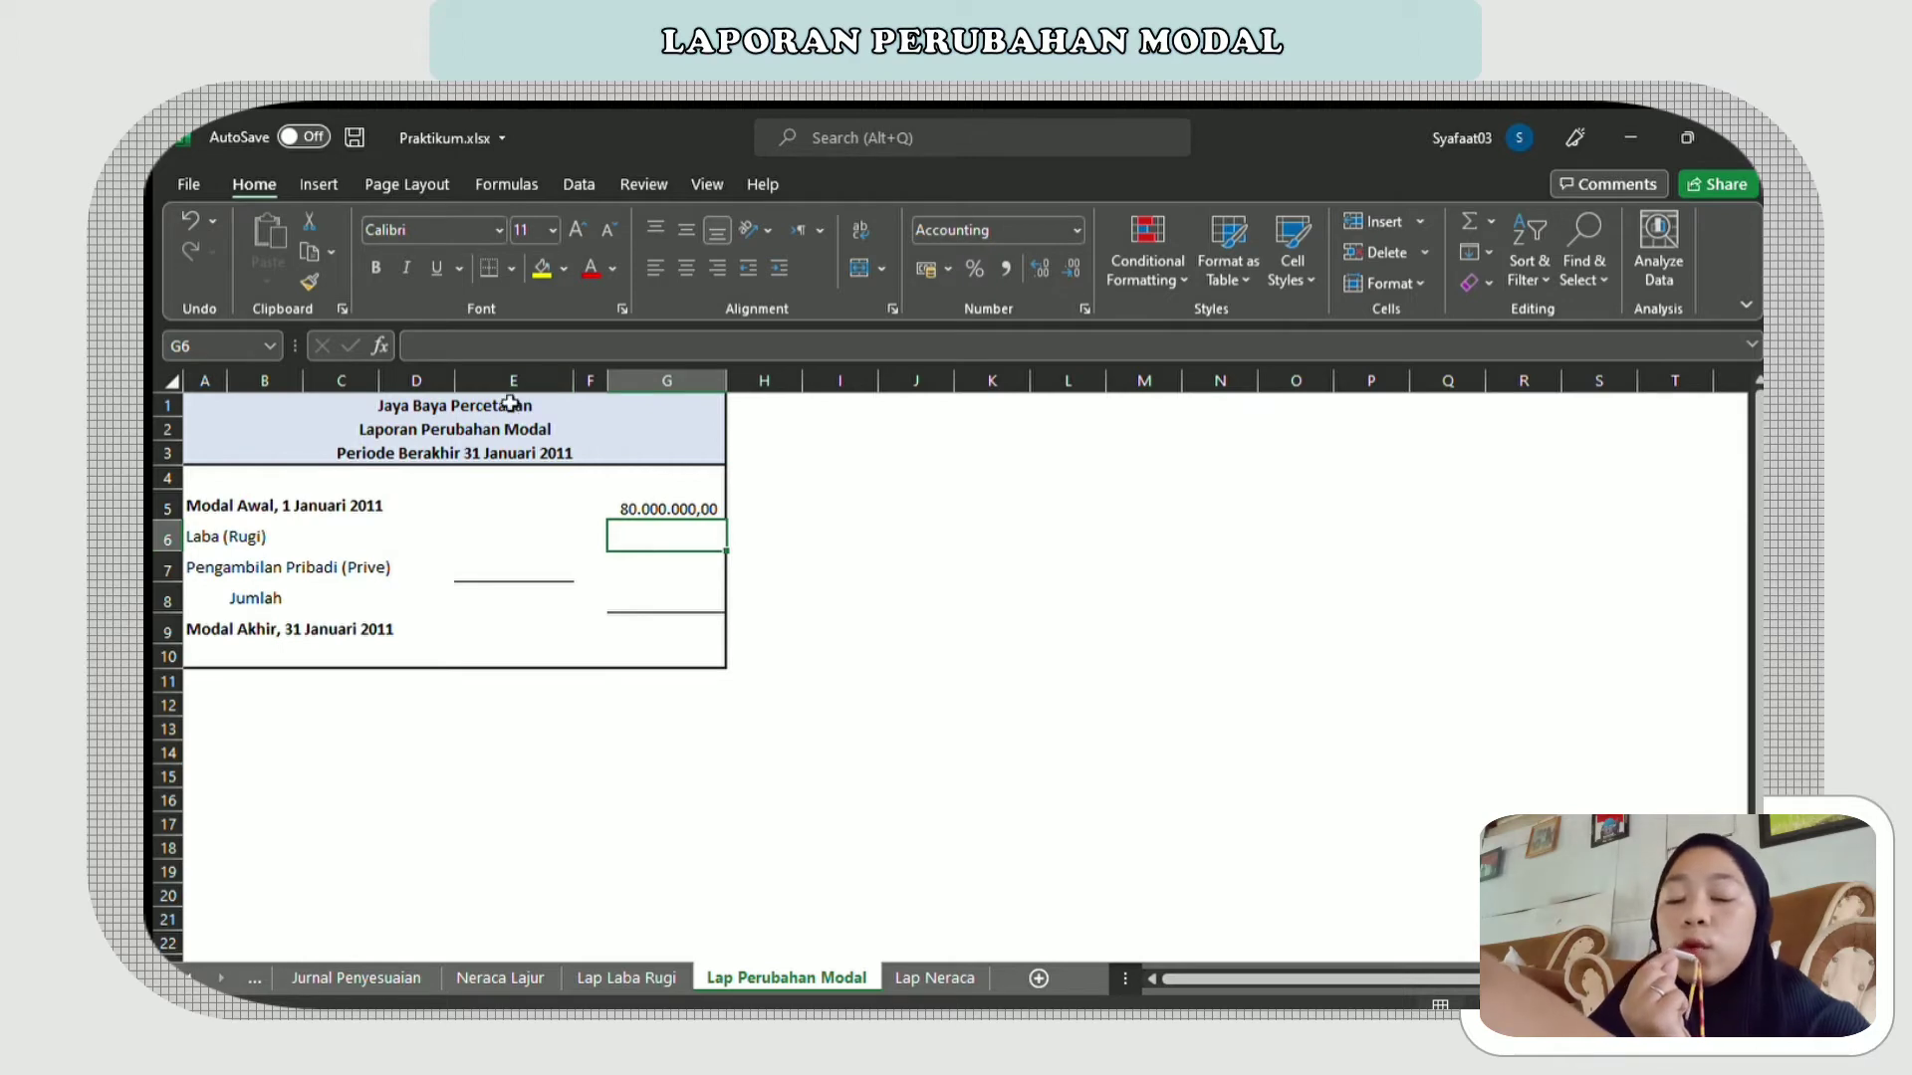
- Link Laba (Rugi) in E6 to ='Neraca Lajur'!L29 and enter 0 for Pengambilan Pribadi (Prive) in E7
click(167, 538)
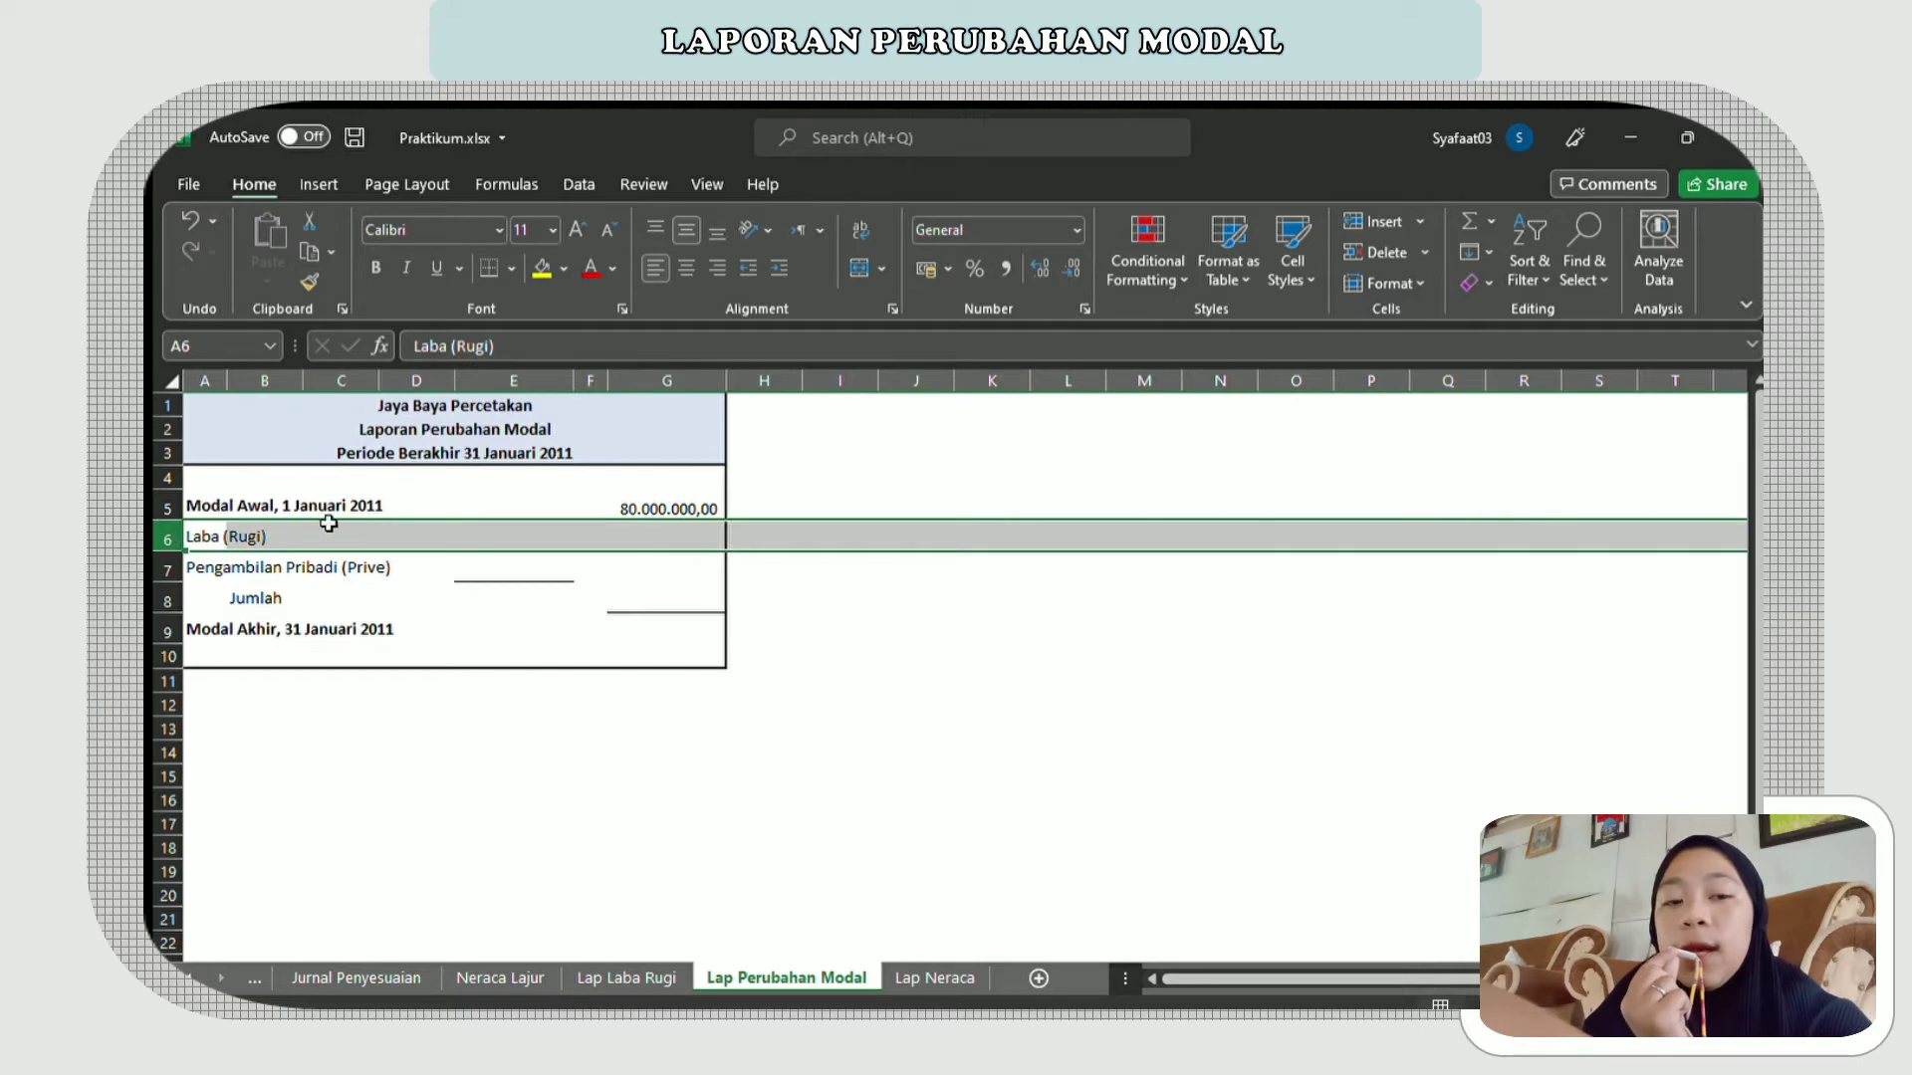
click(484, 538)
text(=)
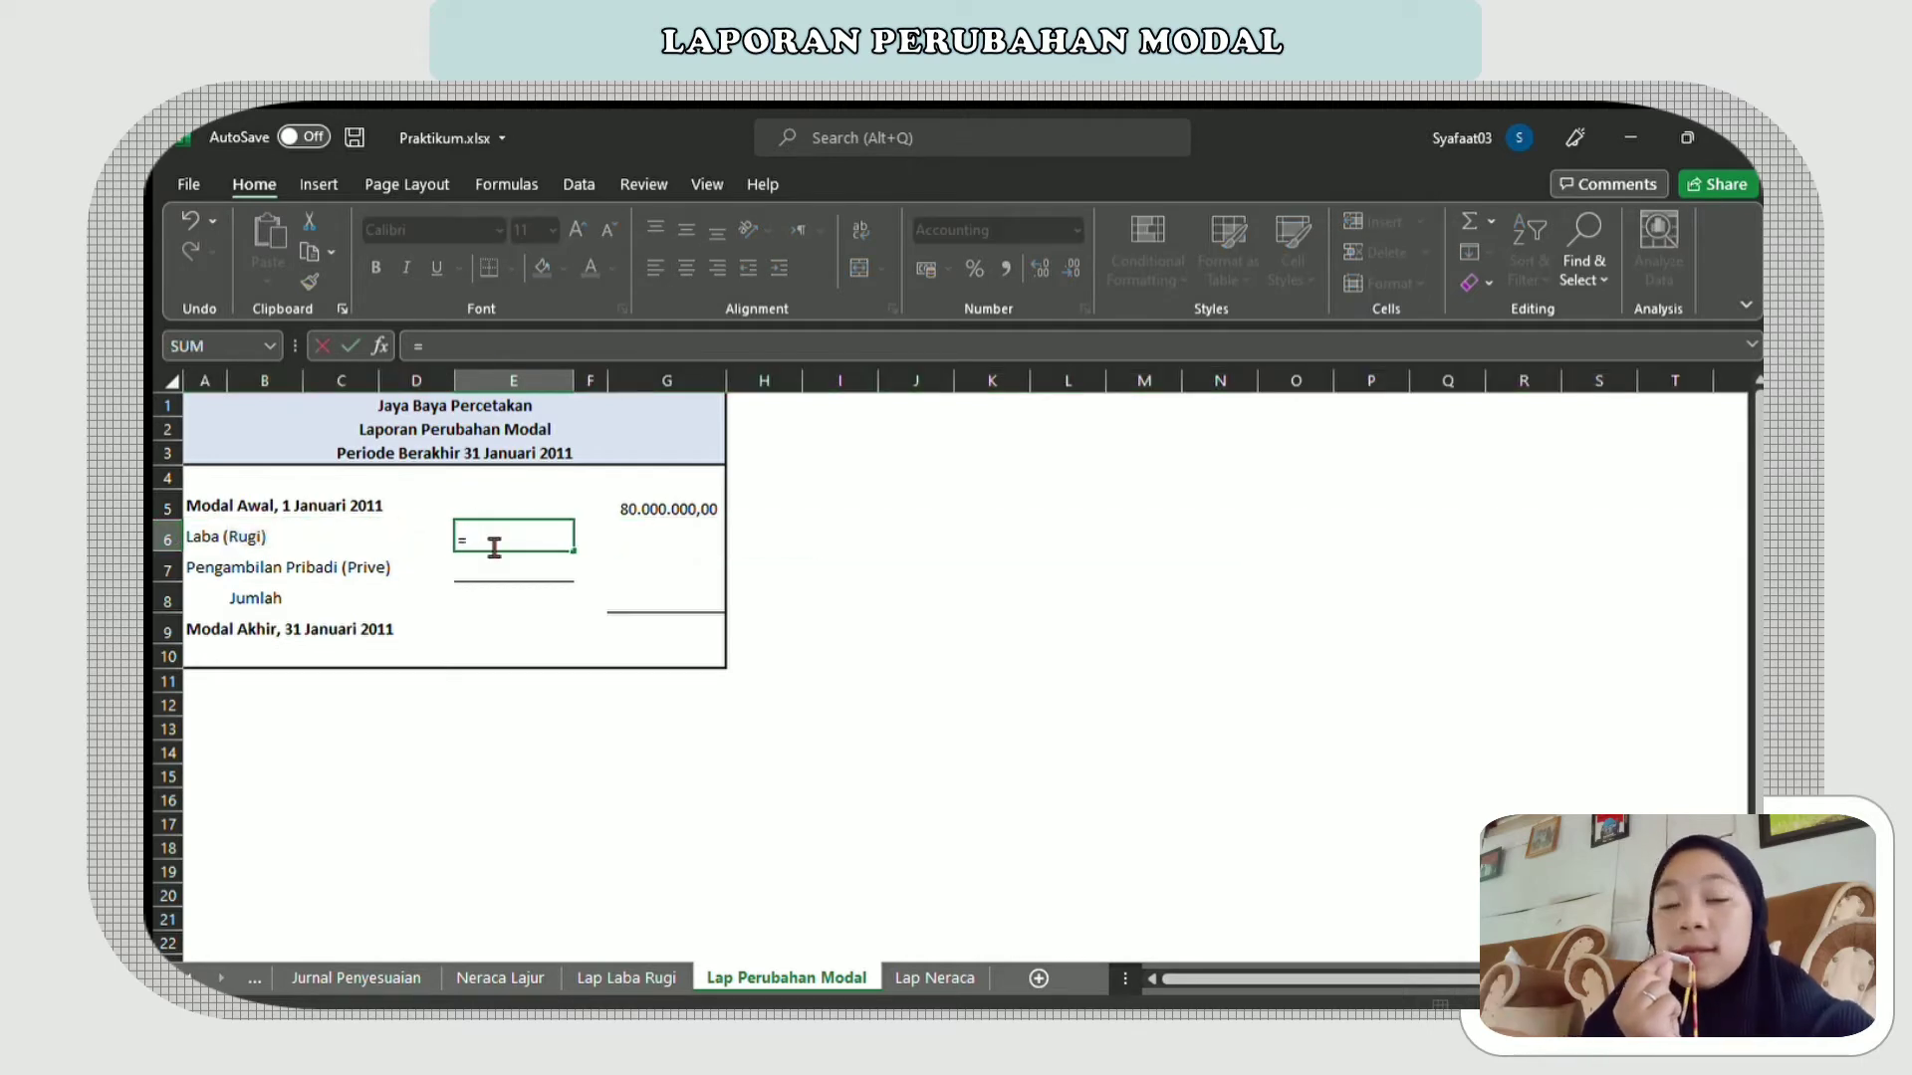
click(495, 975)
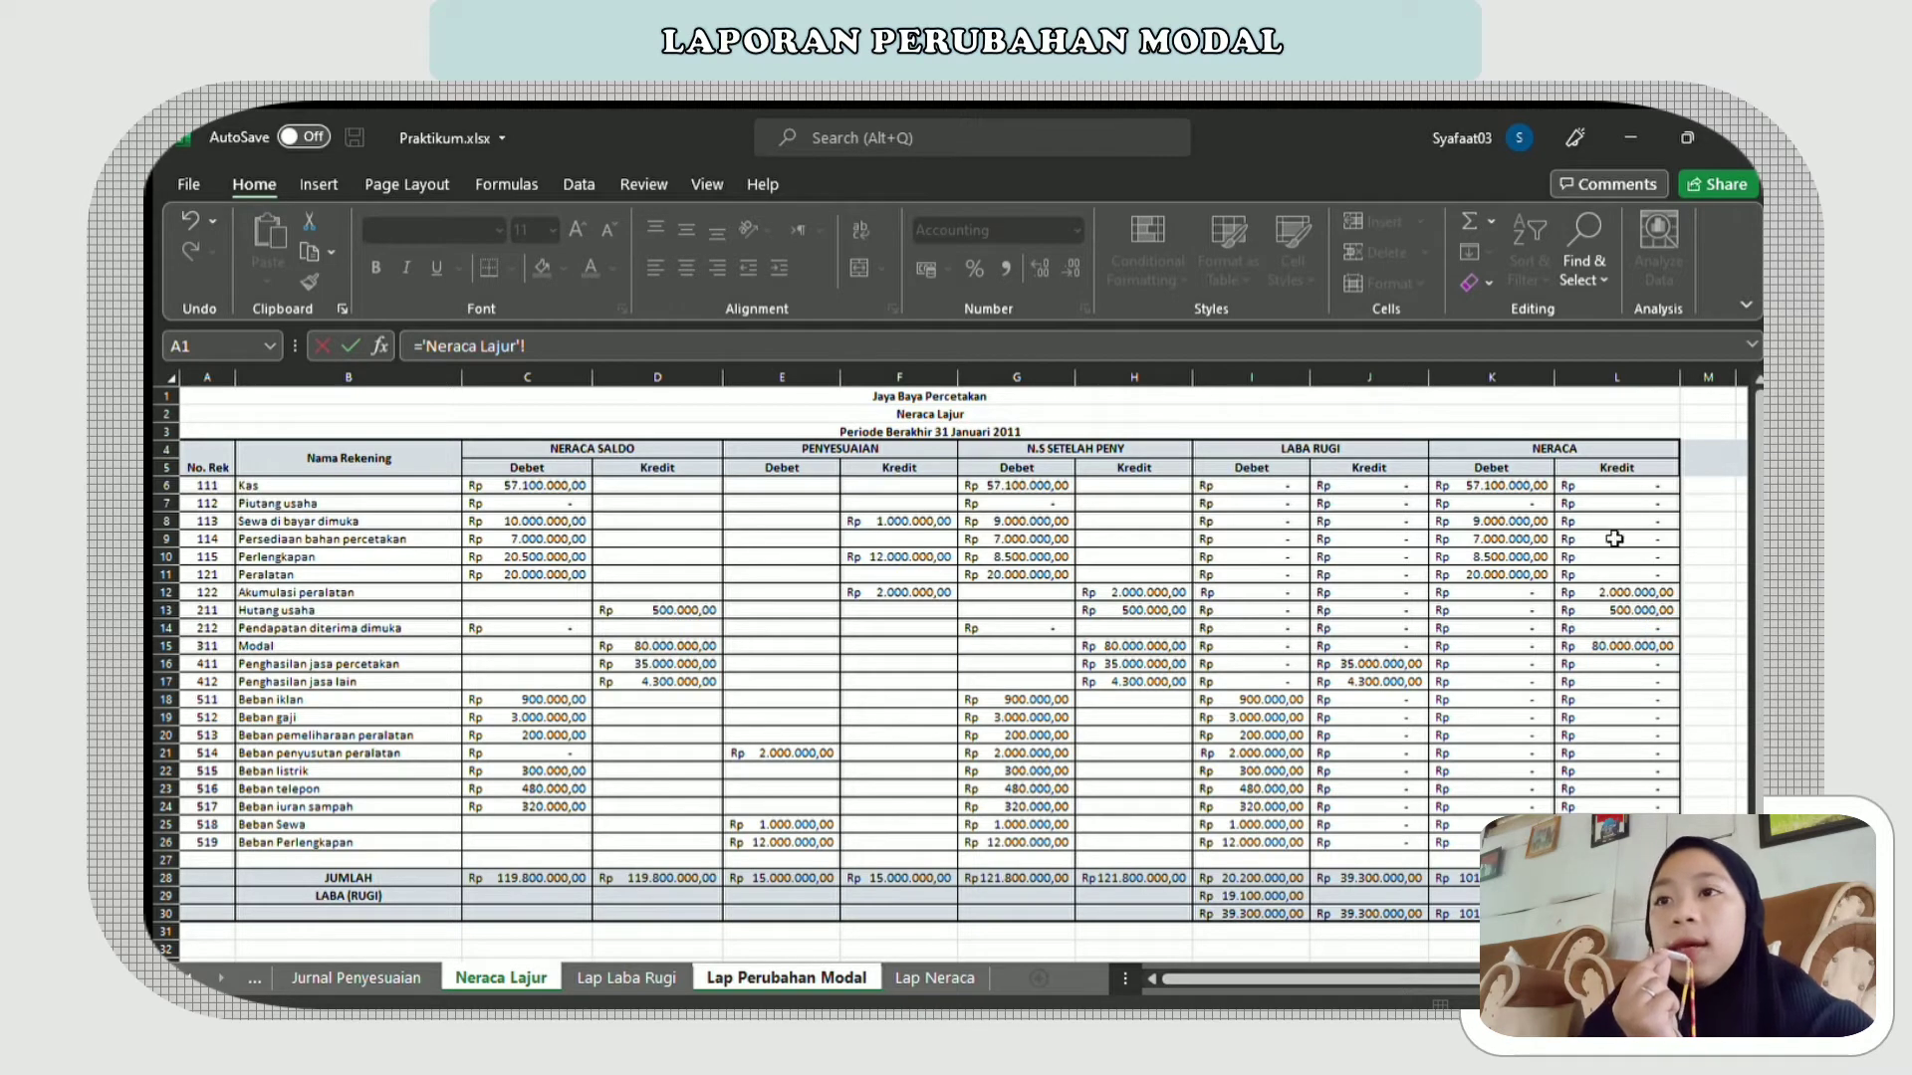
click(166, 896)
click(1617, 897)
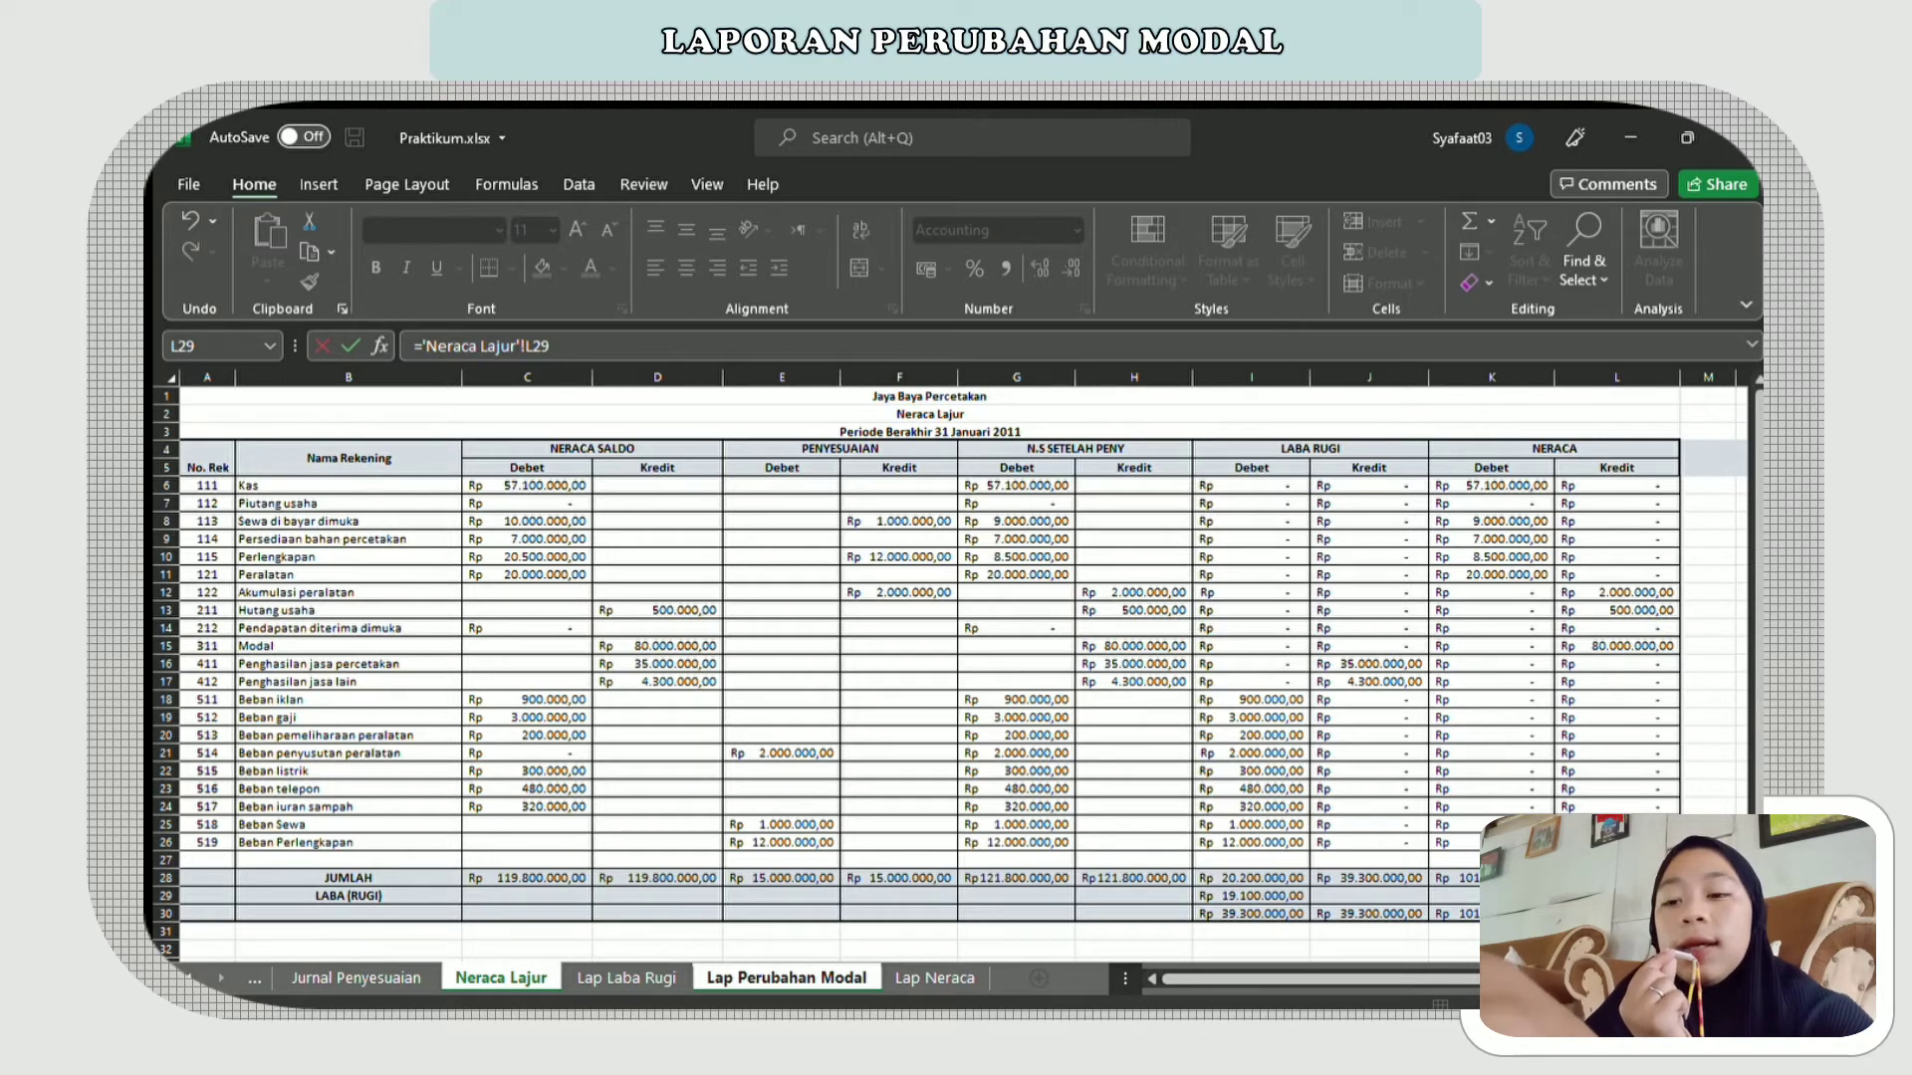
key(Return)
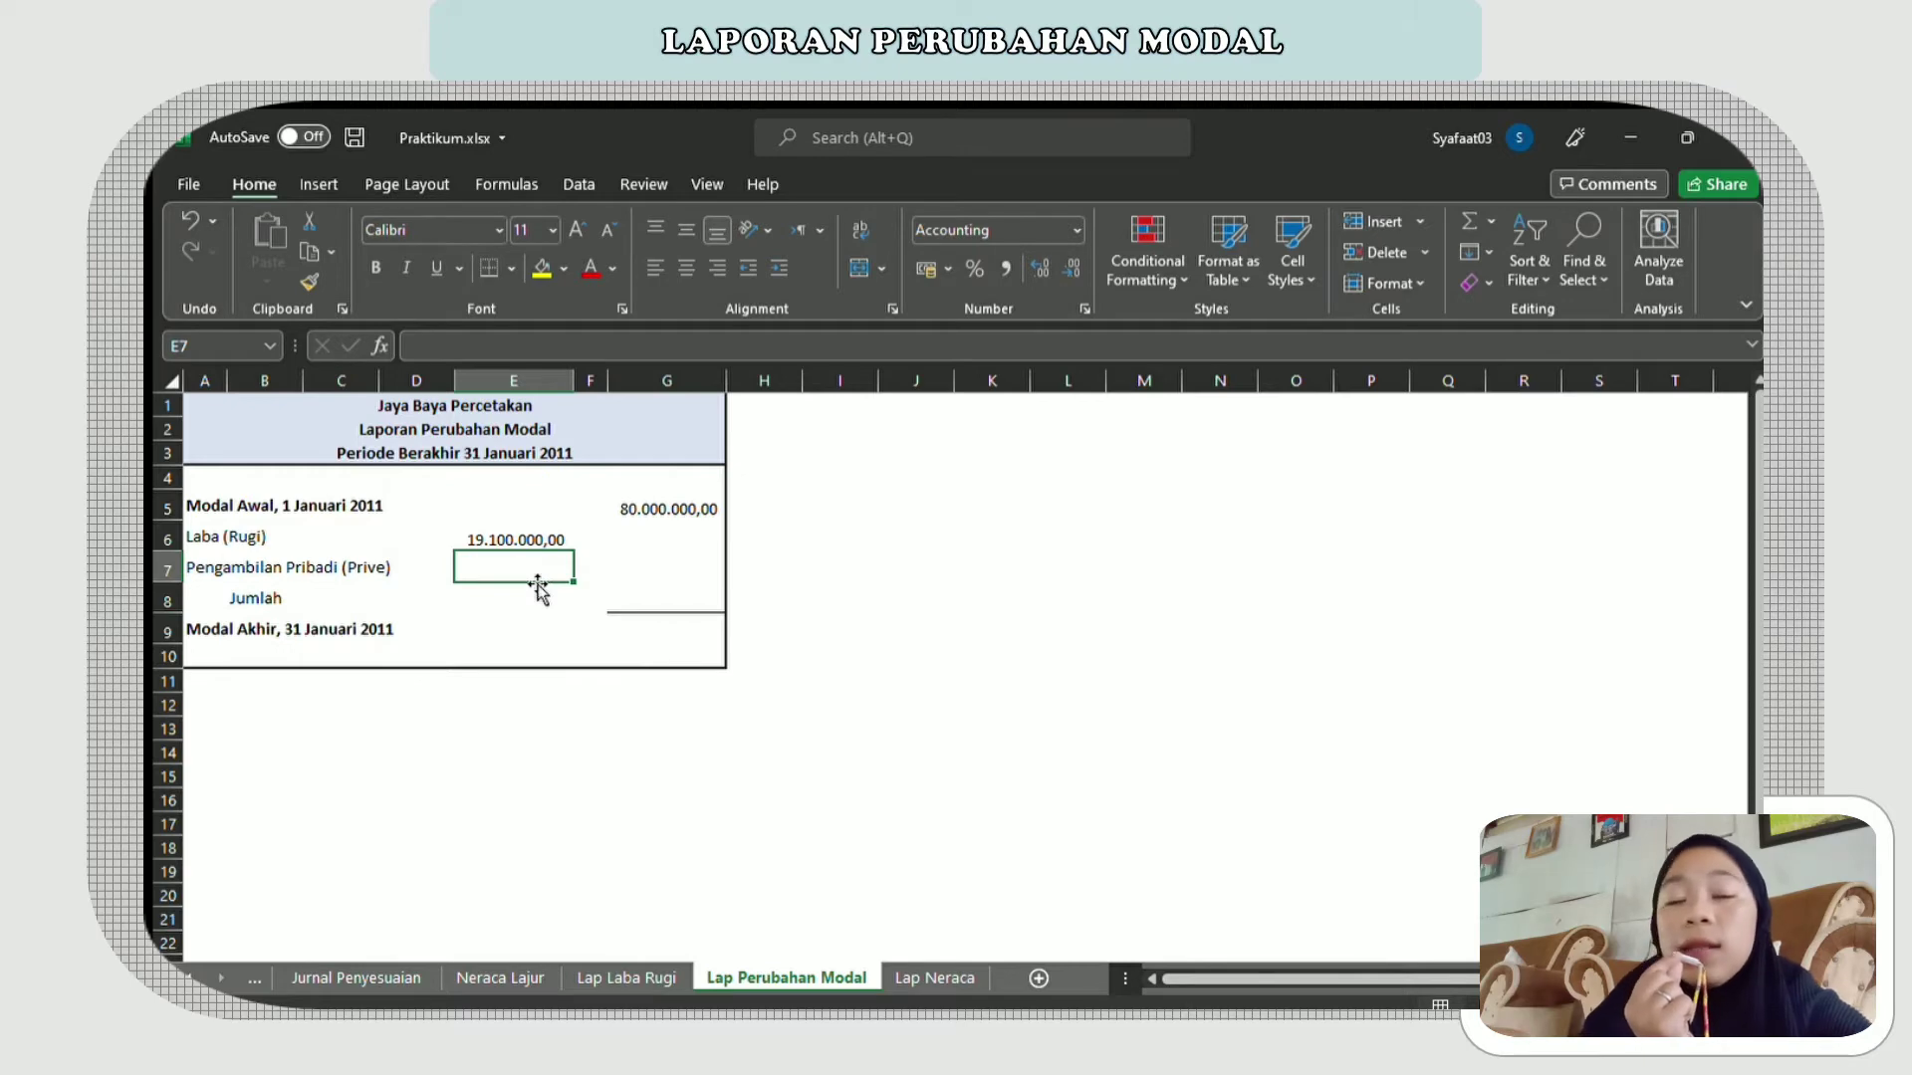
text(0)
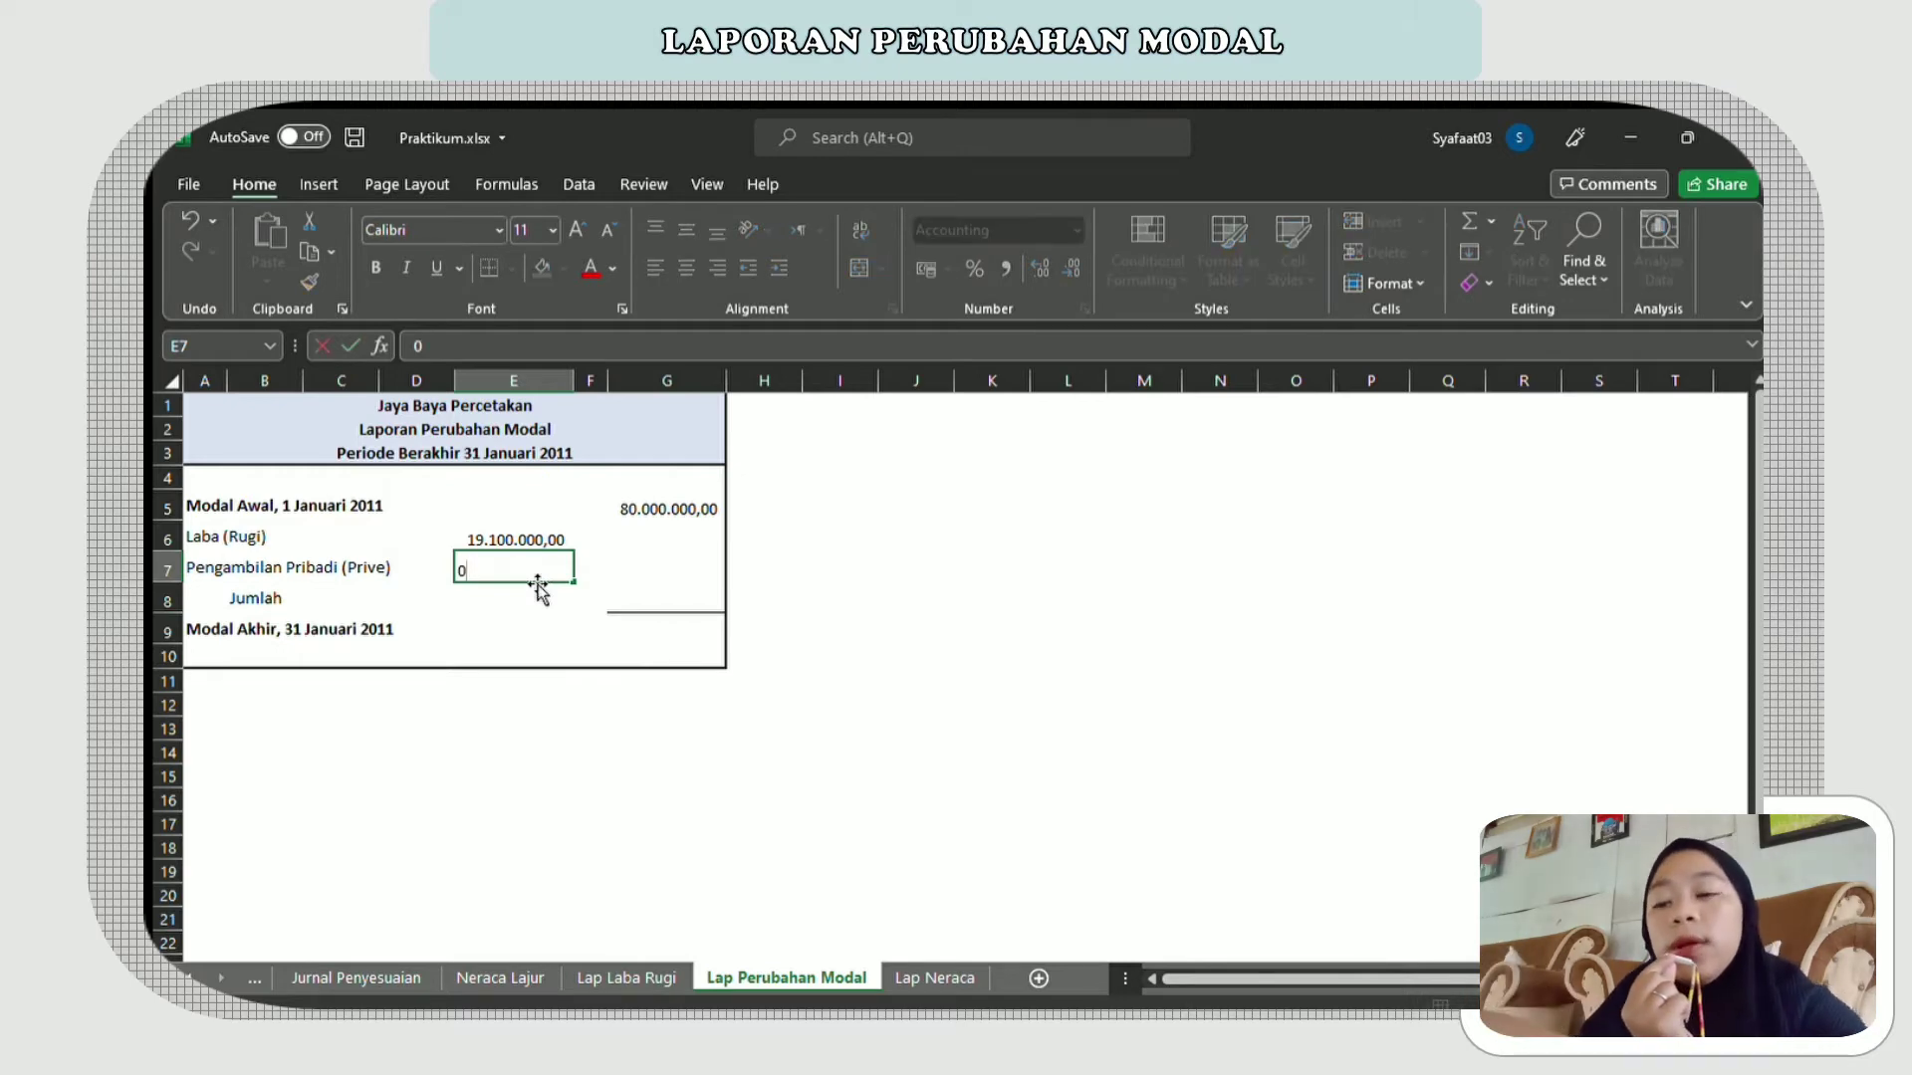
key(Return)
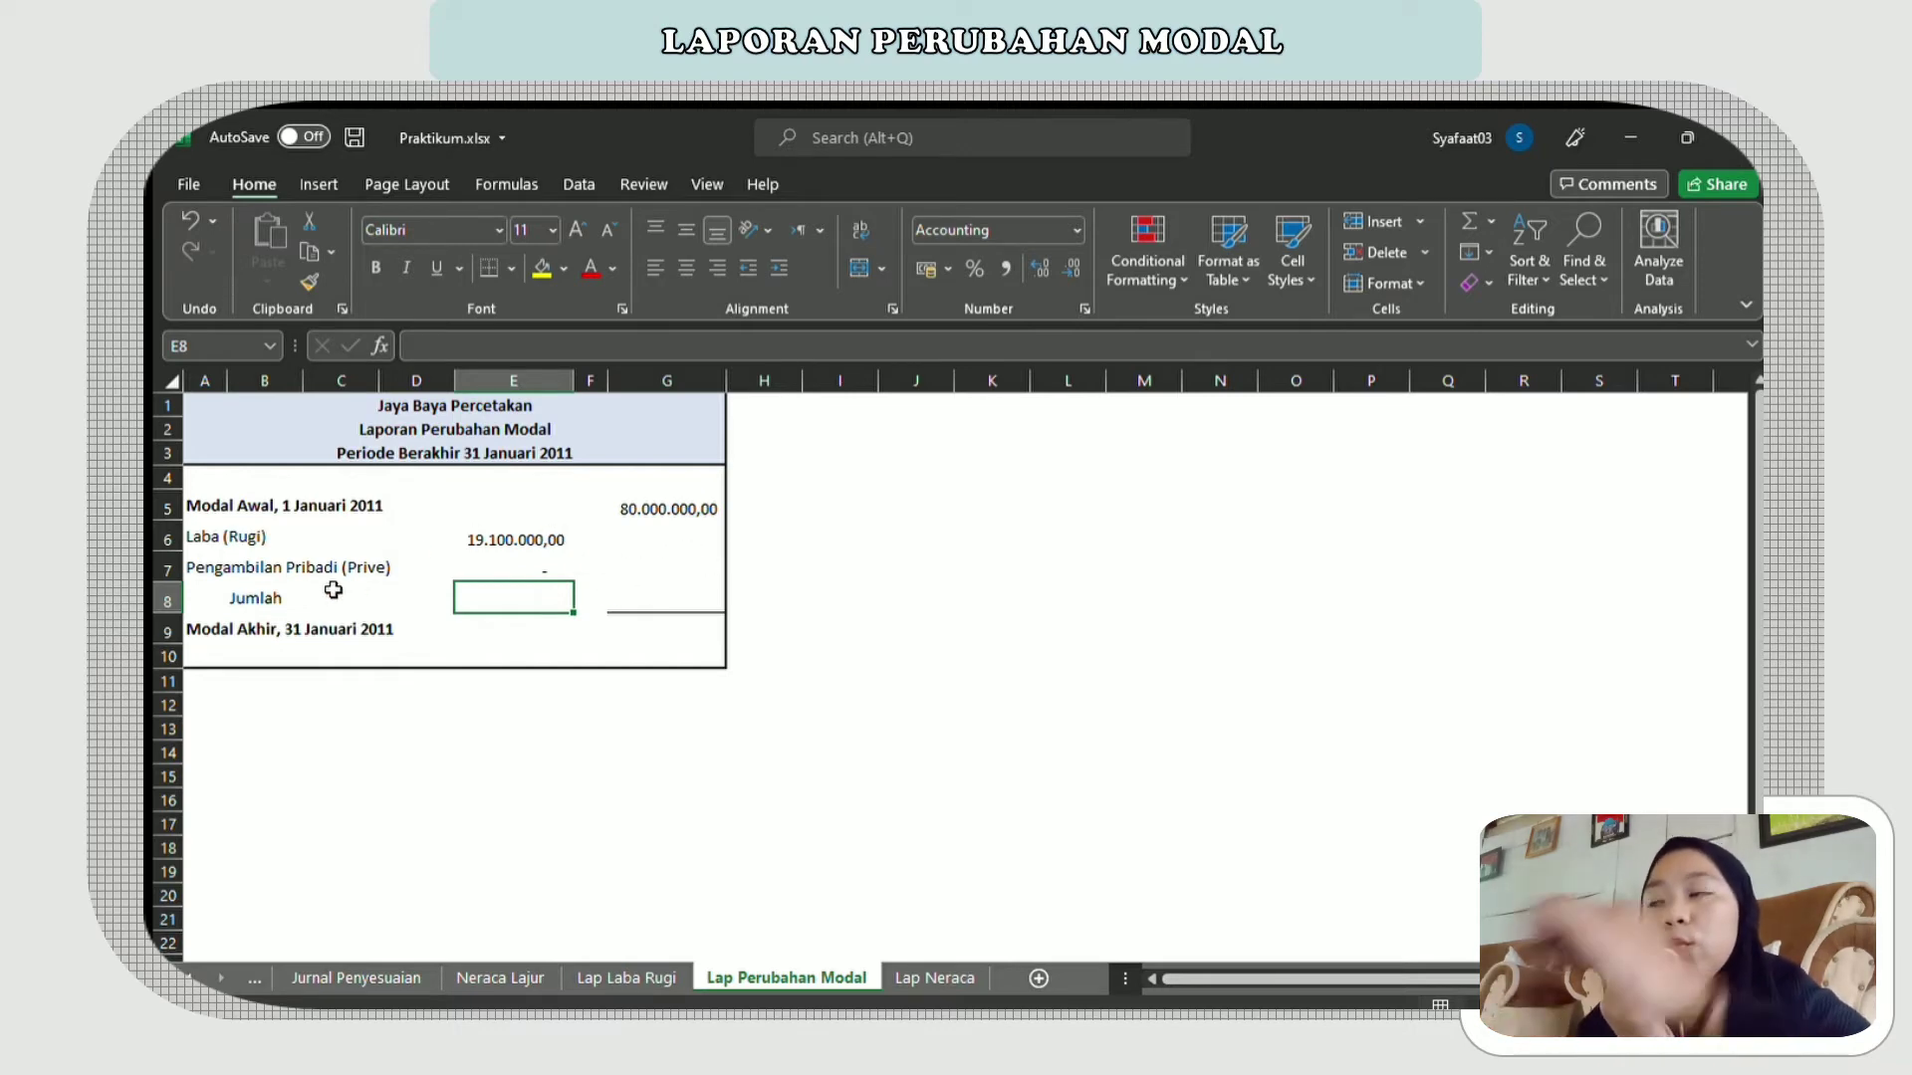
- Enter 19100000 in G8 as the Jumlah of Laba (Rugi) and Prive on the Lap Perubahan Modal sheet
click(629, 598)
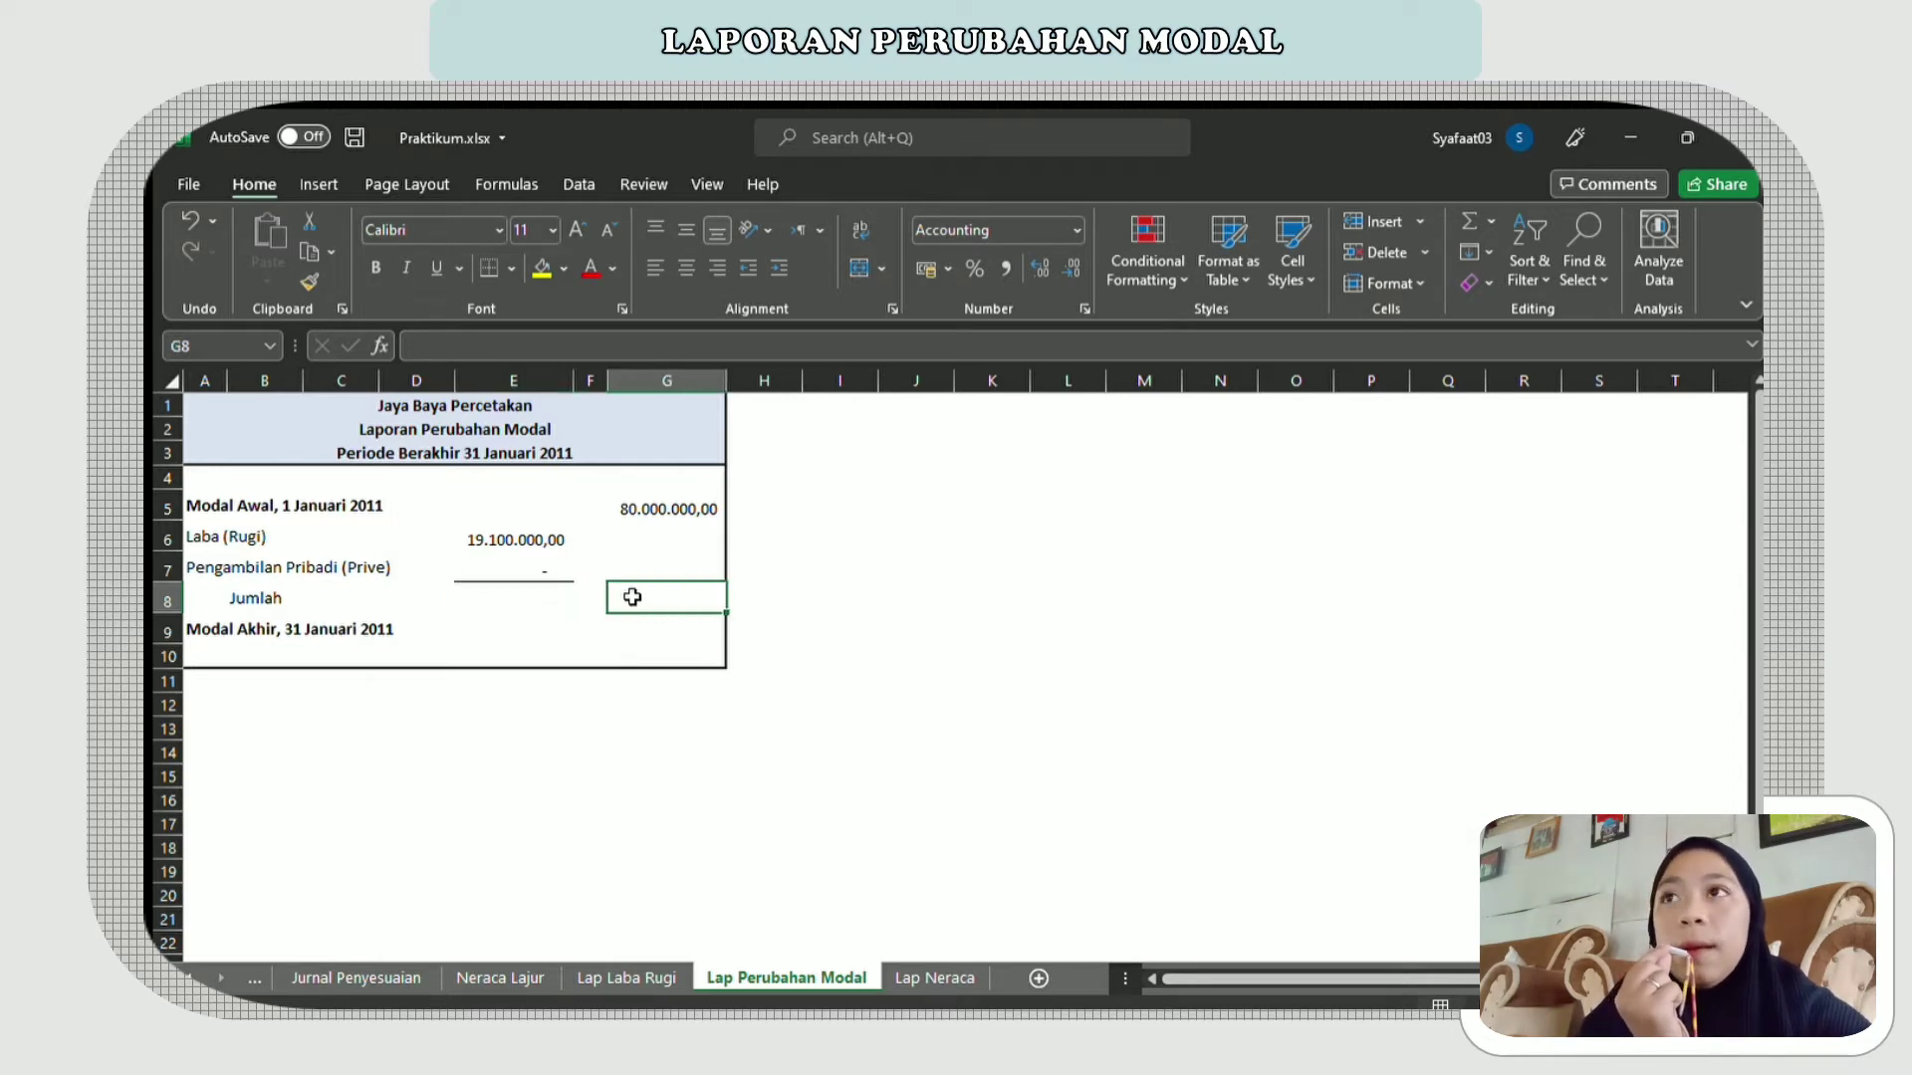
text(19.)
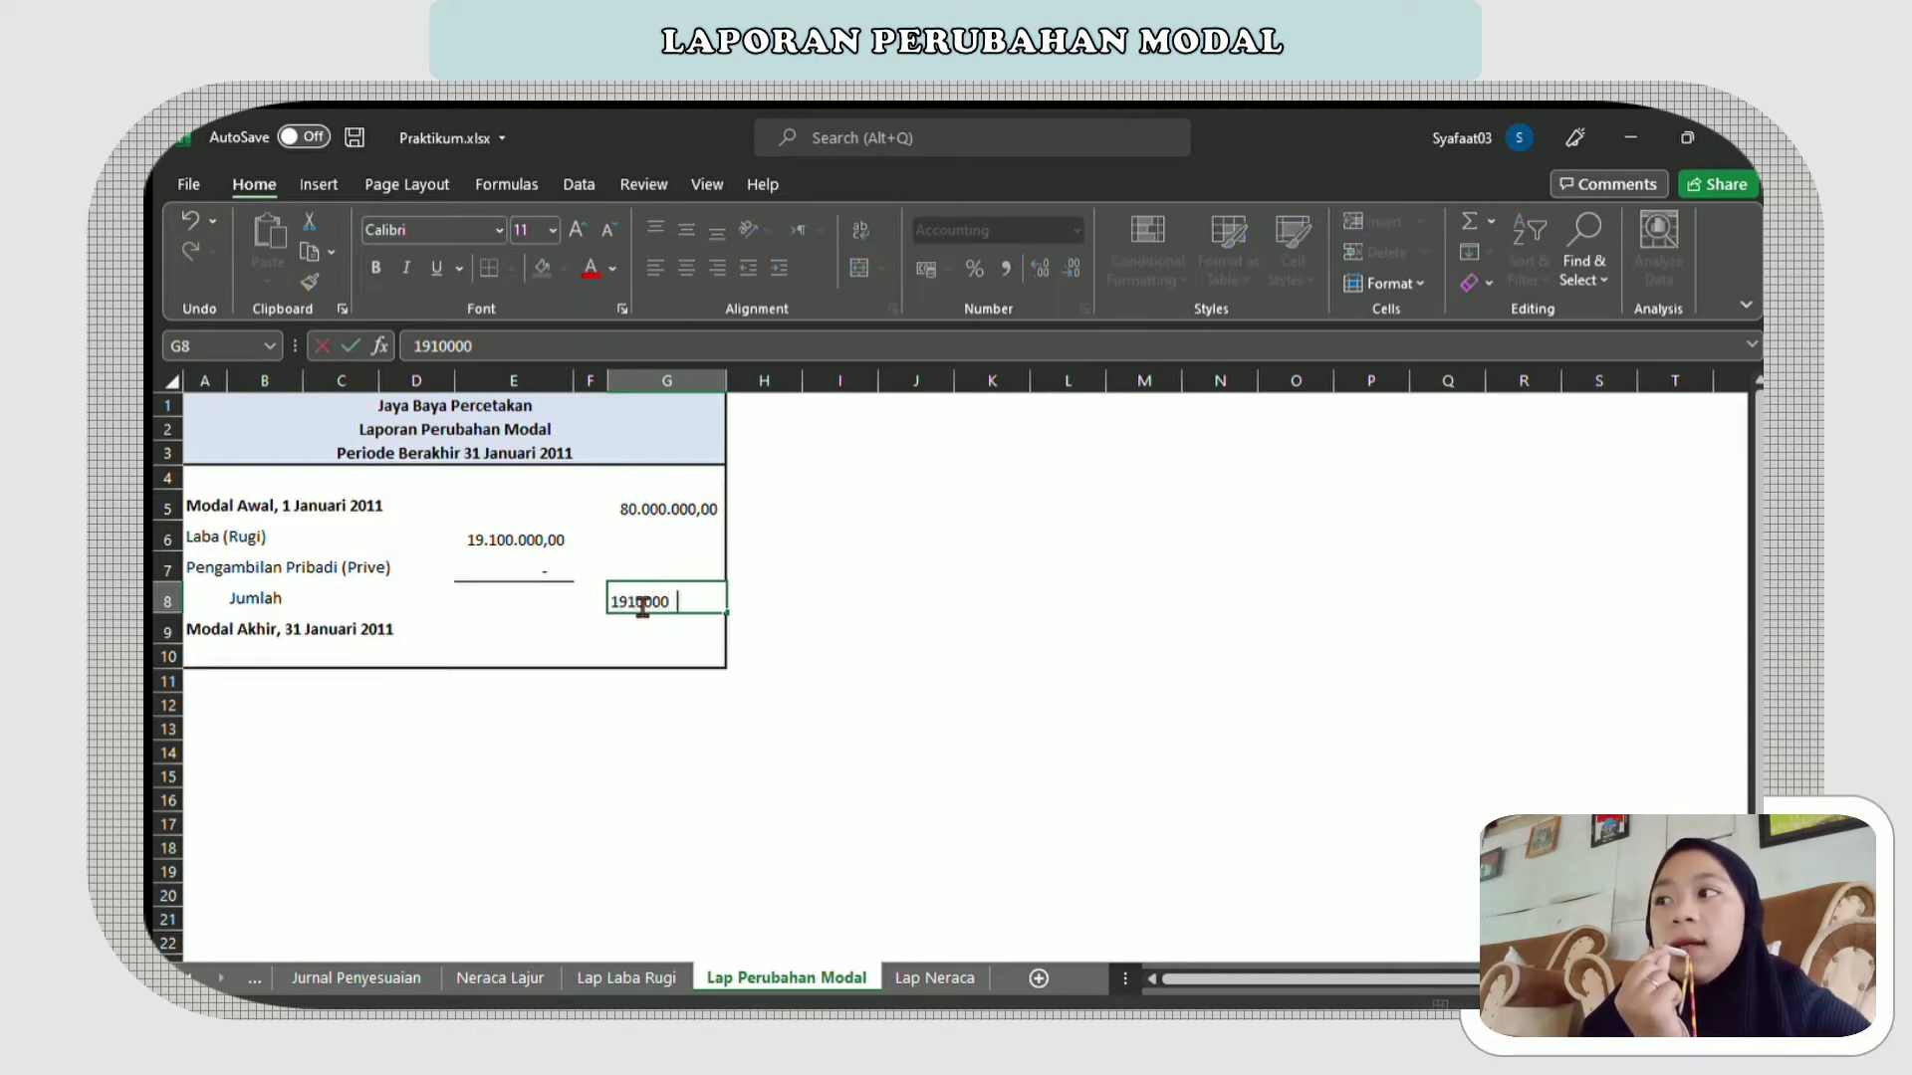
text(100.000)
key(Return)
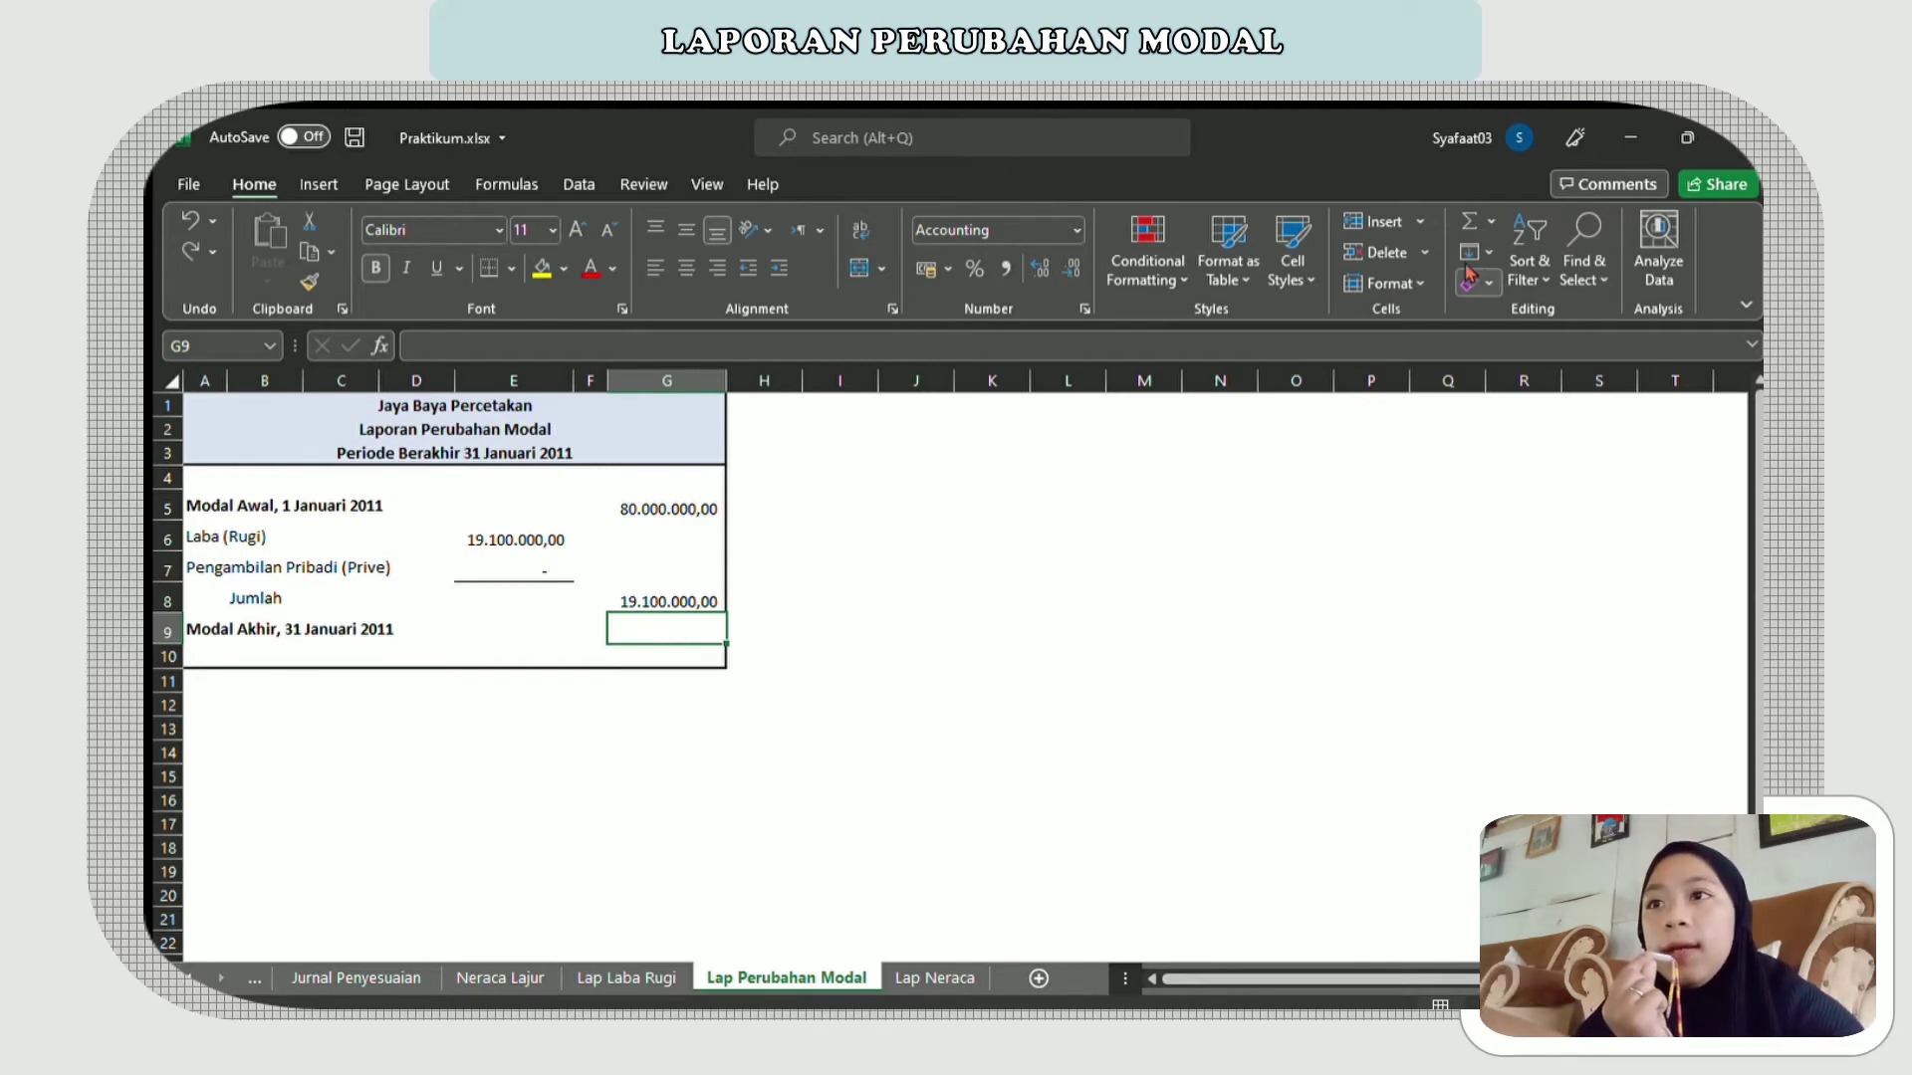
- Calculate Modal Akhir, 31 Januari 2011 in G9 with =SUM(G5:G8)
click(1456, 220)
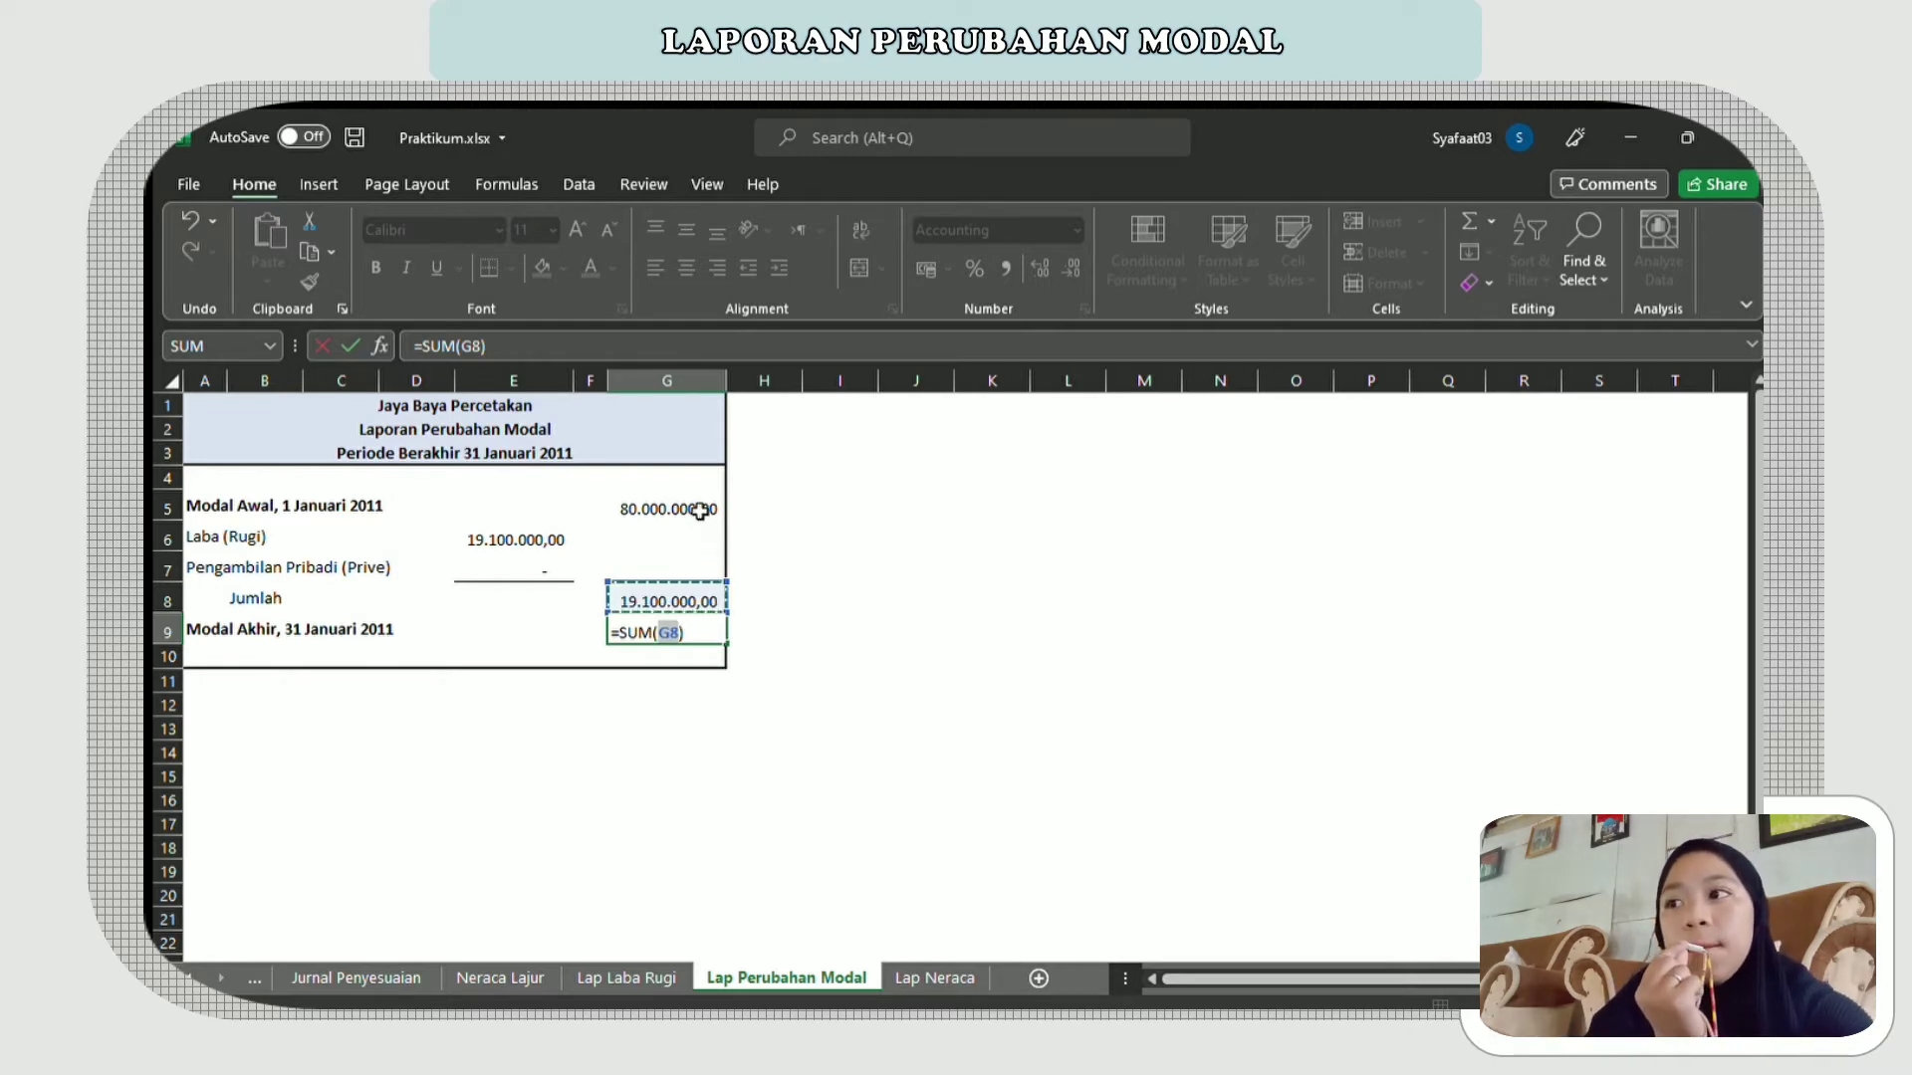
click(700, 511)
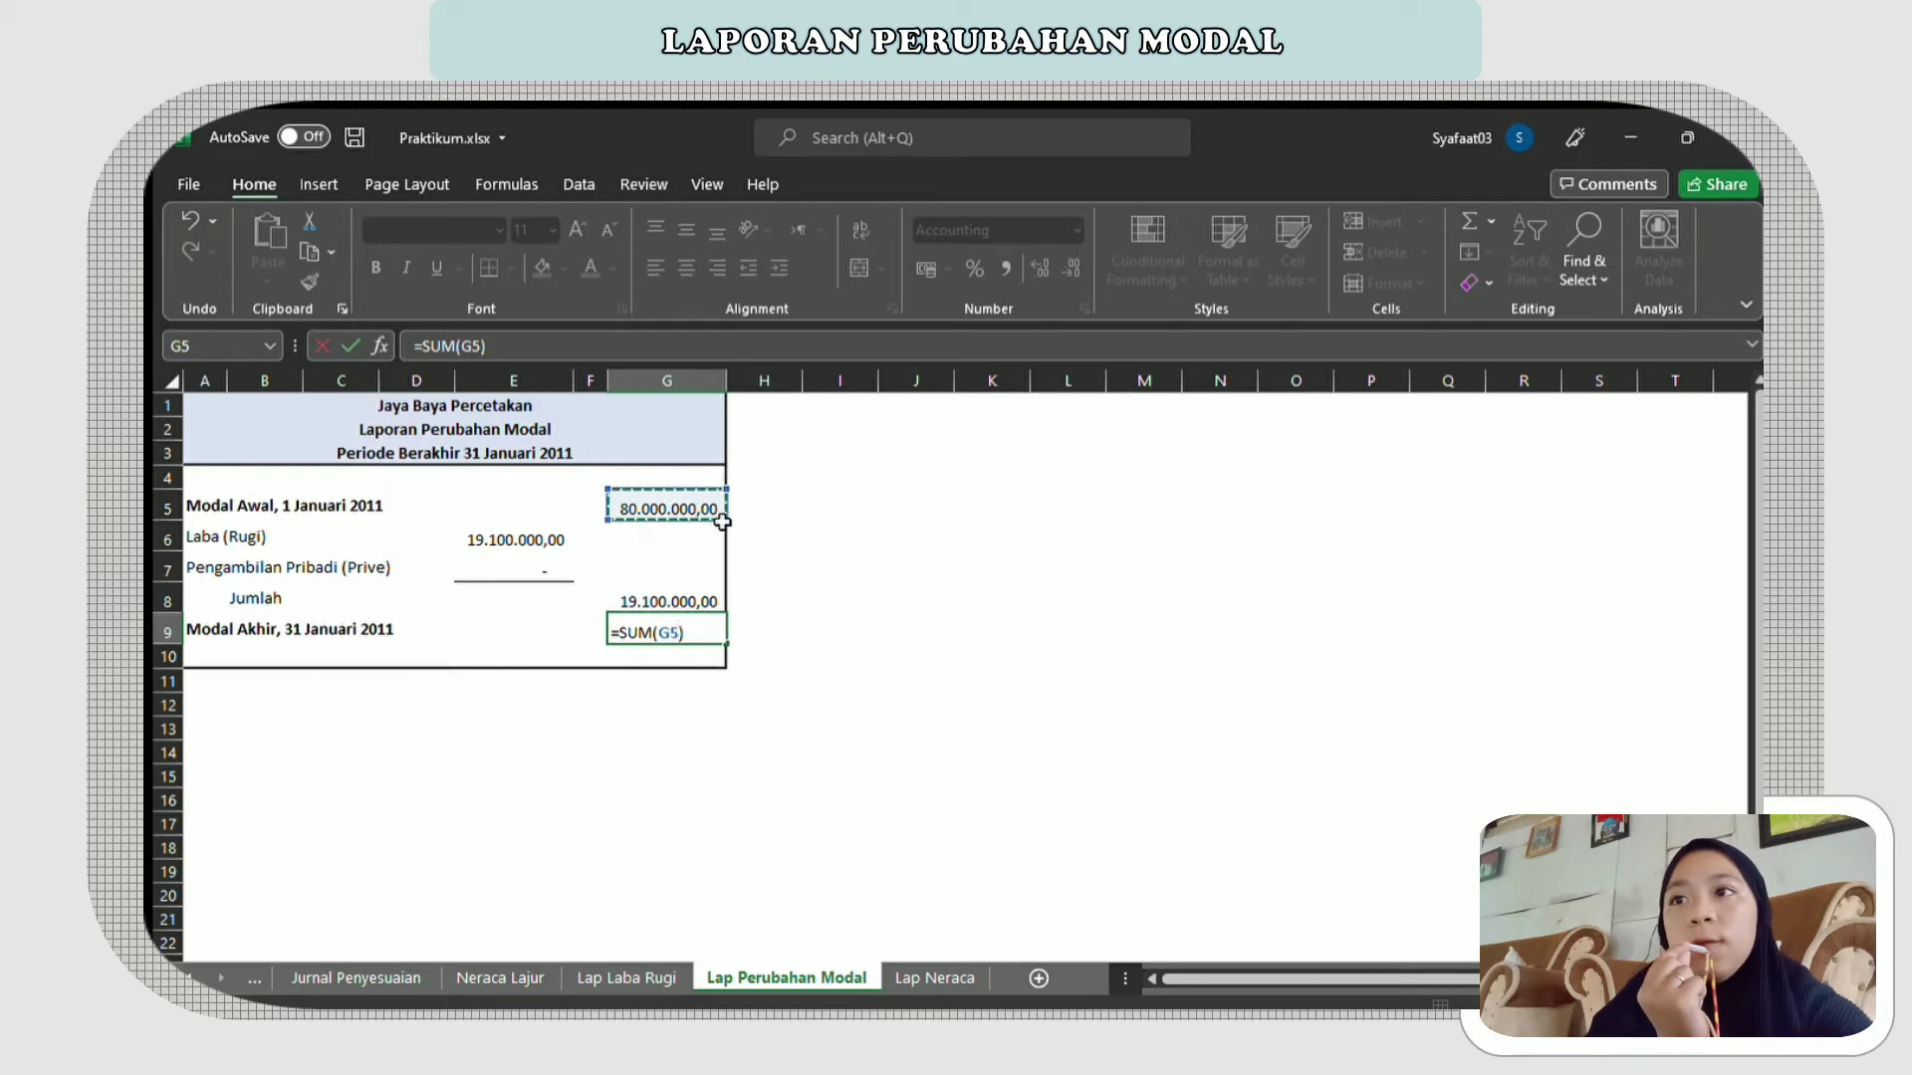
drag(722, 522, 717, 619)
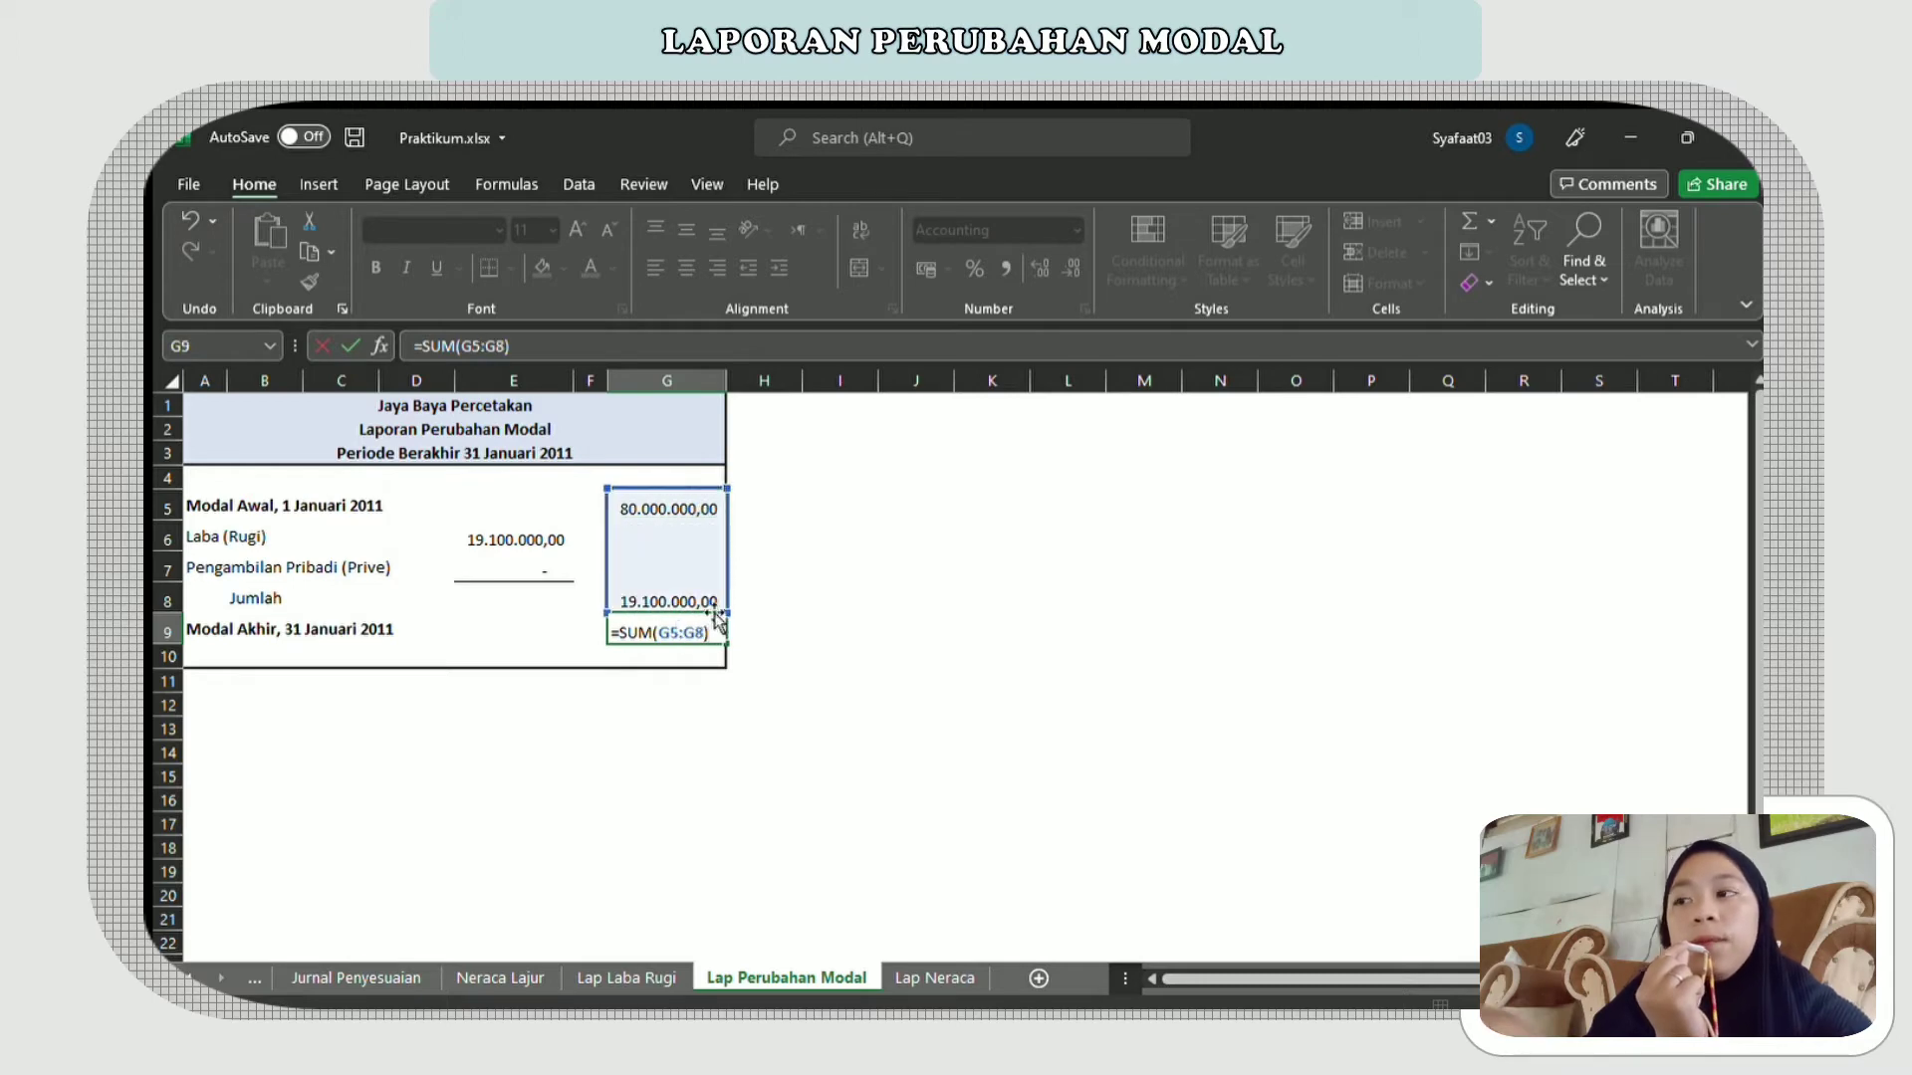
key(Return)
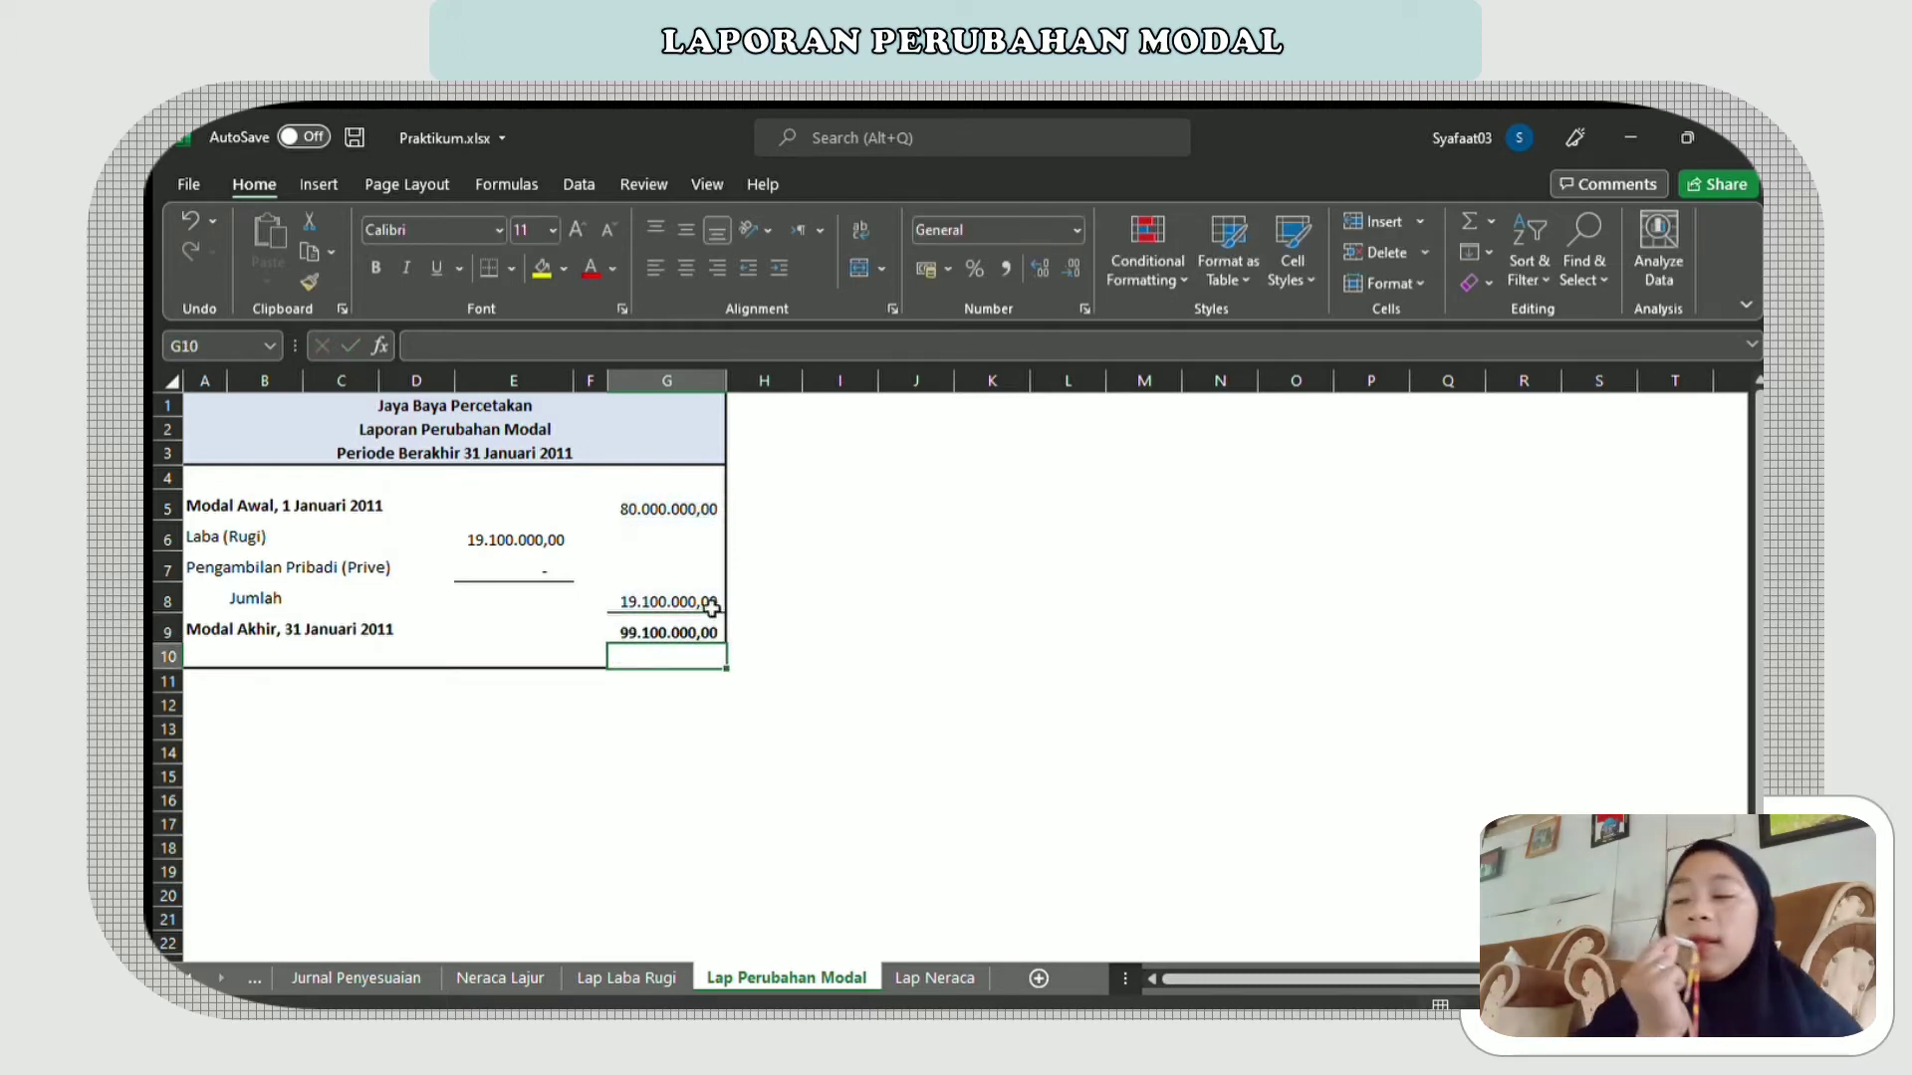
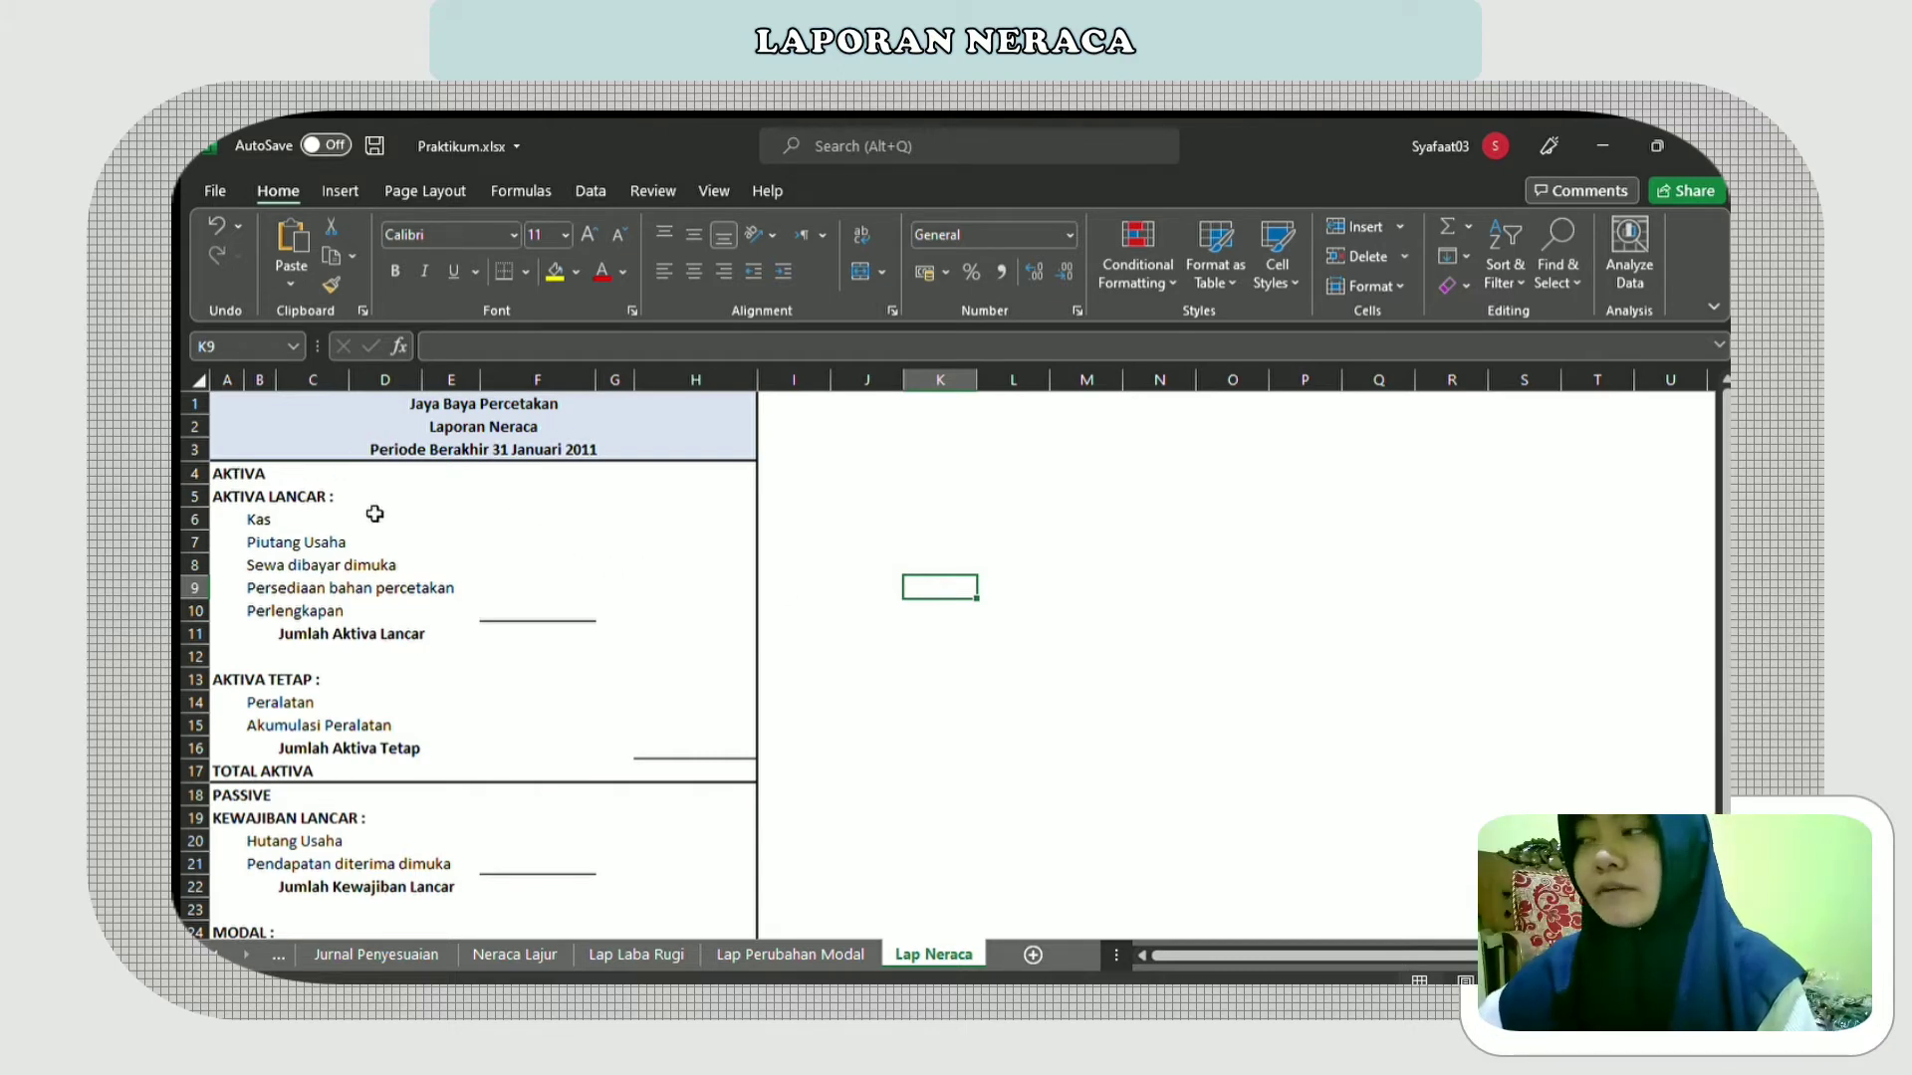
- On the Lap Neraca sheet, link Kas in F6 to ='Neraca Lajur'!K6 and enter 0 for Piutang Usaha in F7
click(205, 521)
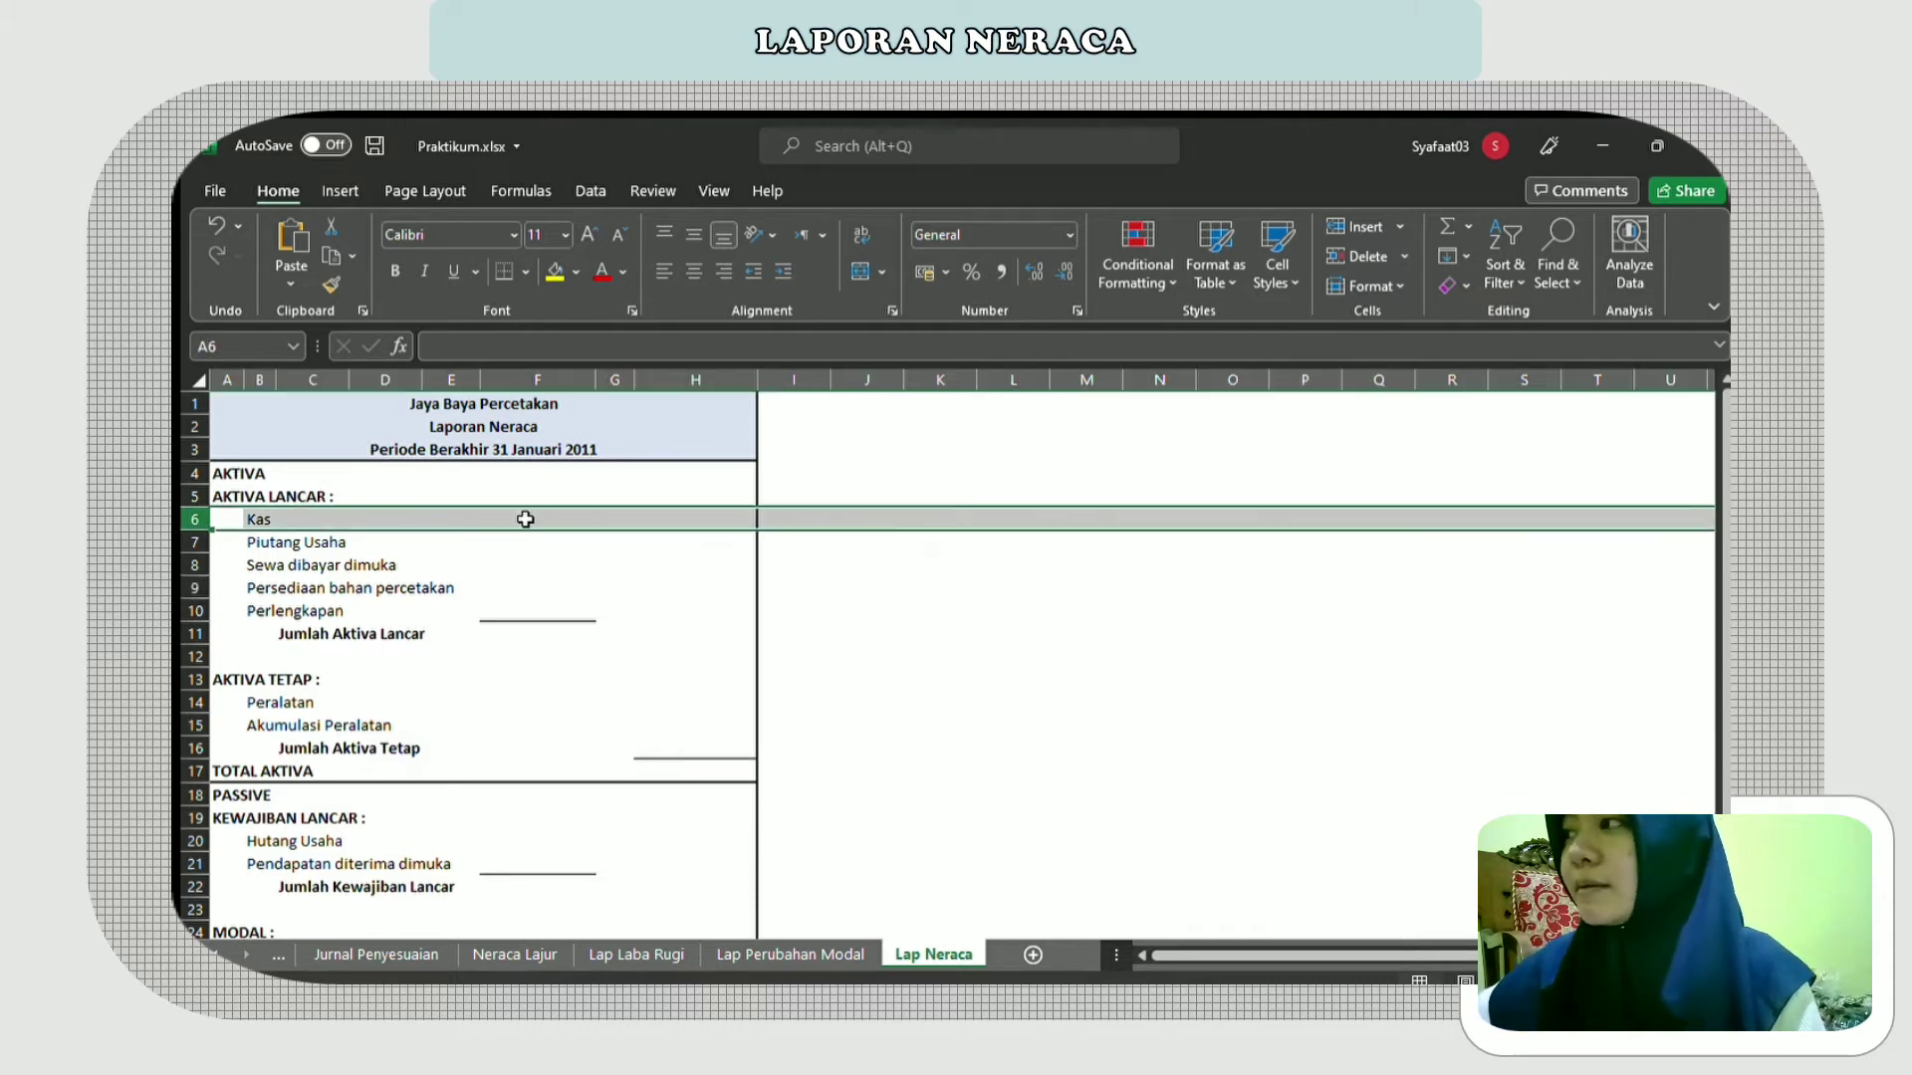
click(544, 519)
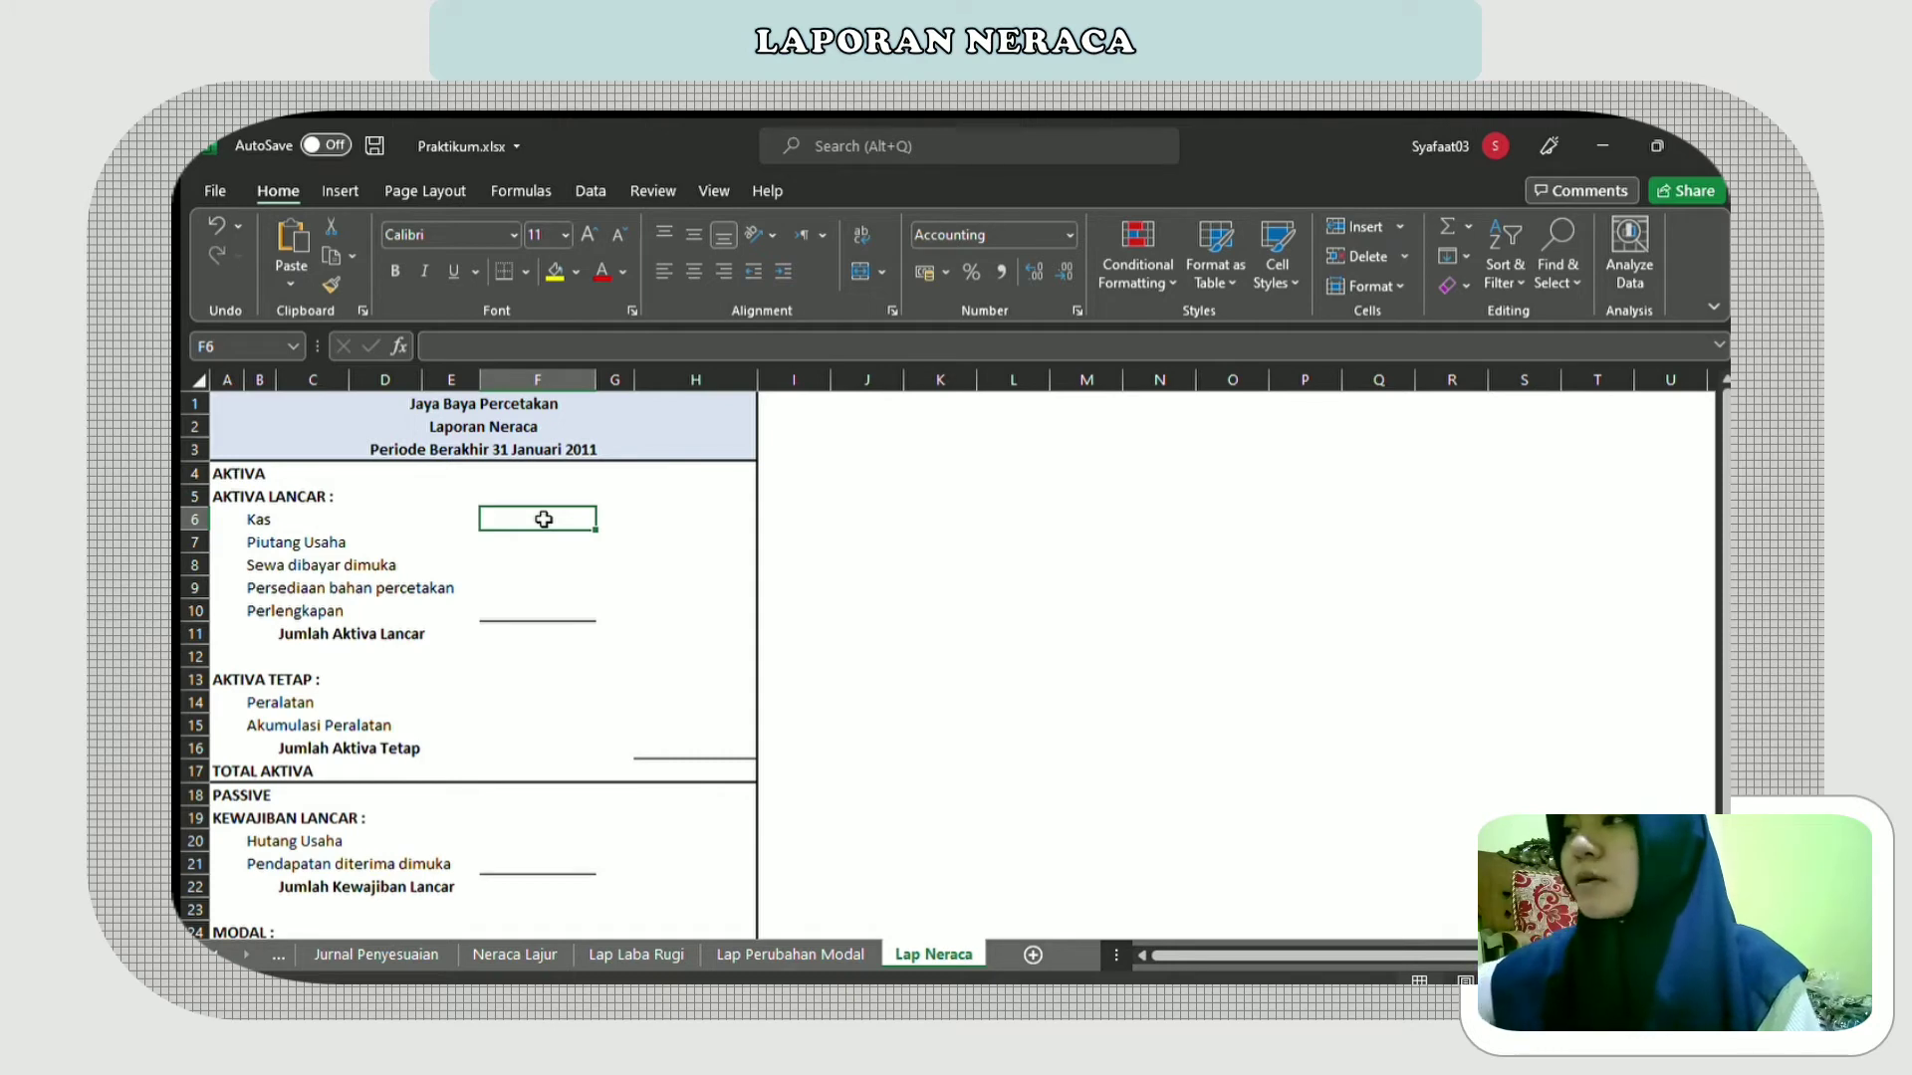
text(=)
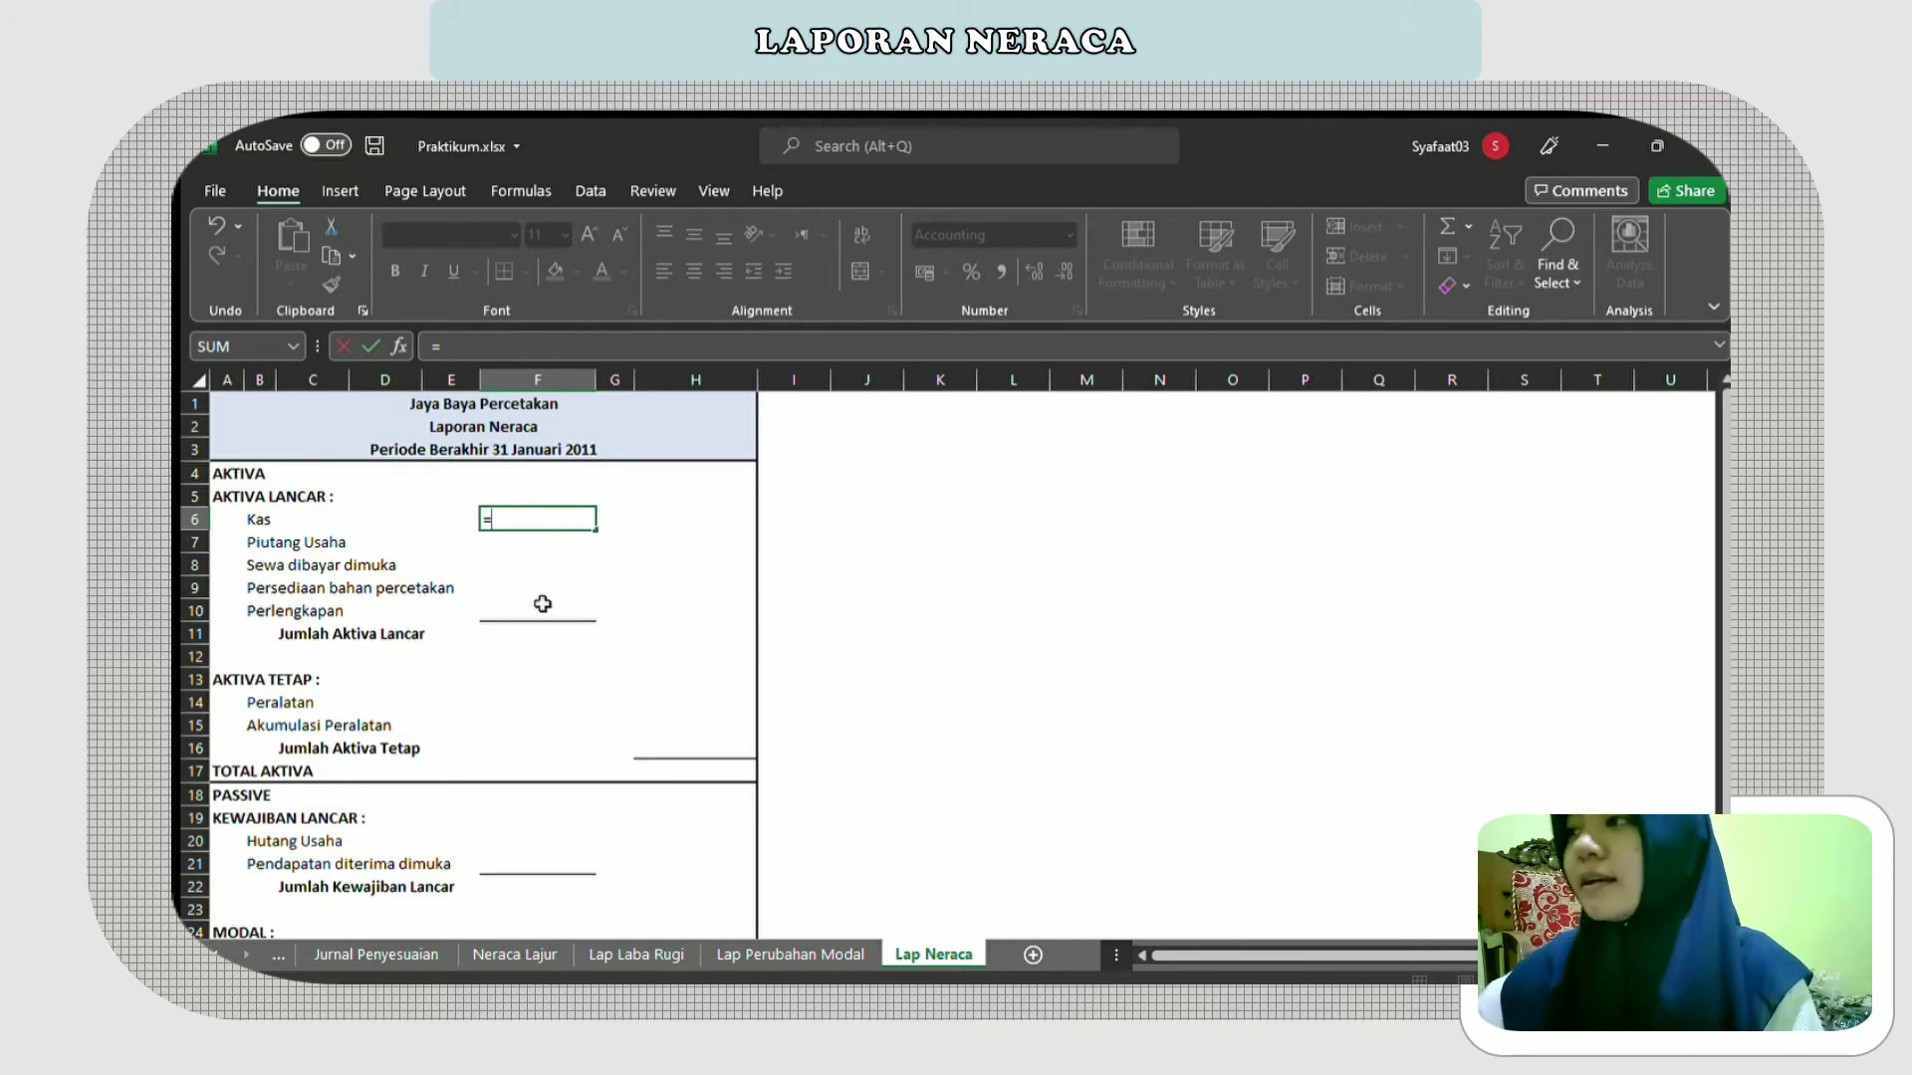
click(537, 951)
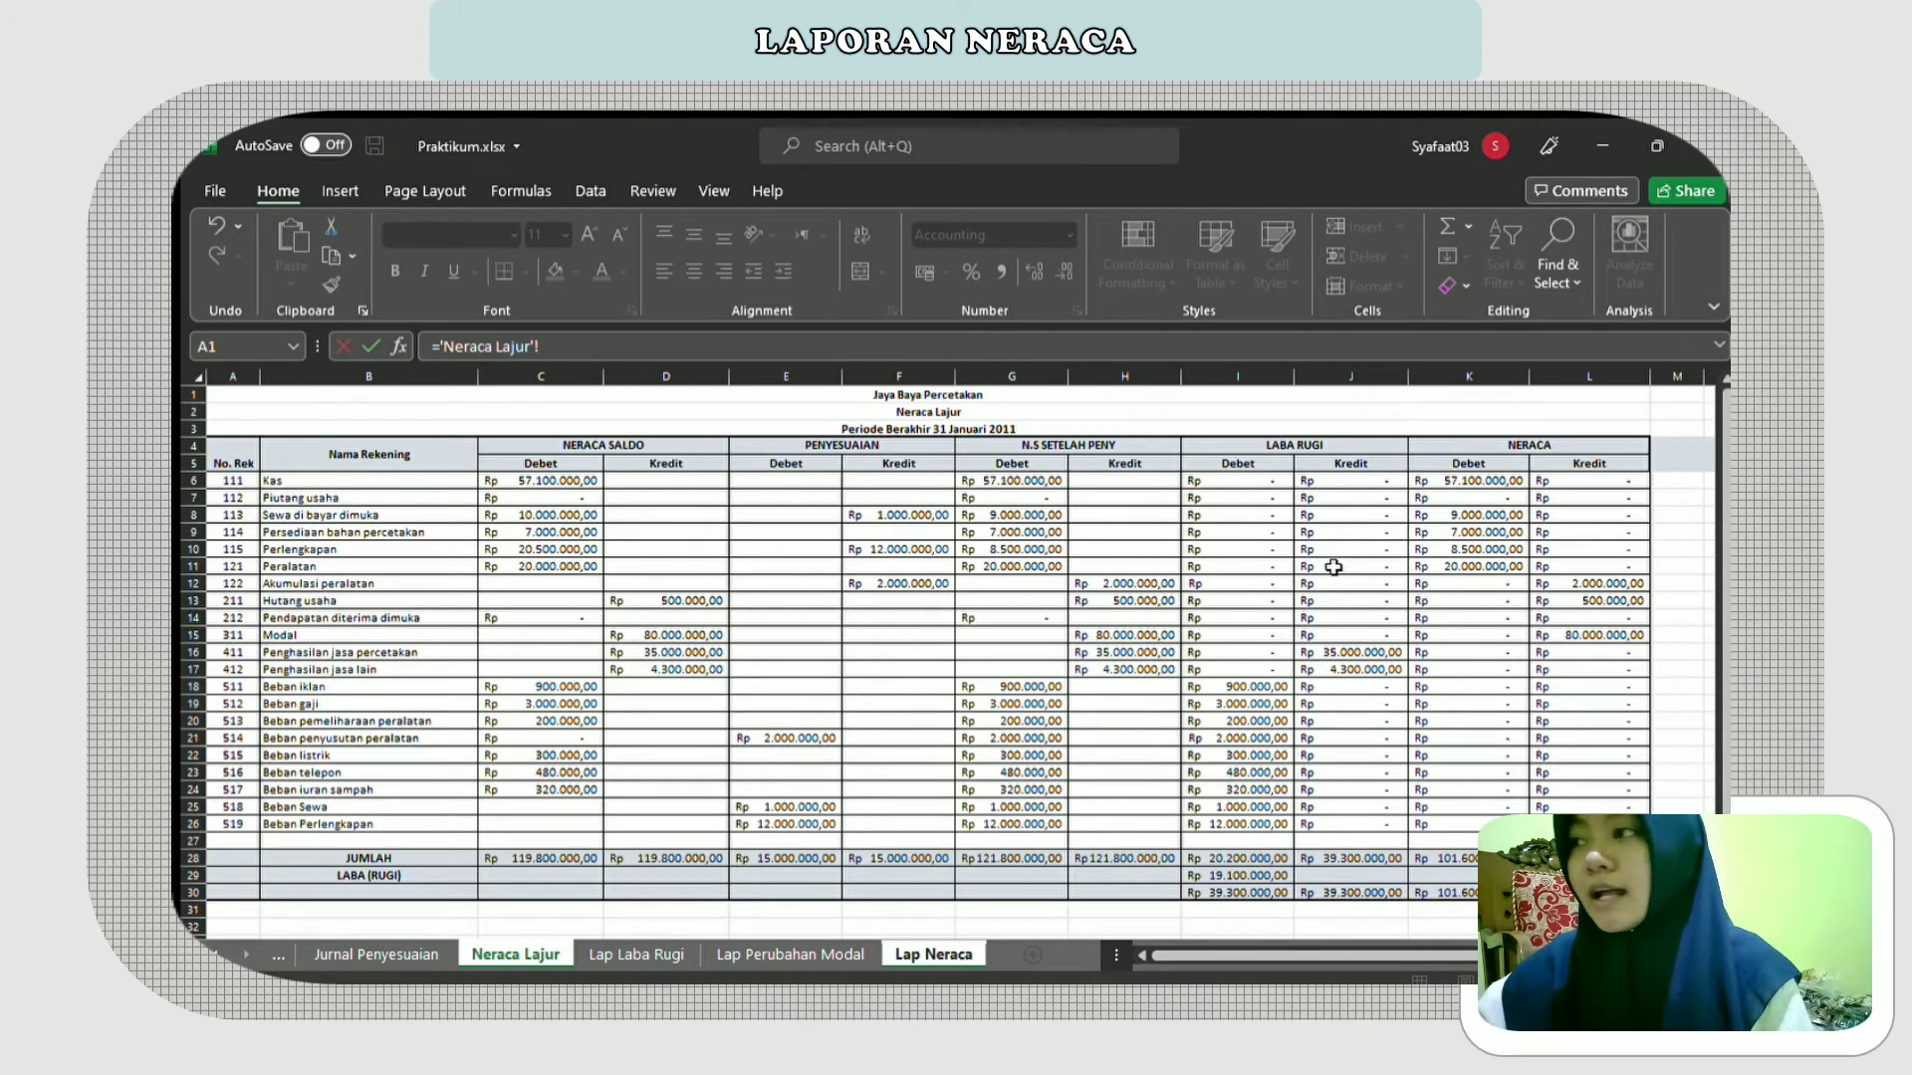
click(195, 481)
click(1445, 486)
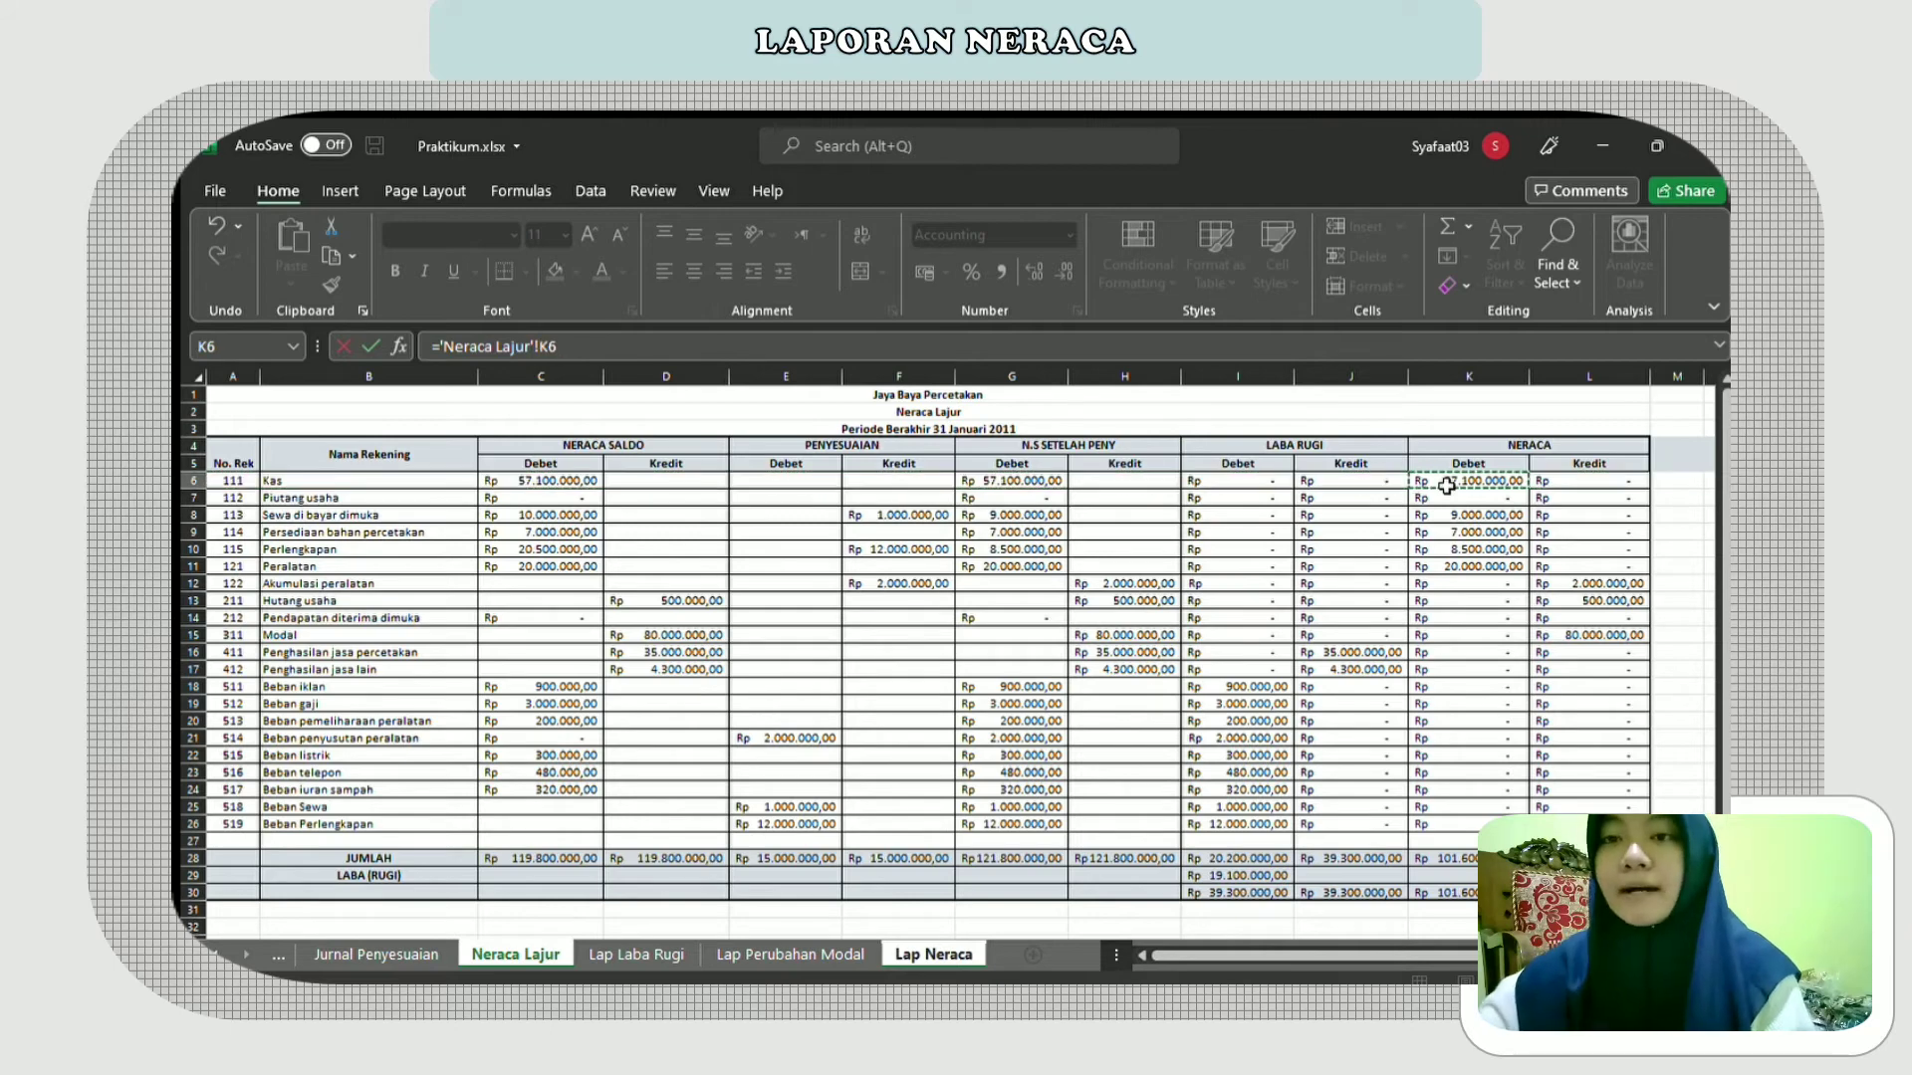
key(Return)
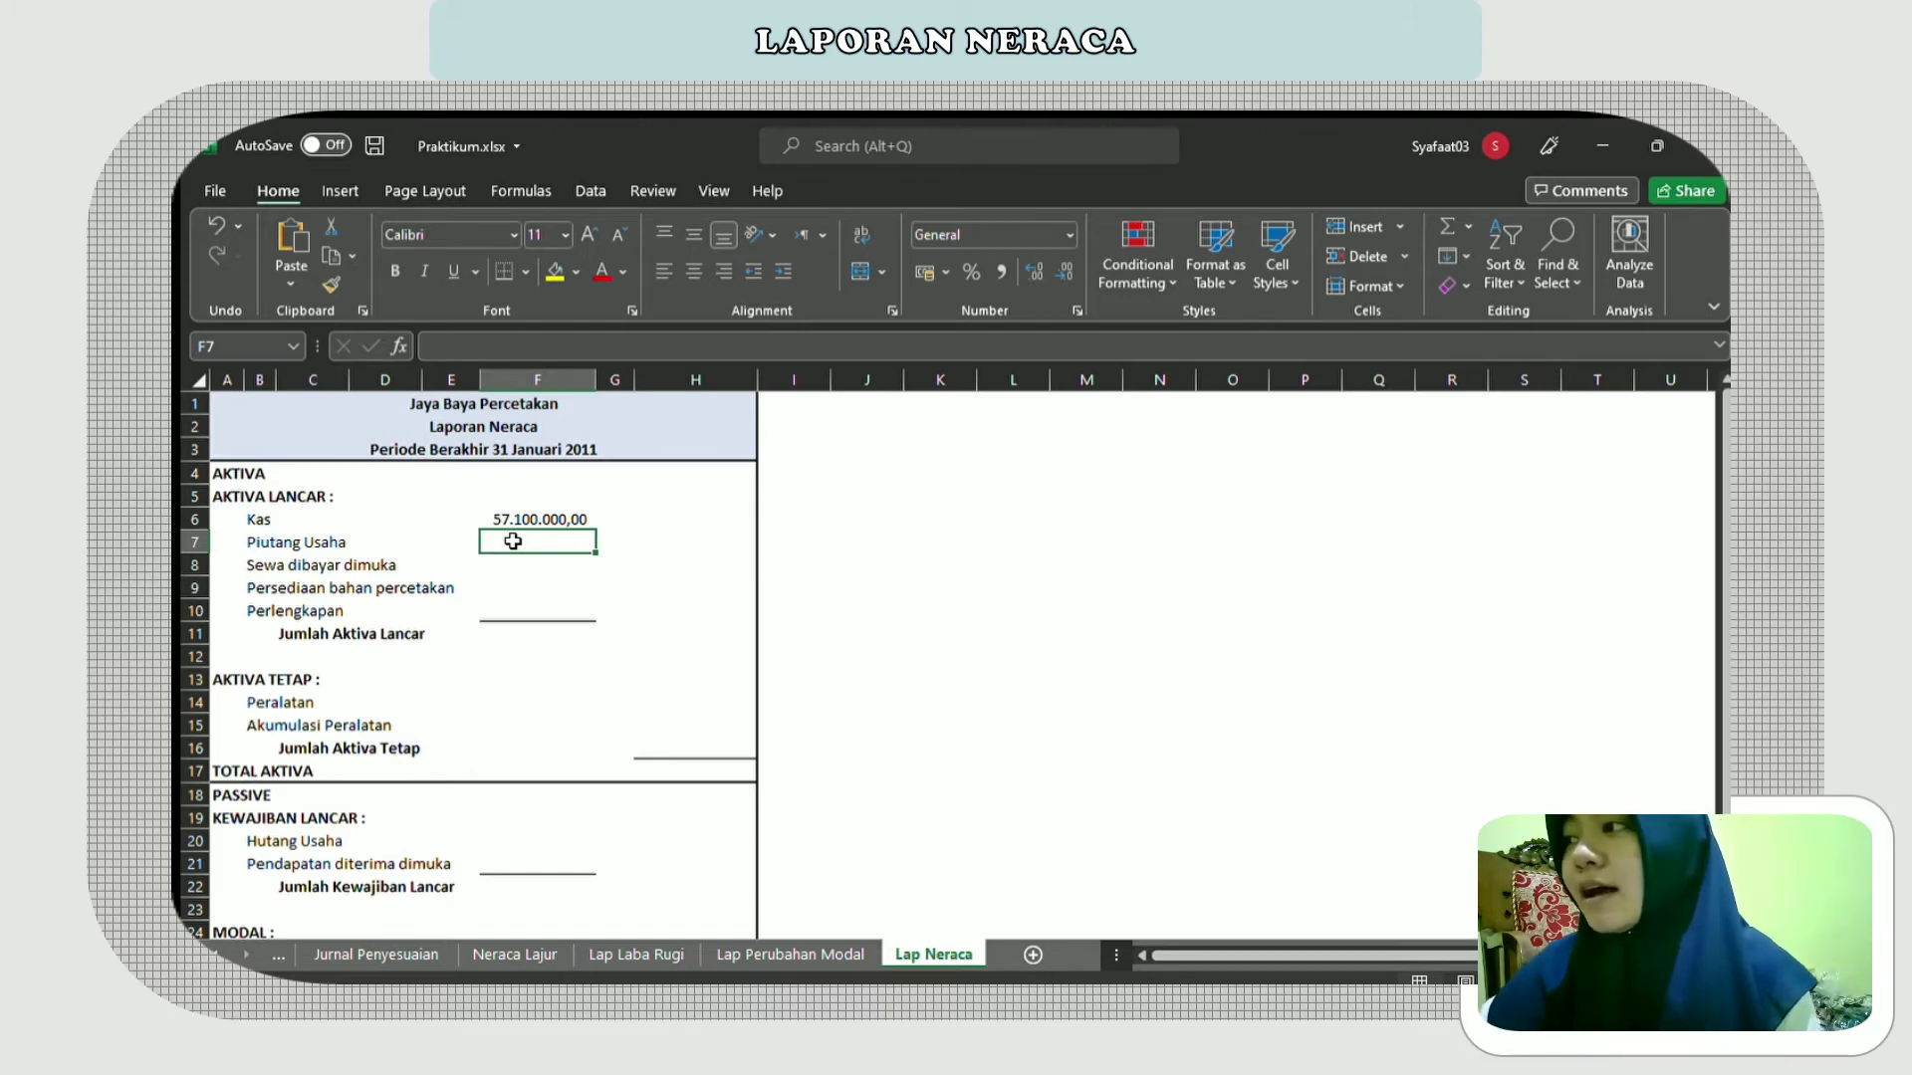
text(0)
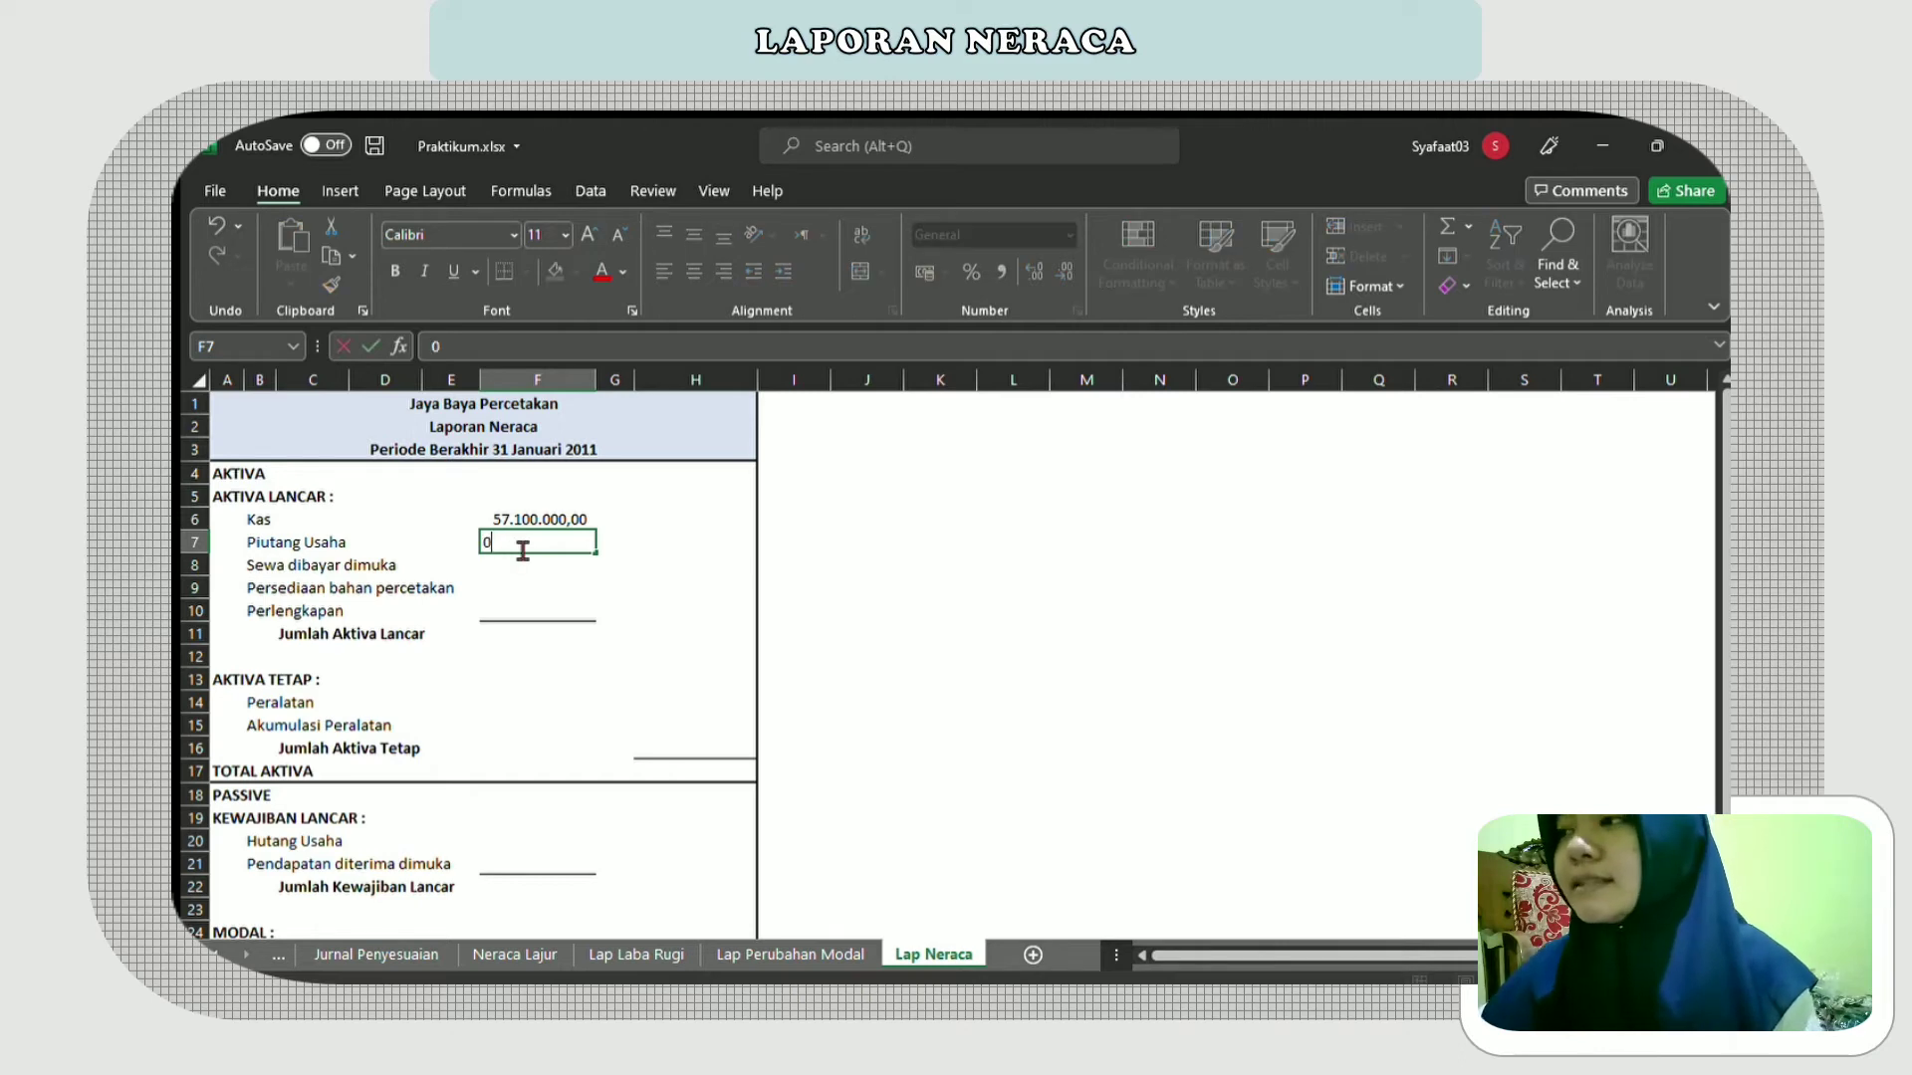
key(Return)
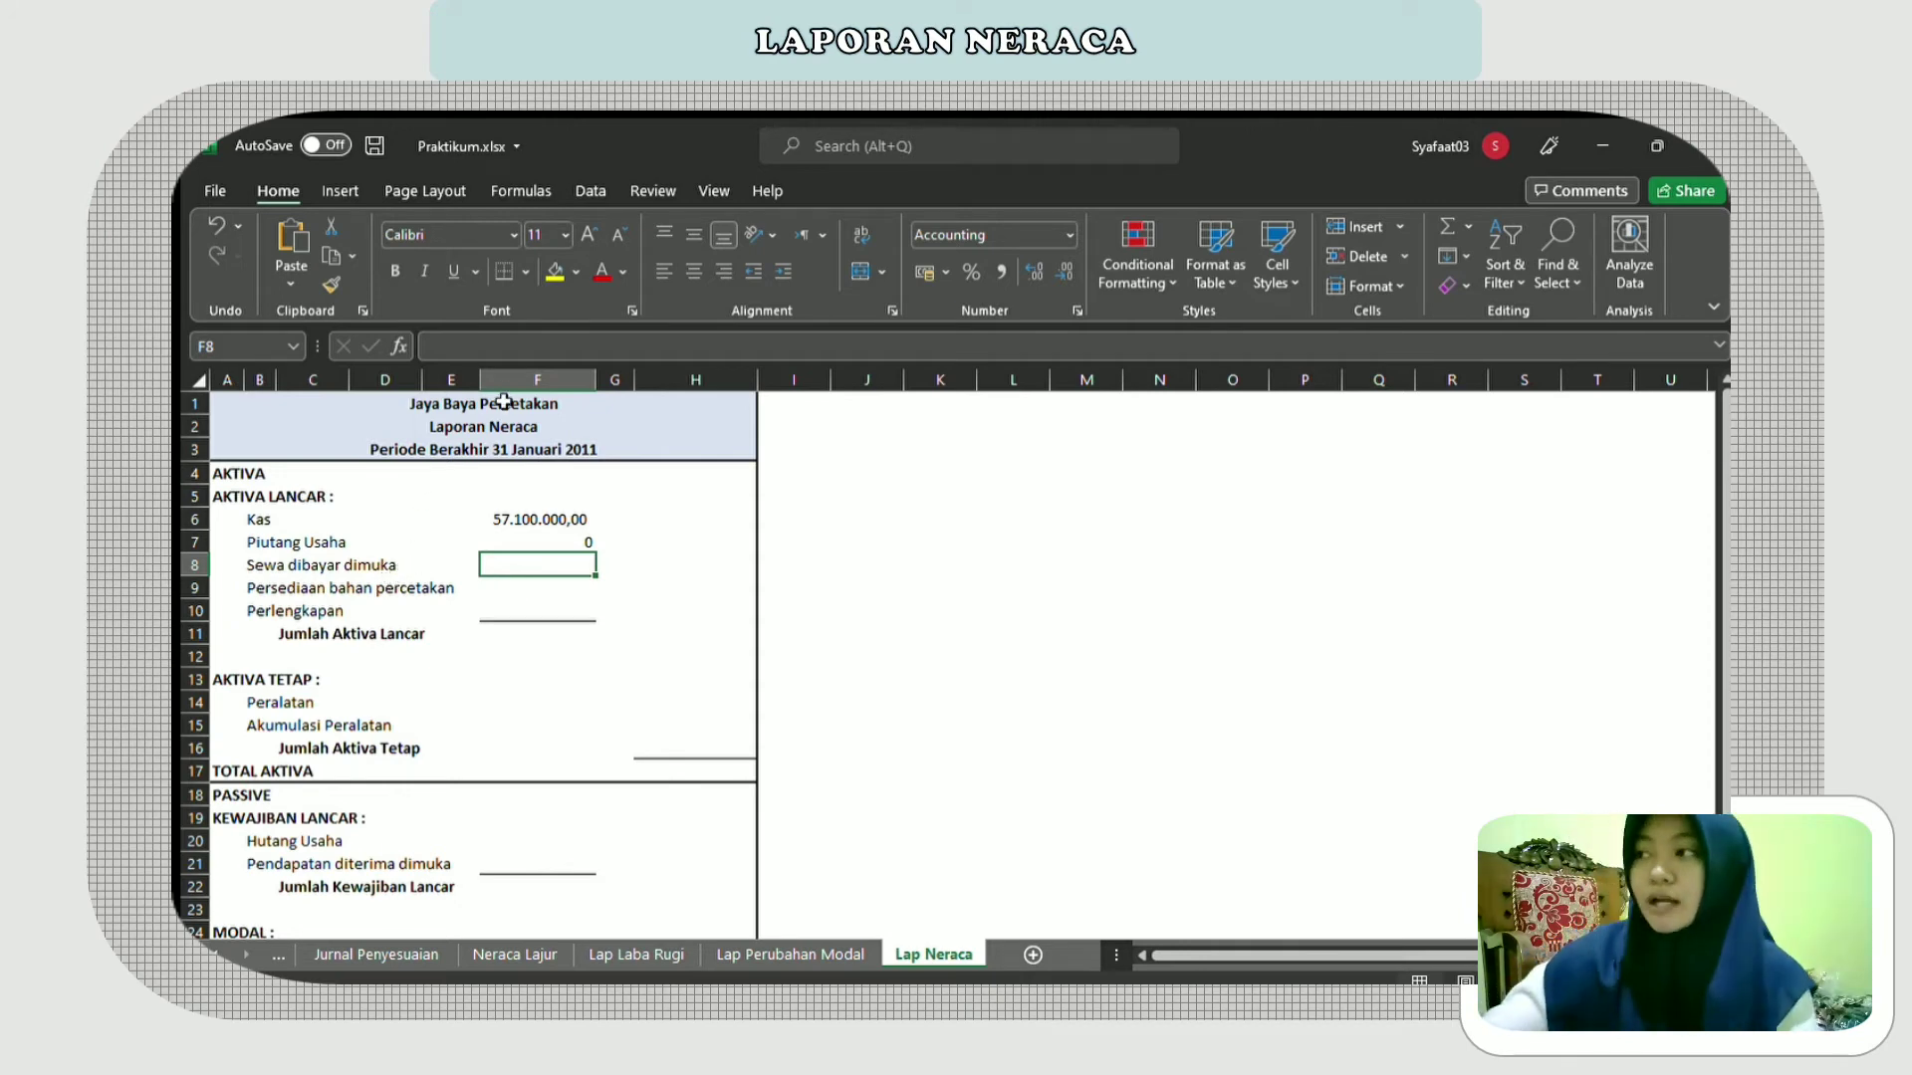
- Link Sewa dibayar dimuka in F8 to its Neraca debit balance with ='Neraca Lajur'!K8
click(196, 565)
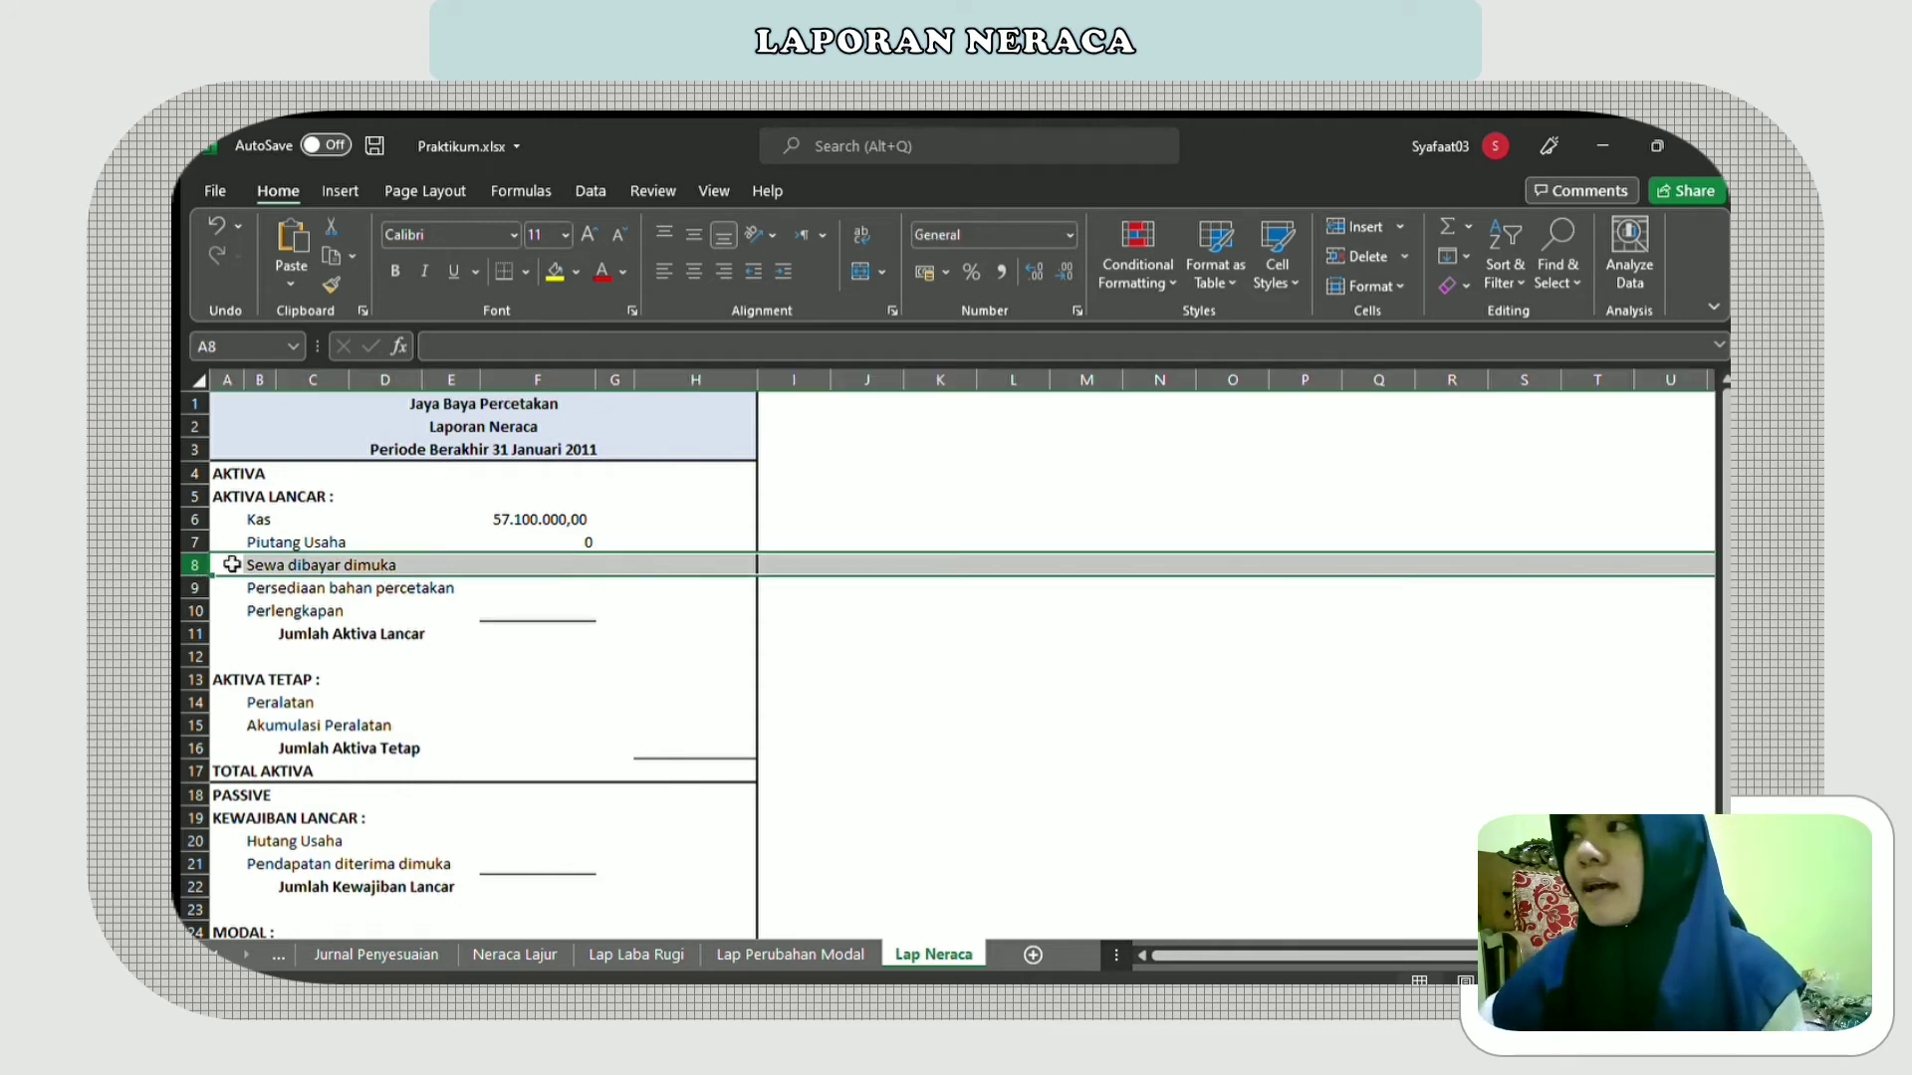
click(540, 563)
text(=)
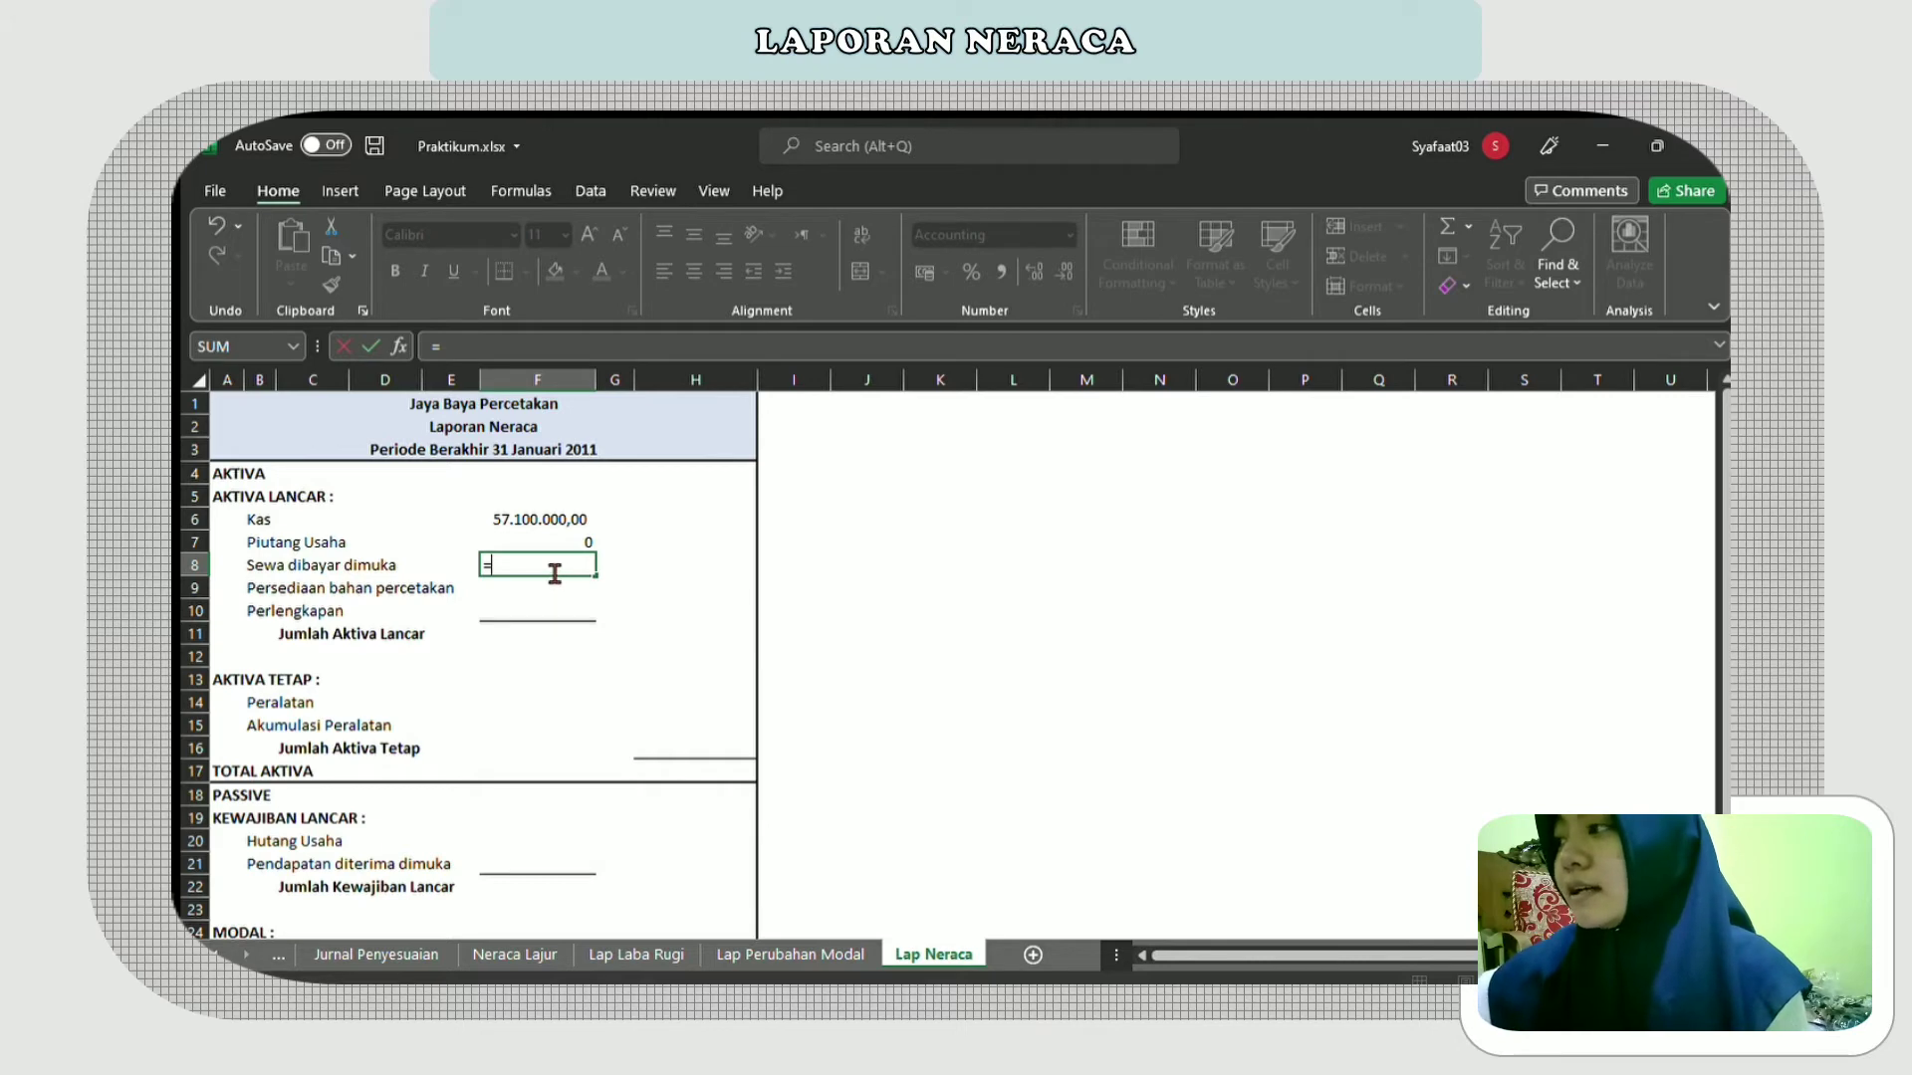
click(503, 951)
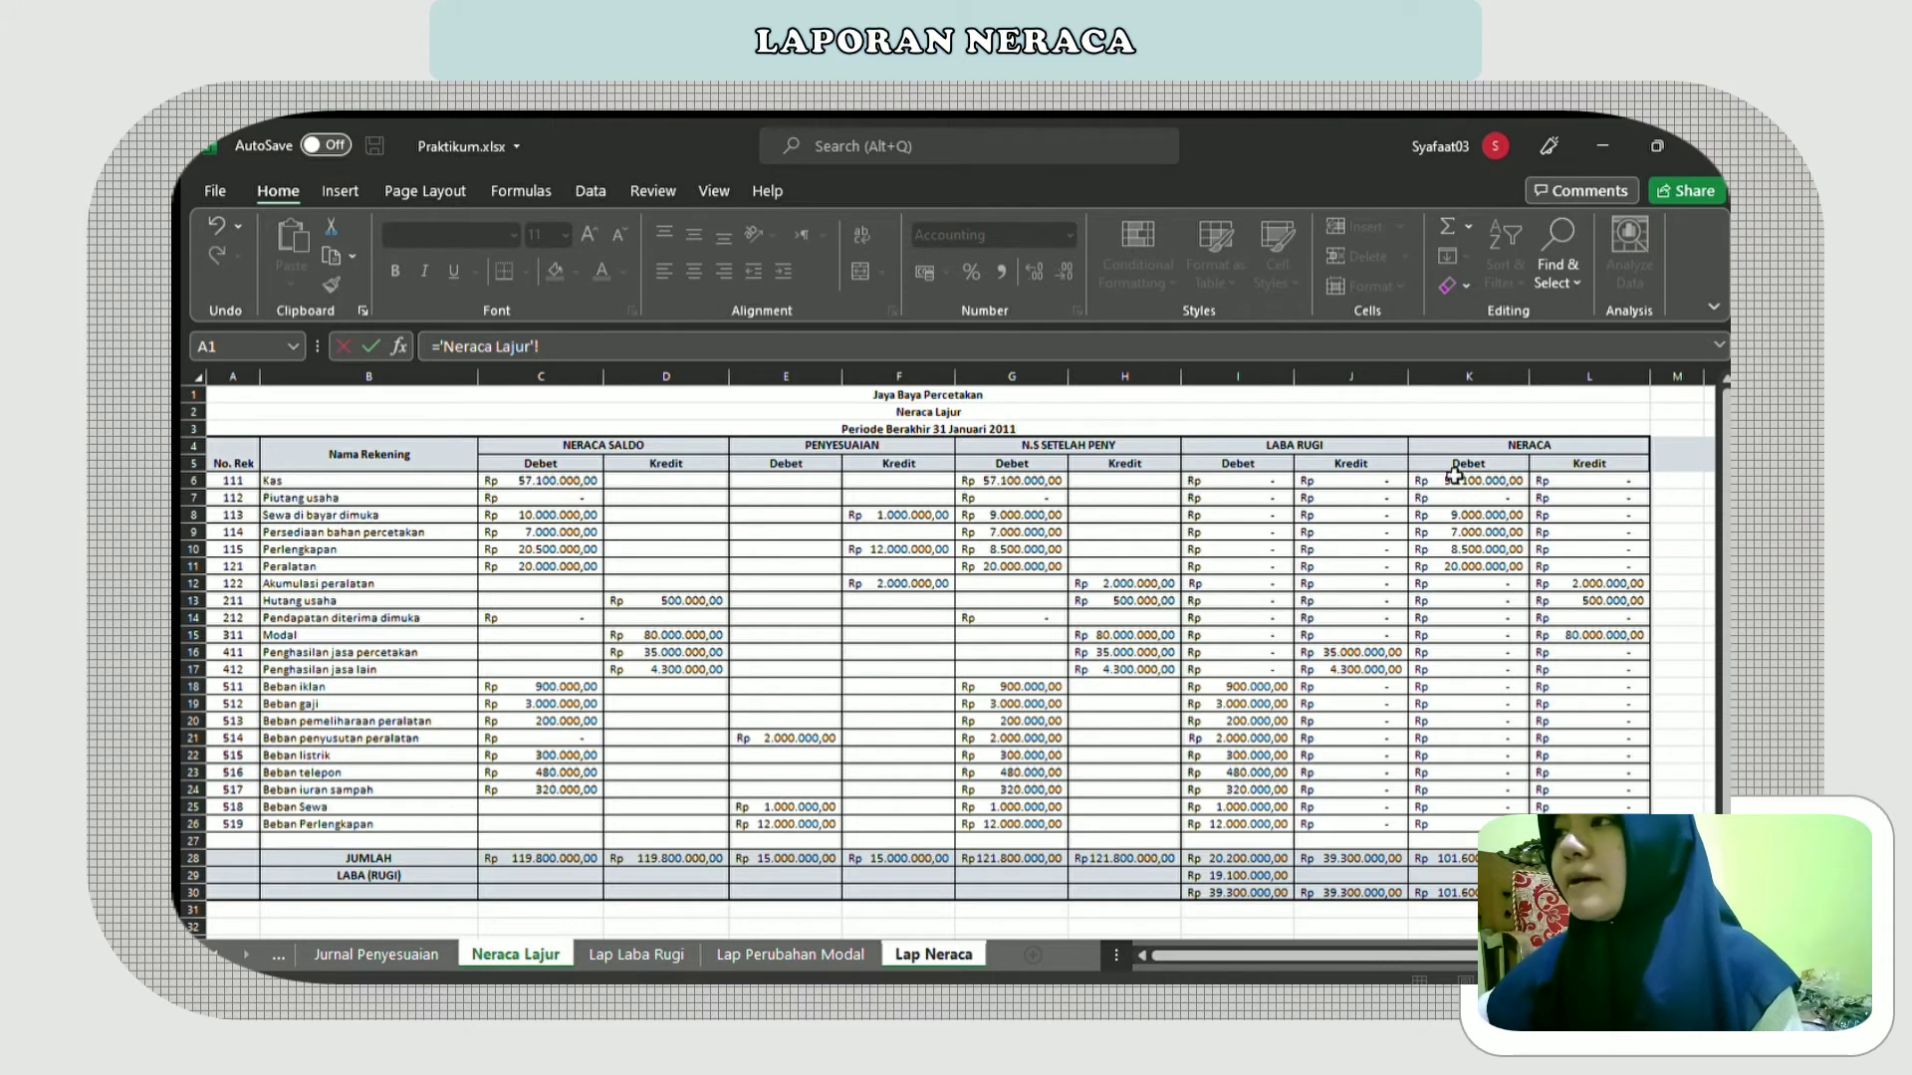
click(1469, 516)
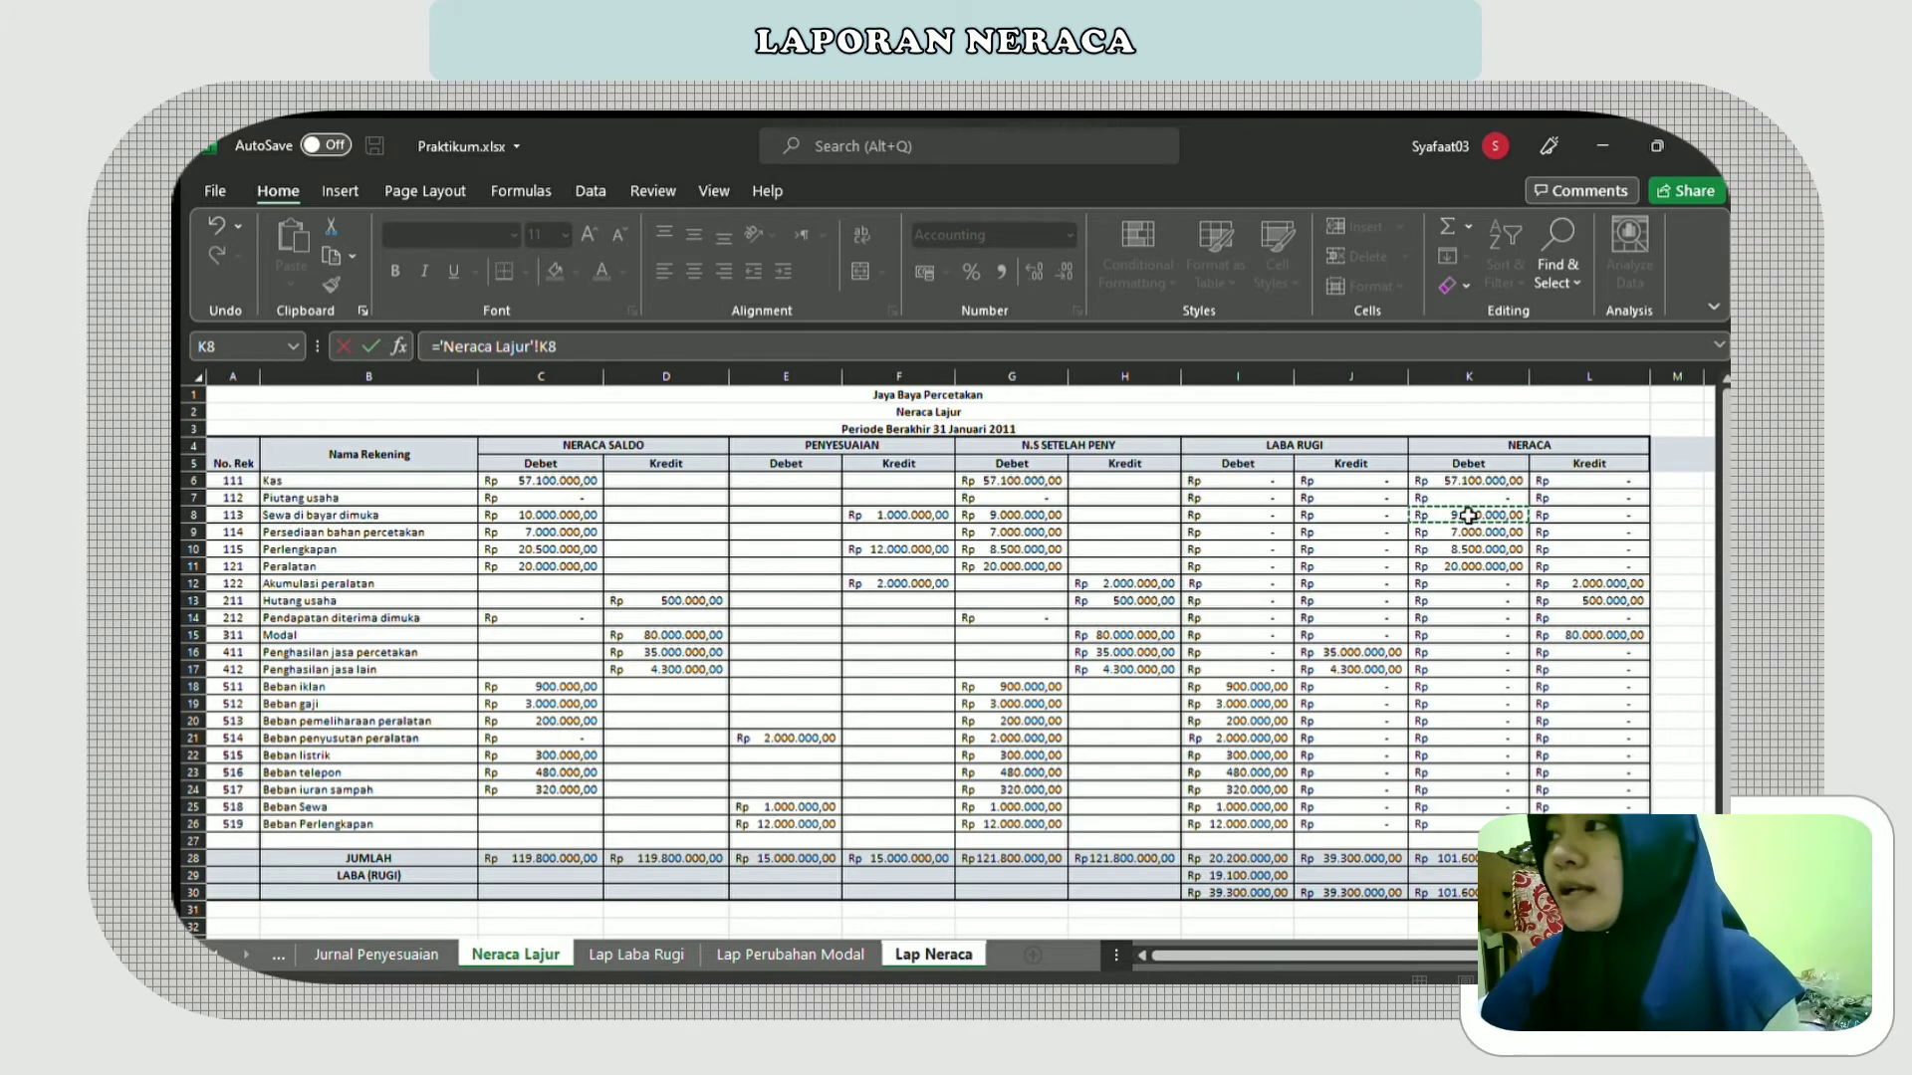
key(Return)
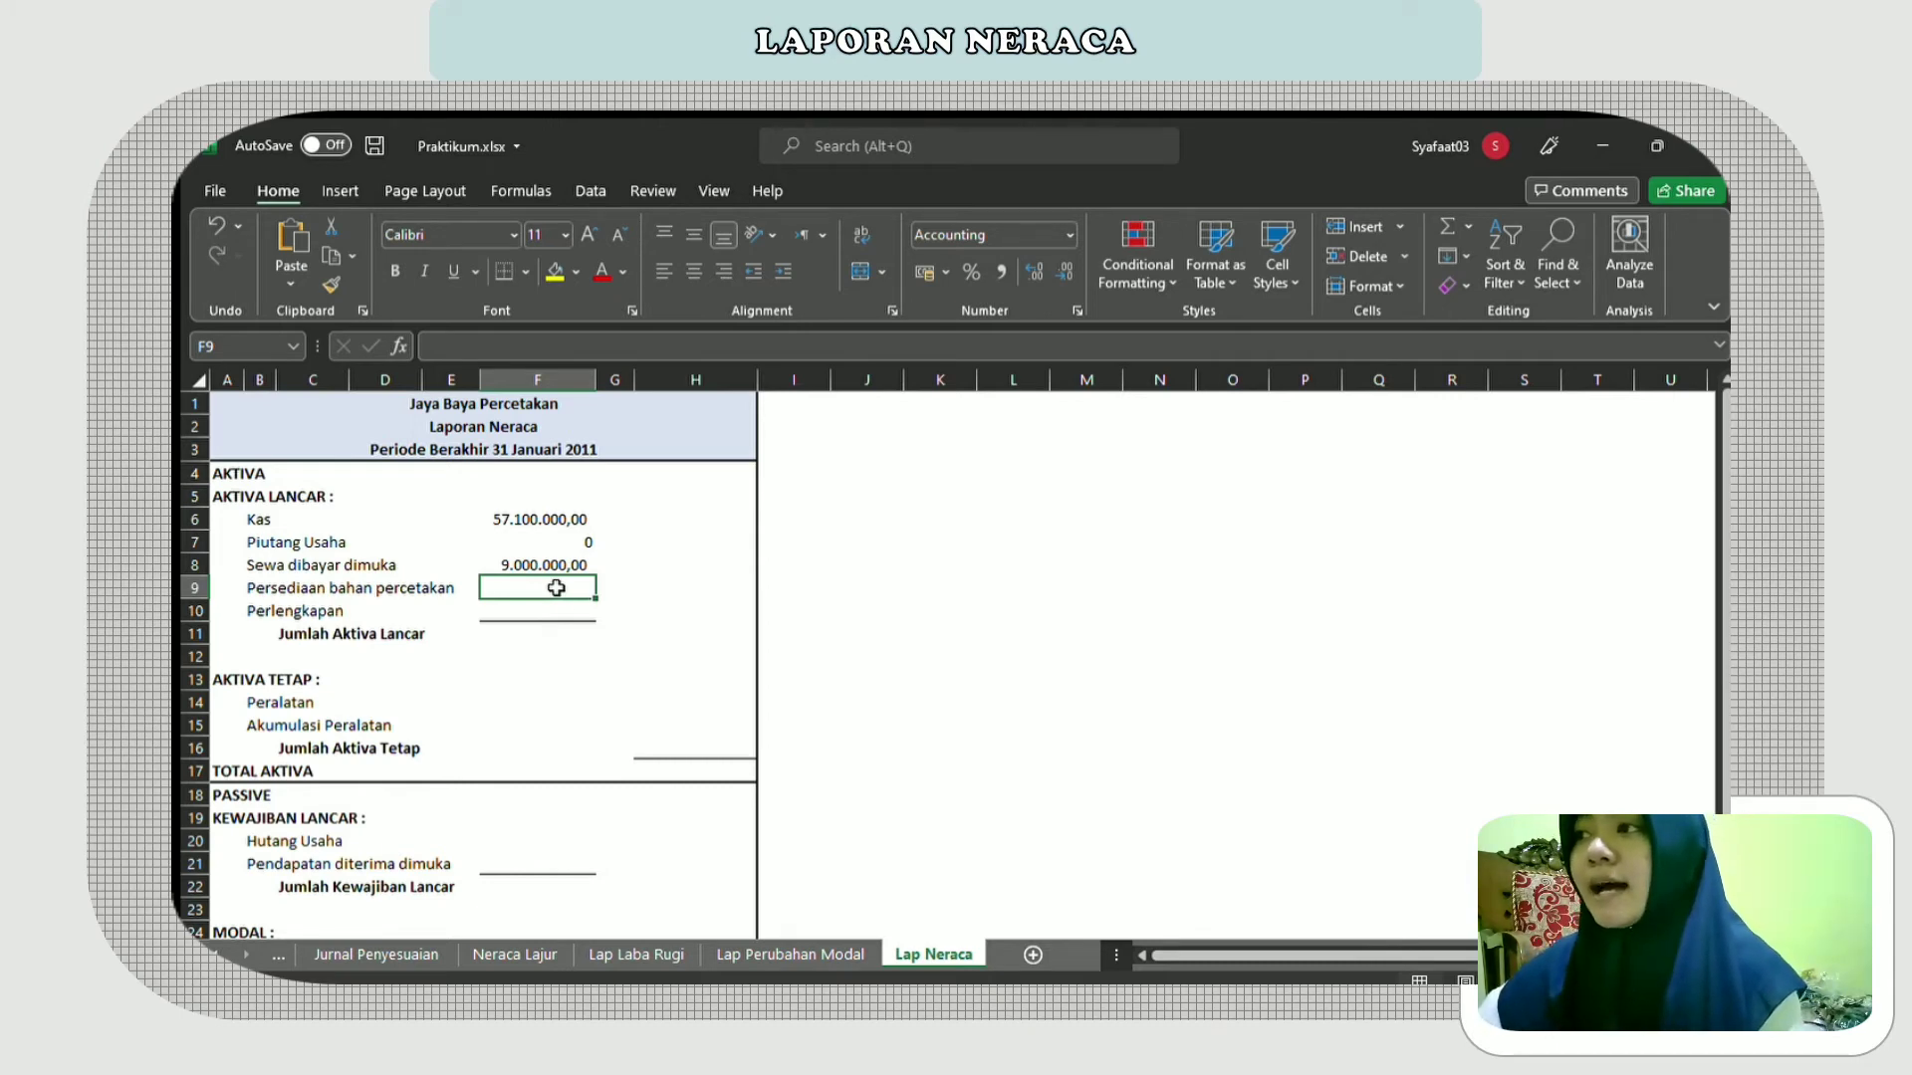
- Link Persediaan bahan percetakan in F9 to its Neraca debit balance with ='Neraca Lajur'!K9
text(=)
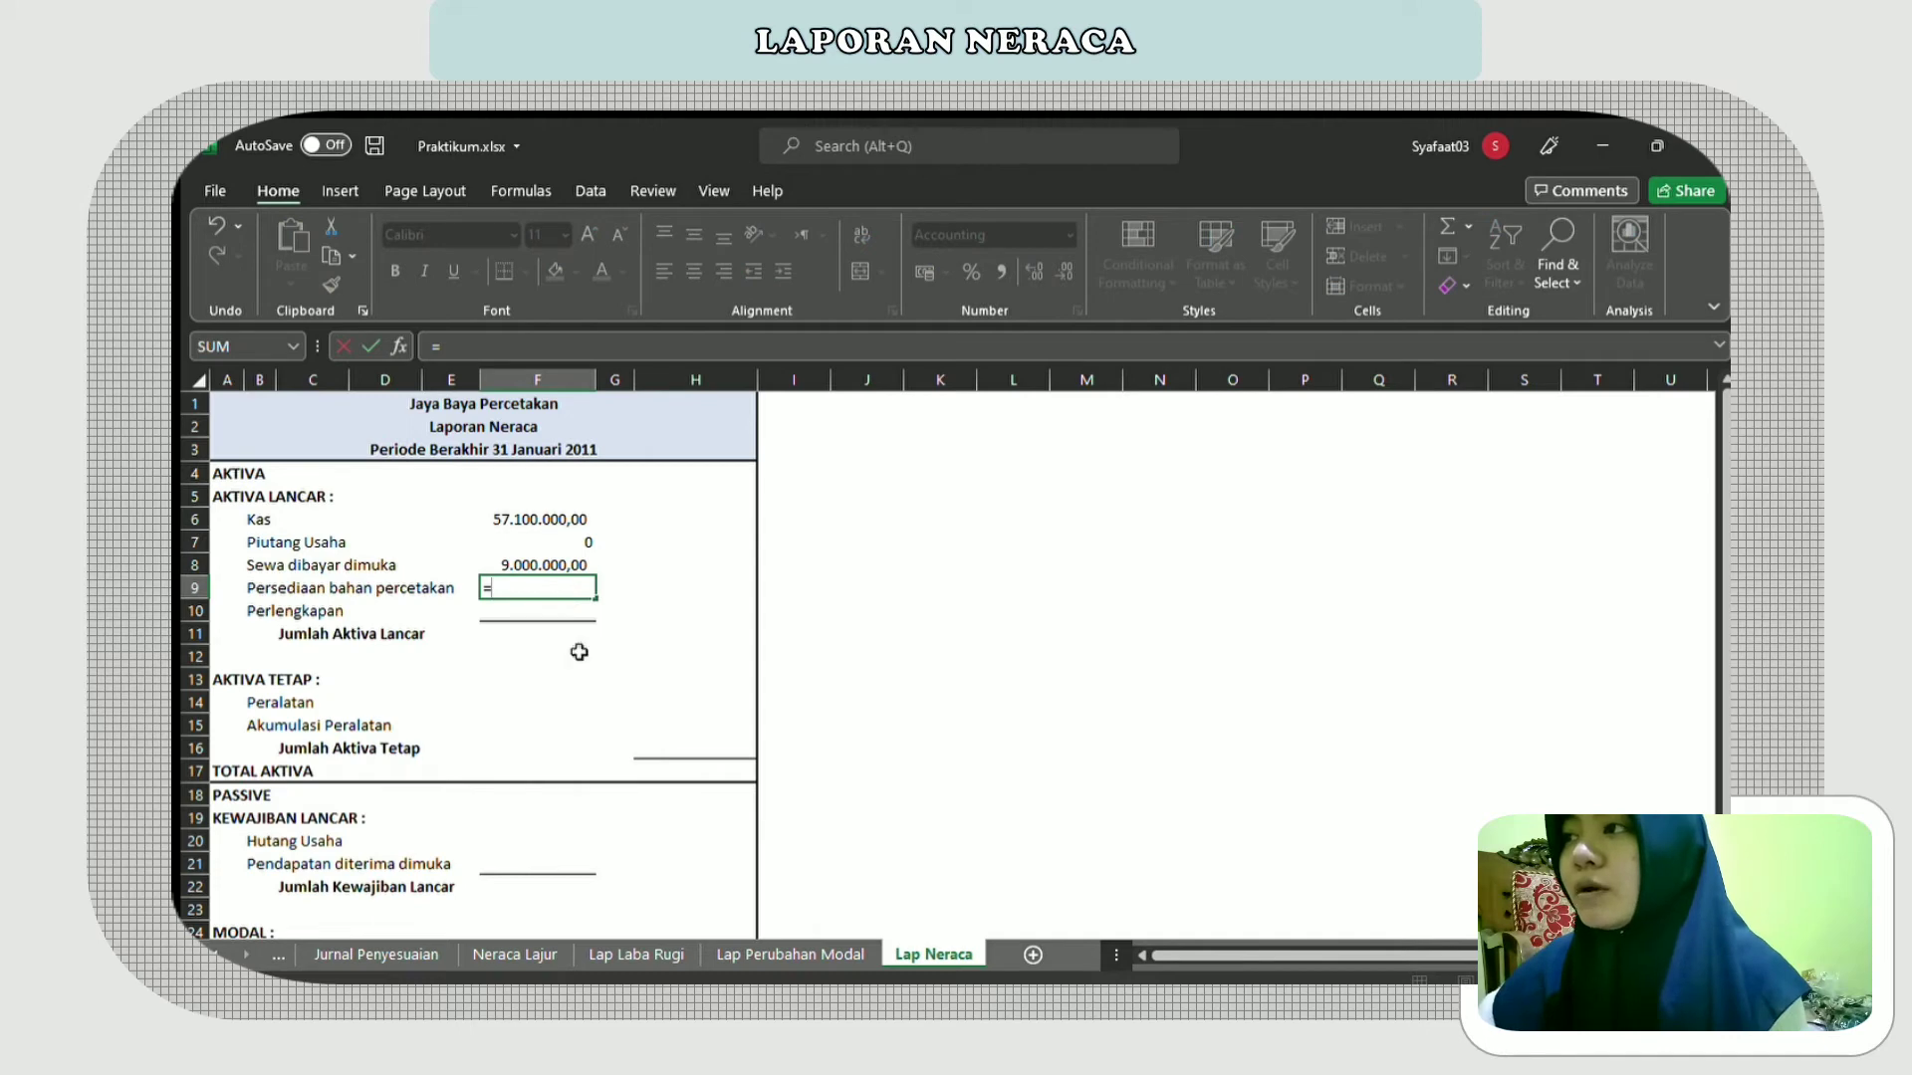
click(536, 954)
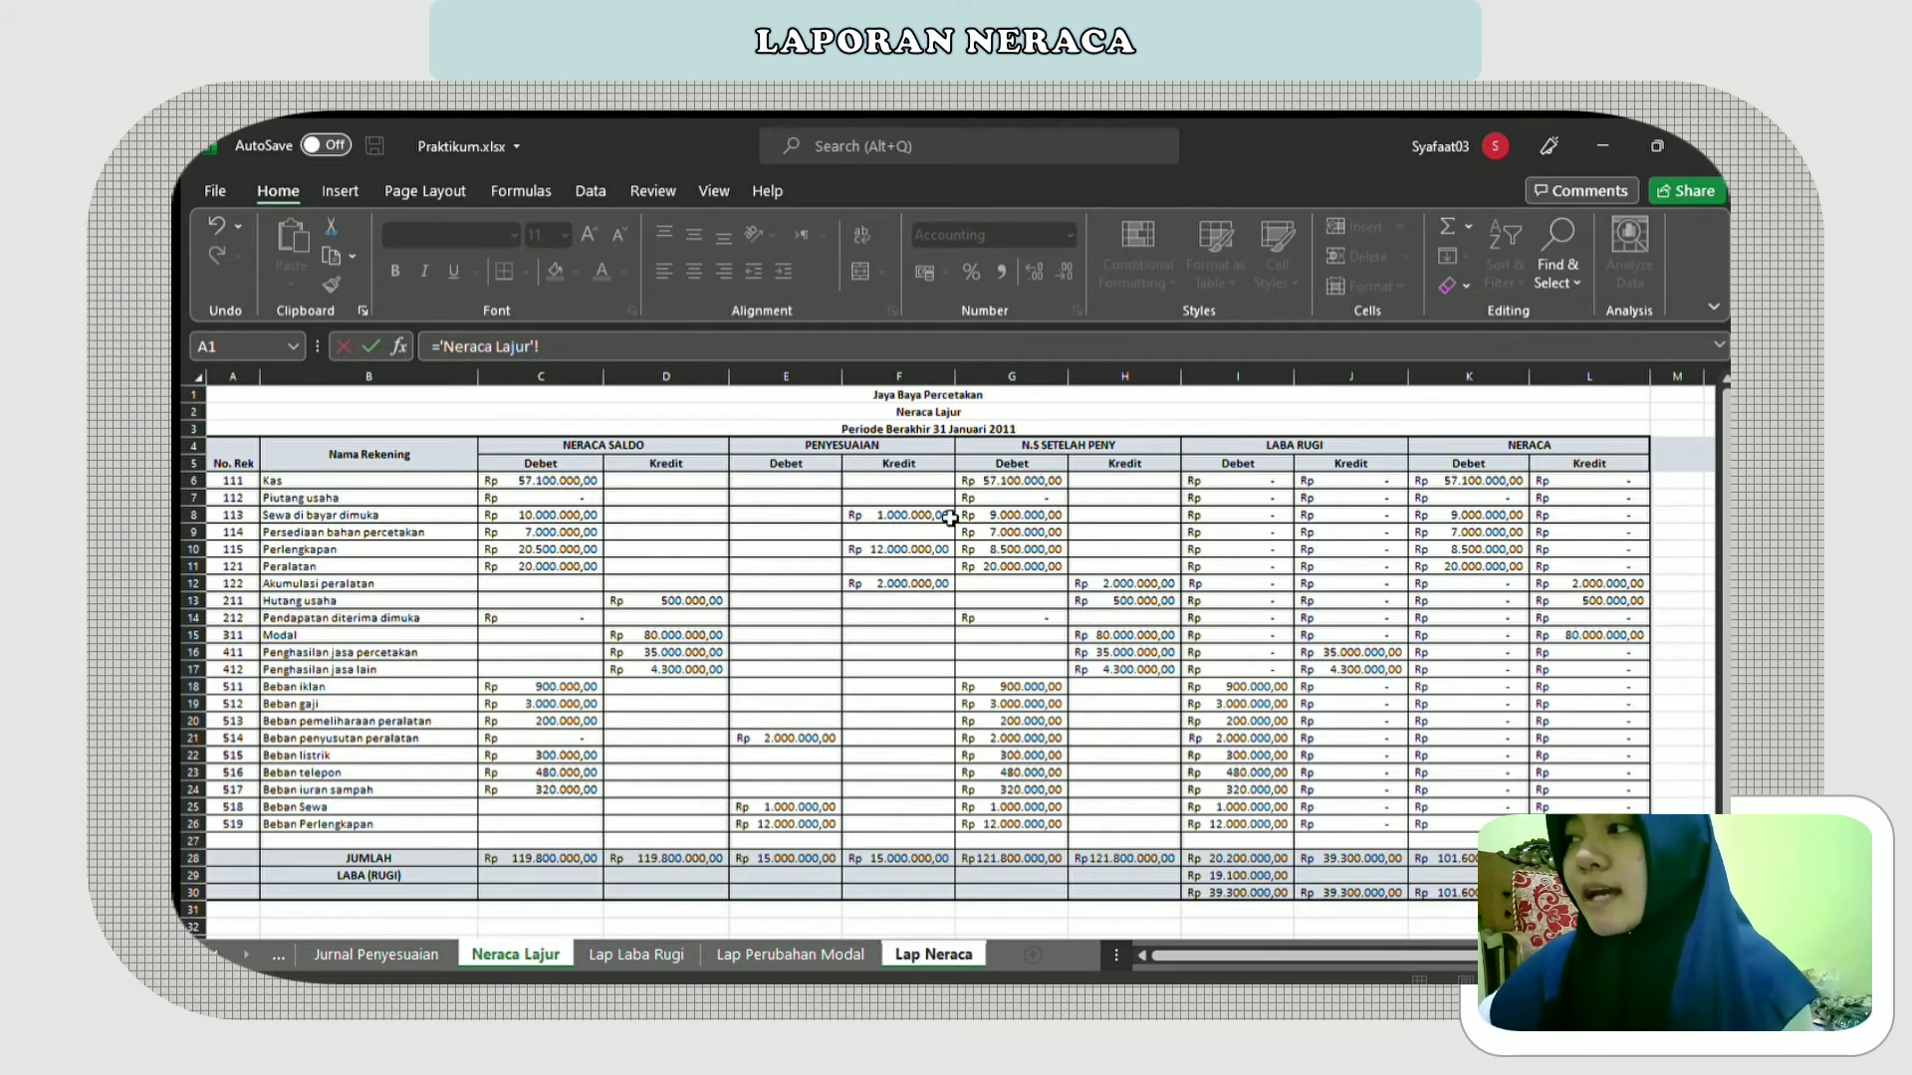
click(194, 532)
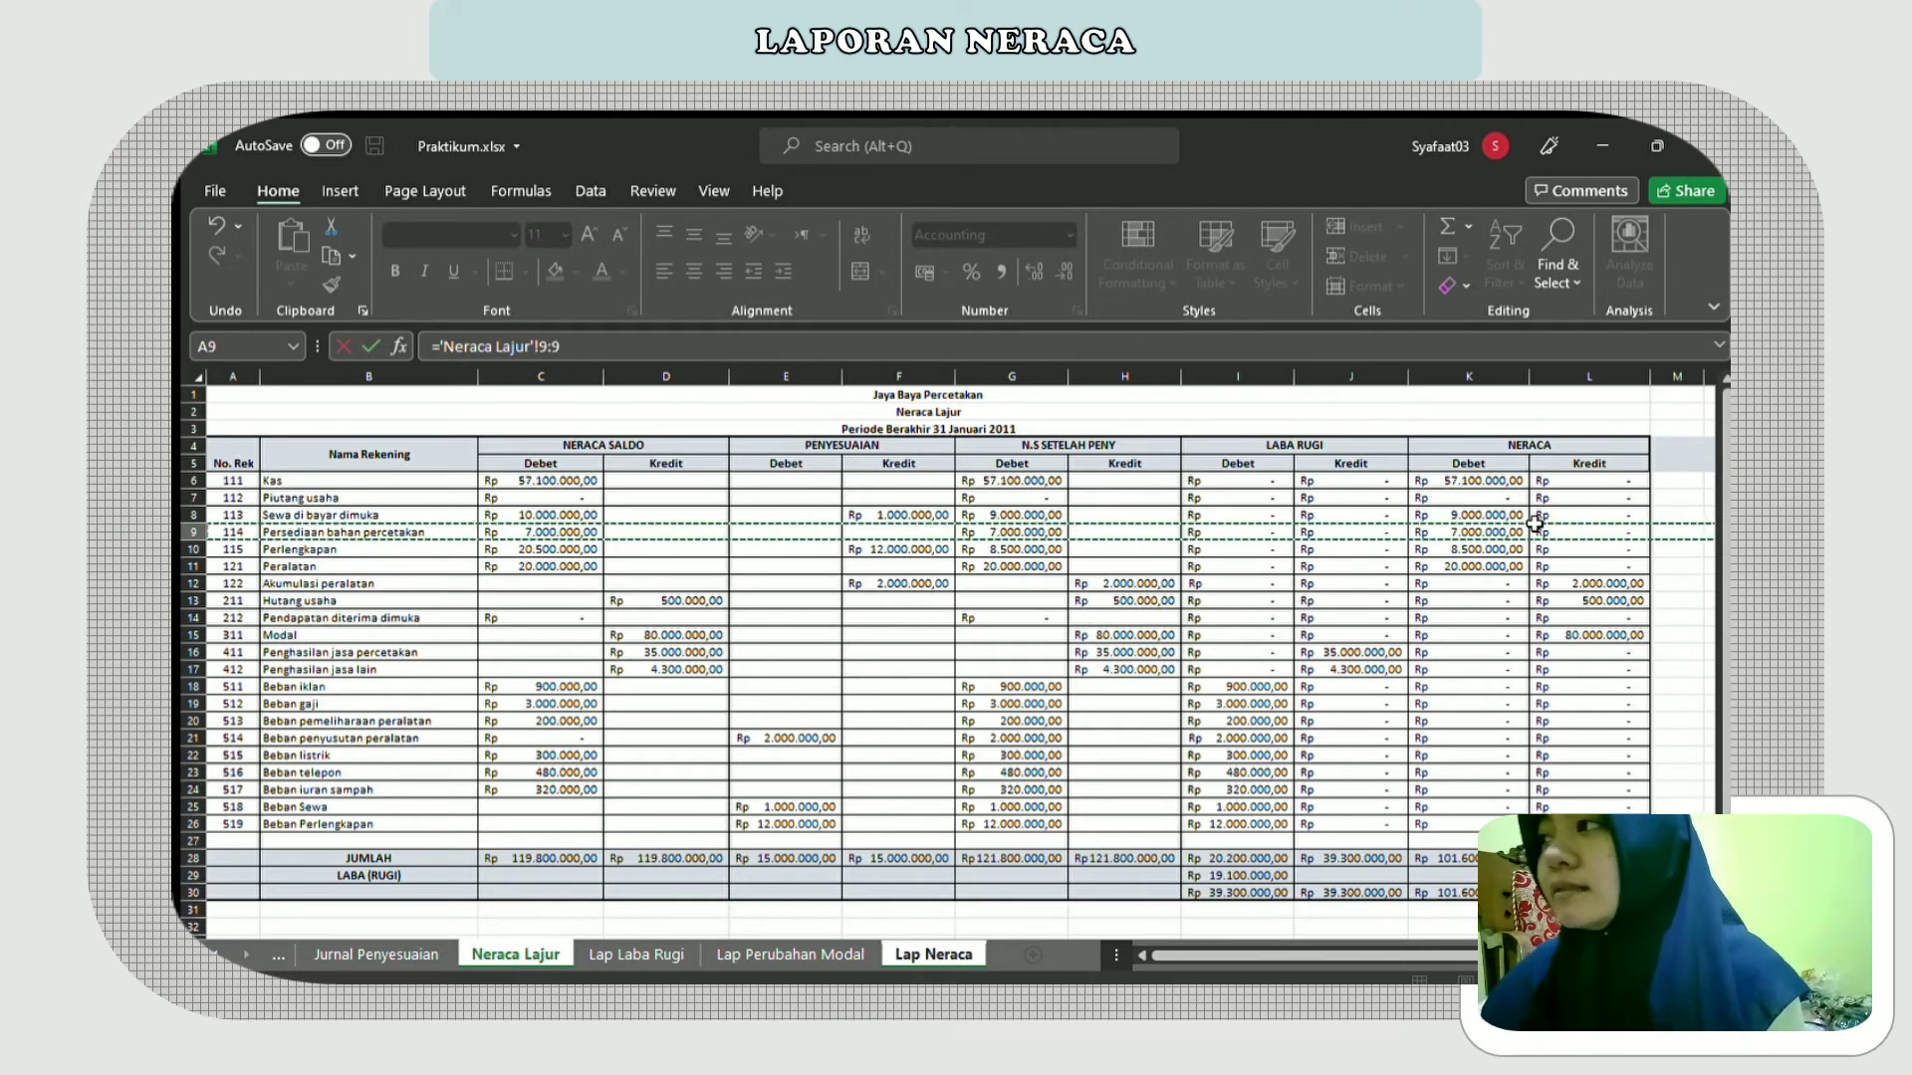
click(1494, 533)
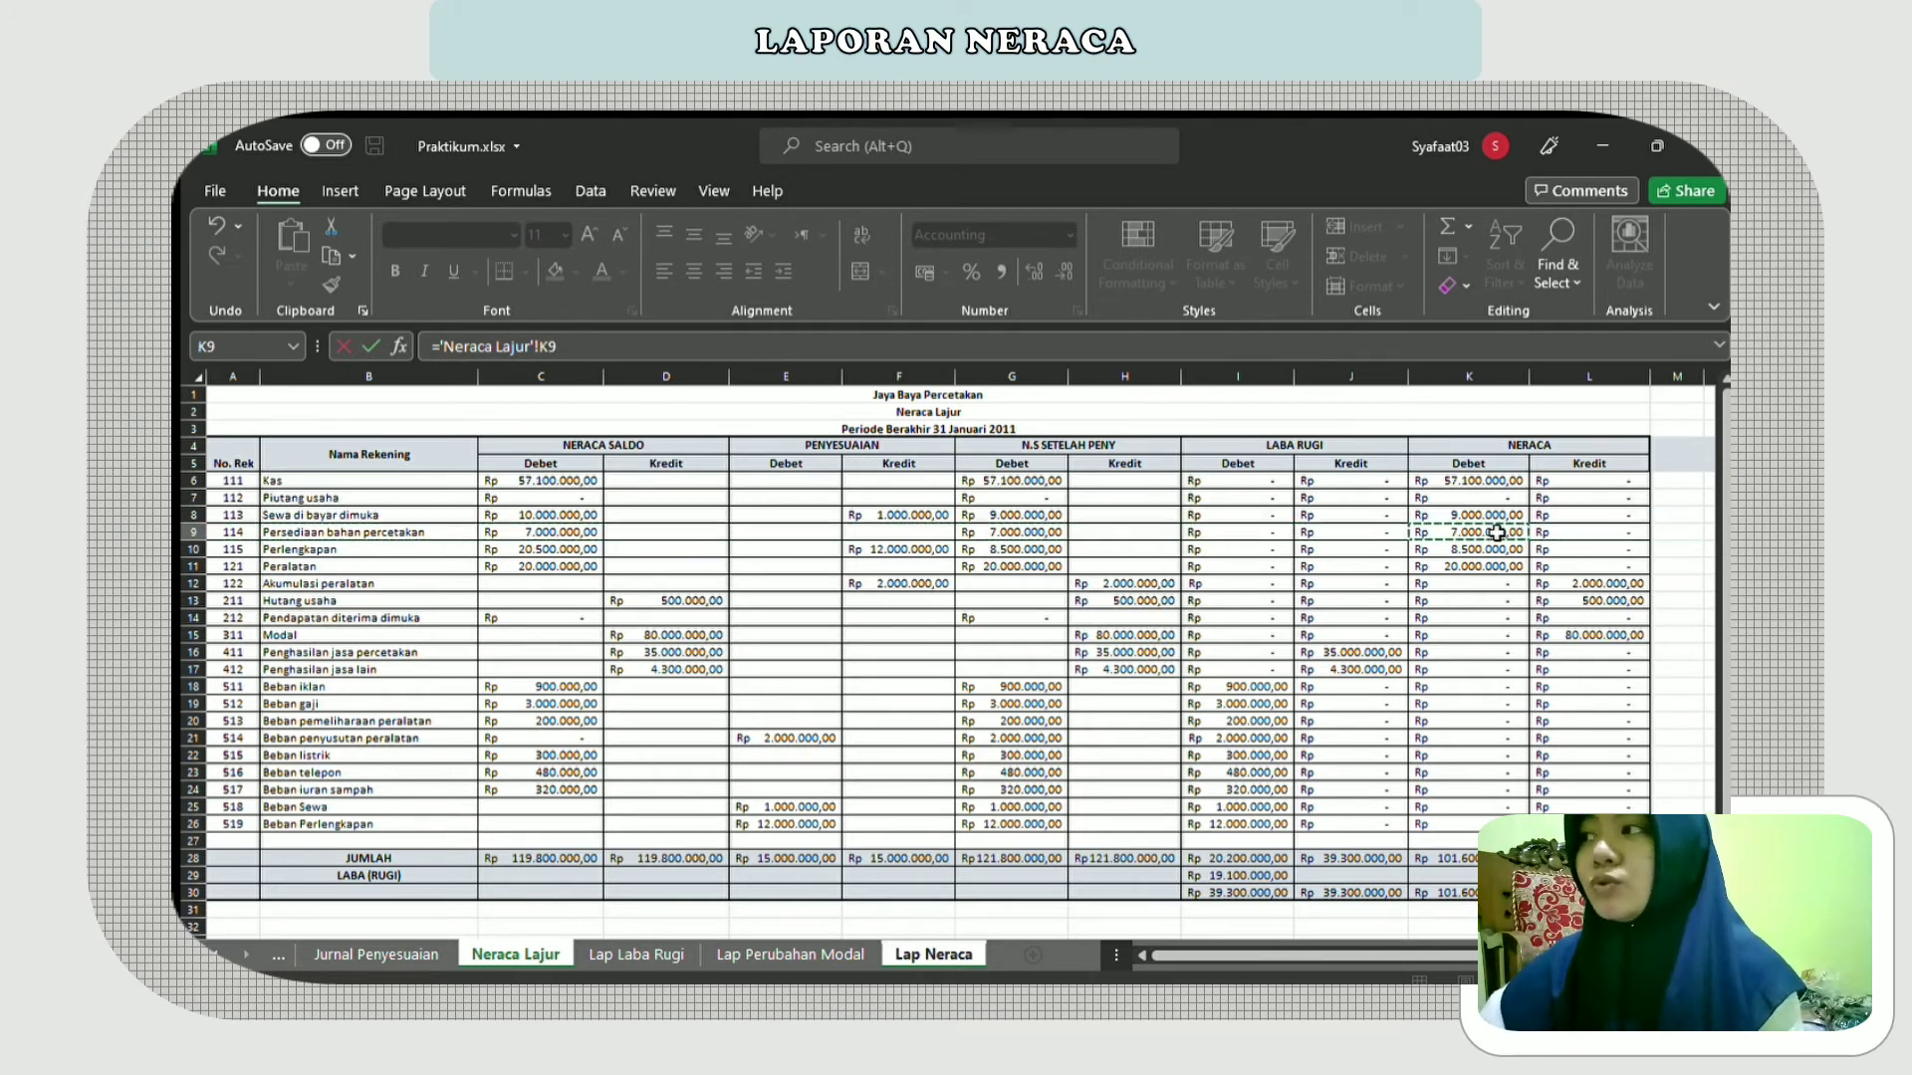
key(Return)
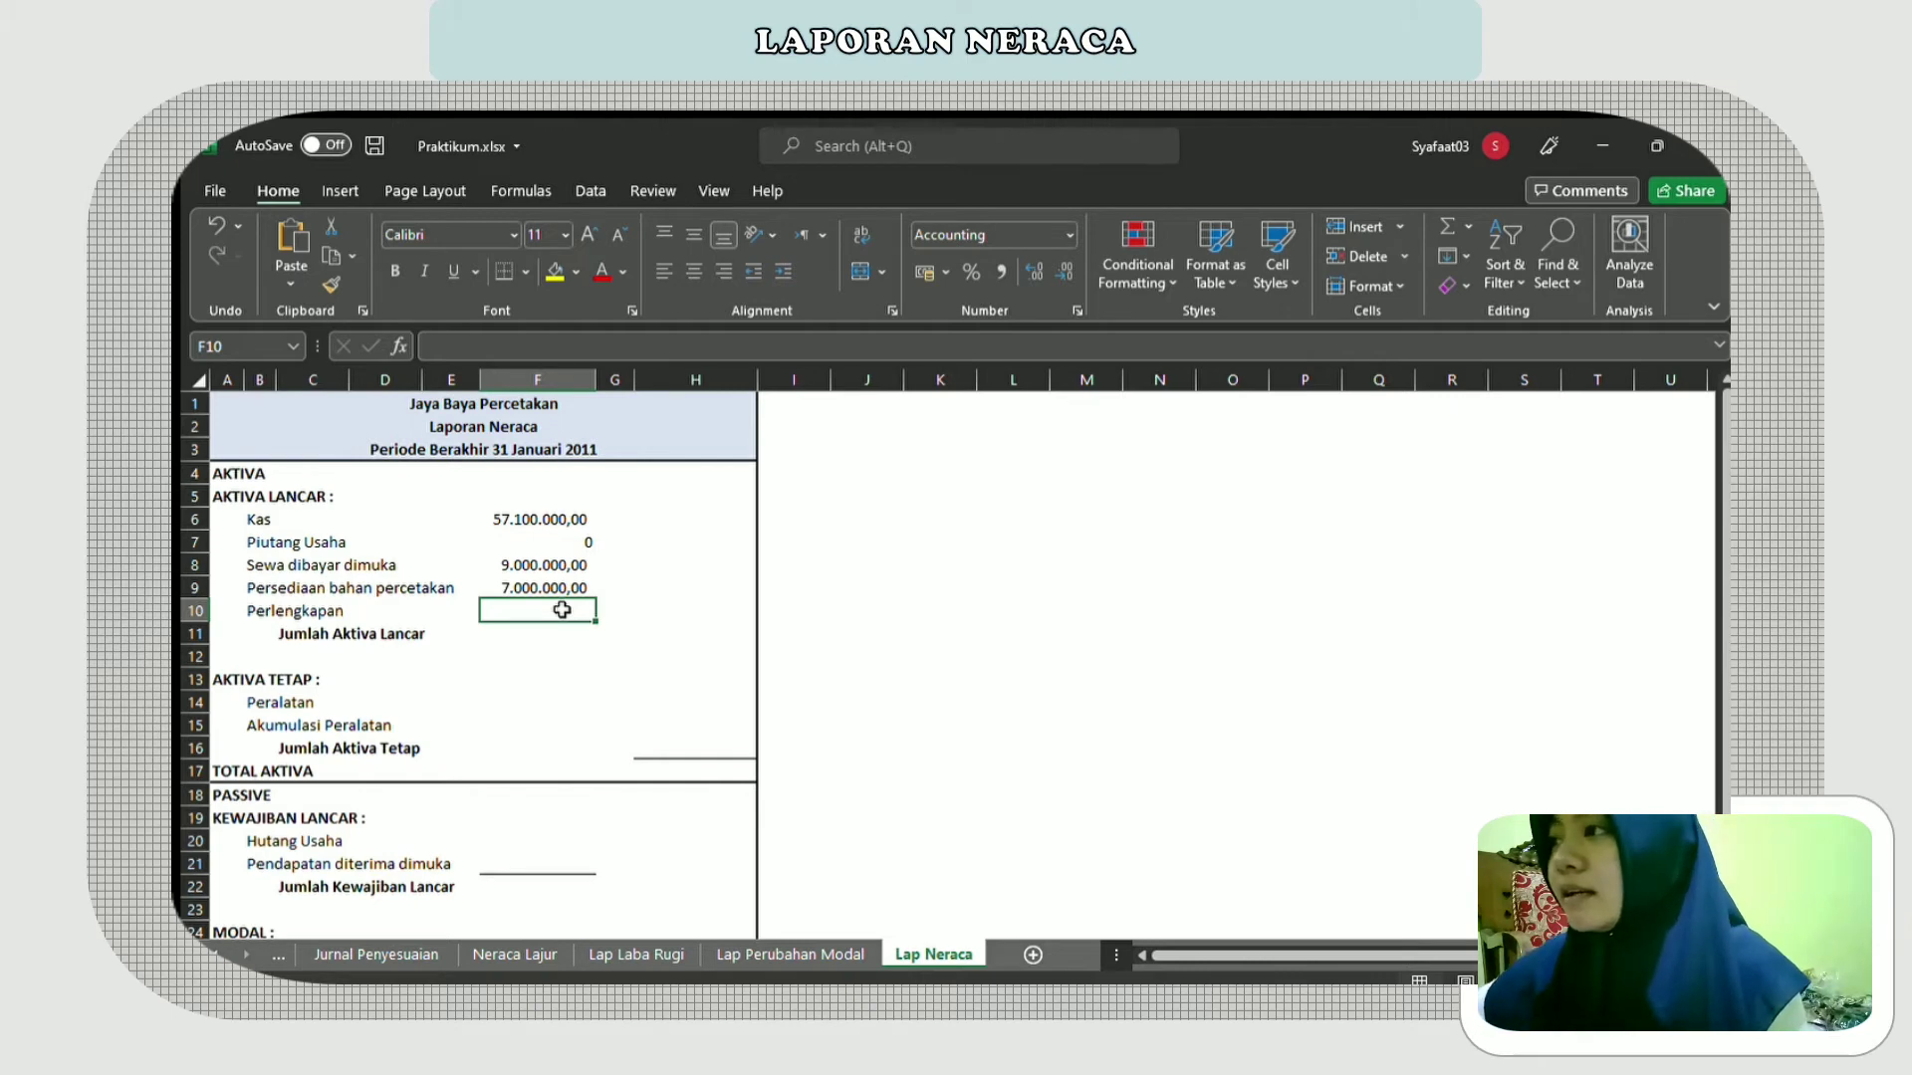
- Link Perlengkapan in F10 to its Neraca debit balance with ='Neraca Lajur'!K10
text(=)
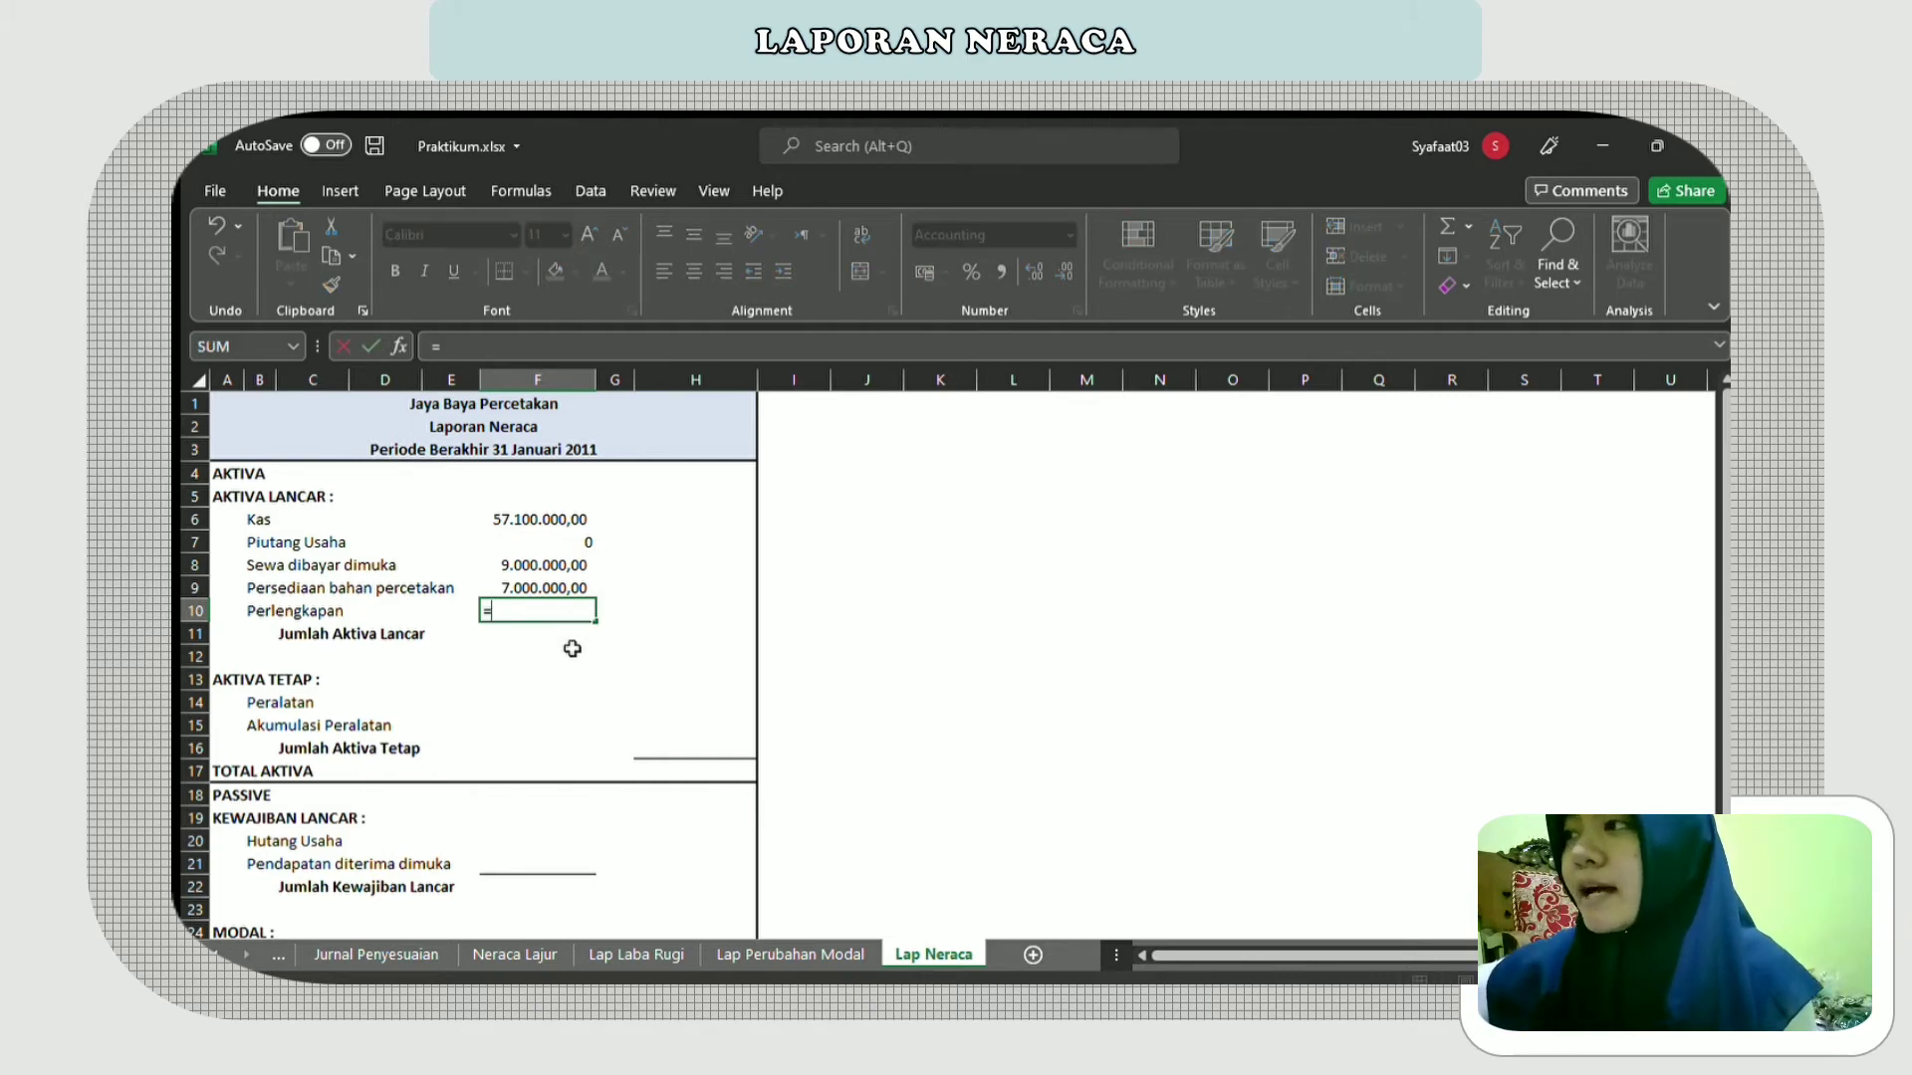
click(515, 954)
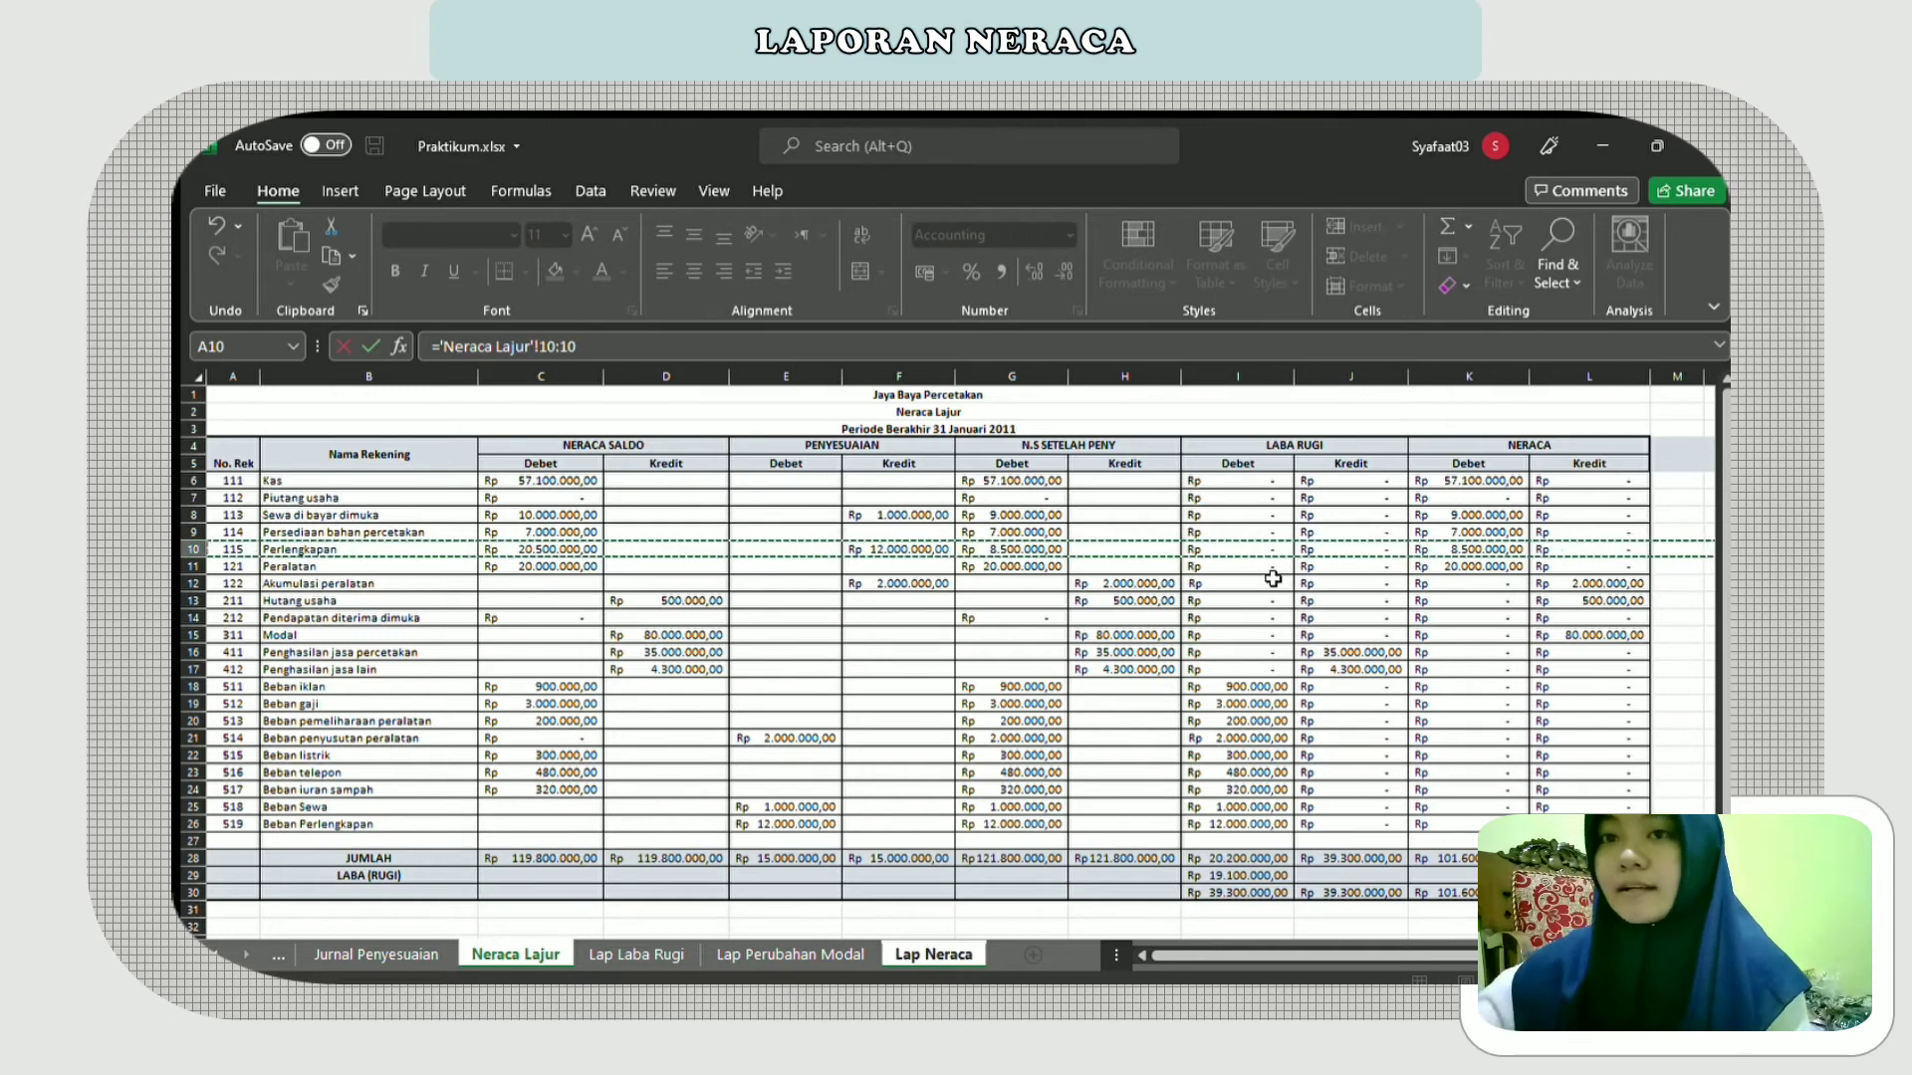
click(1459, 549)
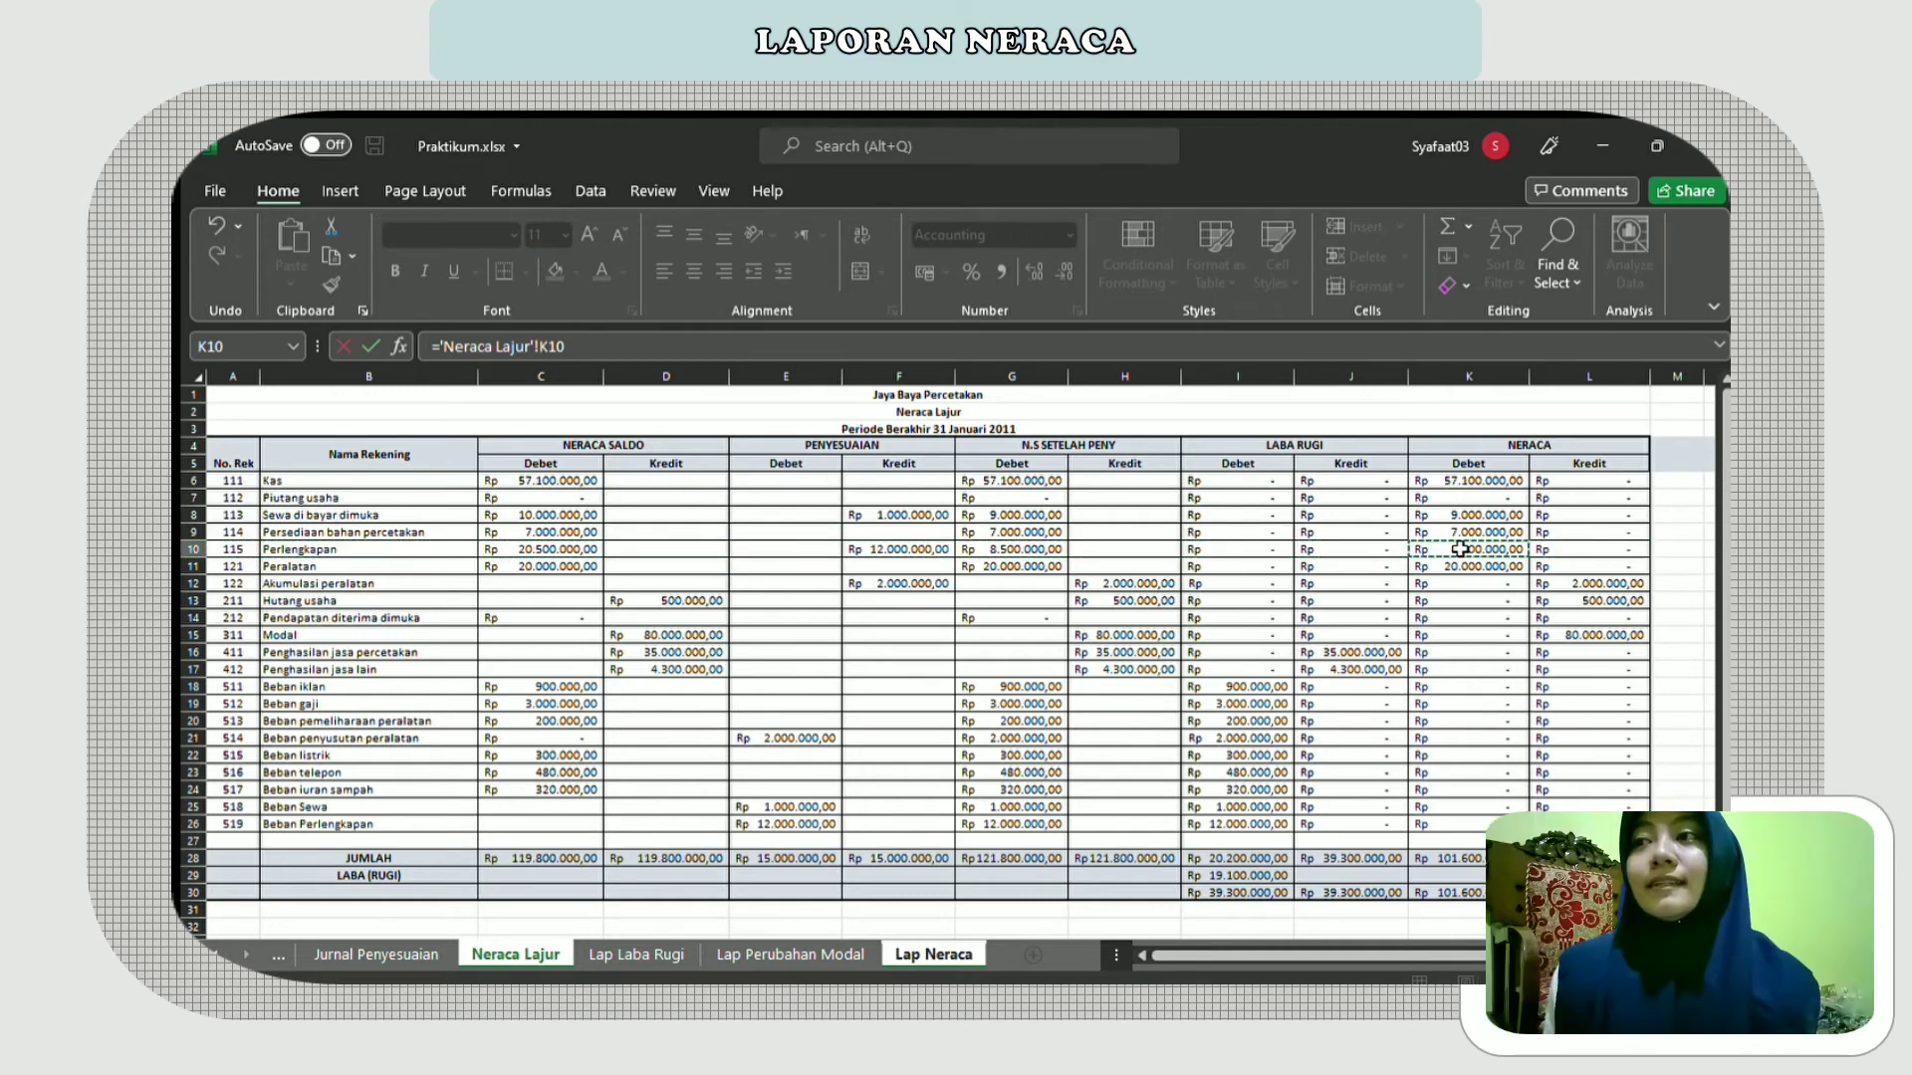
key(Return)
- Calculate Jumlah Aktiva Lancar in H11 by summing the current assets with =SUM(F6:F10)
click(647, 632)
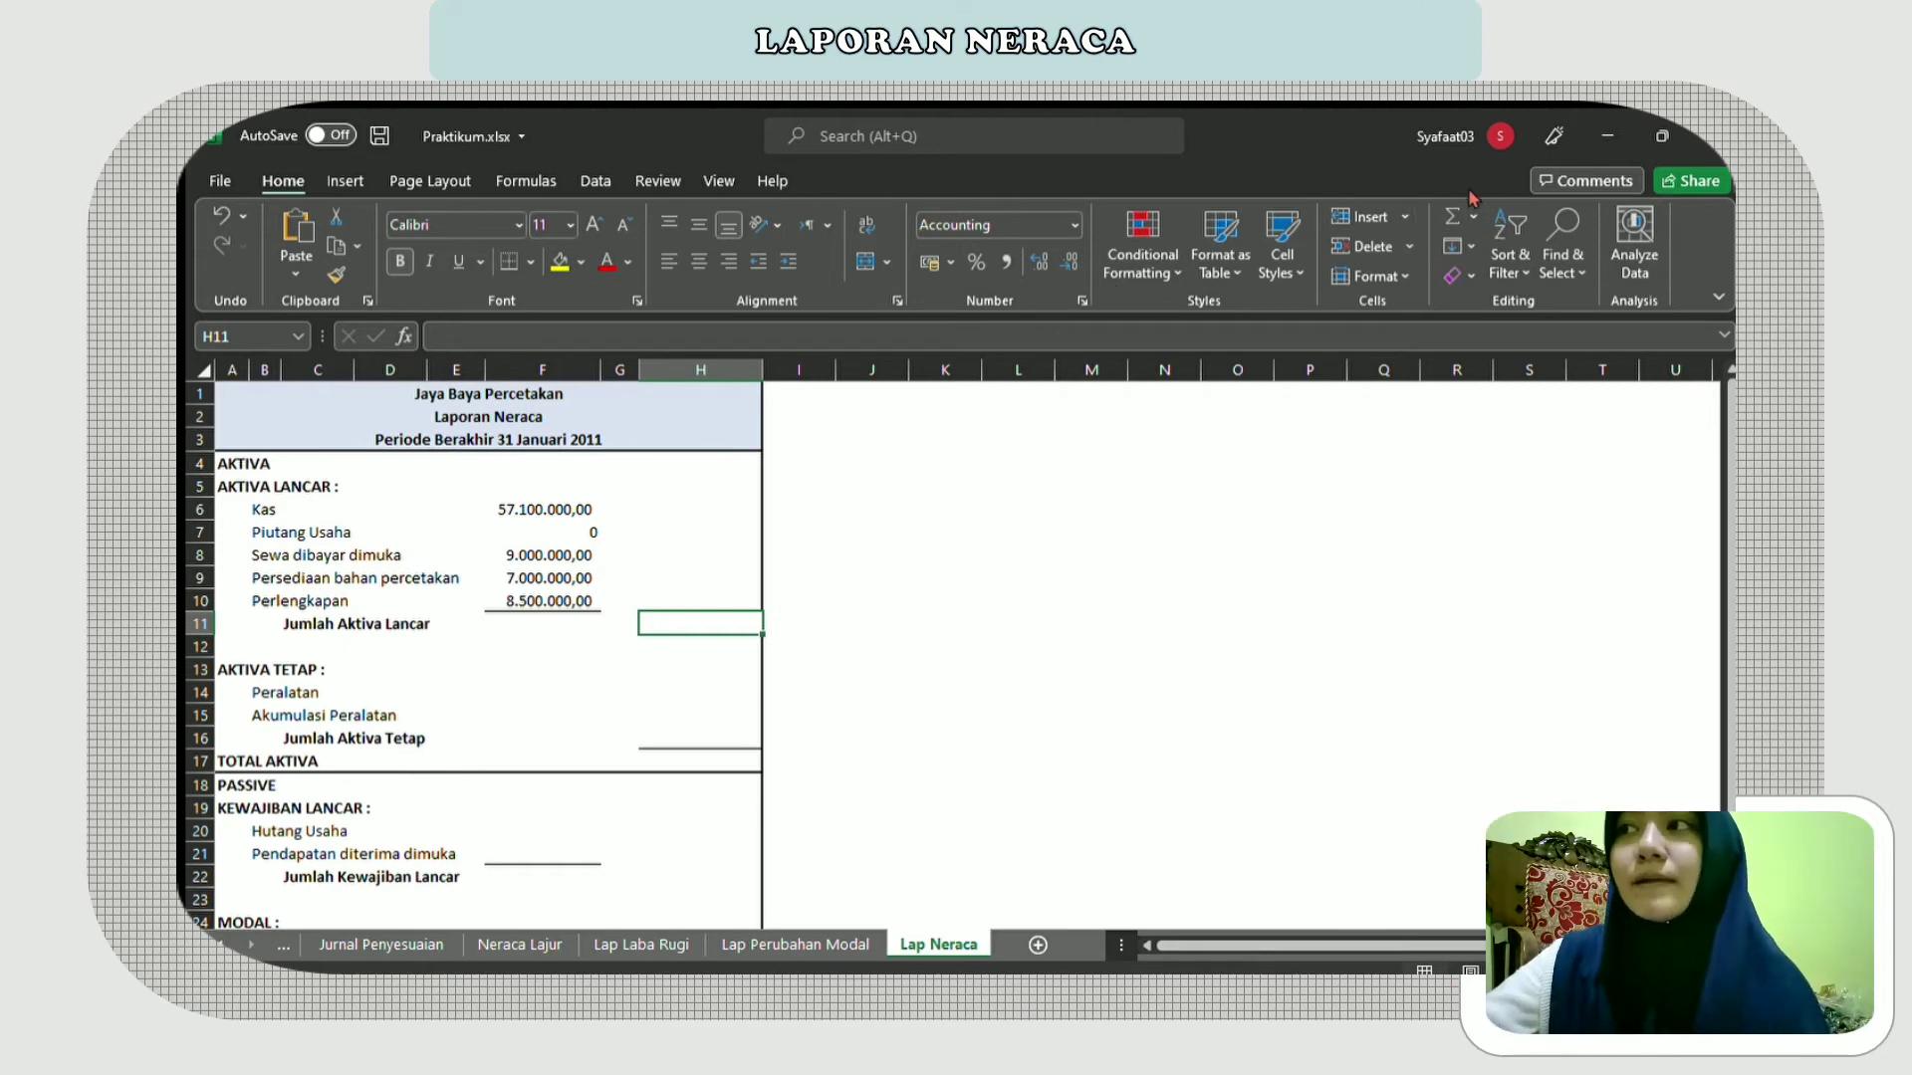
click(1452, 216)
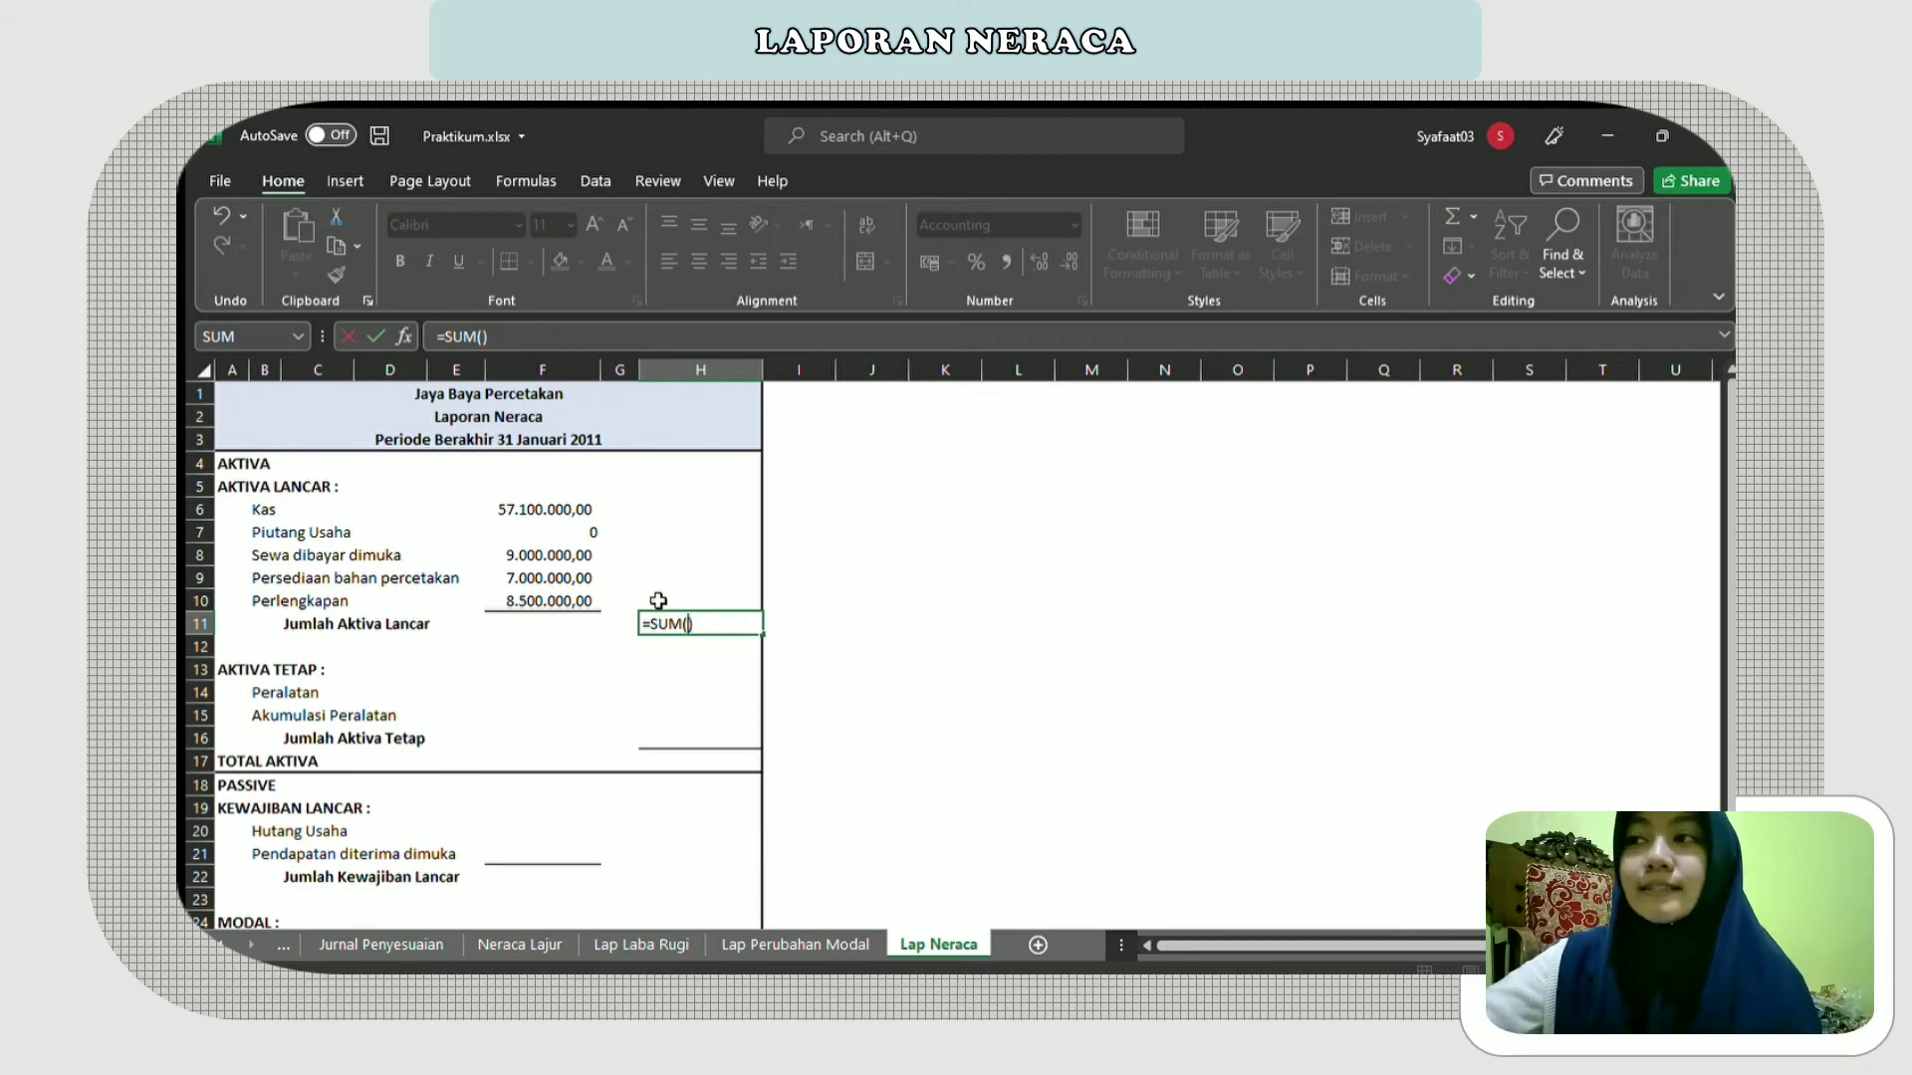
click(571, 506)
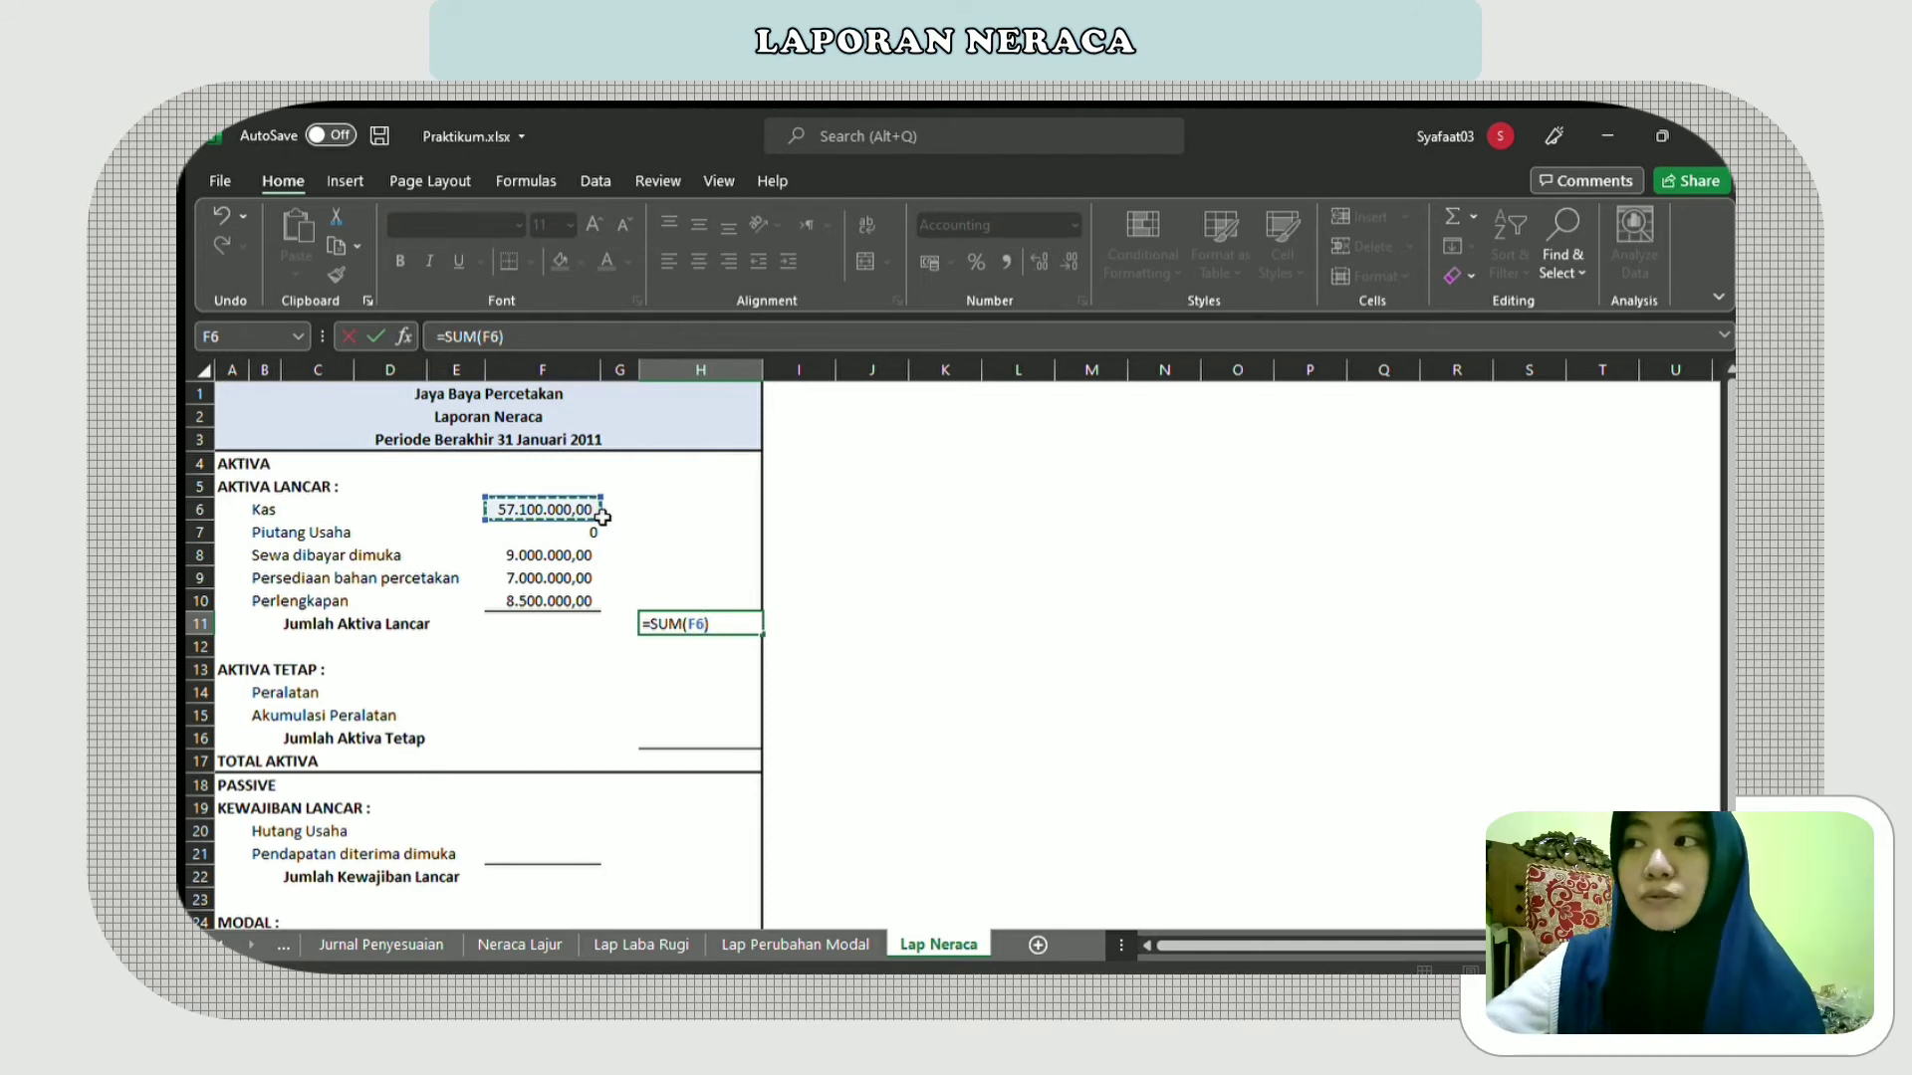
drag(602, 516, 588, 612)
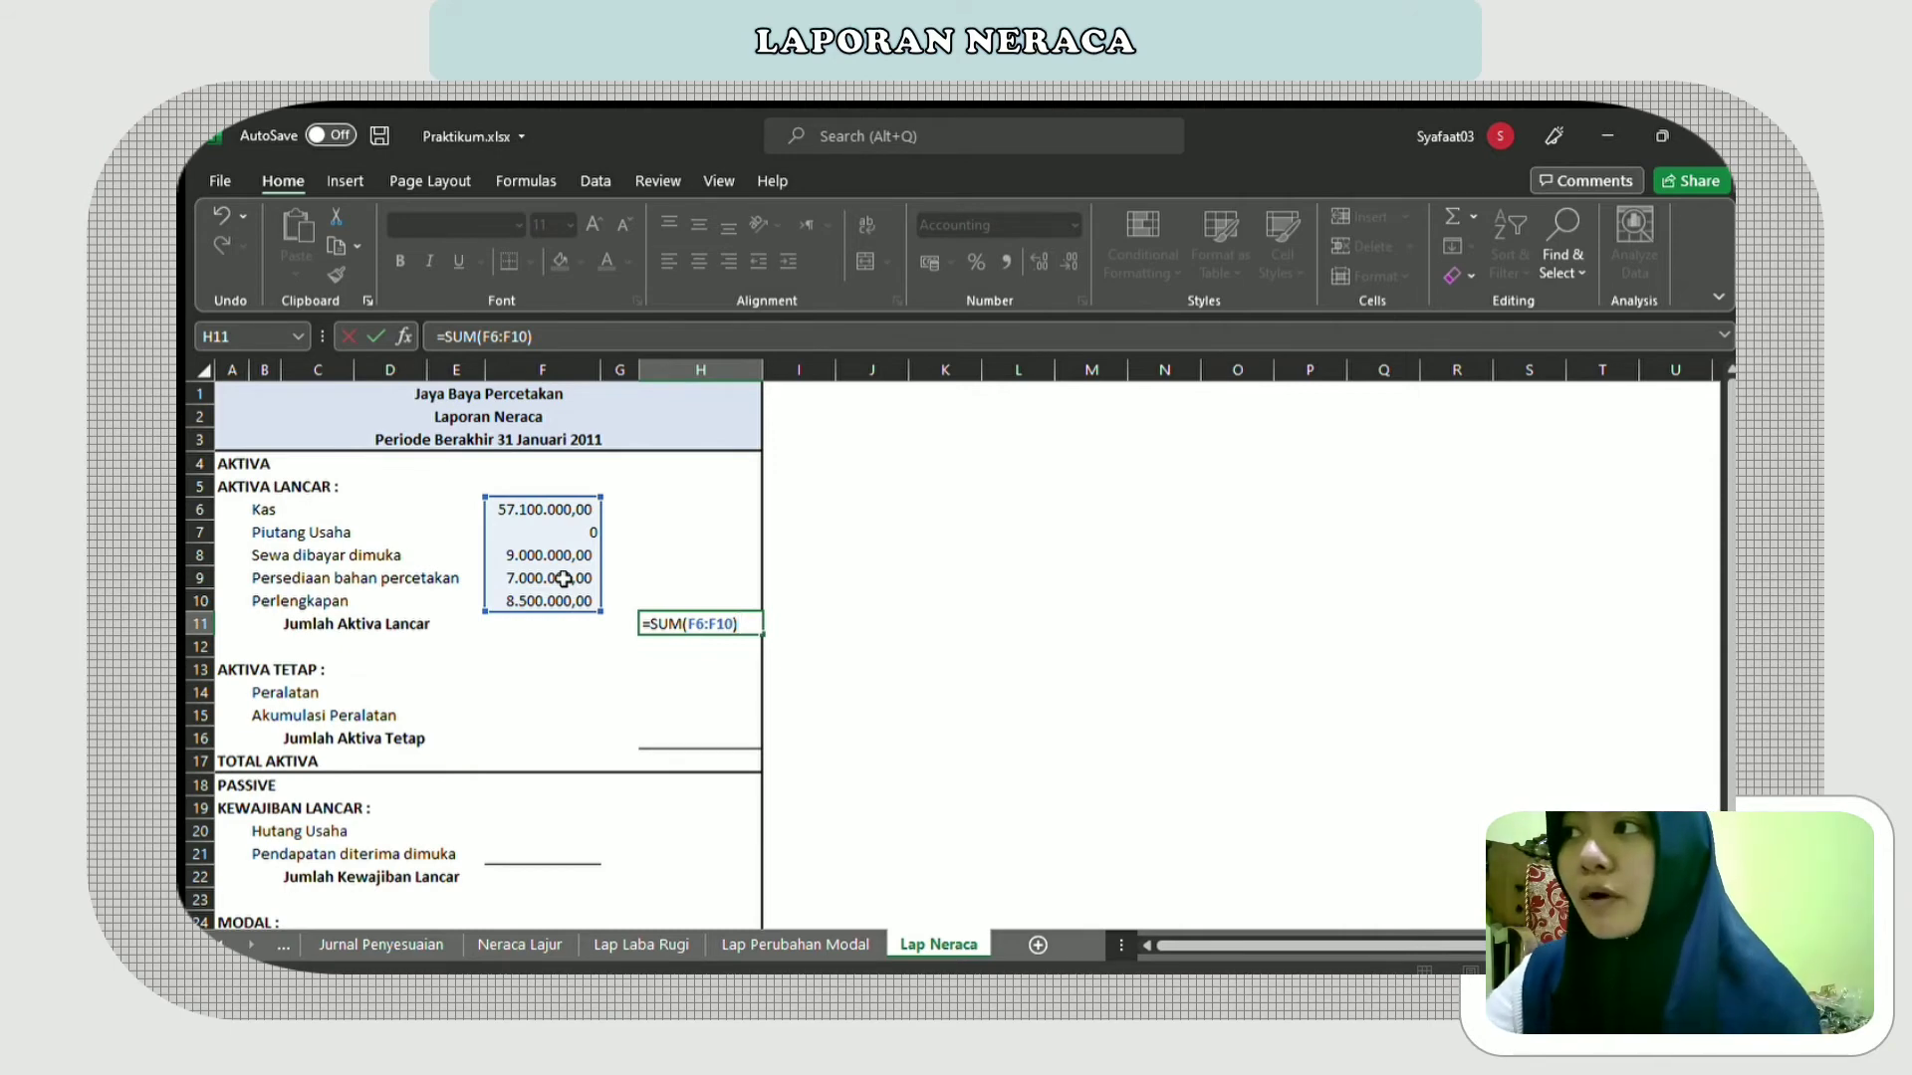
key(Return)
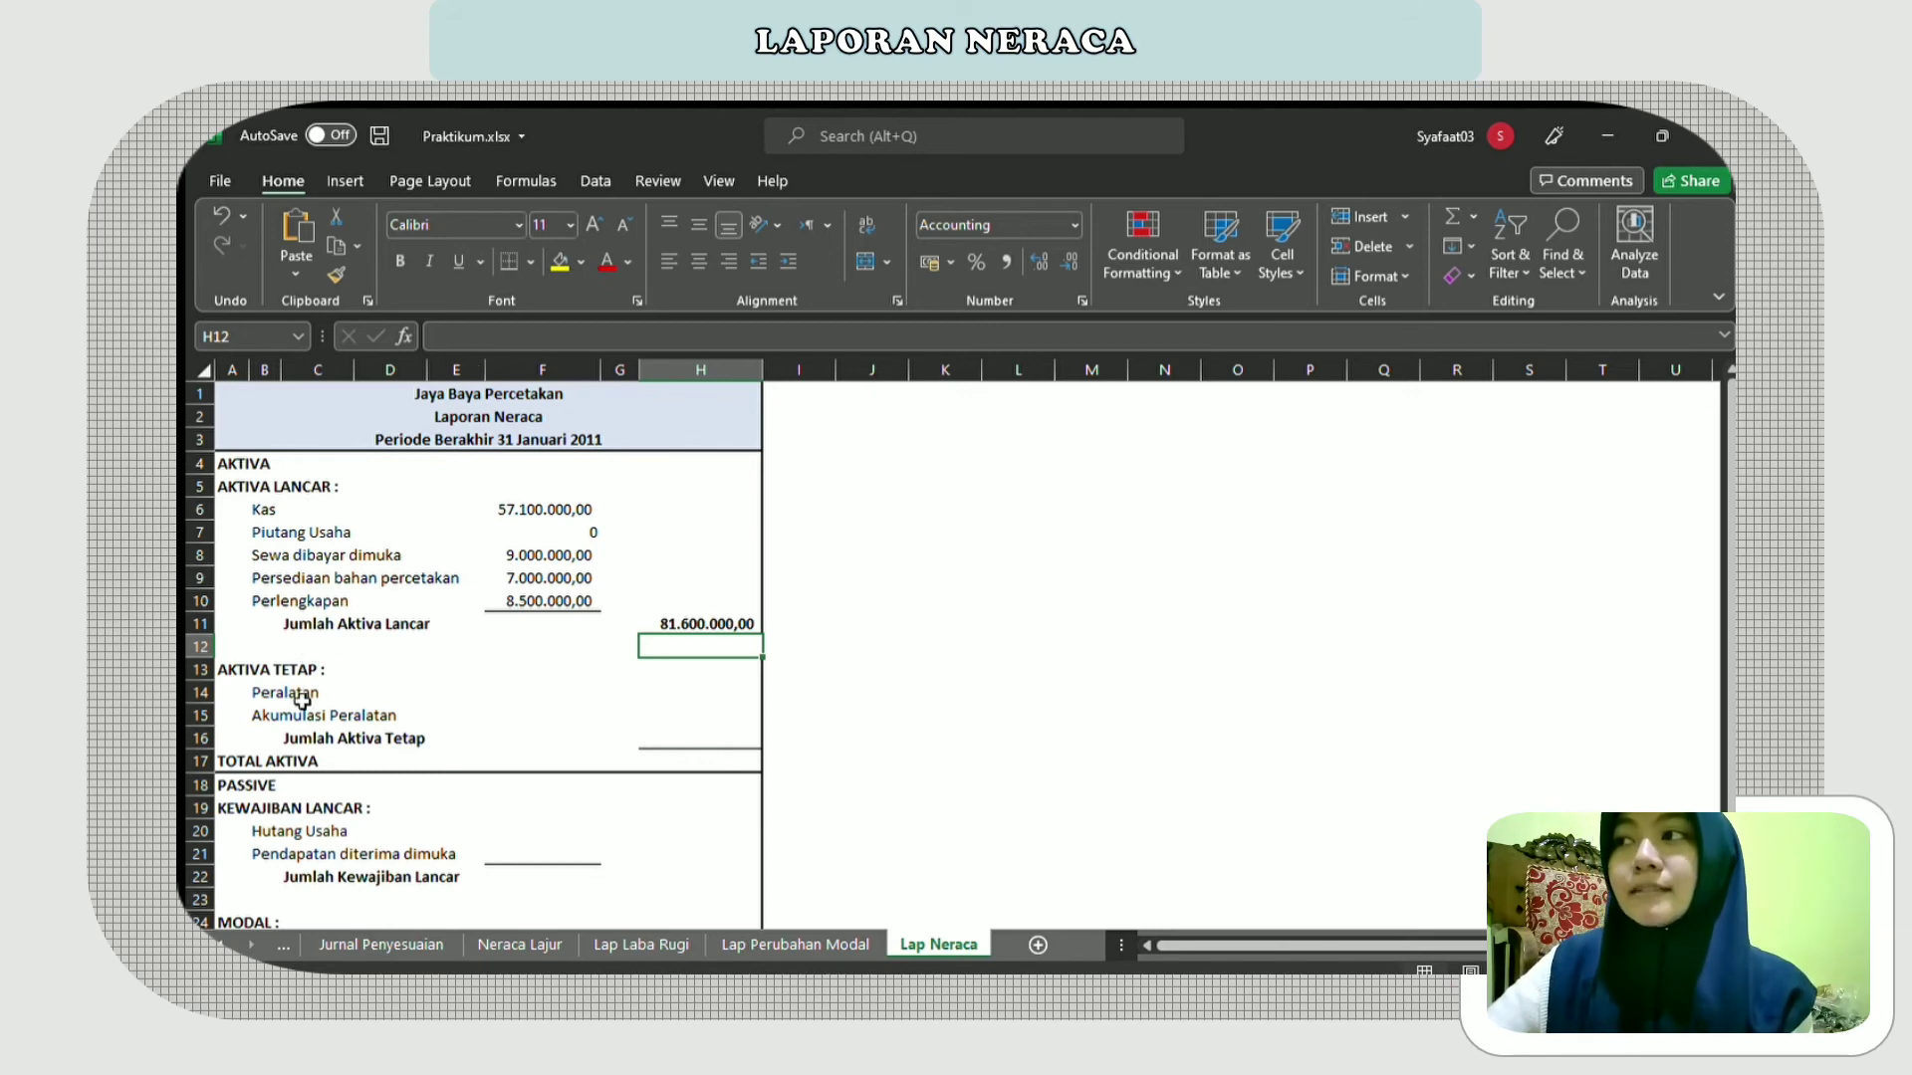
- Link Peralatan in F14 to its Neraca debit balance with ='Neraca Lajur'!K11
click(202, 694)
click(516, 693)
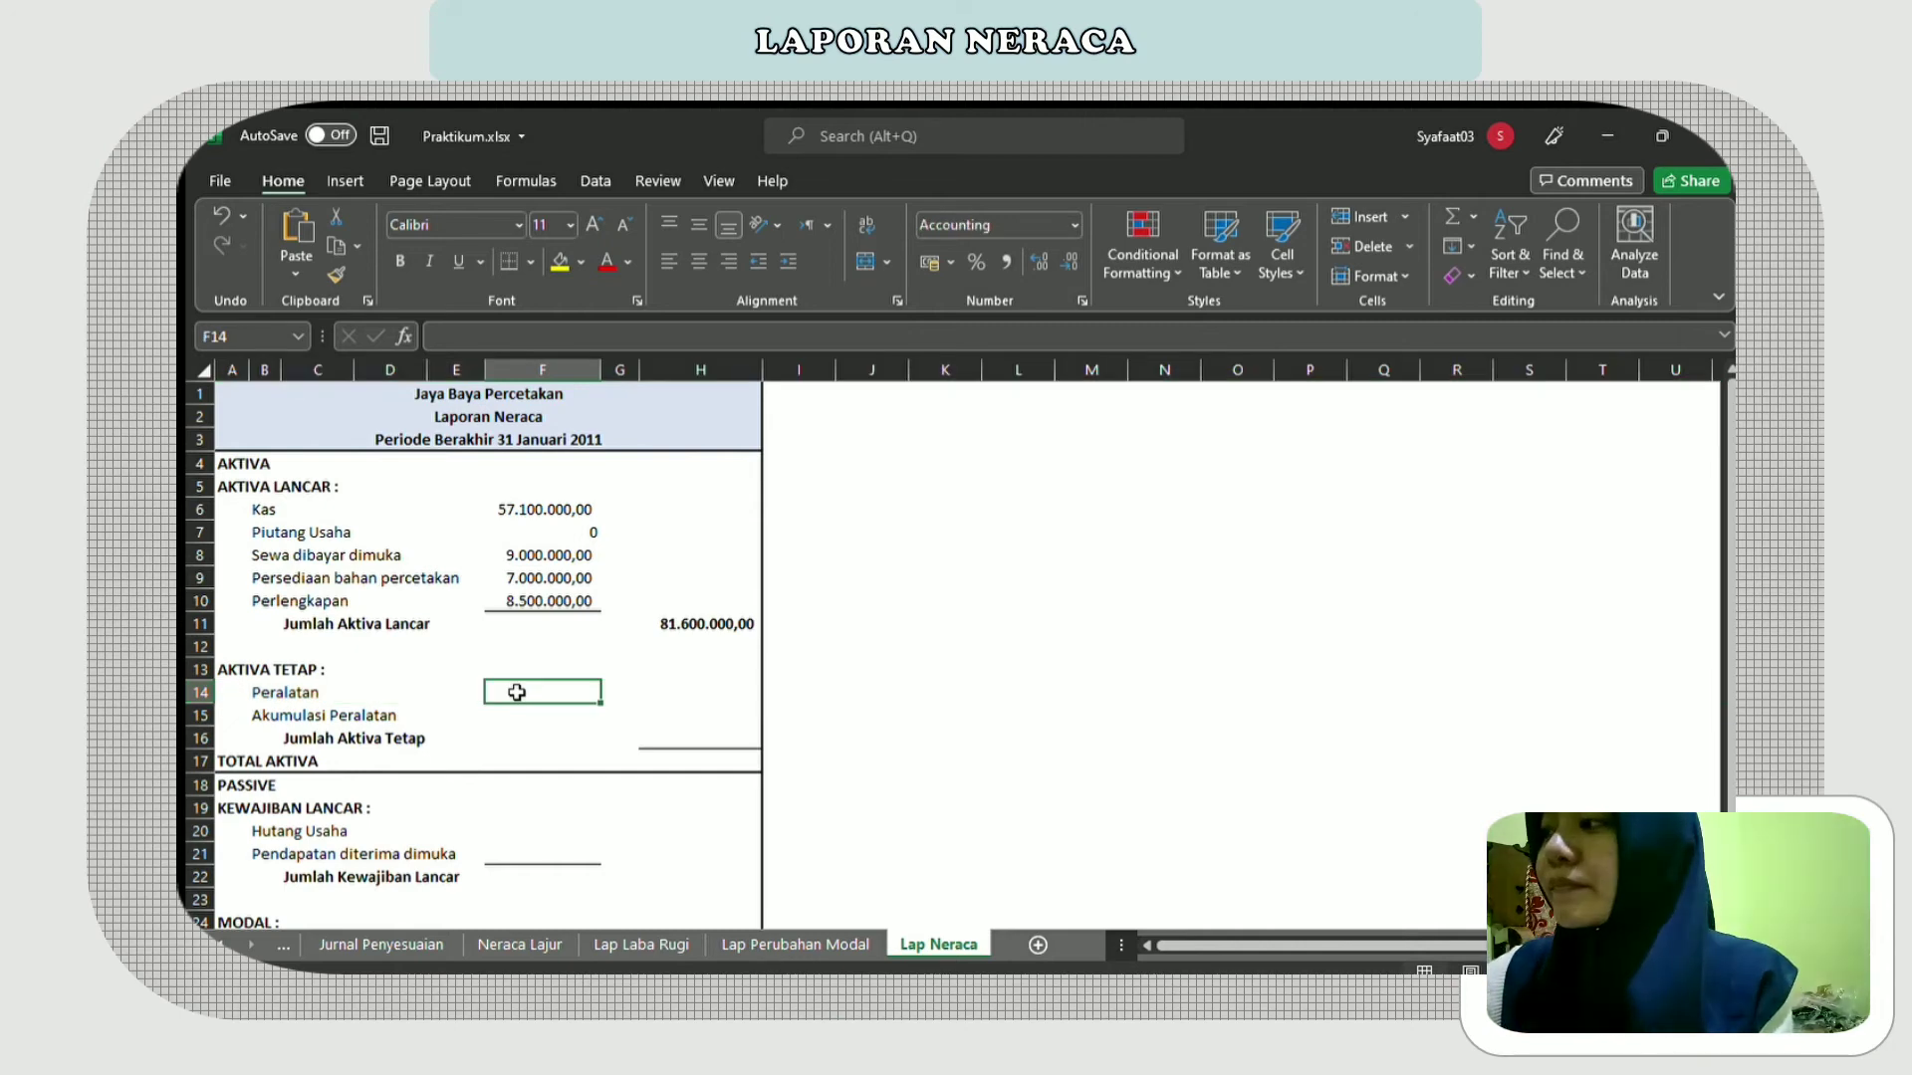
text(=)
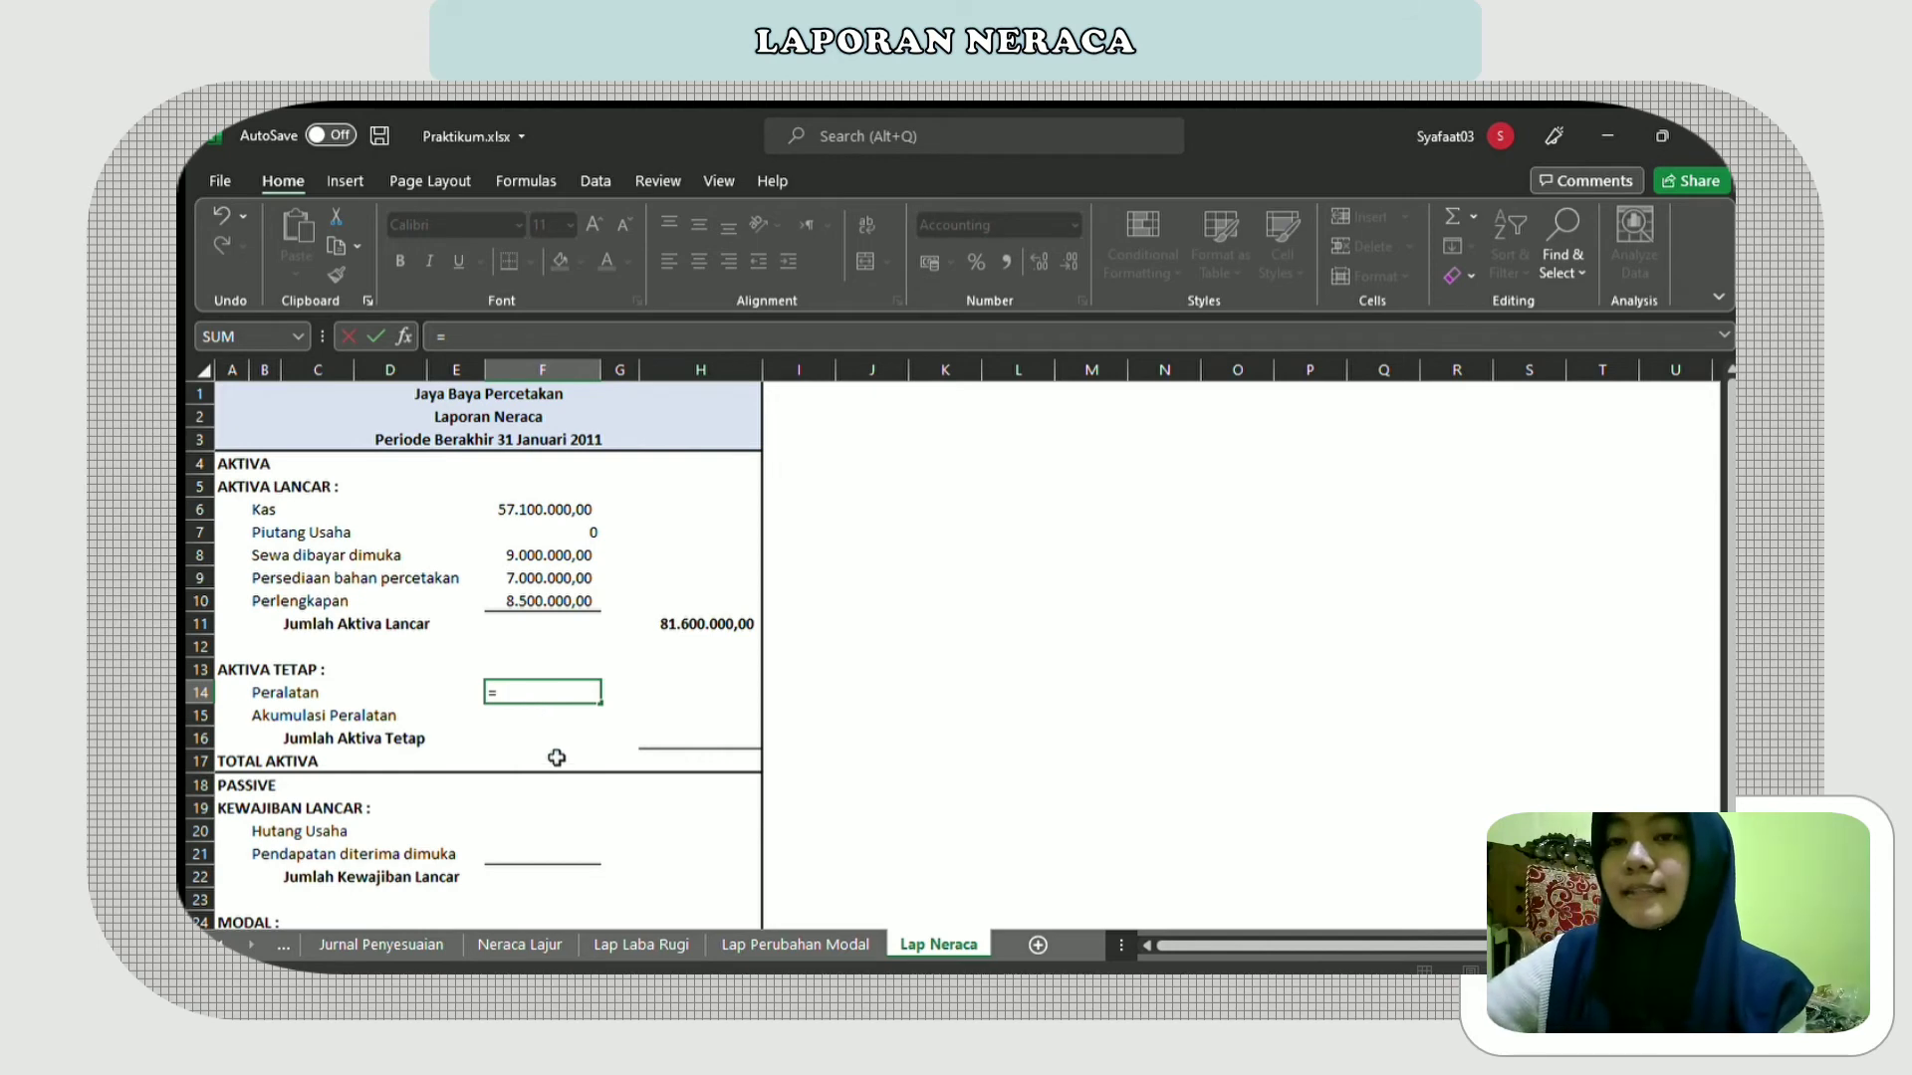
click(533, 946)
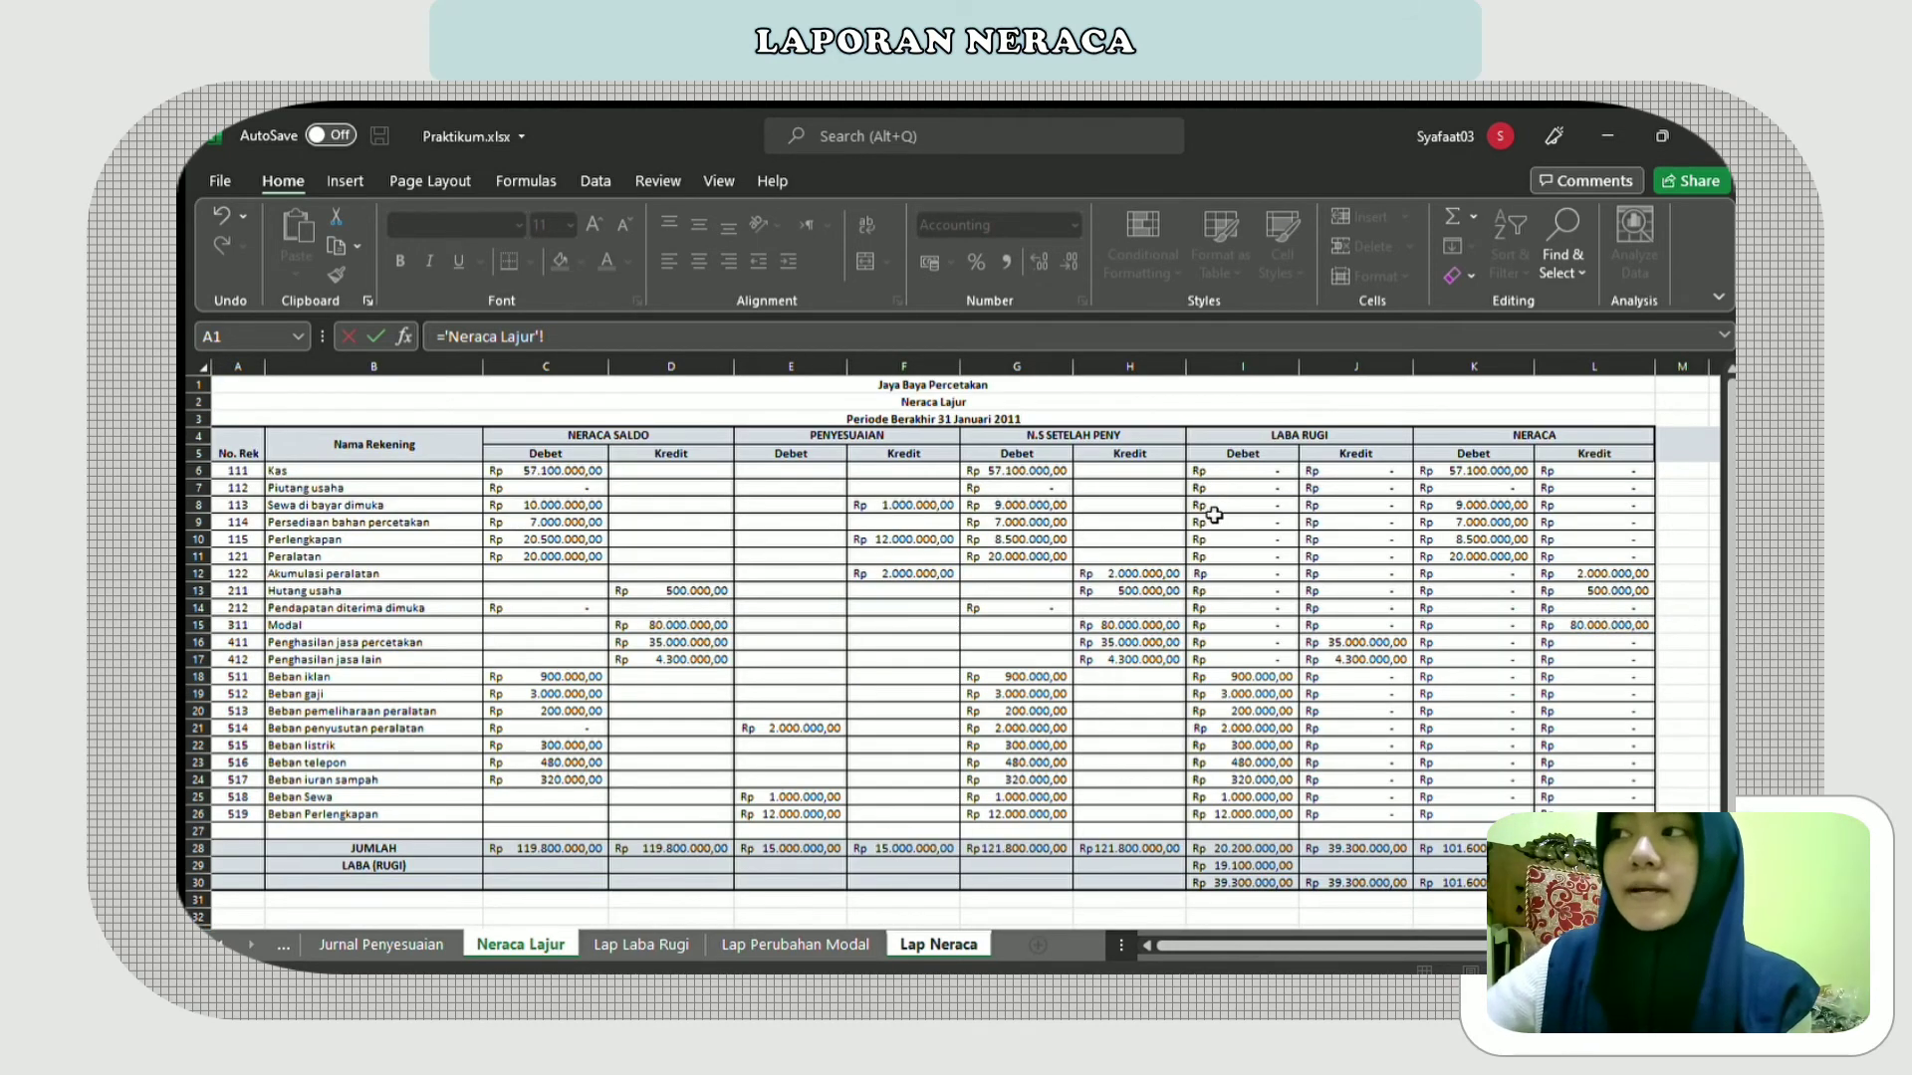
click(1468, 556)
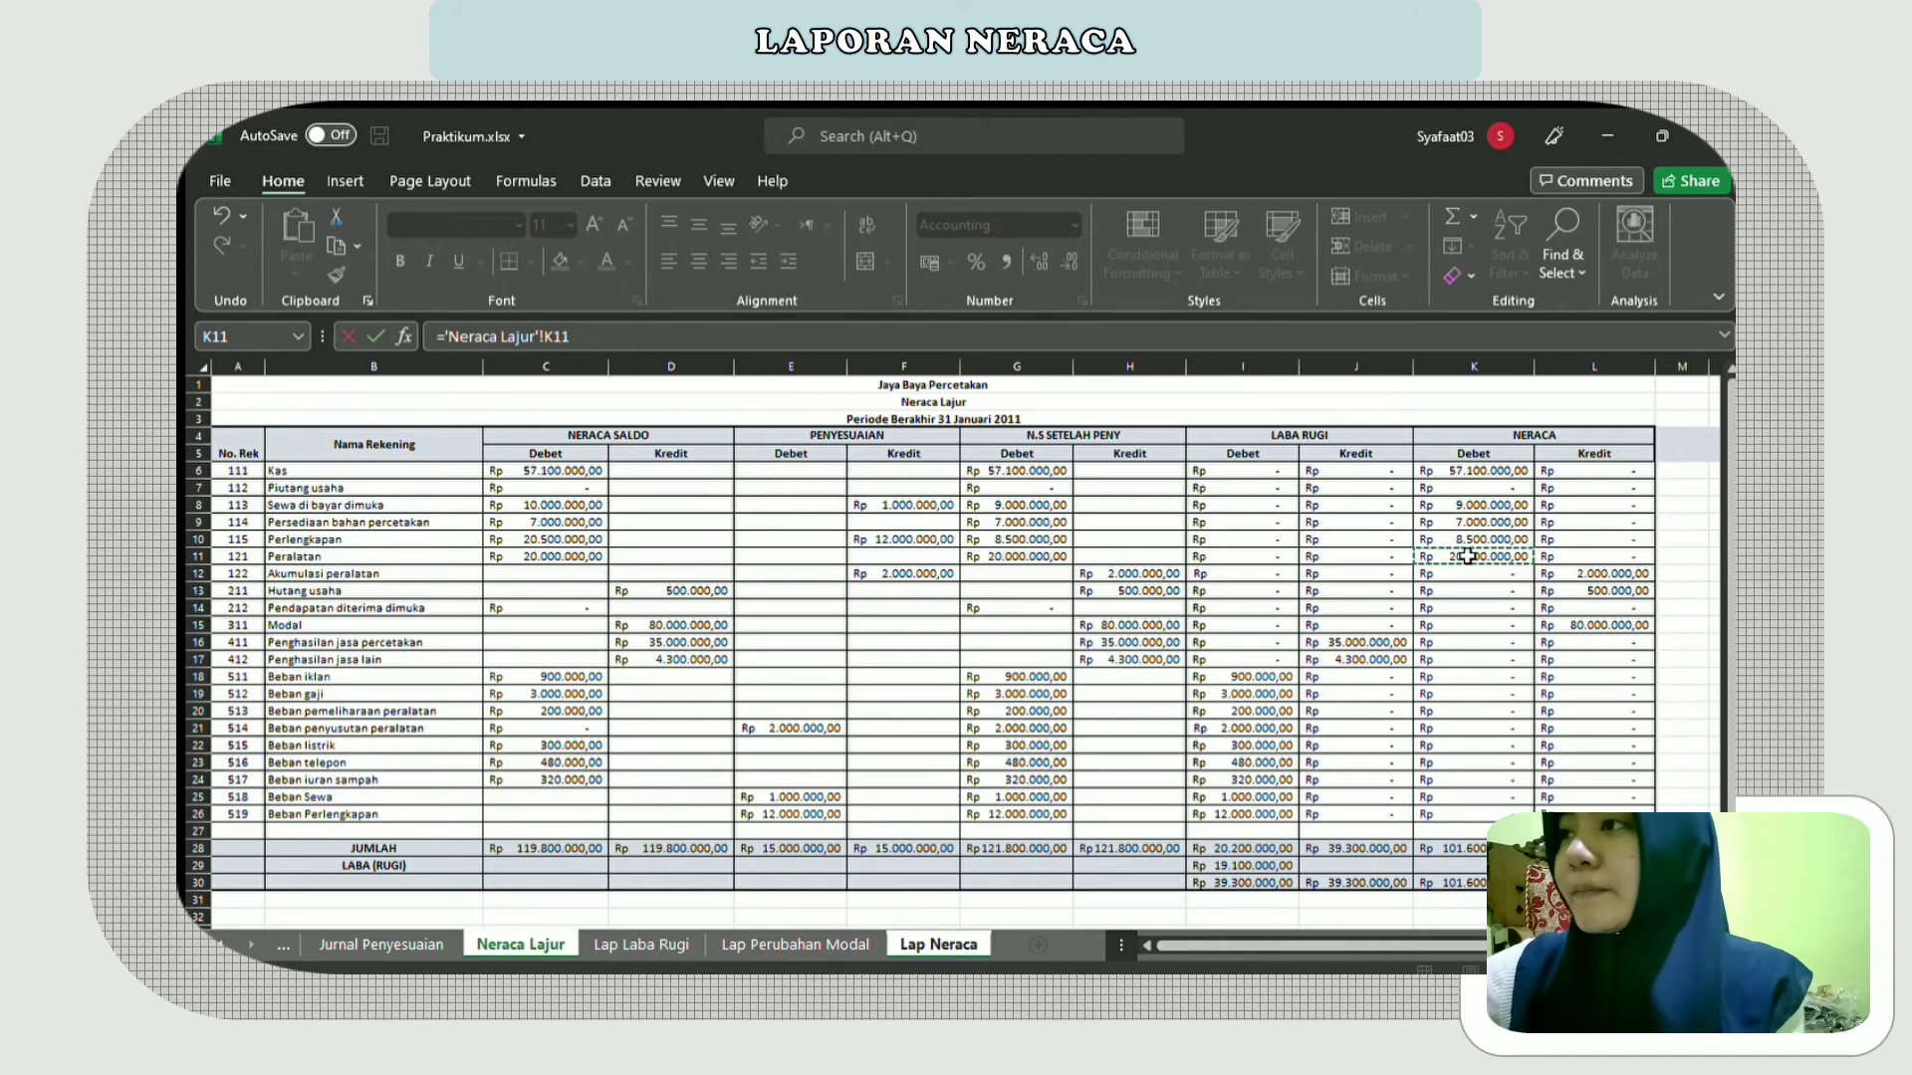
key(Return)
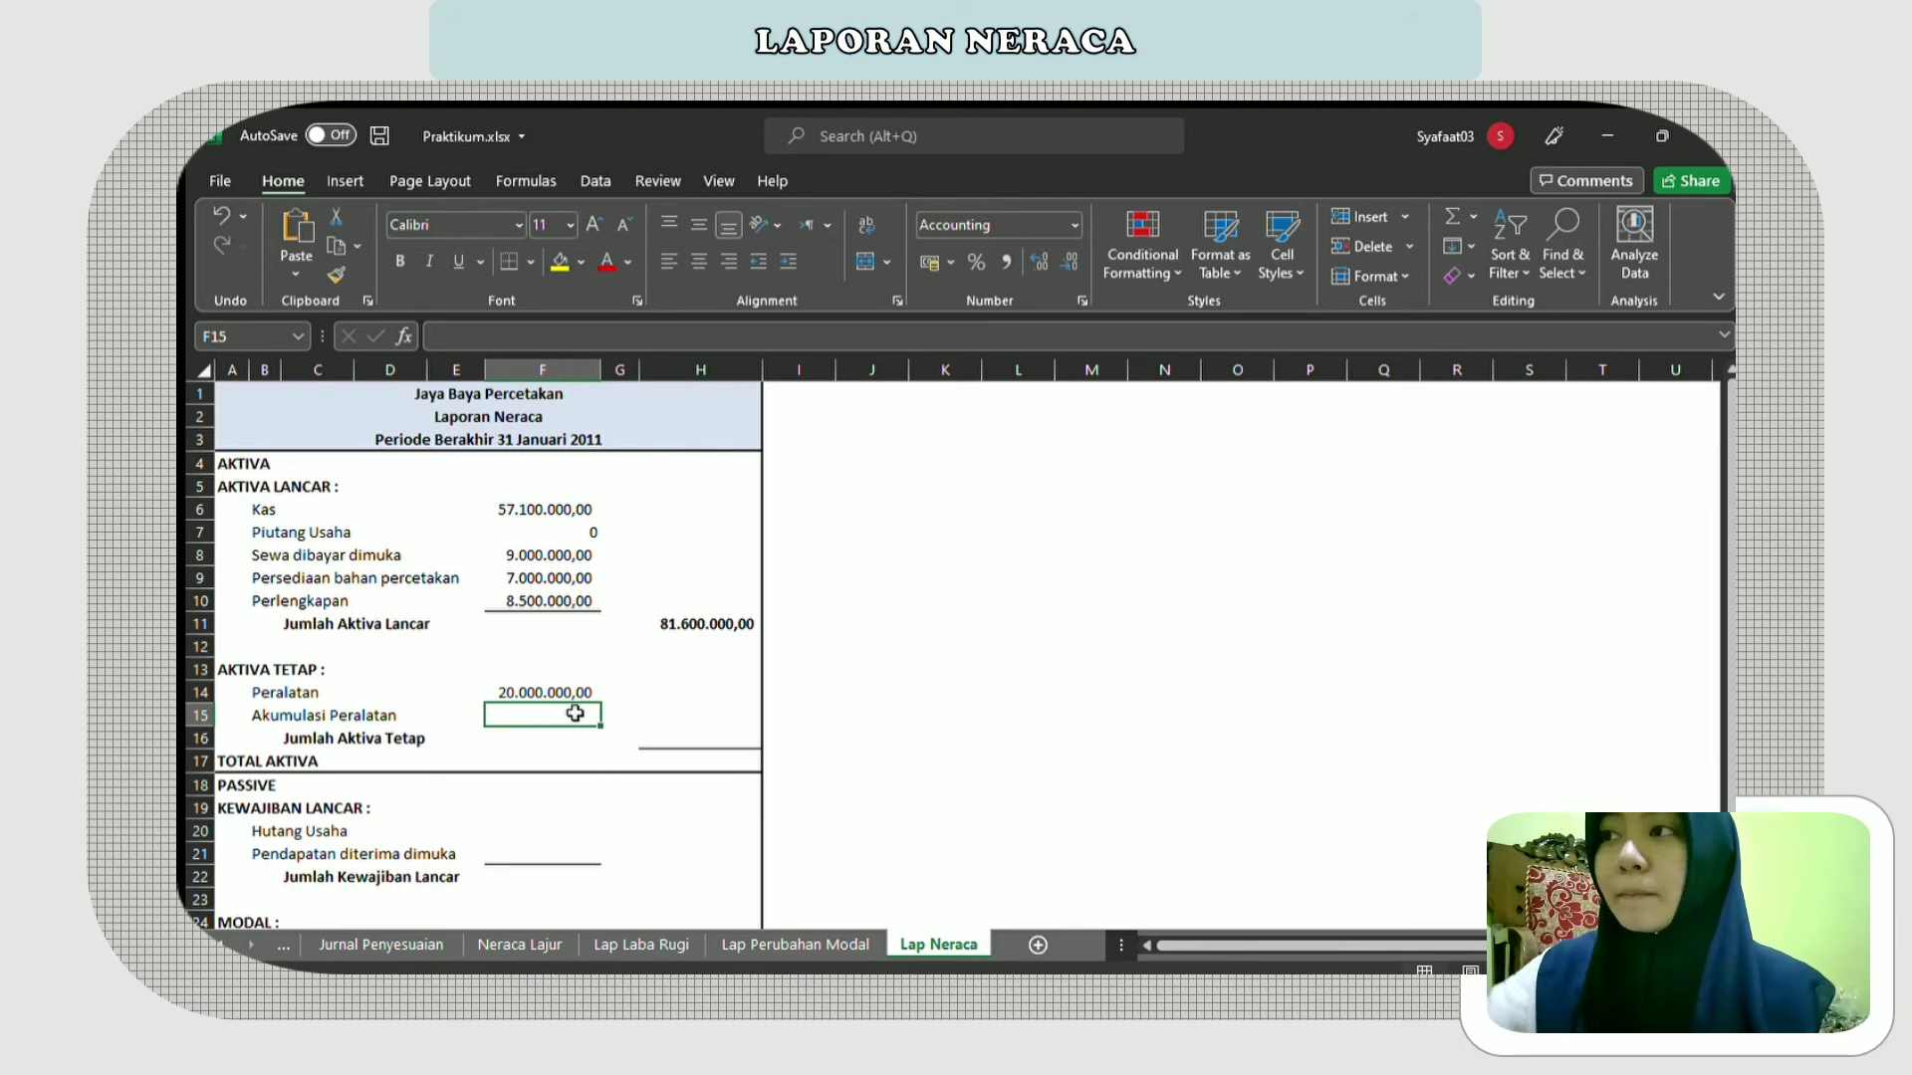
- Link Akumulasi Peralatan in F15 to its Neraca credit balance with ='Neraca Lajur'!L12
text(=)
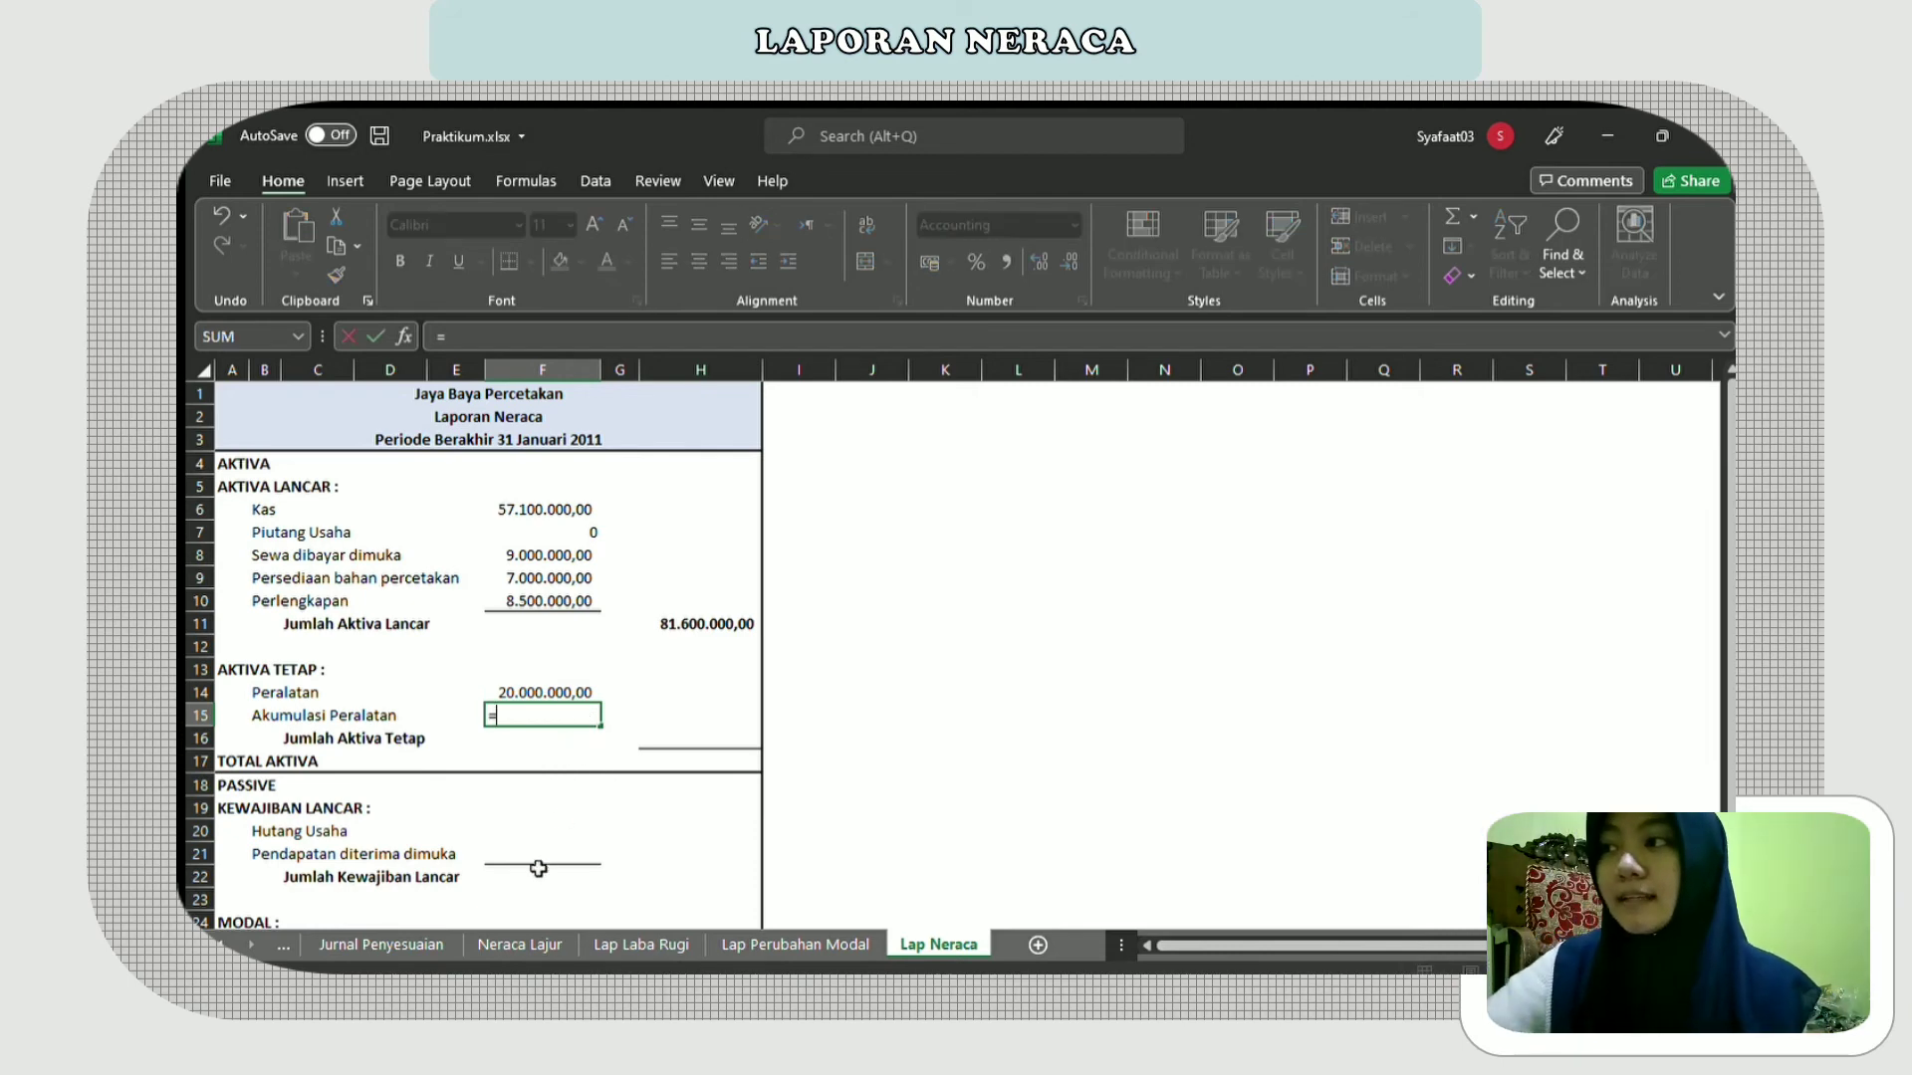
click(528, 945)
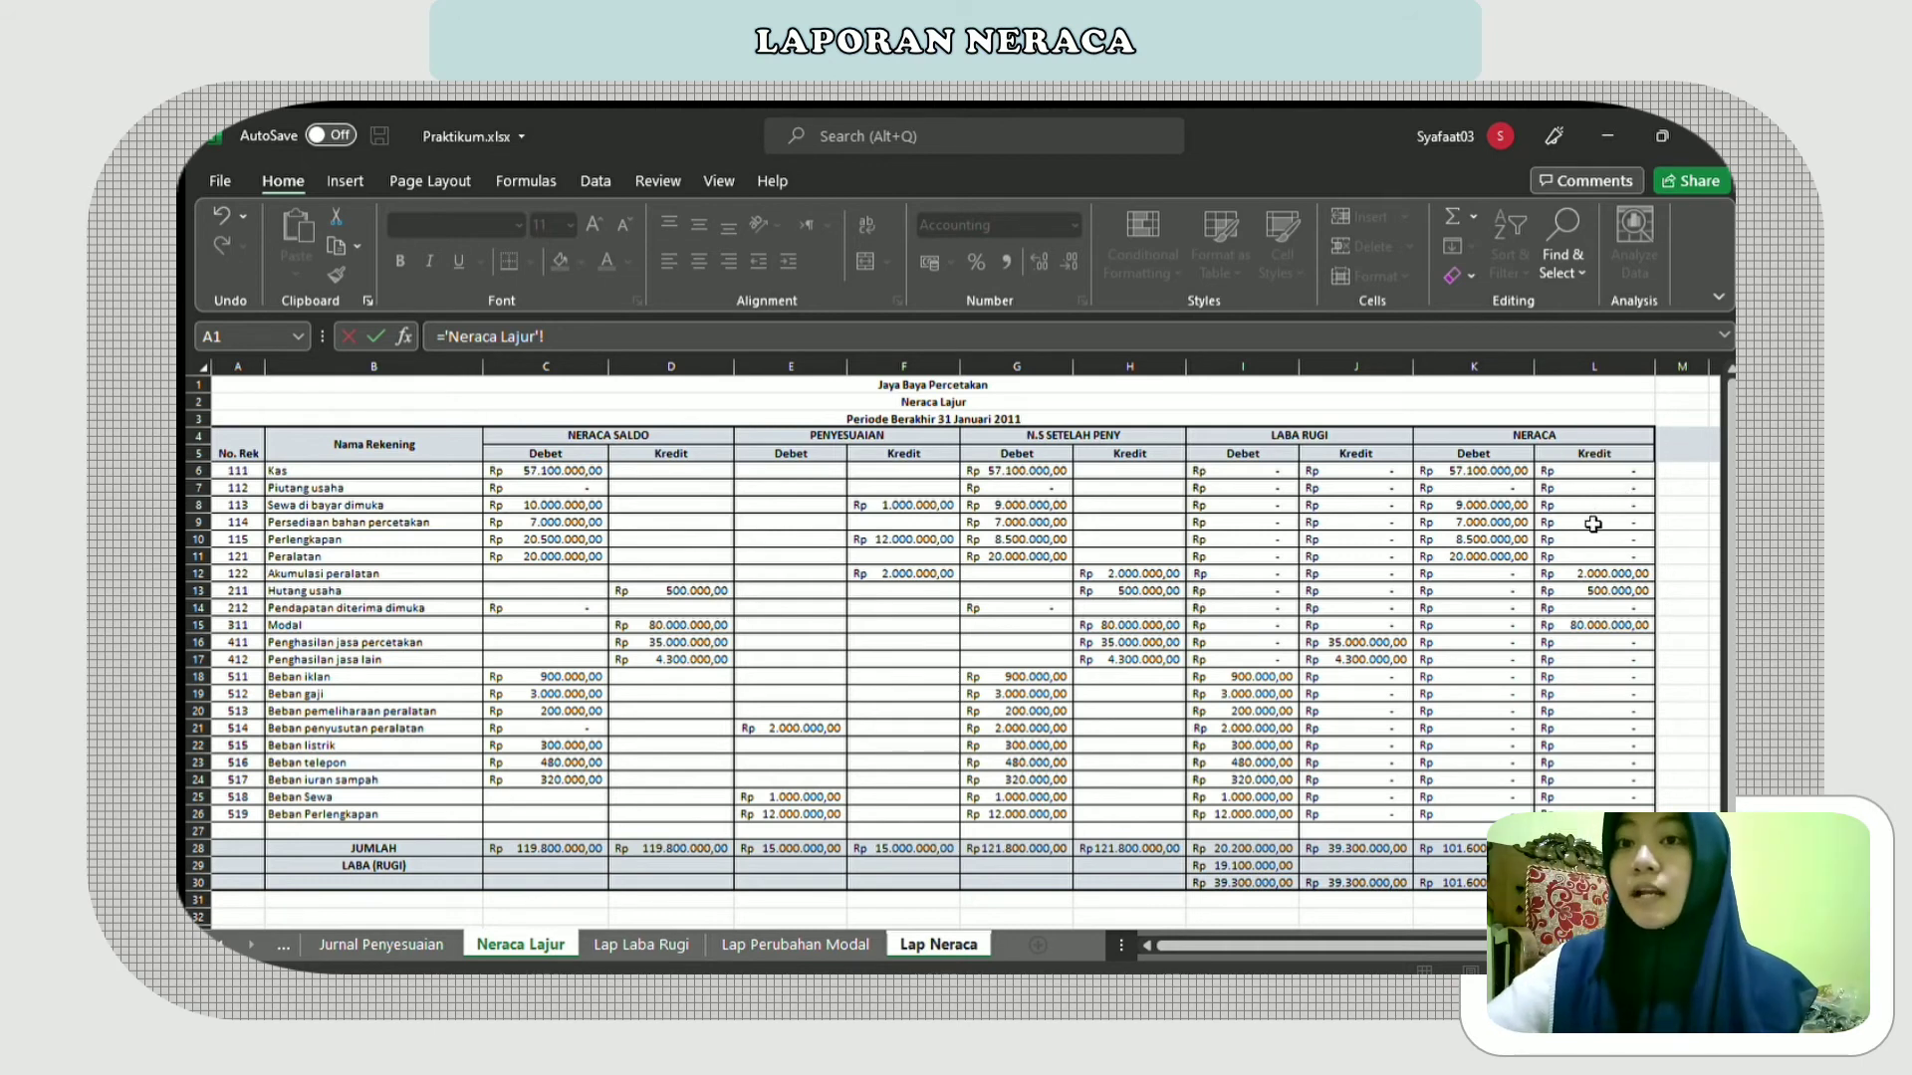
click(1579, 573)
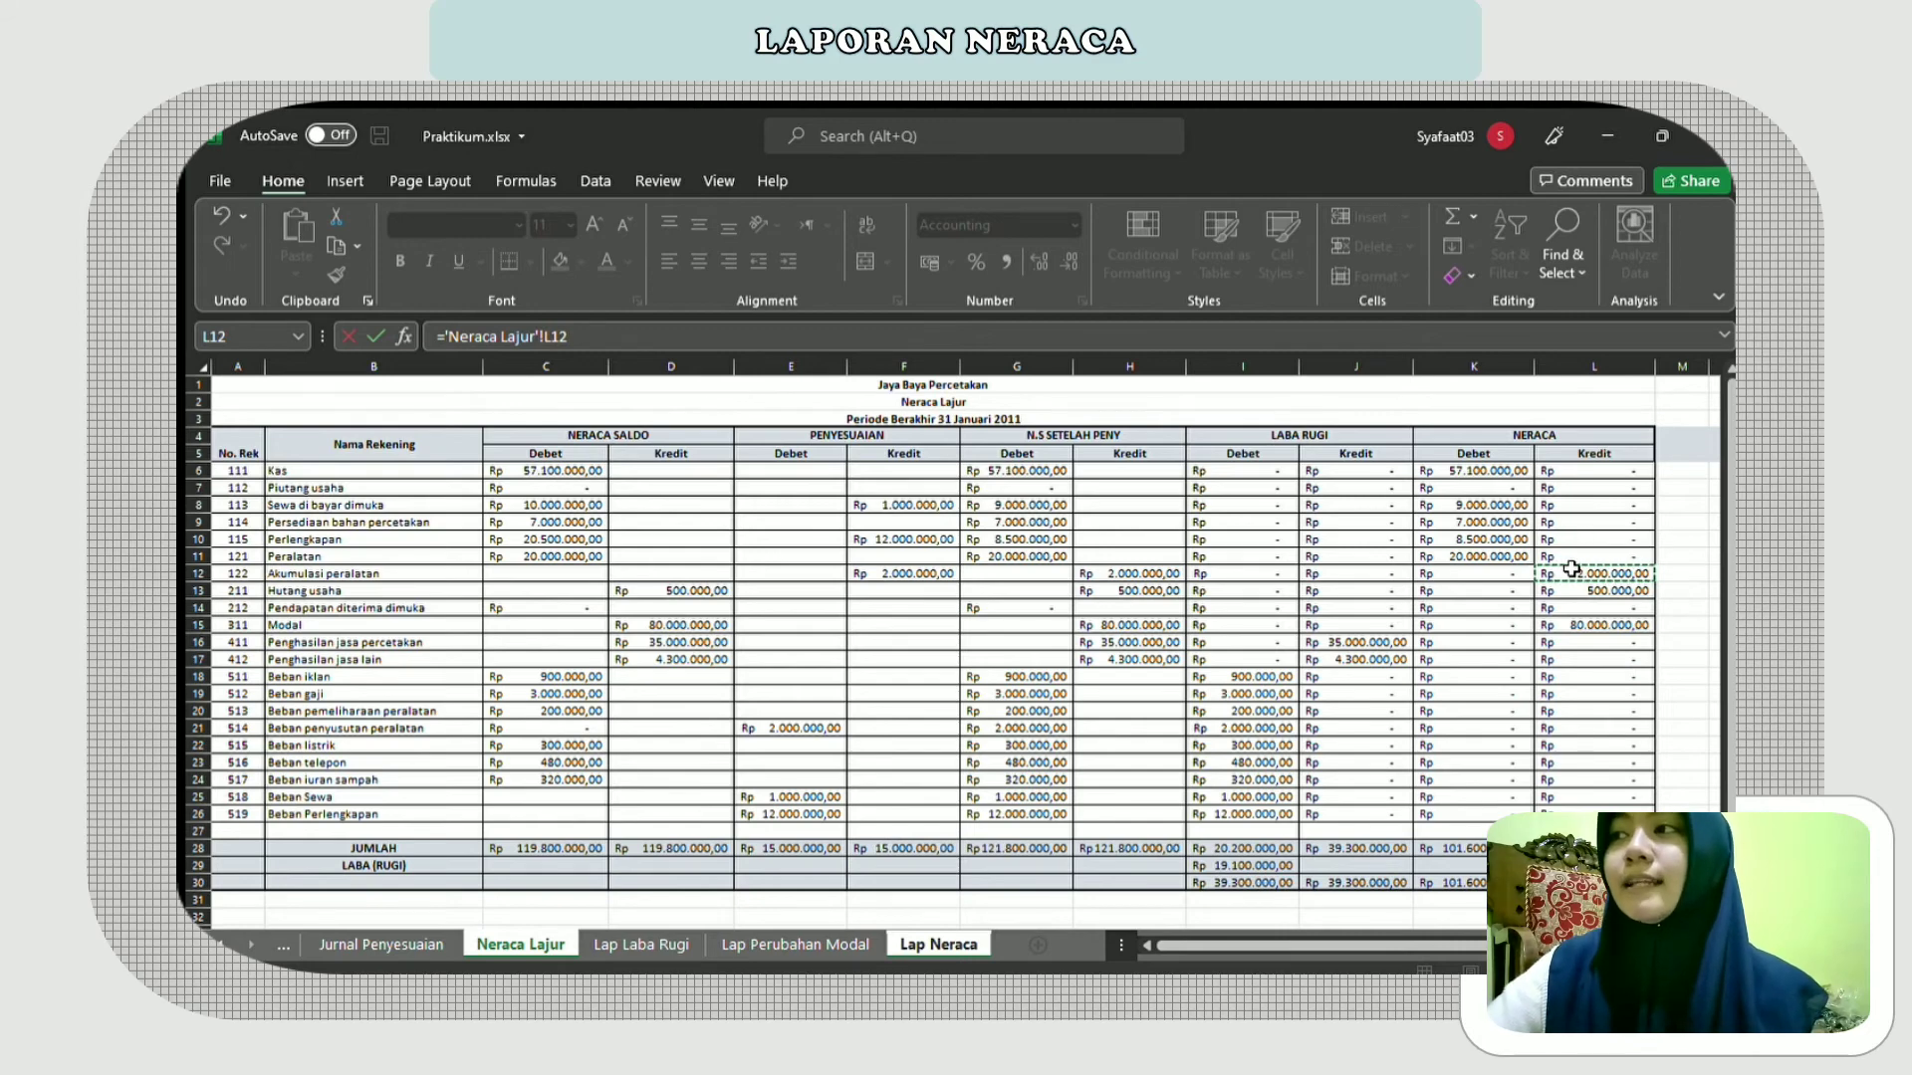
key(Return)
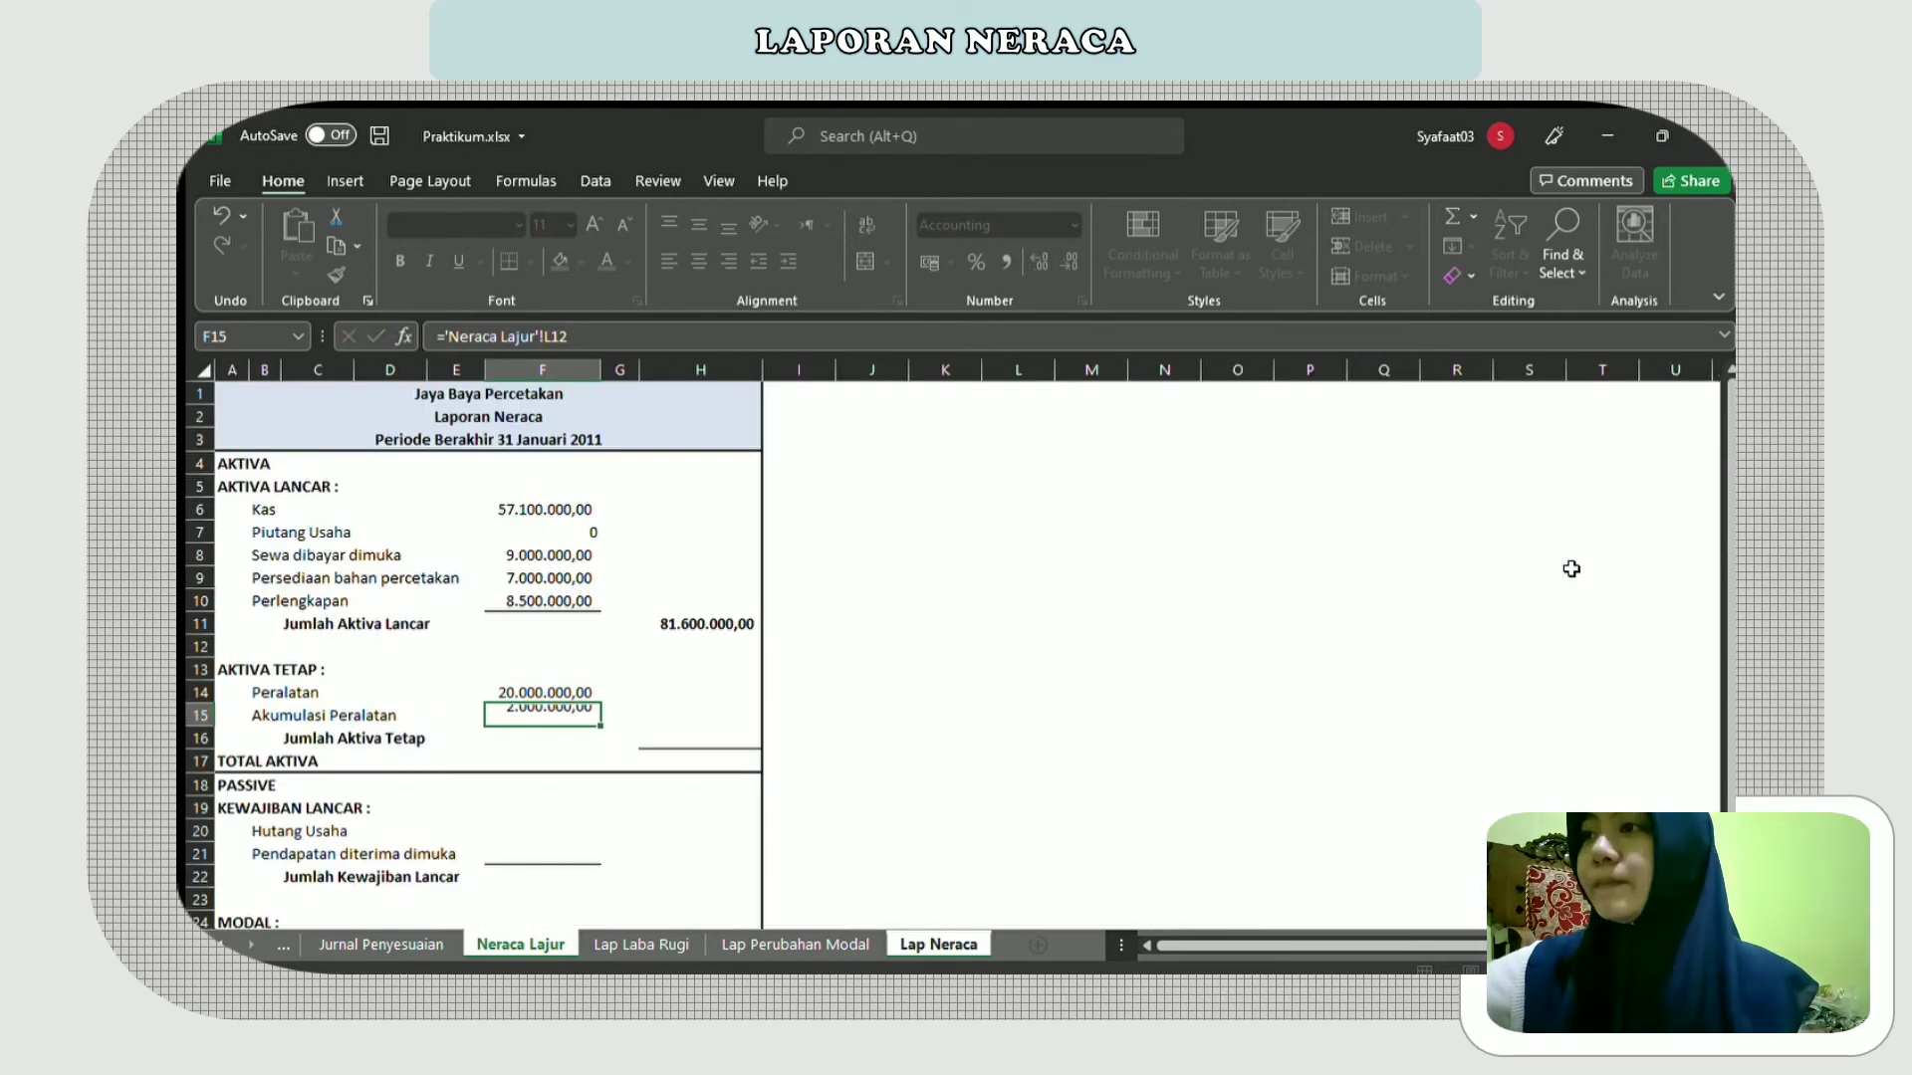
- Calculate Jumlah Aktiva Tetap in H16 by subtracting accumulated depreciation from equipment with =SUM(F14-F15)
click(709, 735)
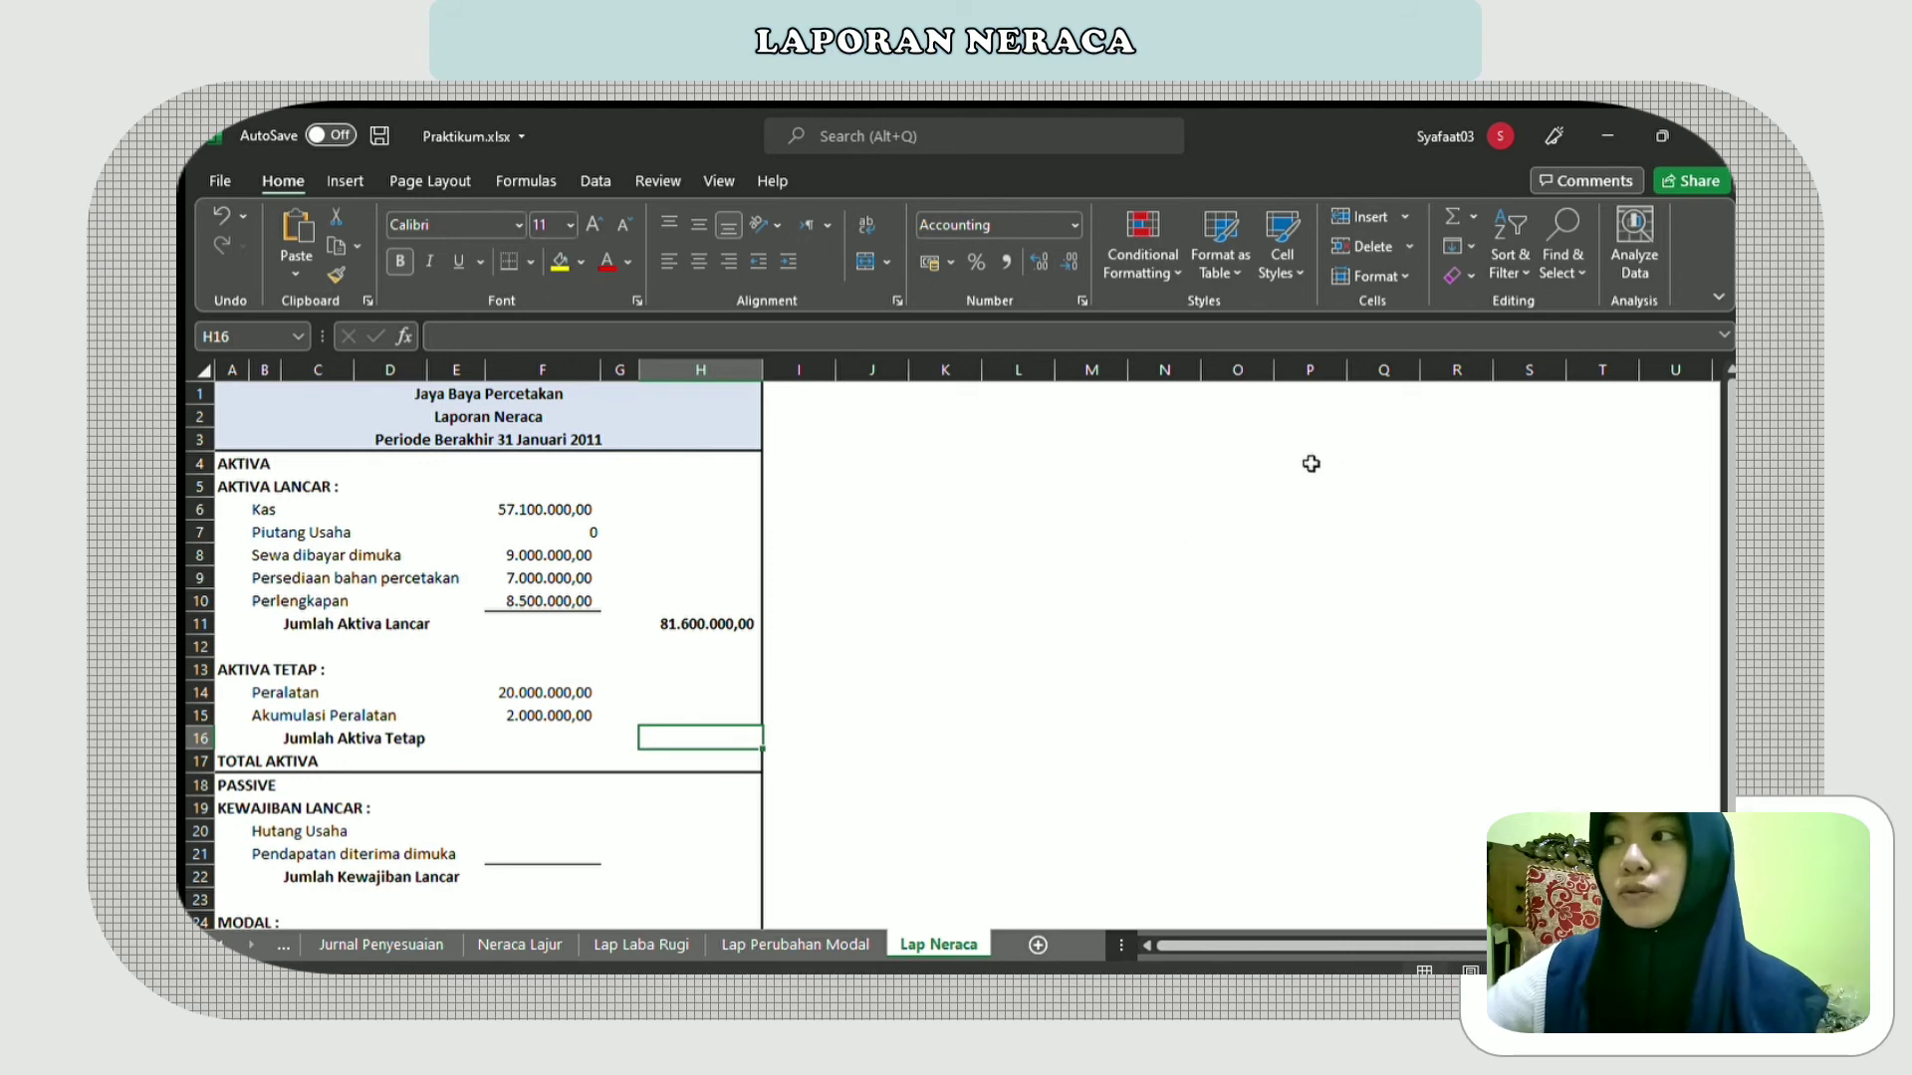
click(1441, 212)
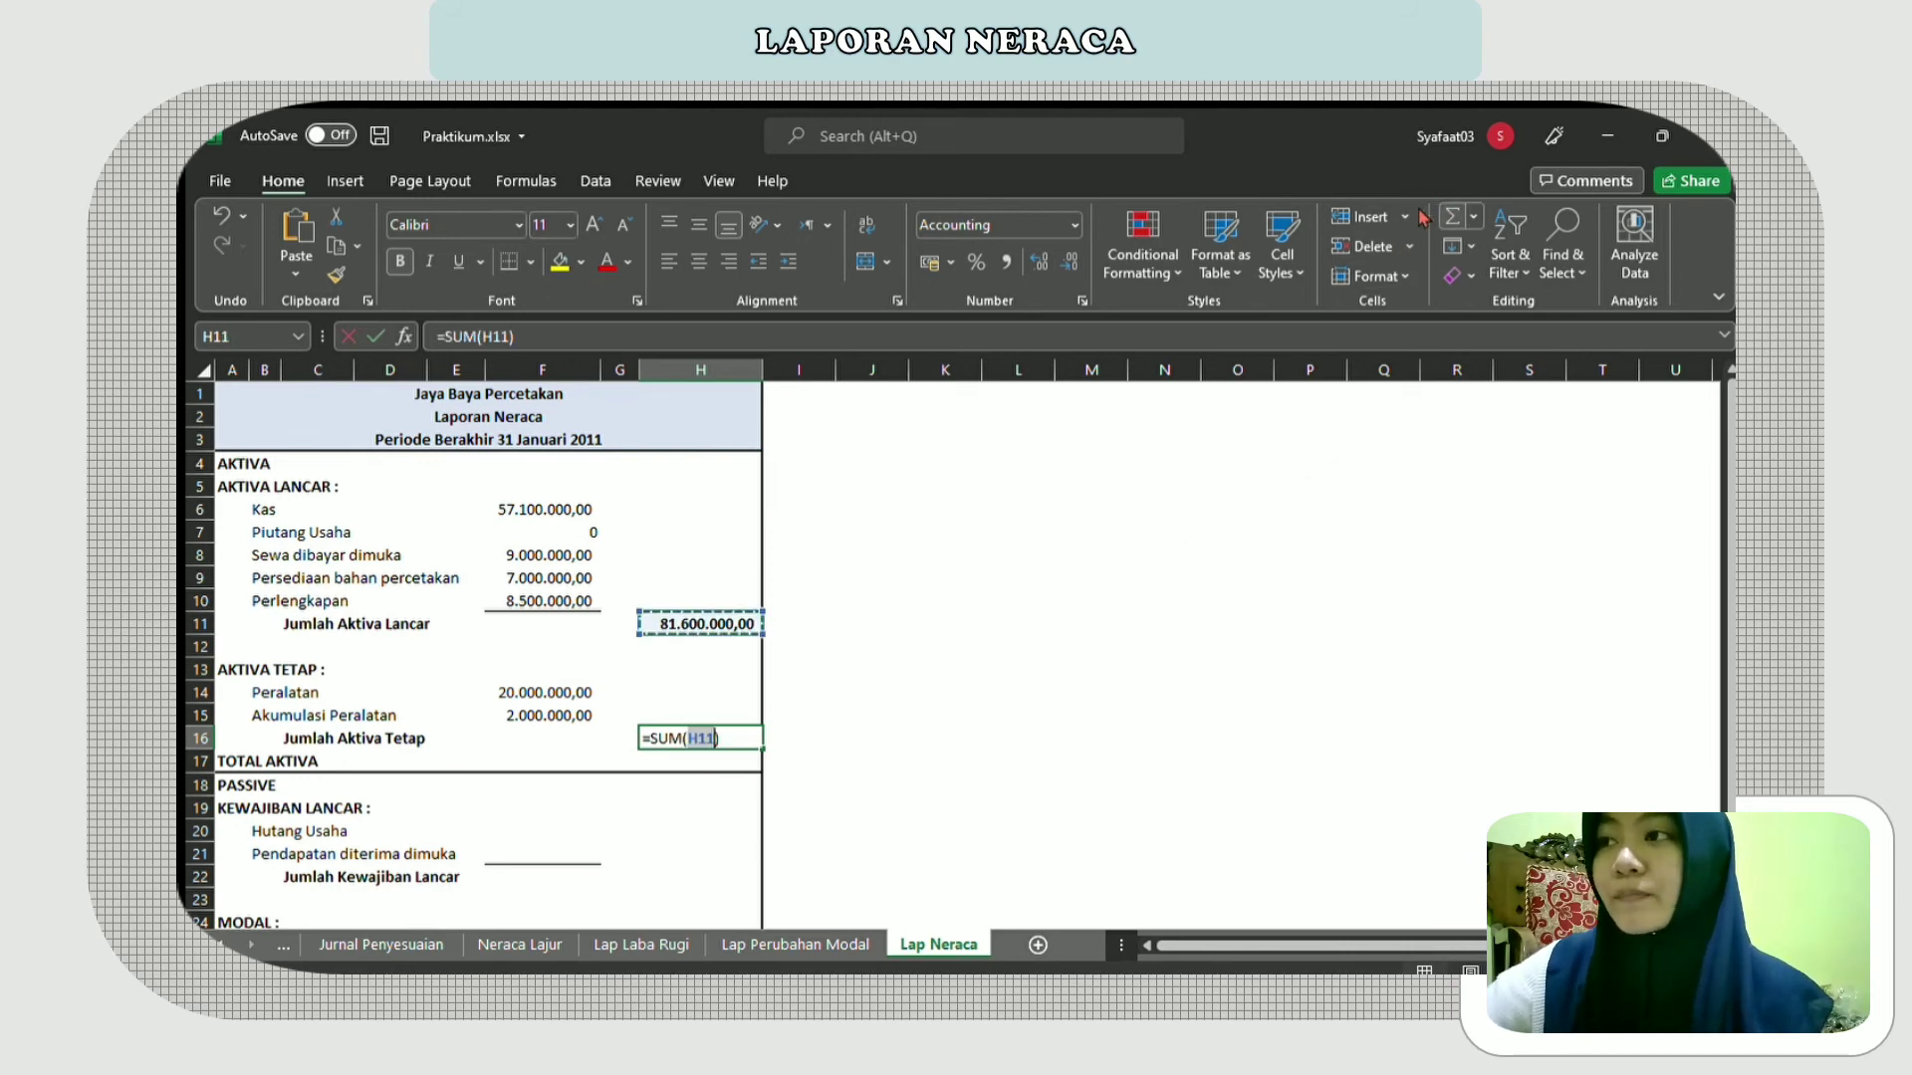
click(561, 691)
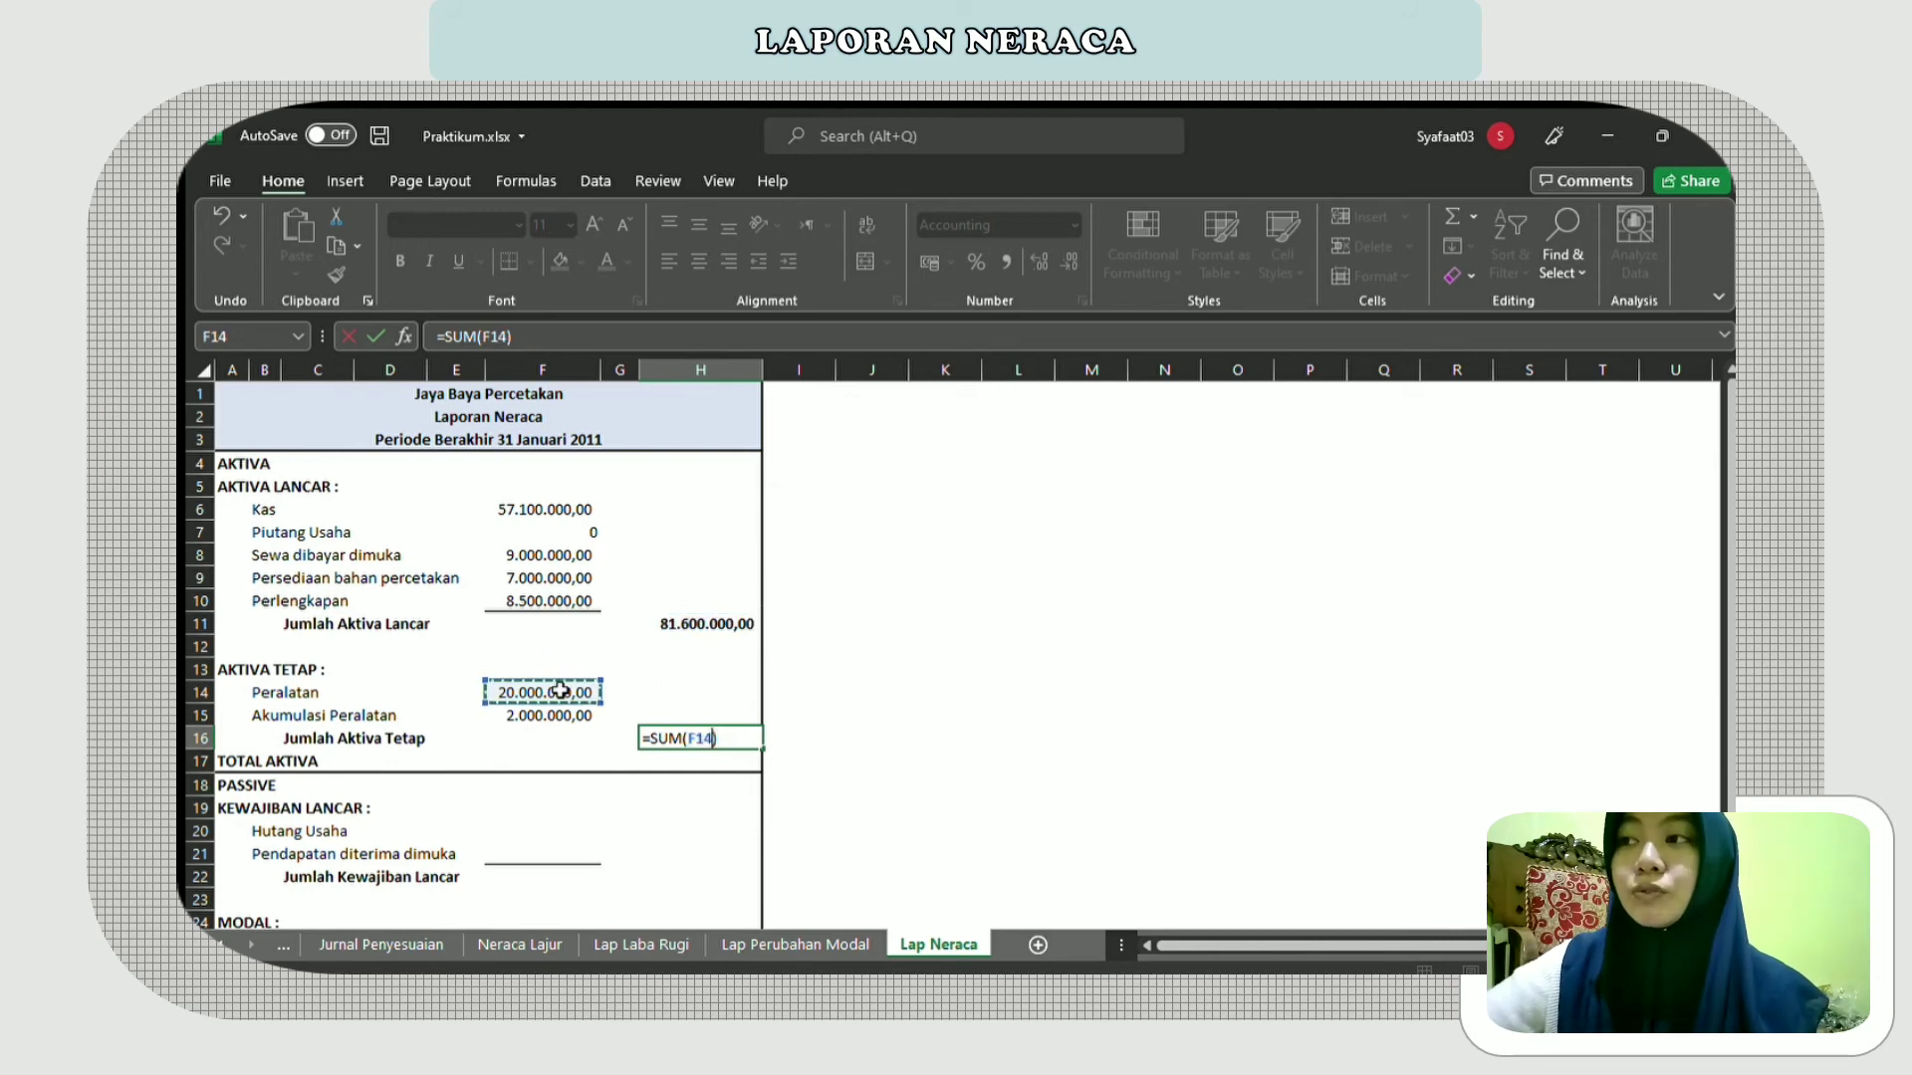
drag(597, 697, 605, 724)
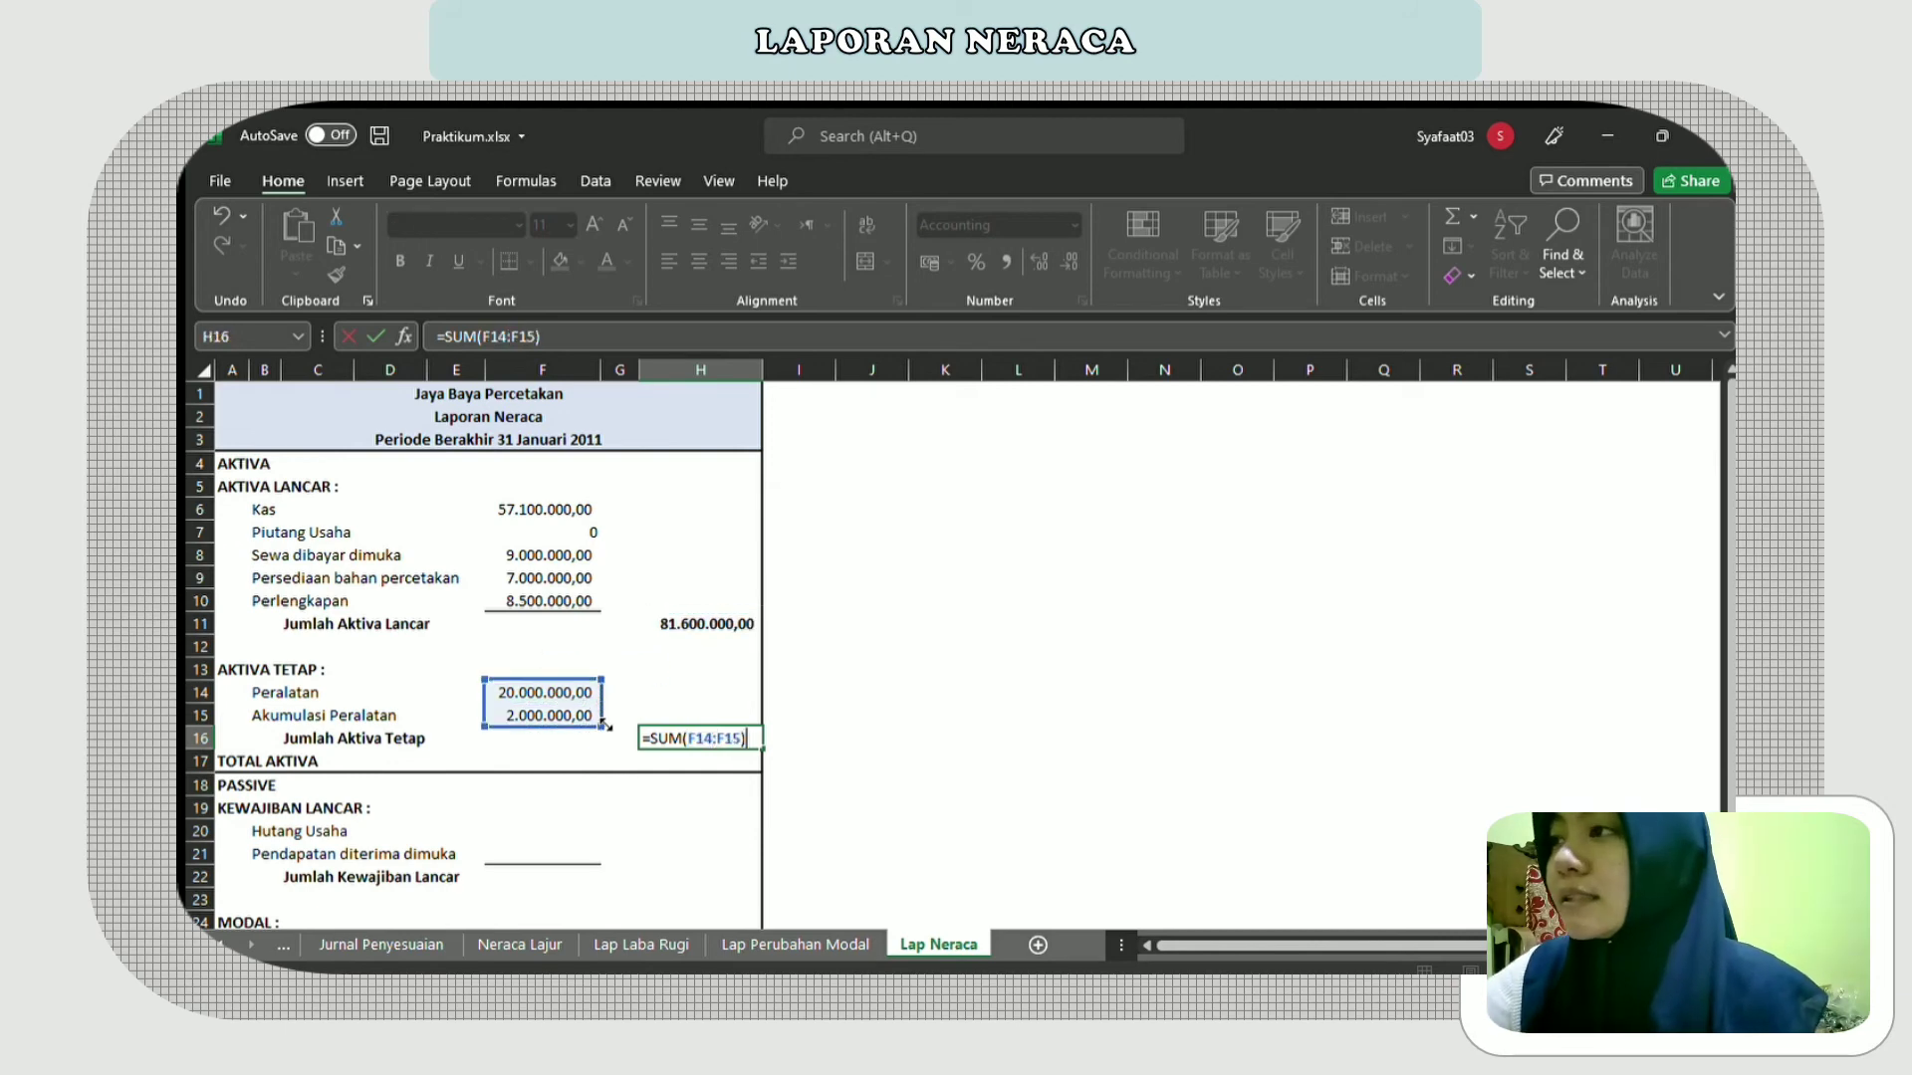
click(718, 745)
key(BackSpace)
text(-)
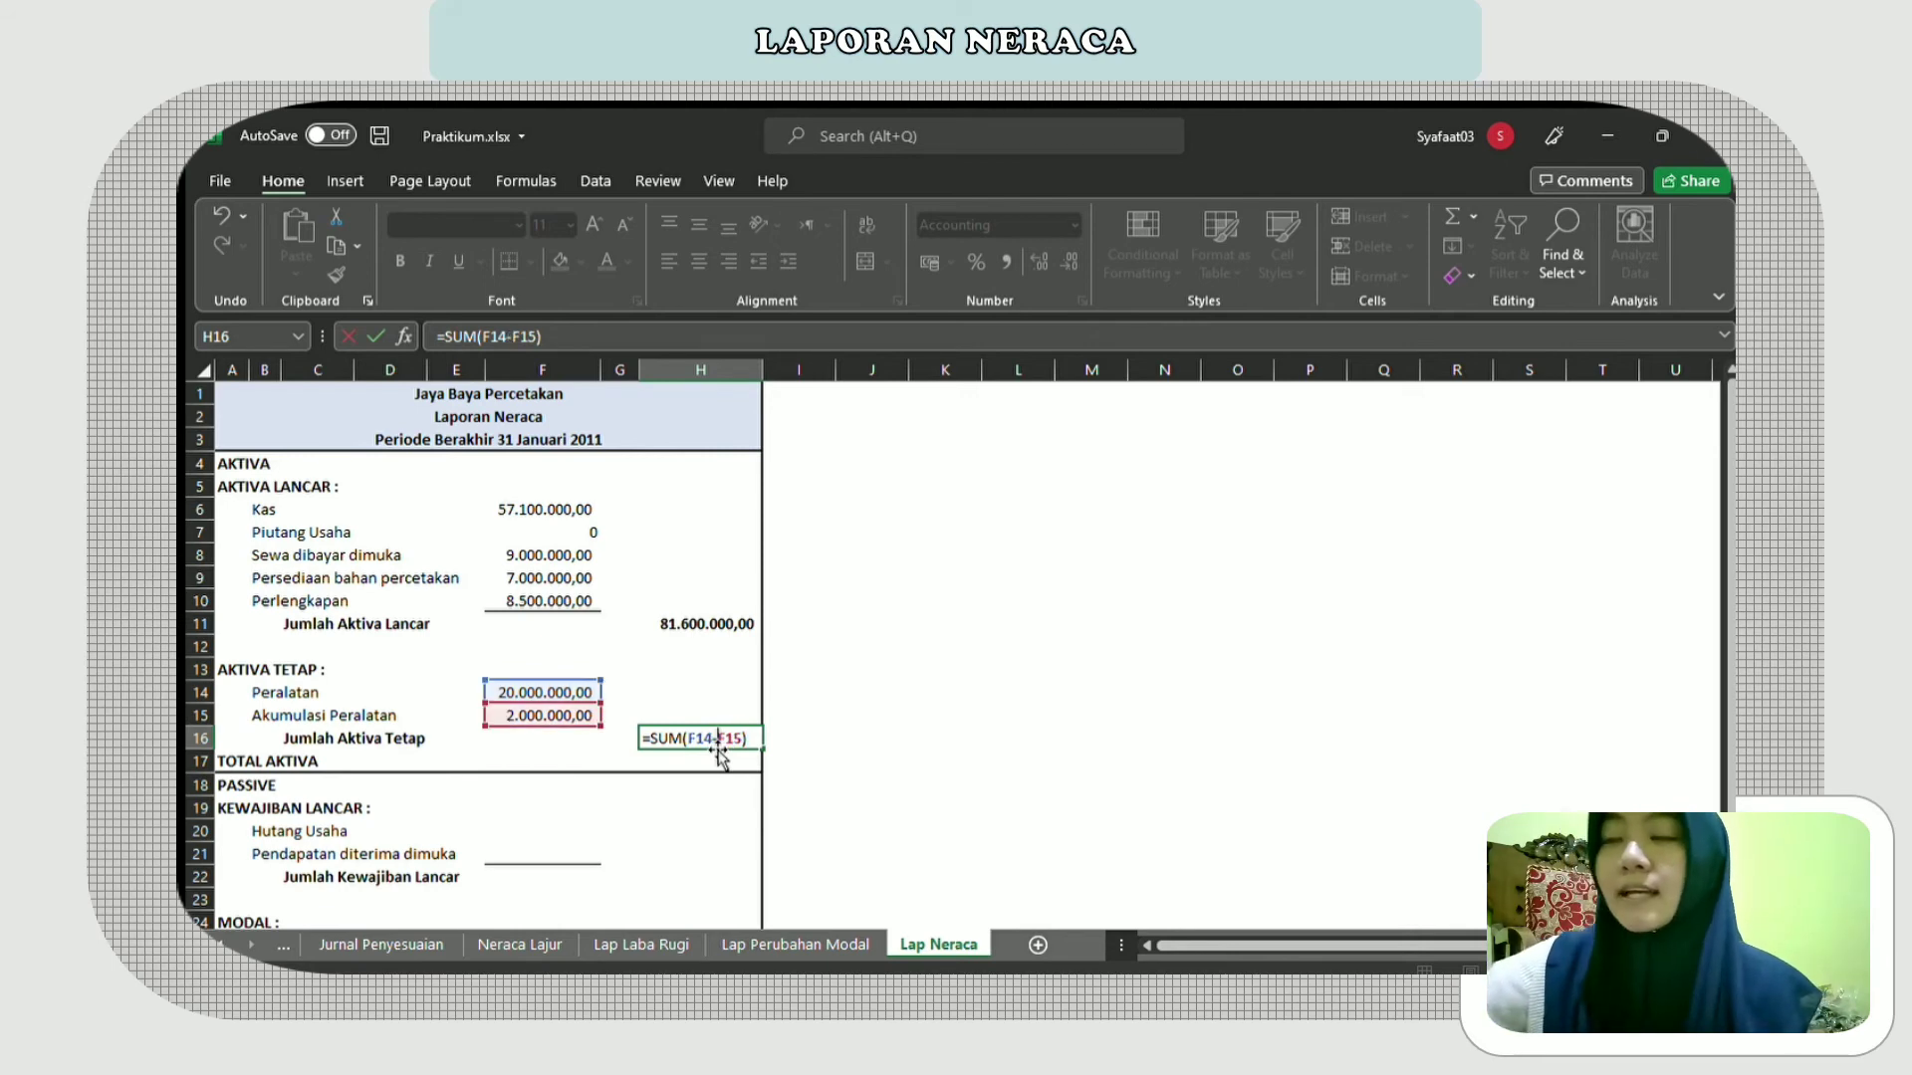
key(Return)
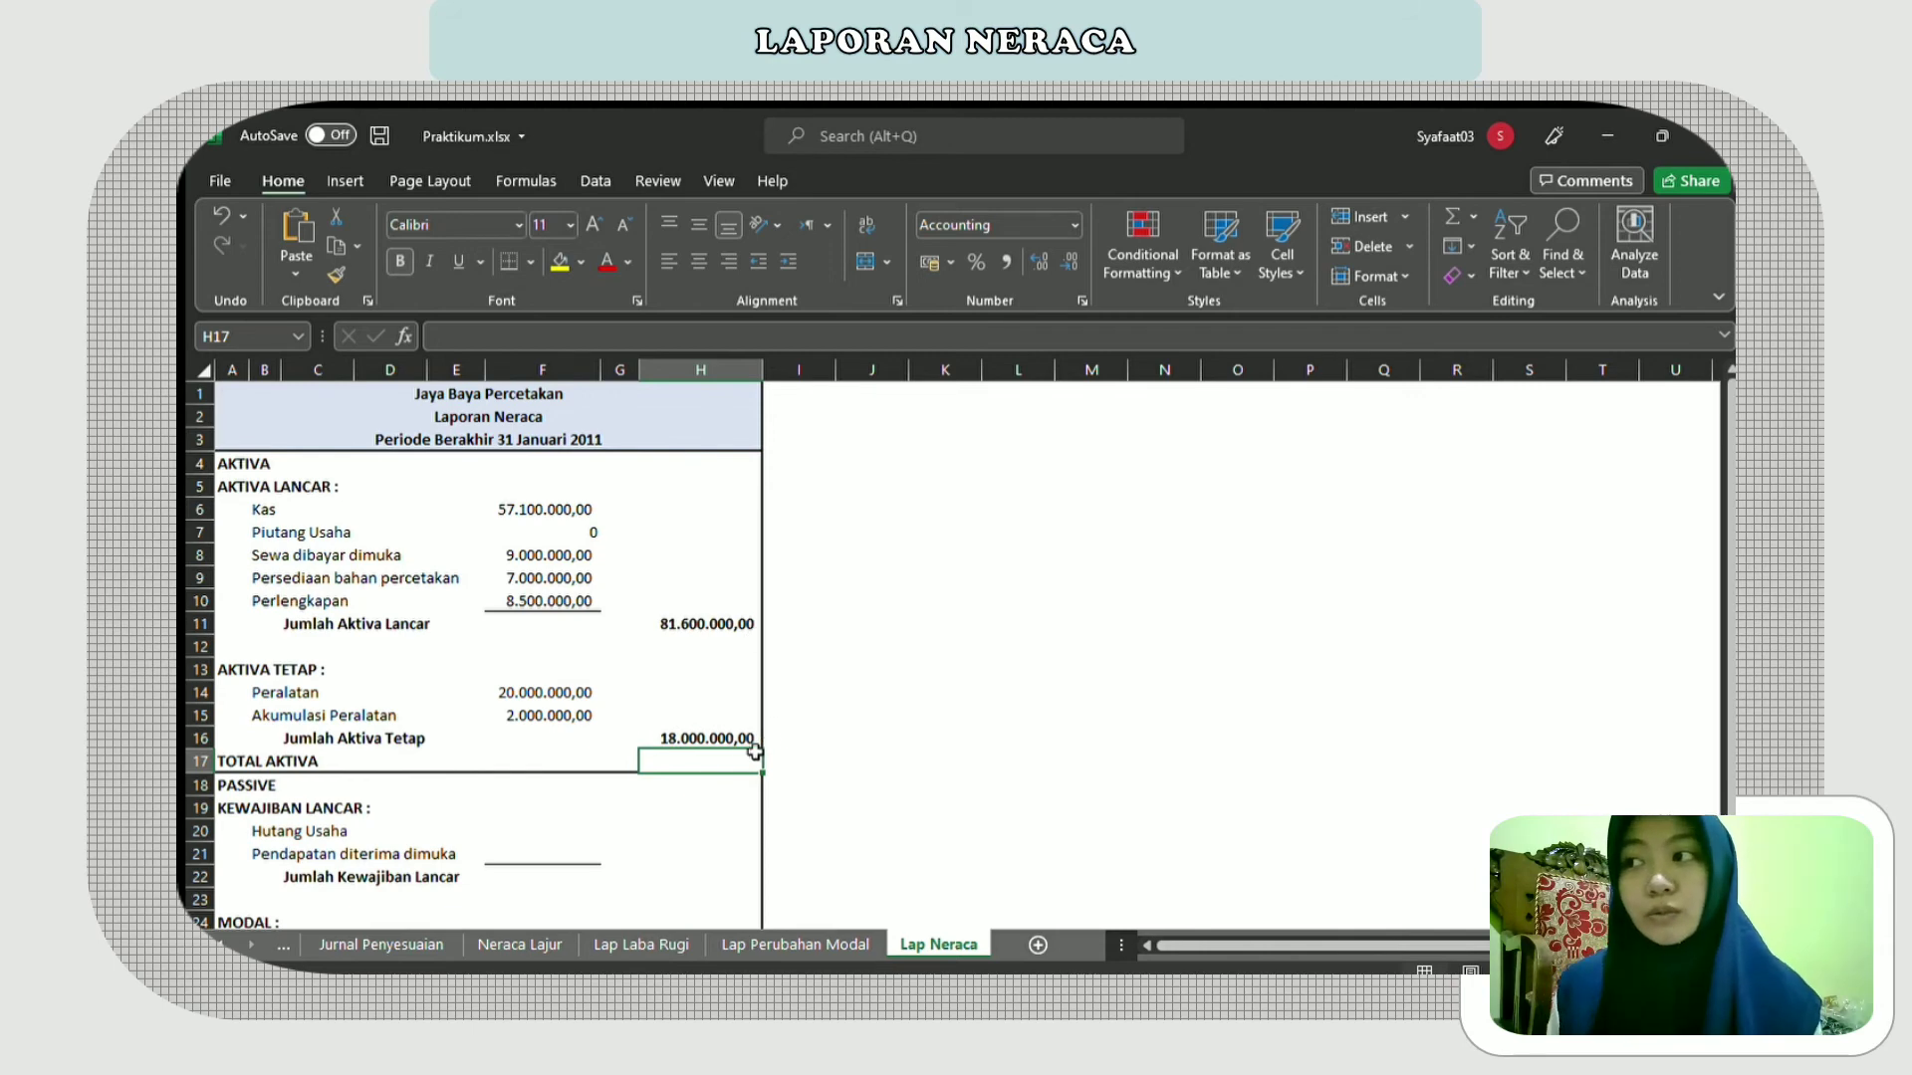
- Calculate TOTAL AKTIVA in H17 by adding the current and fixed asset totals with =SUM(H11:H16)
scroll(755, 751, down, 1)
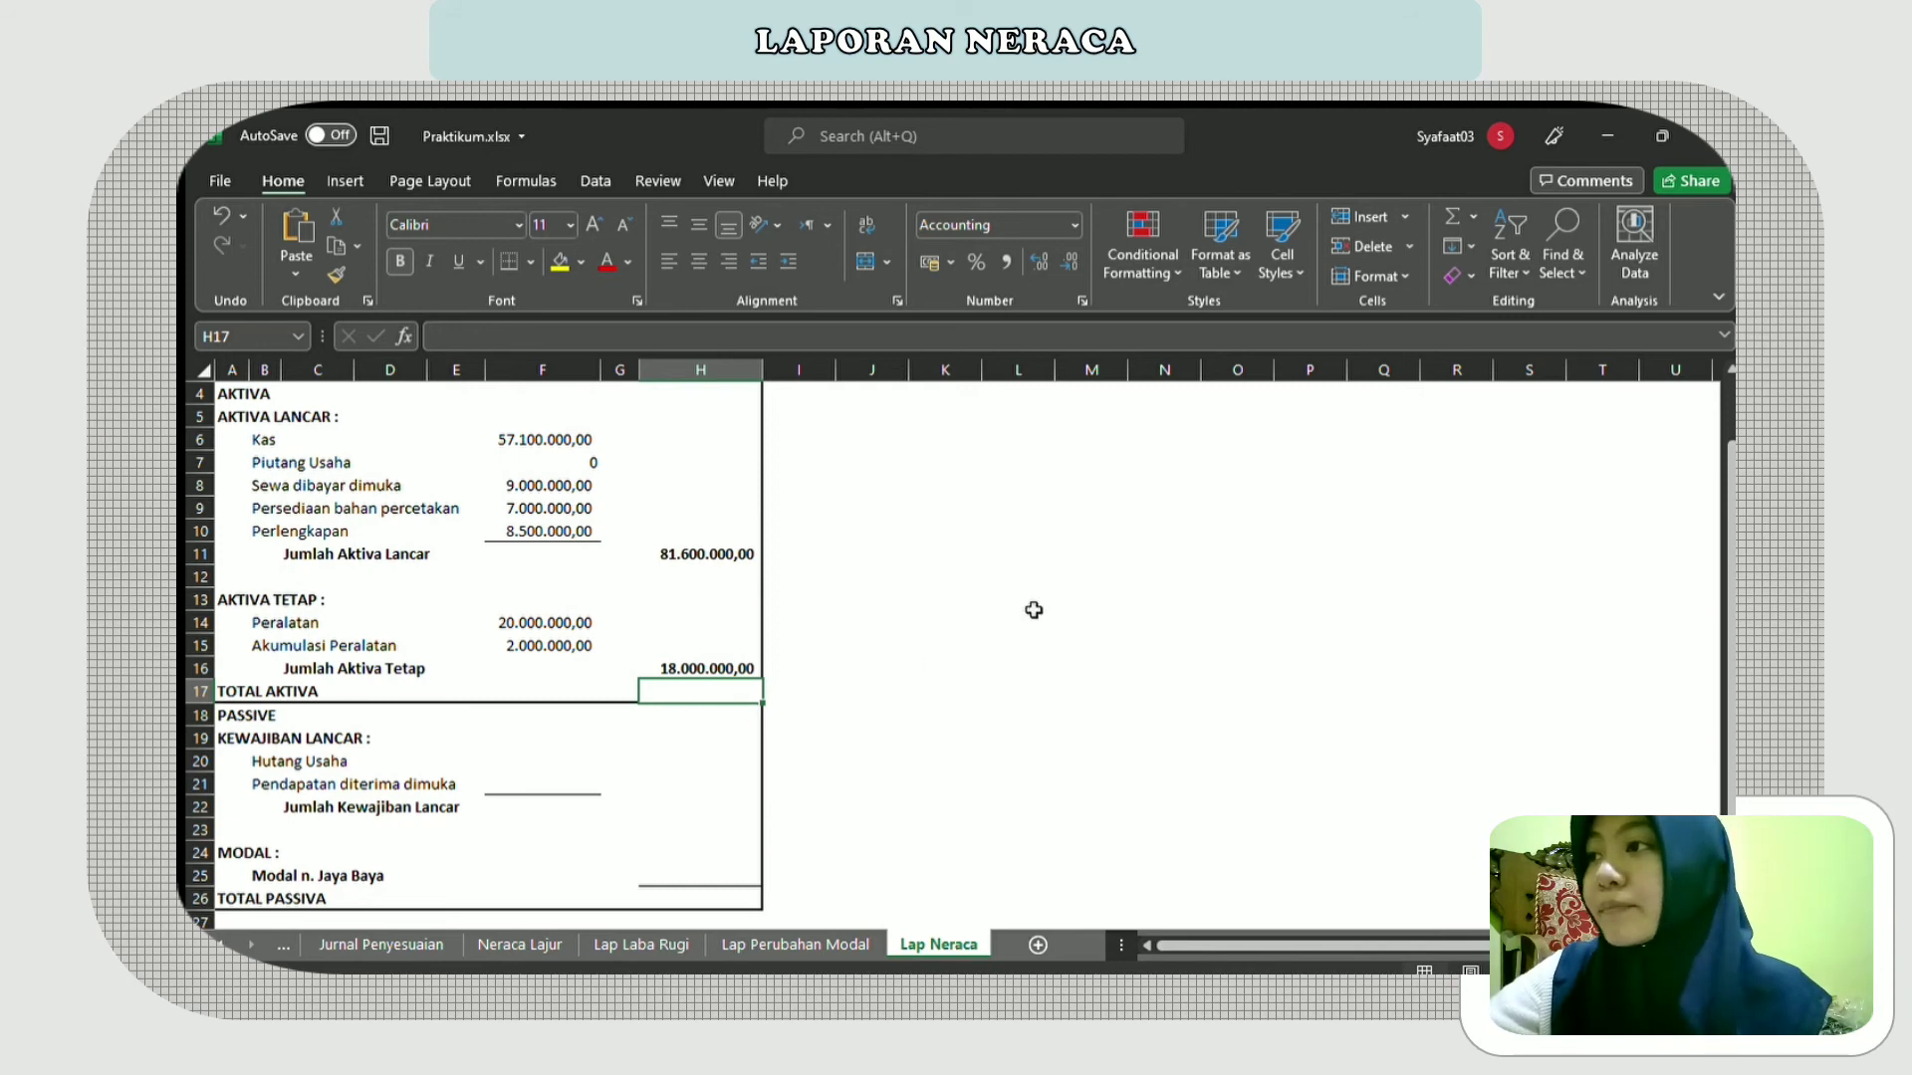
click(1452, 216)
scroll(819, 641, up, 1)
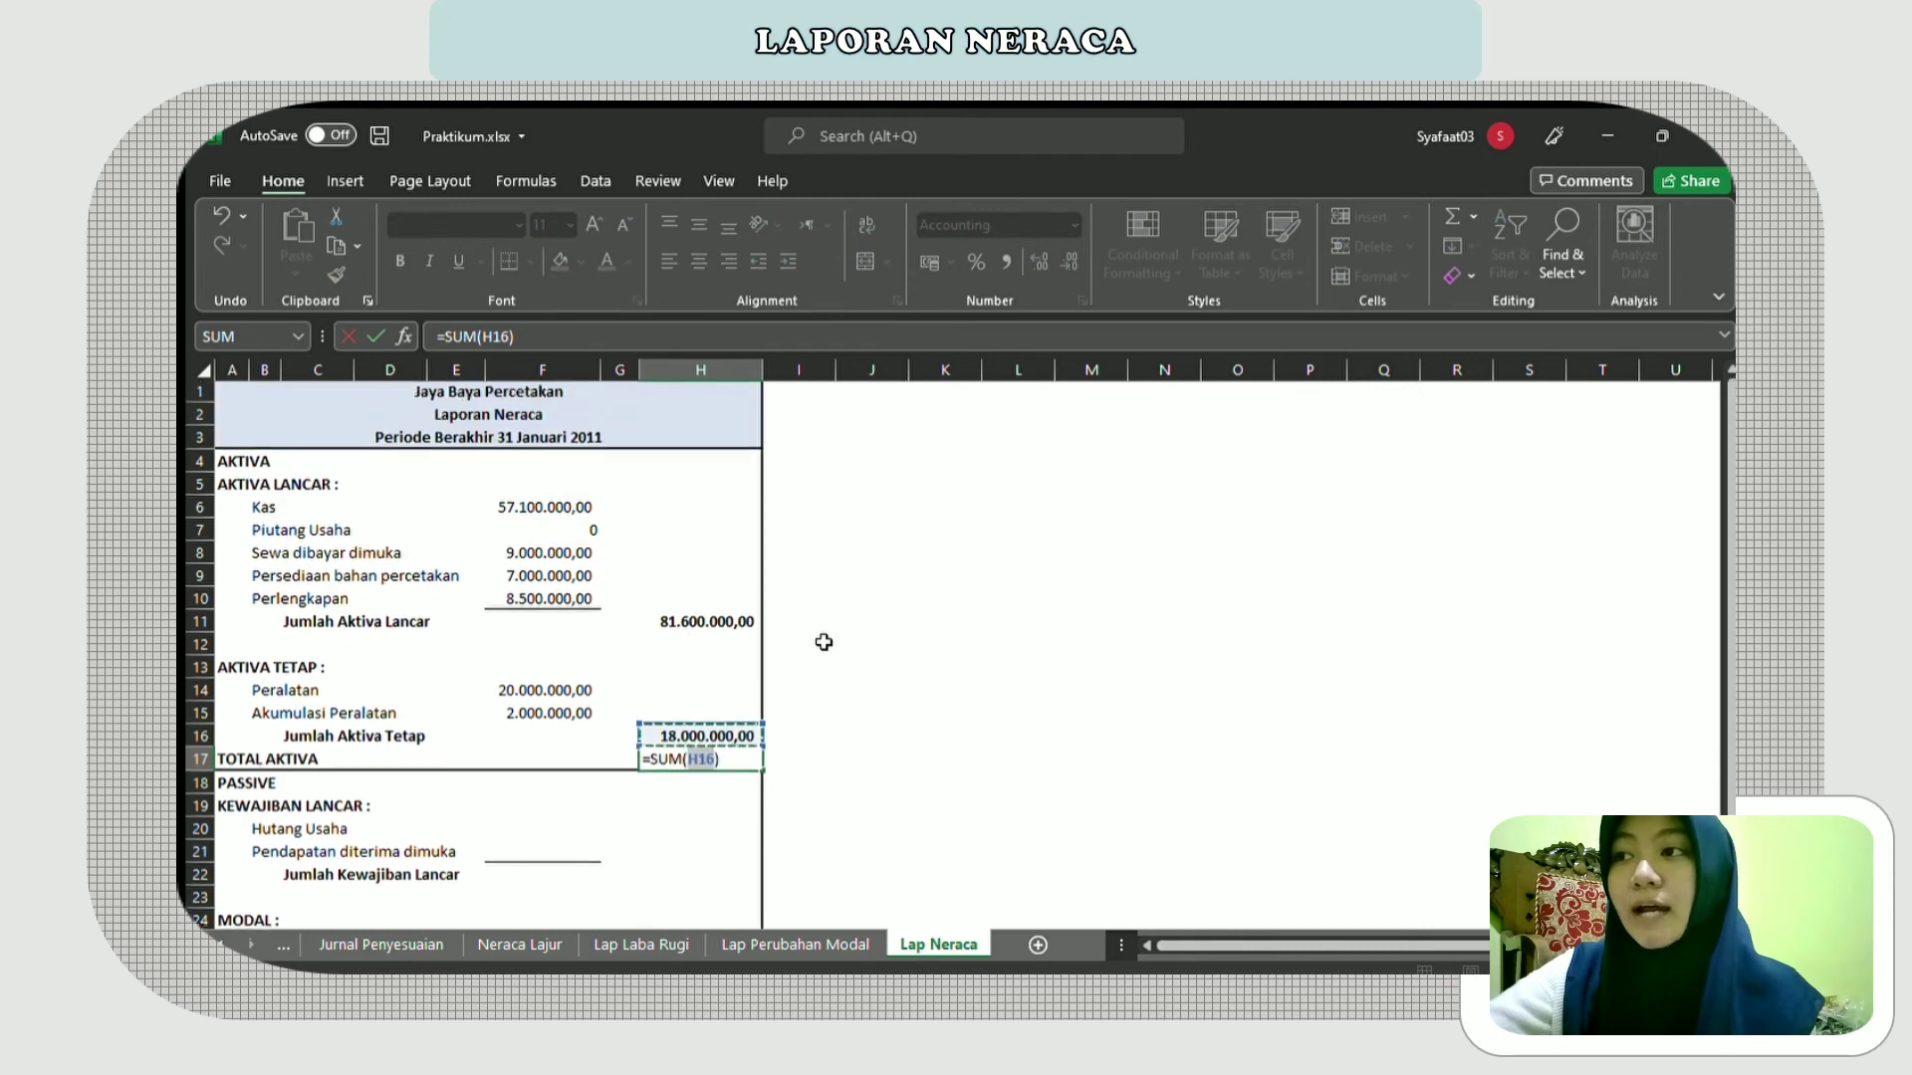
click(719, 623)
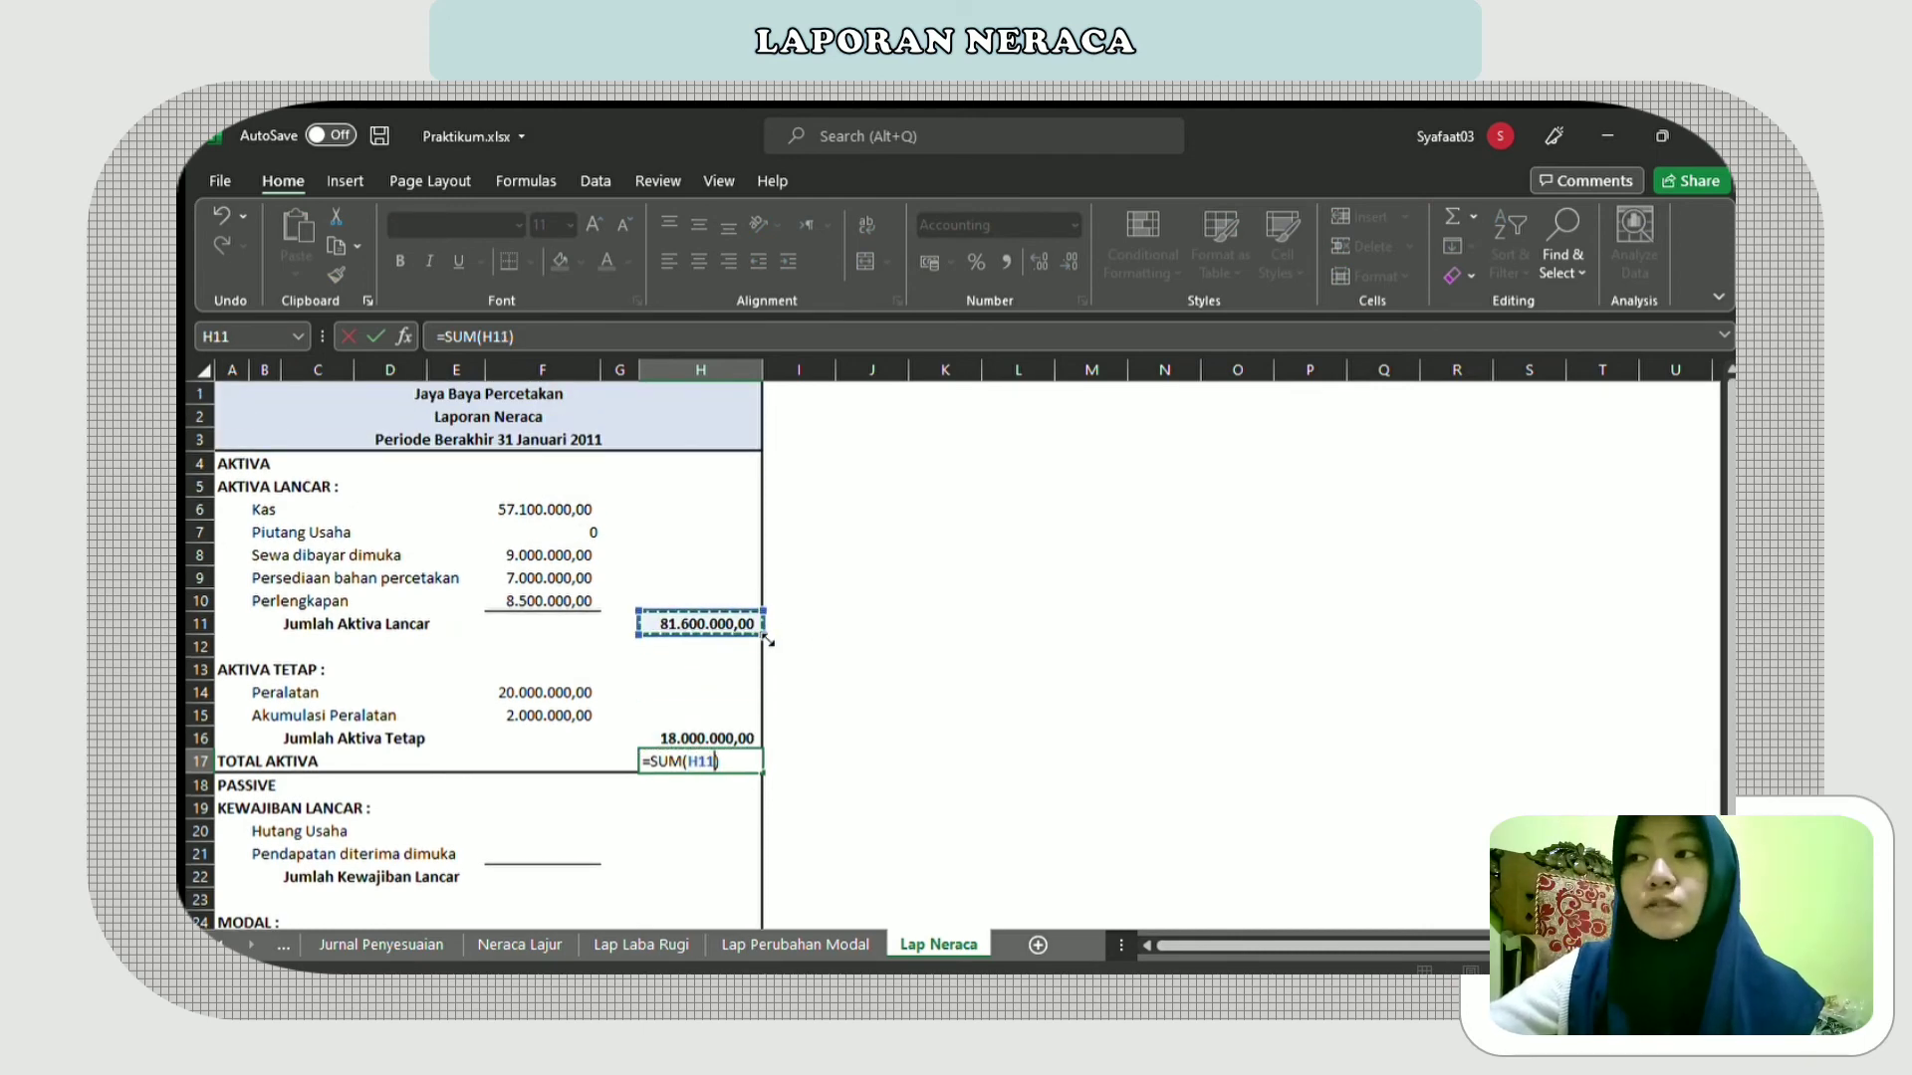
drag(769, 642, 745, 738)
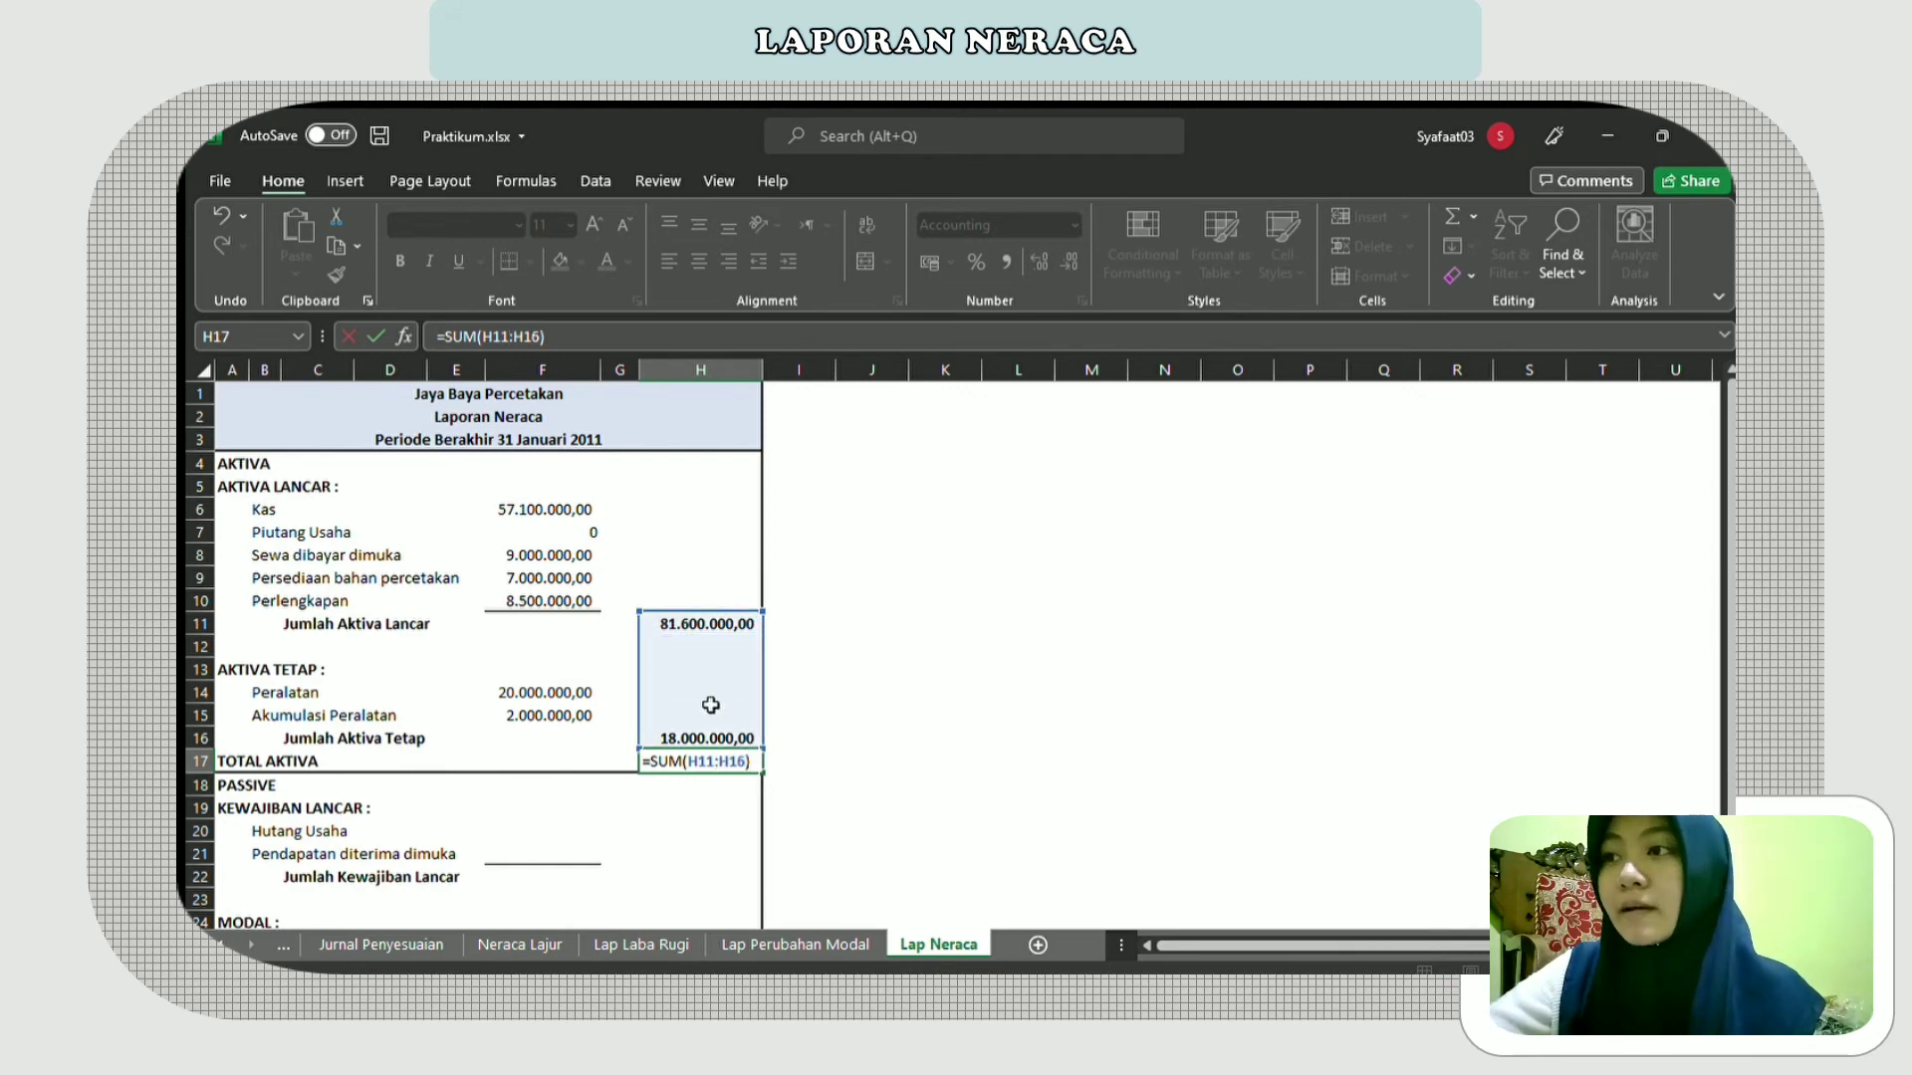
key(Return)
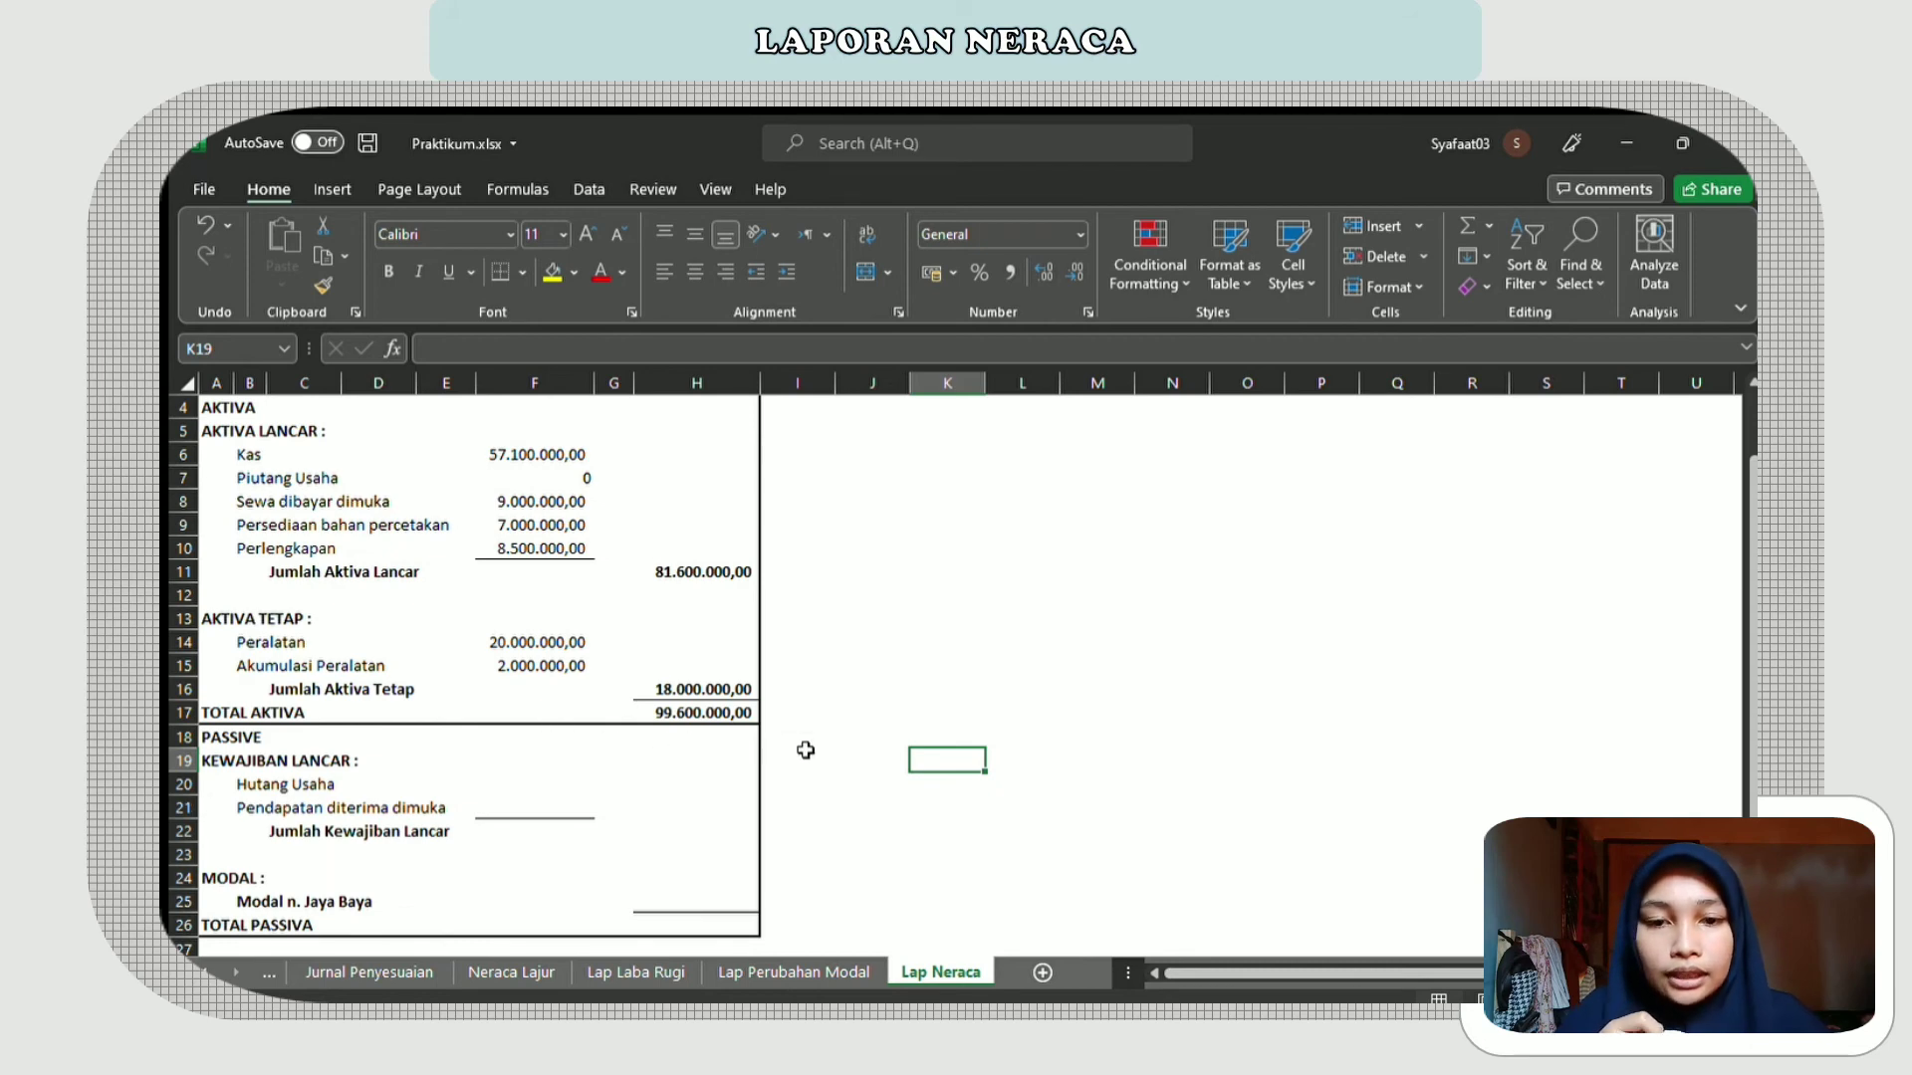
- Link Hutang Usaha in F20 to its Neraca credit balance with ='Neraca Lajur'!L13
scroll(806, 751, up, 1)
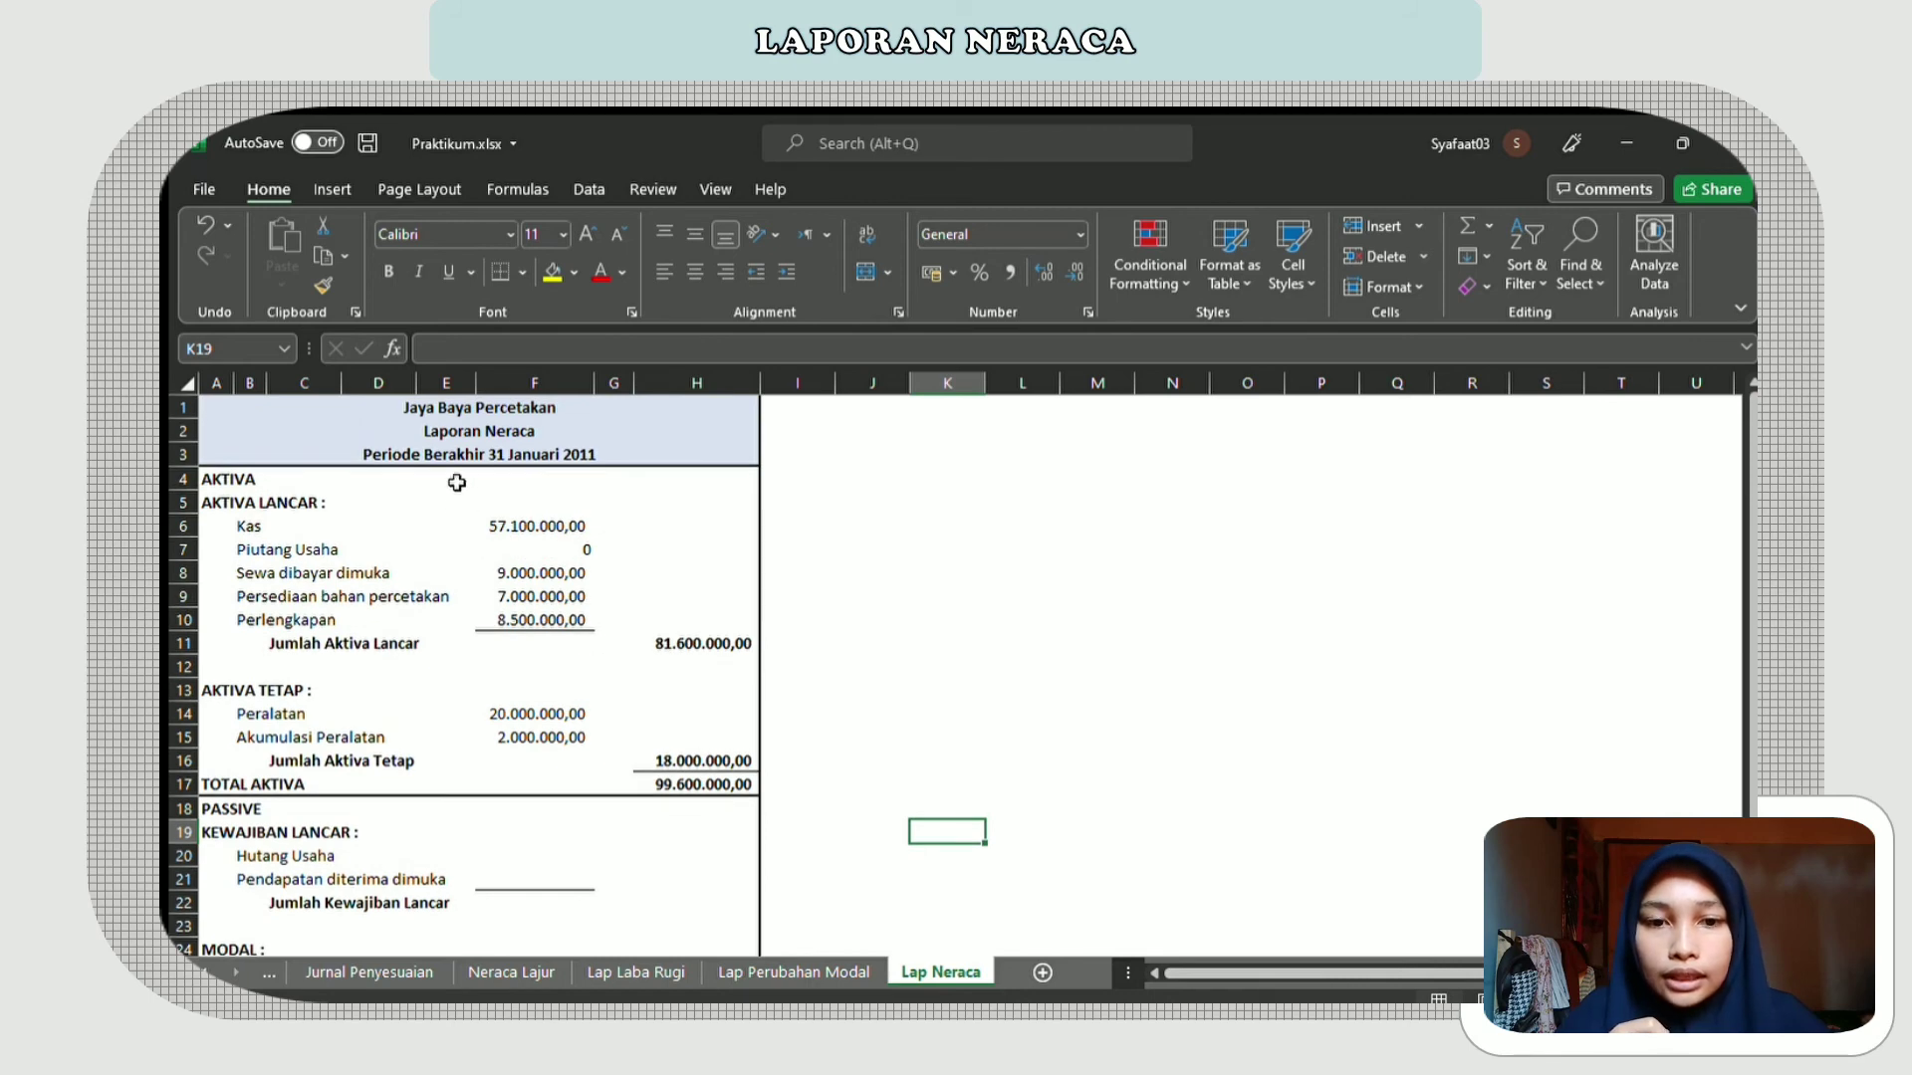
scroll(823, 785, down, 2)
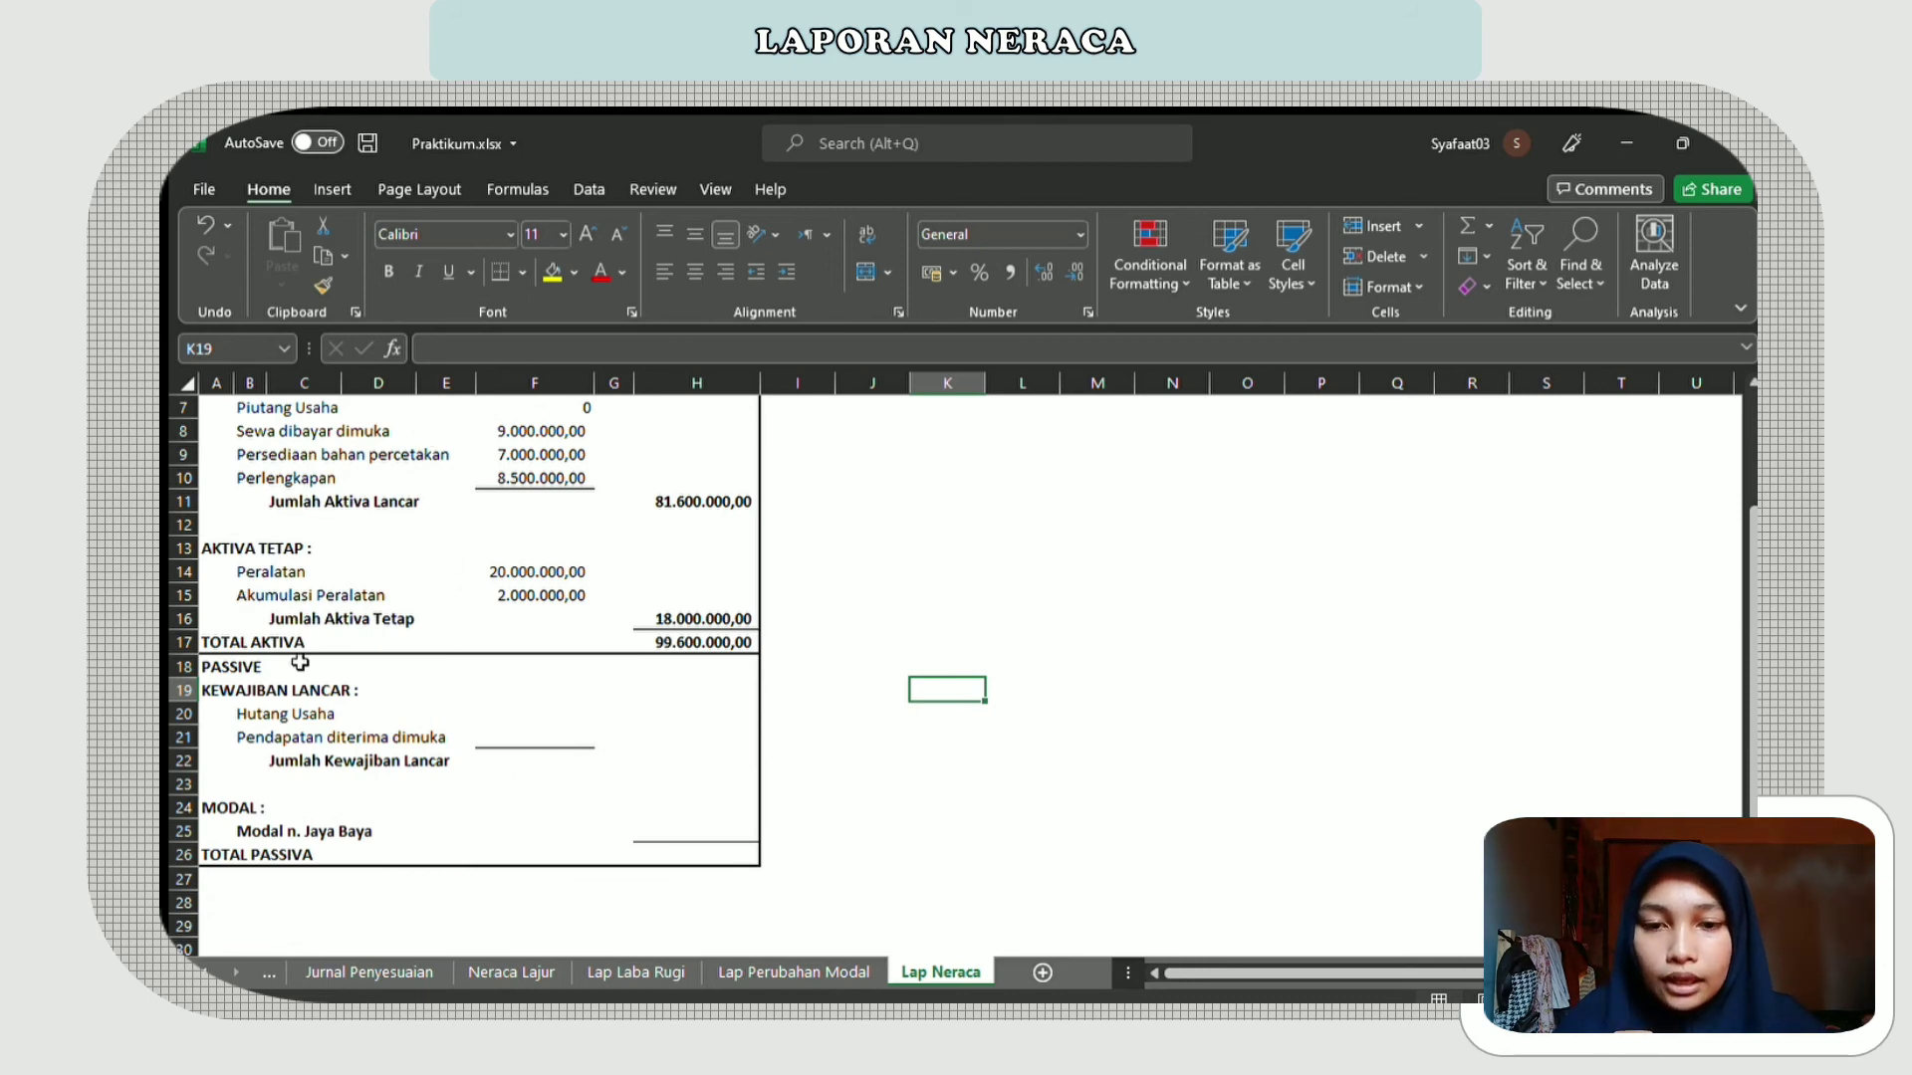
click(185, 714)
click(496, 706)
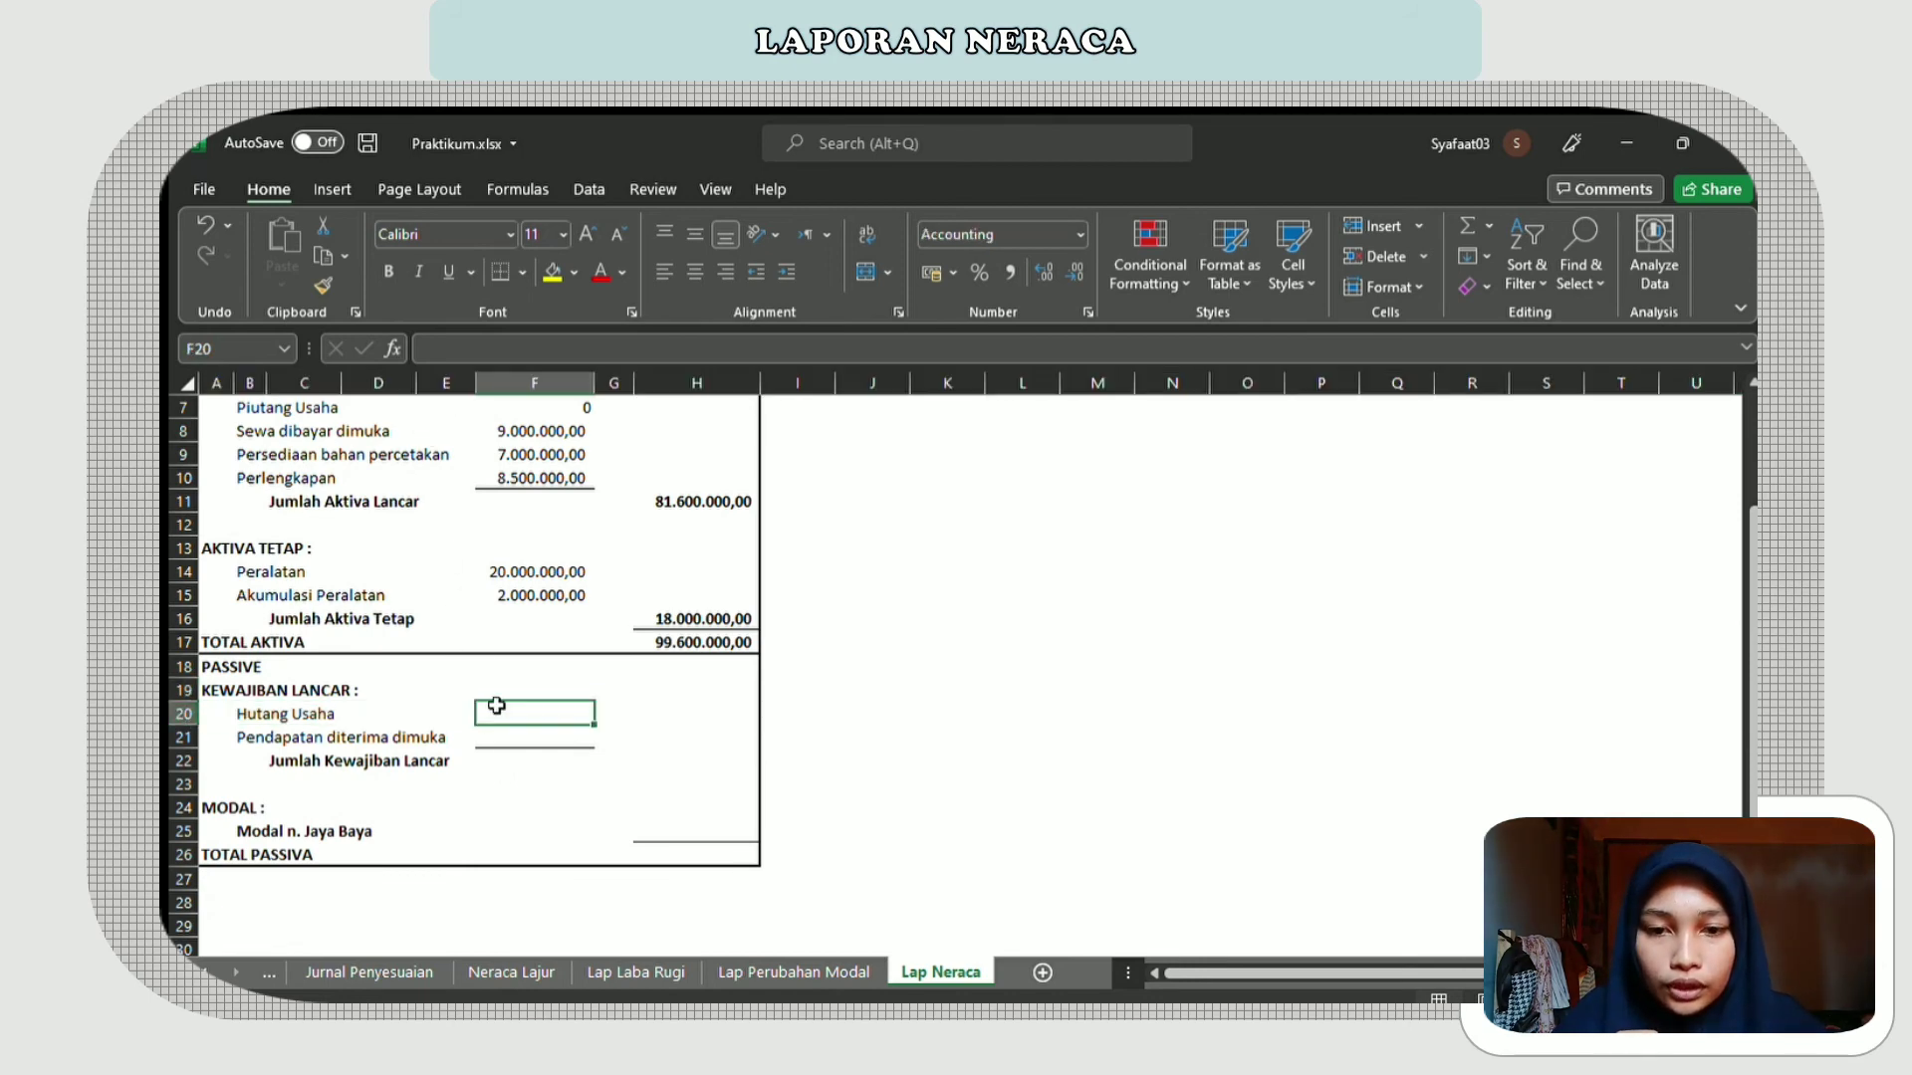
text(=)
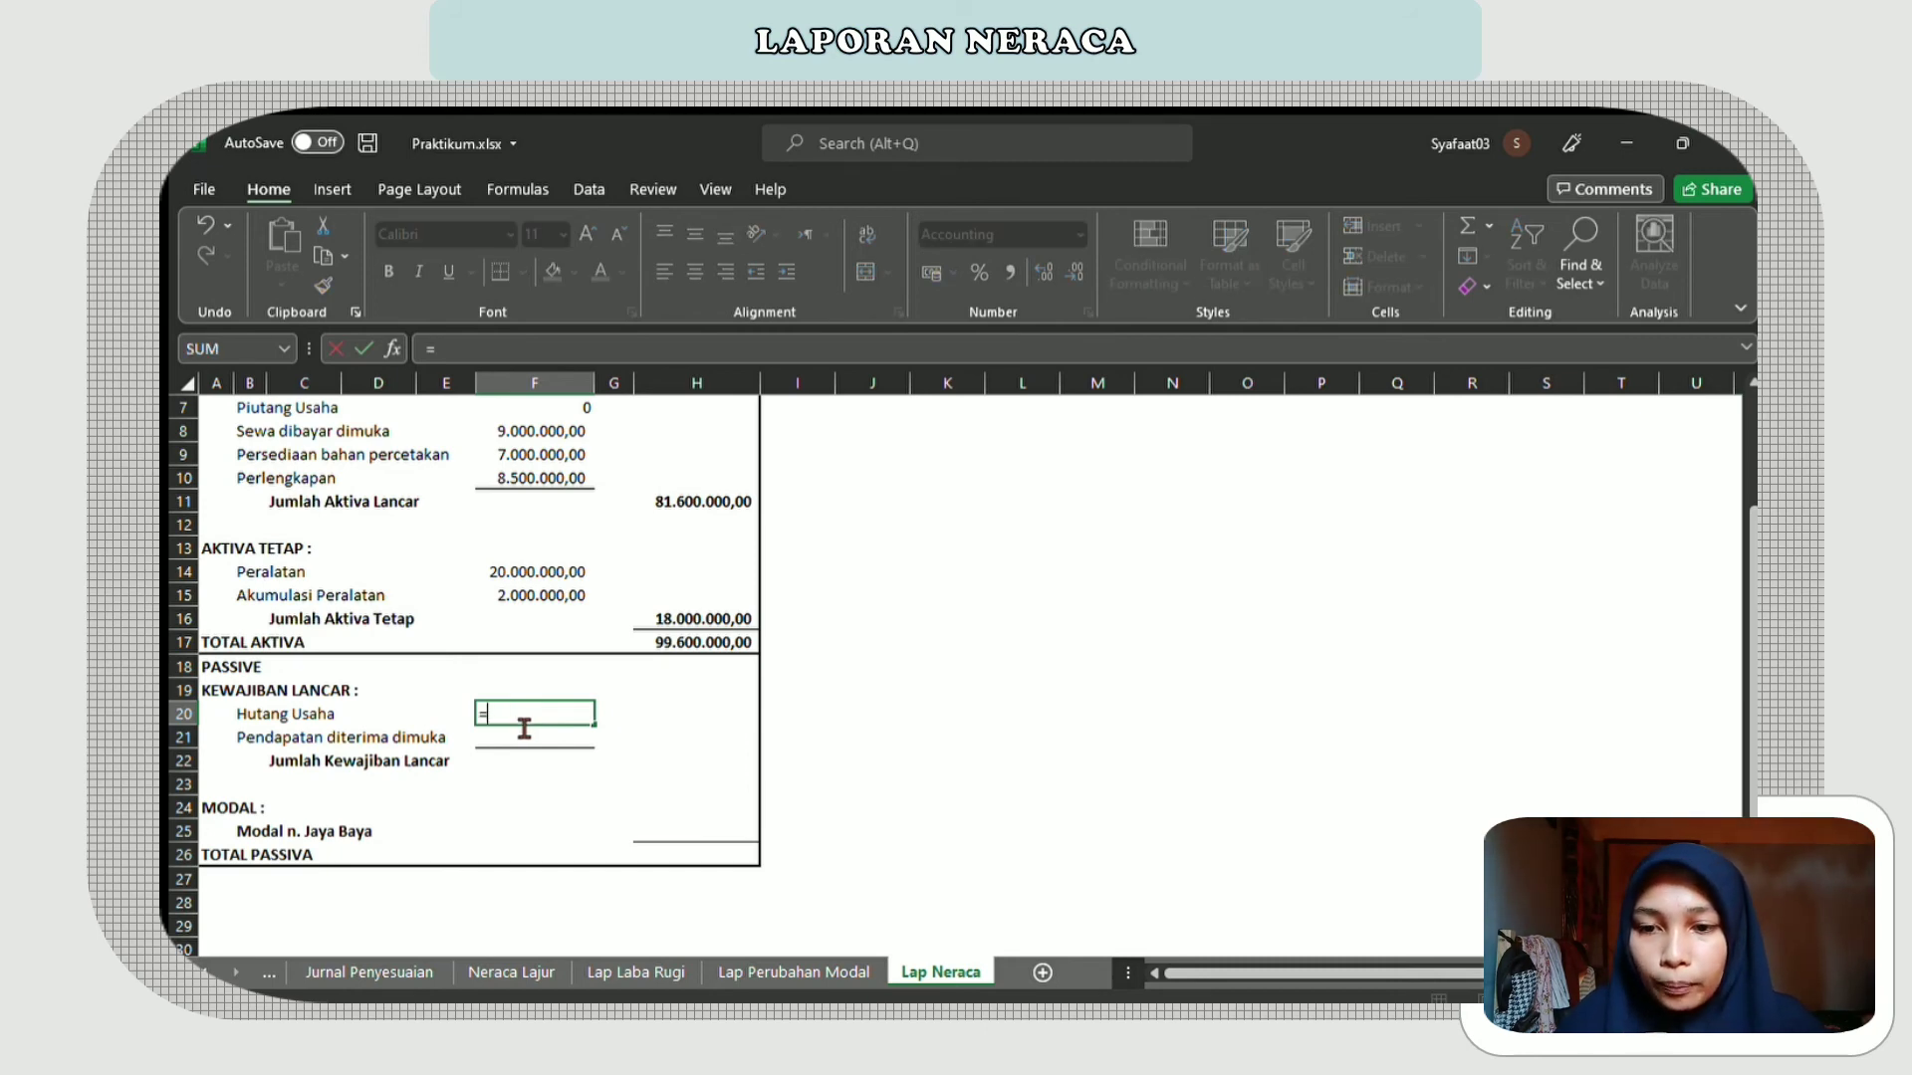
click(508, 968)
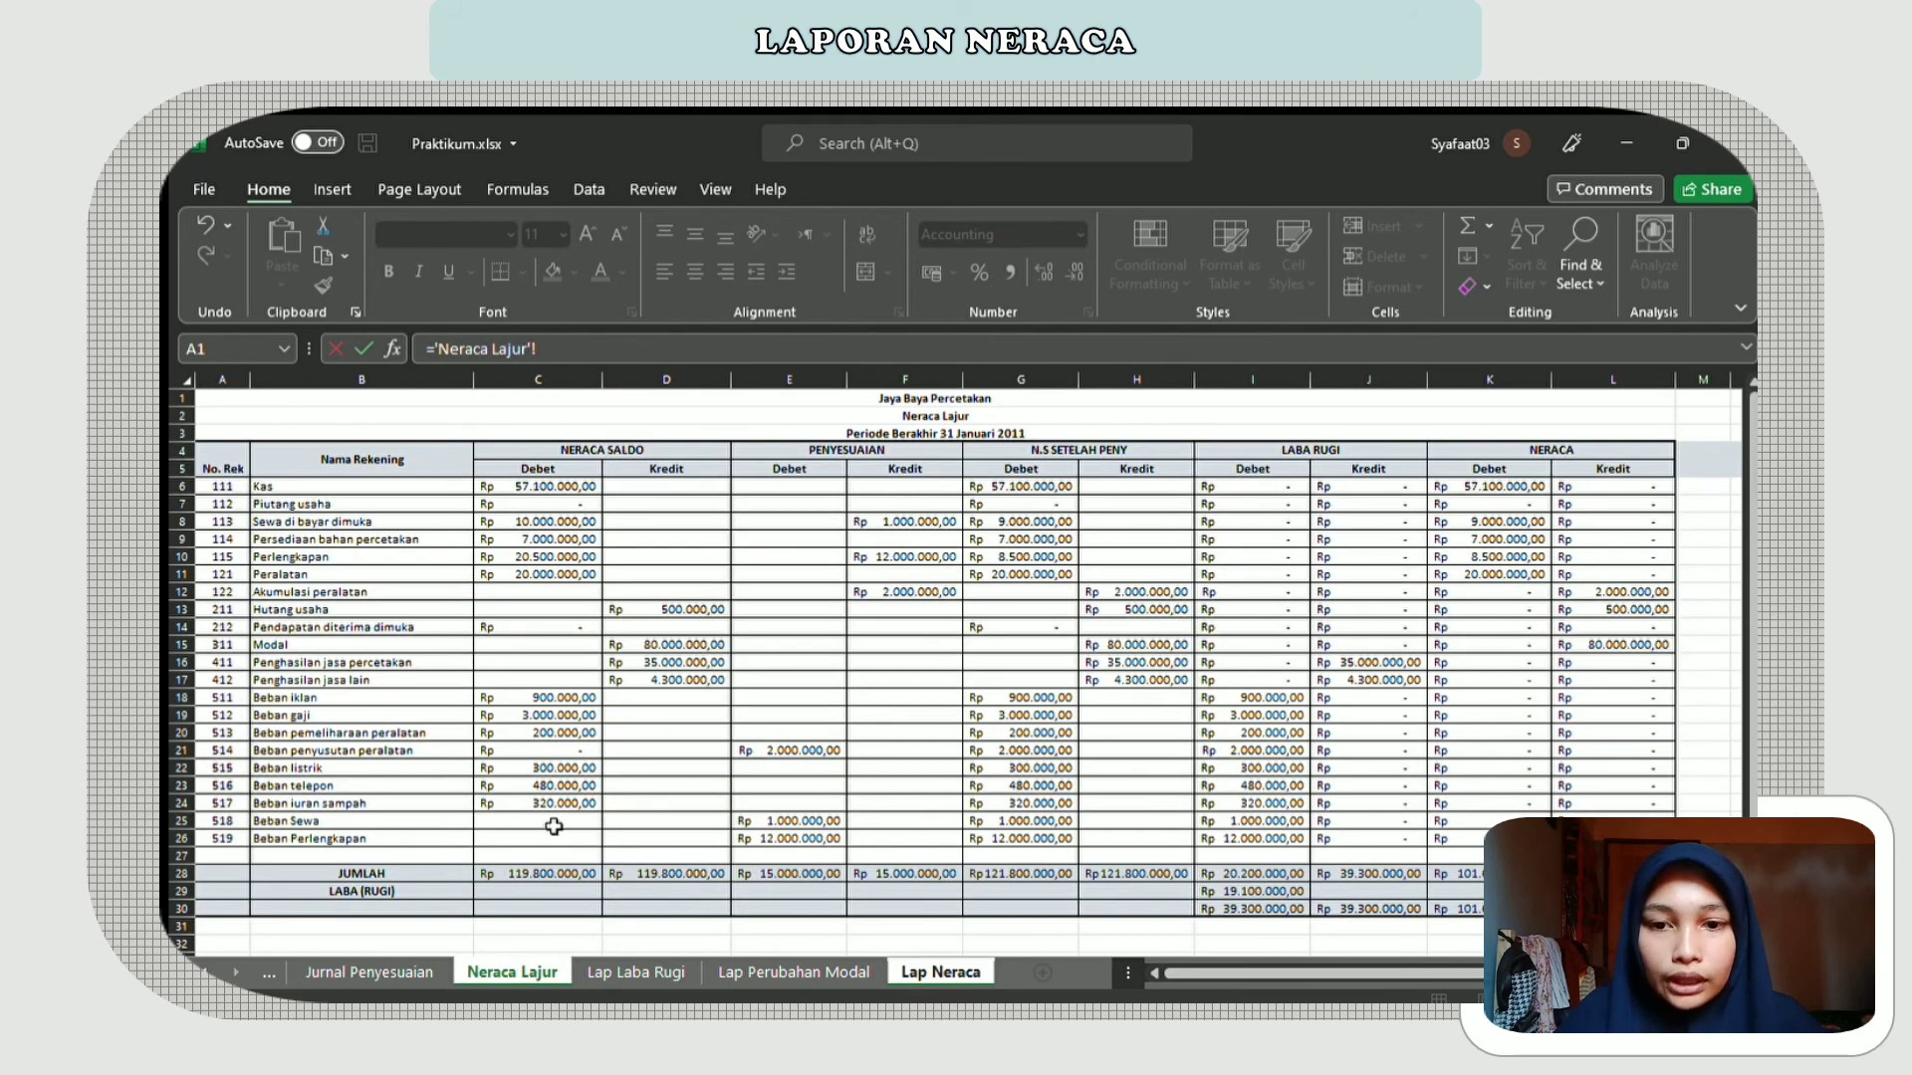
click(182, 609)
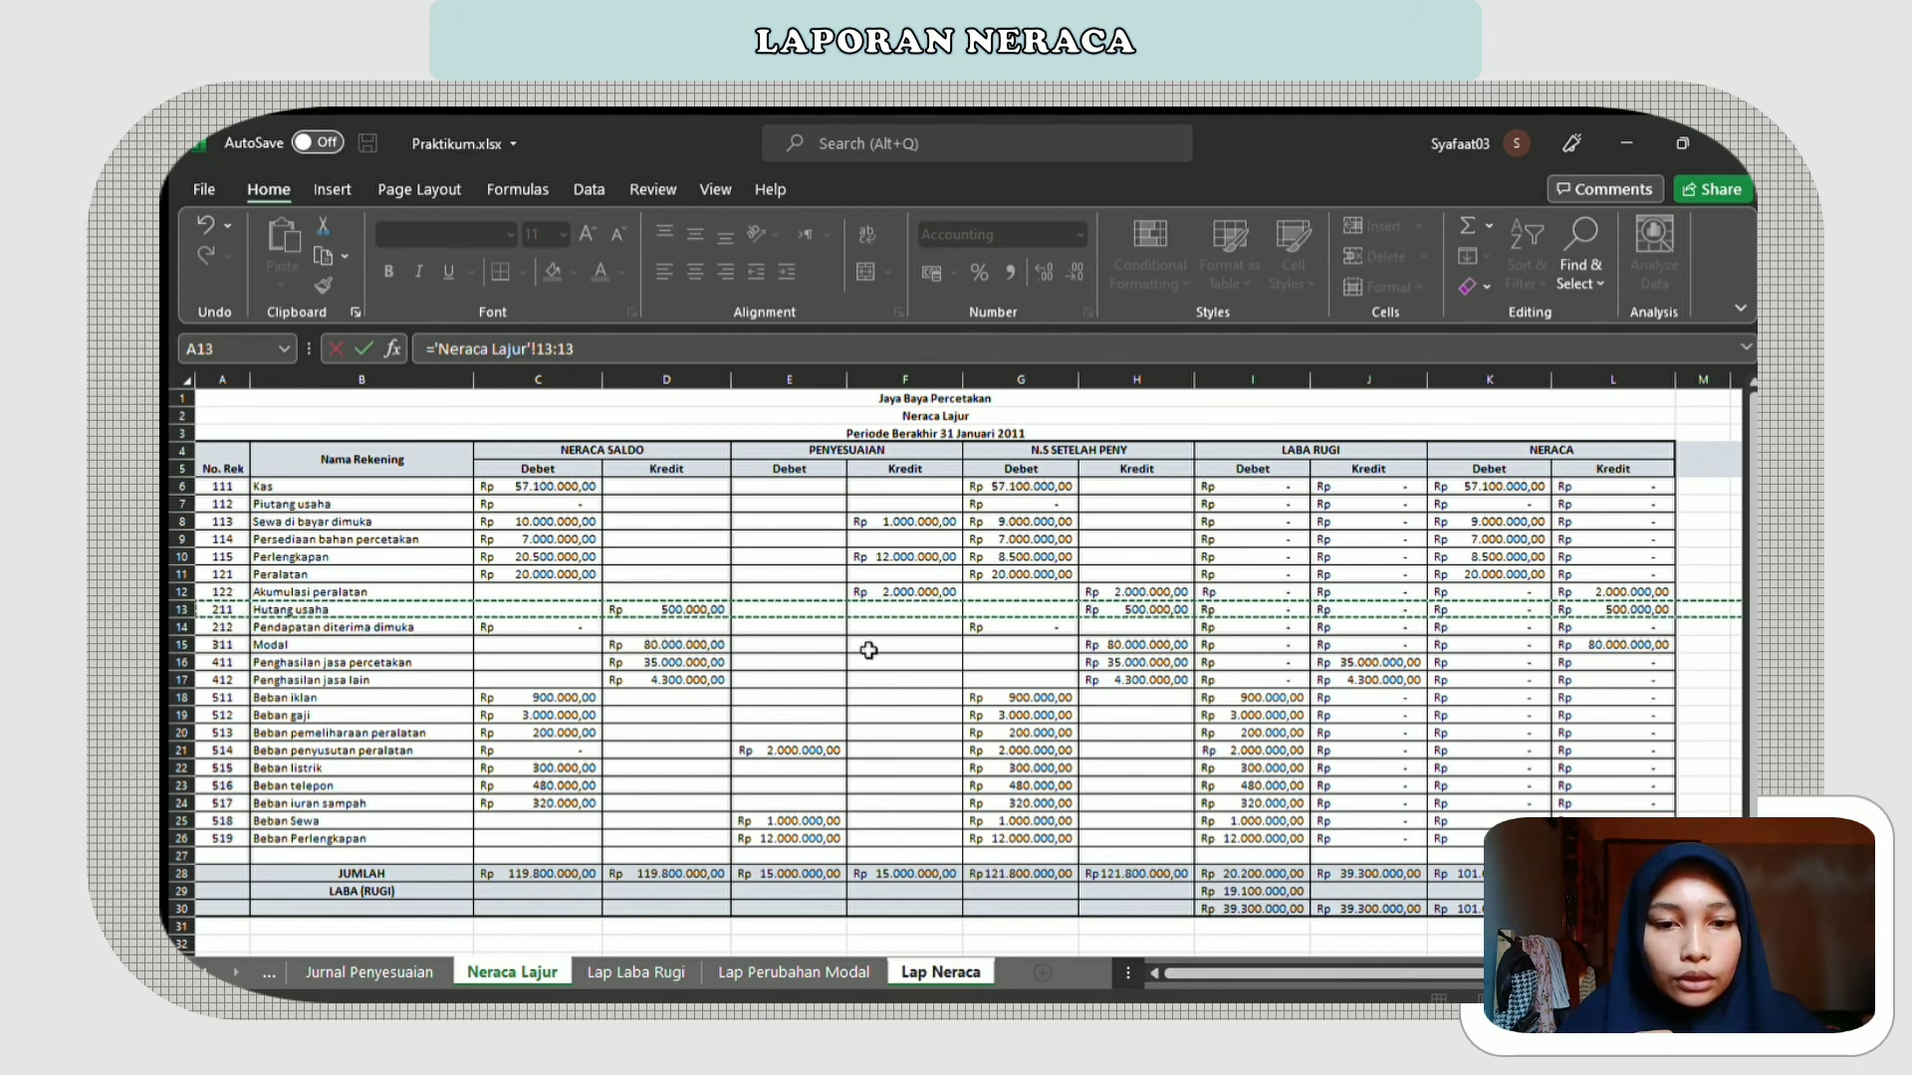
click(1584, 610)
key(Return)
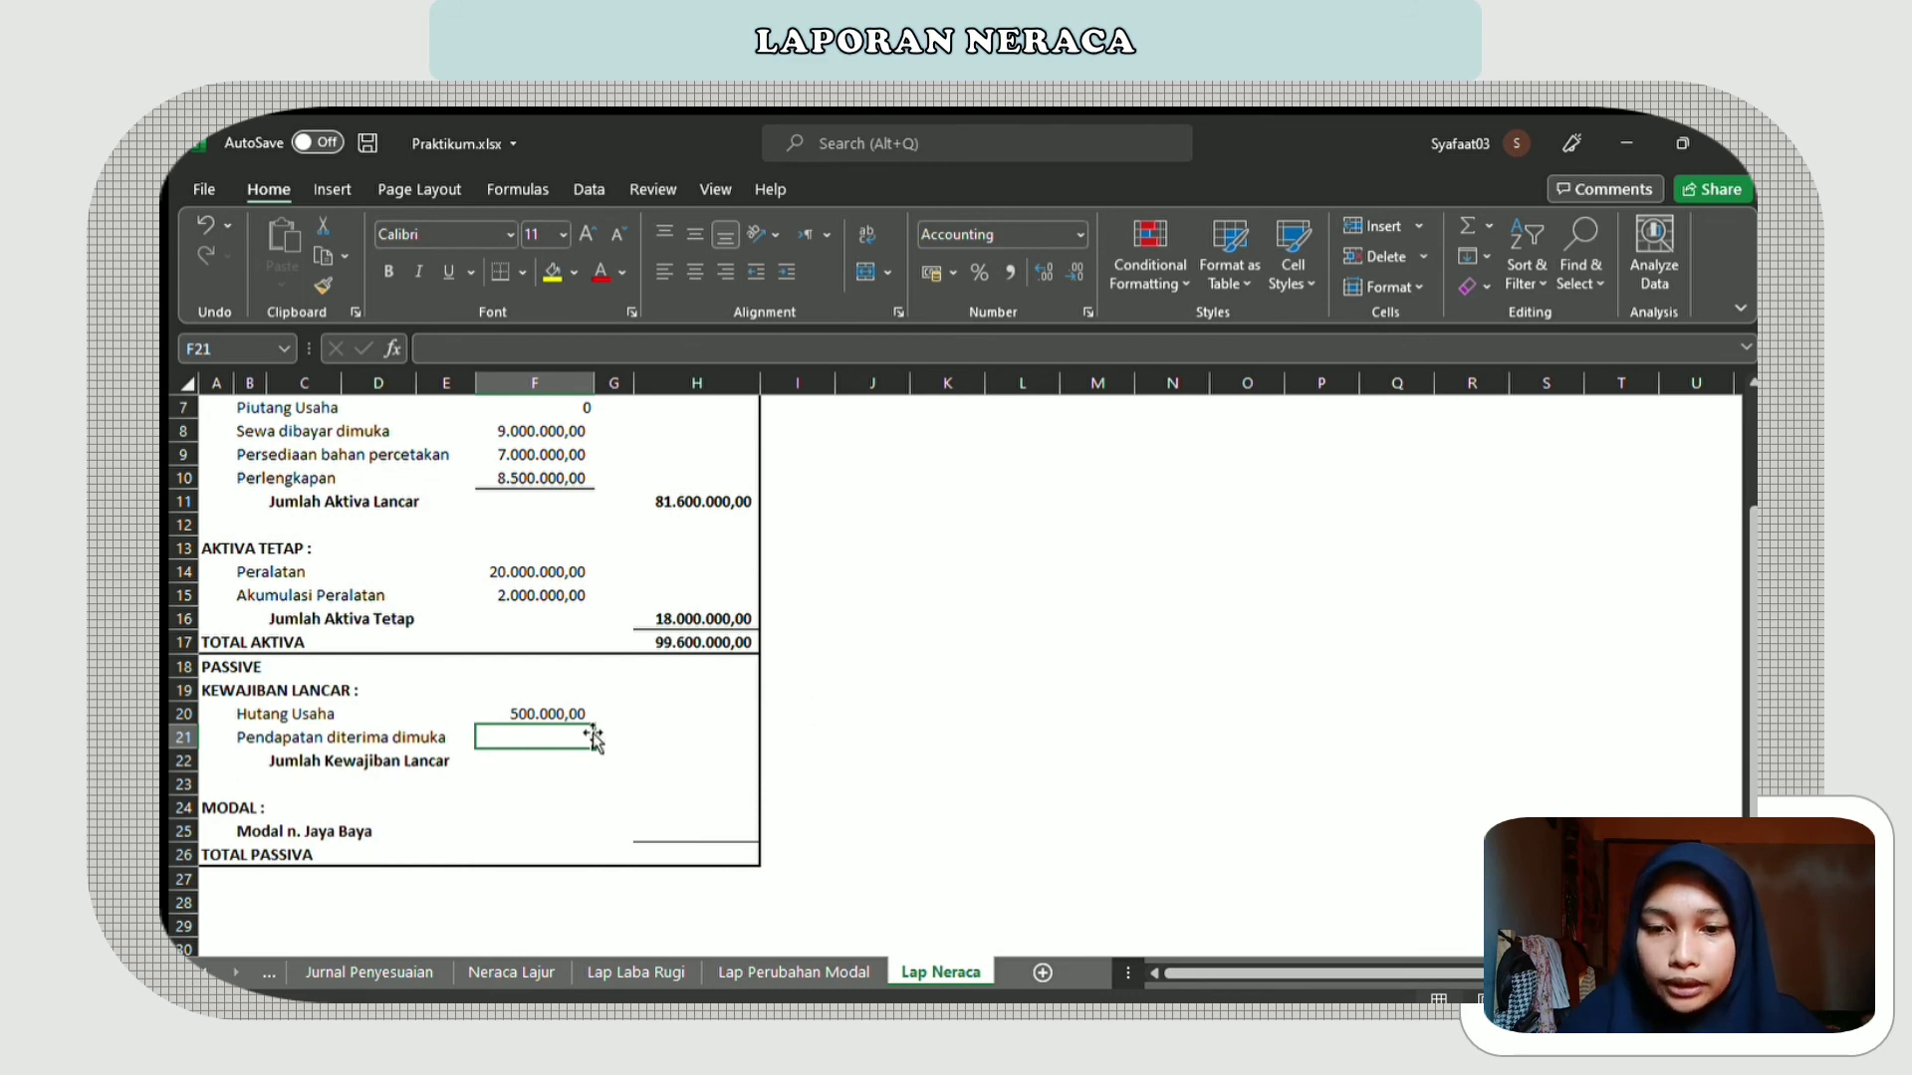
- Link Pendapatan diterima dimuka in F21 to its Neraca credit balance with ='Neraca Lajur'!L14
click(186, 732)
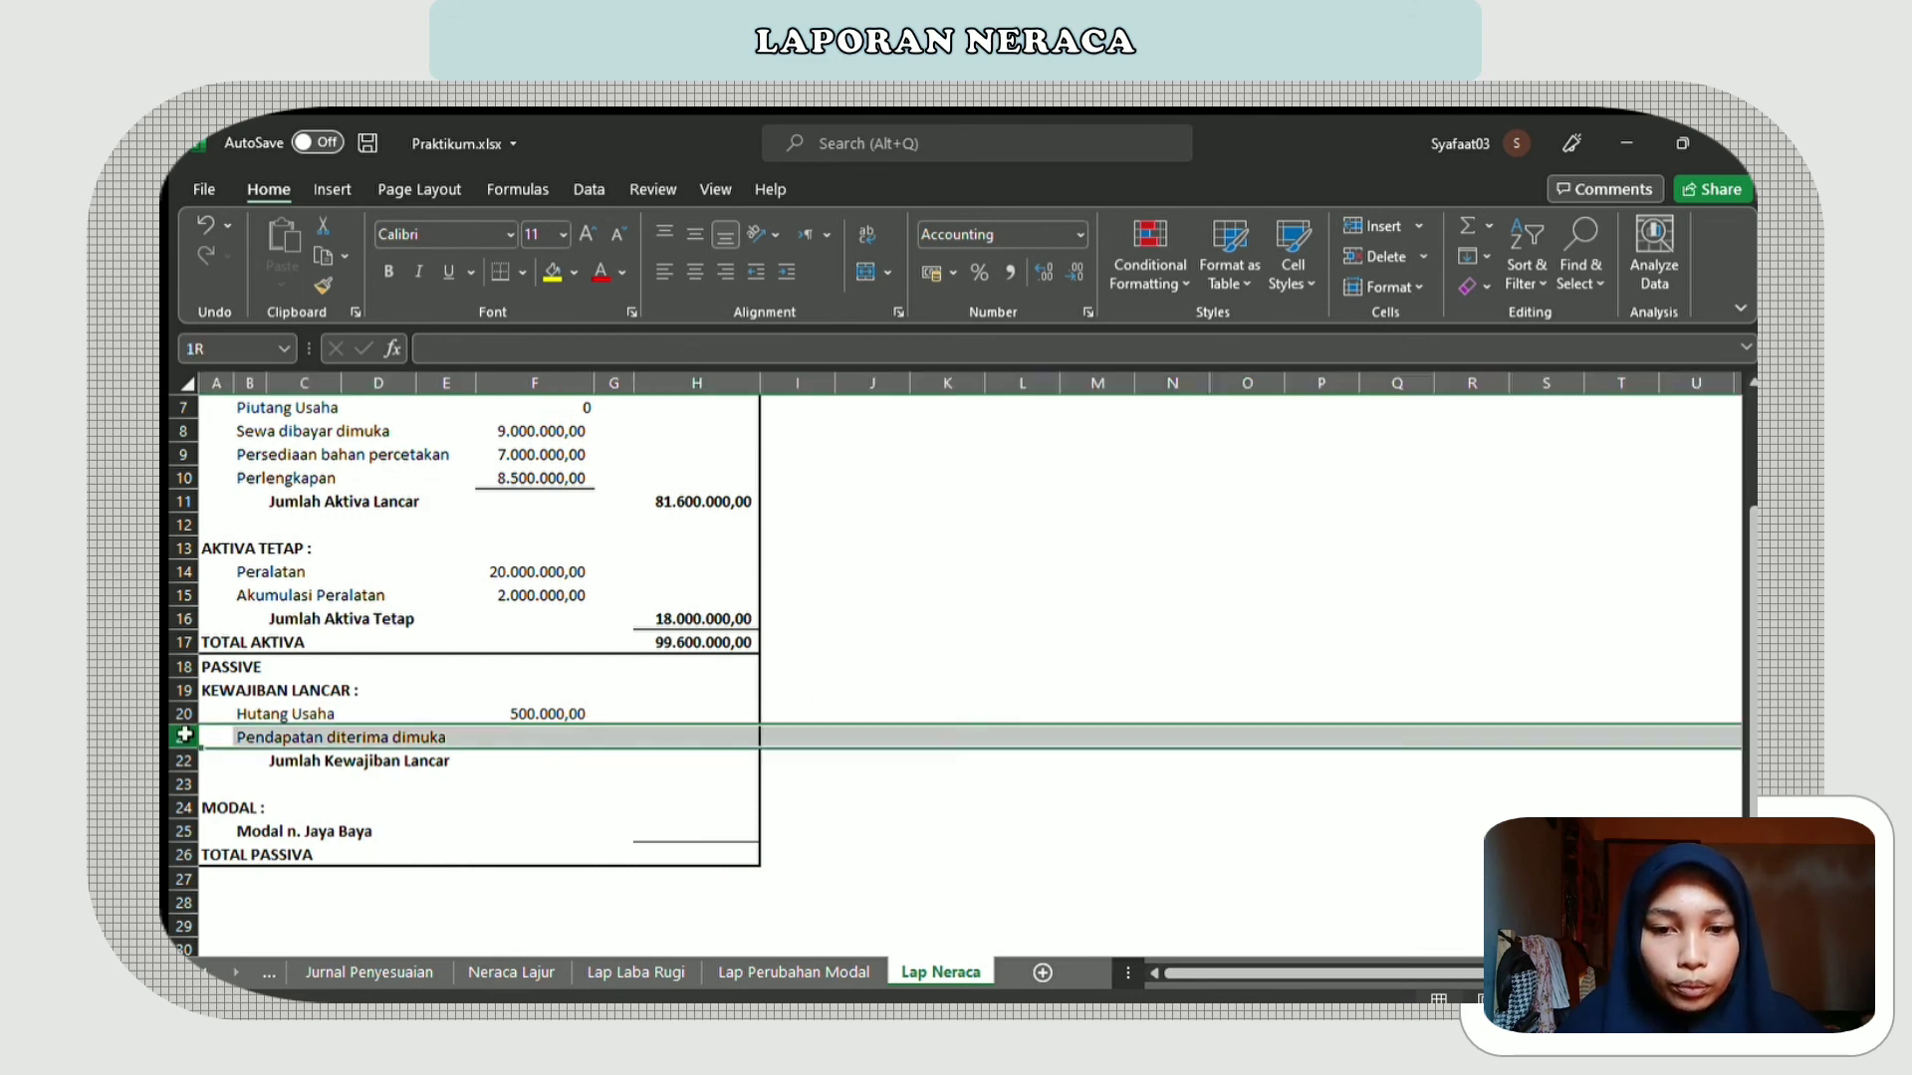
click(554, 732)
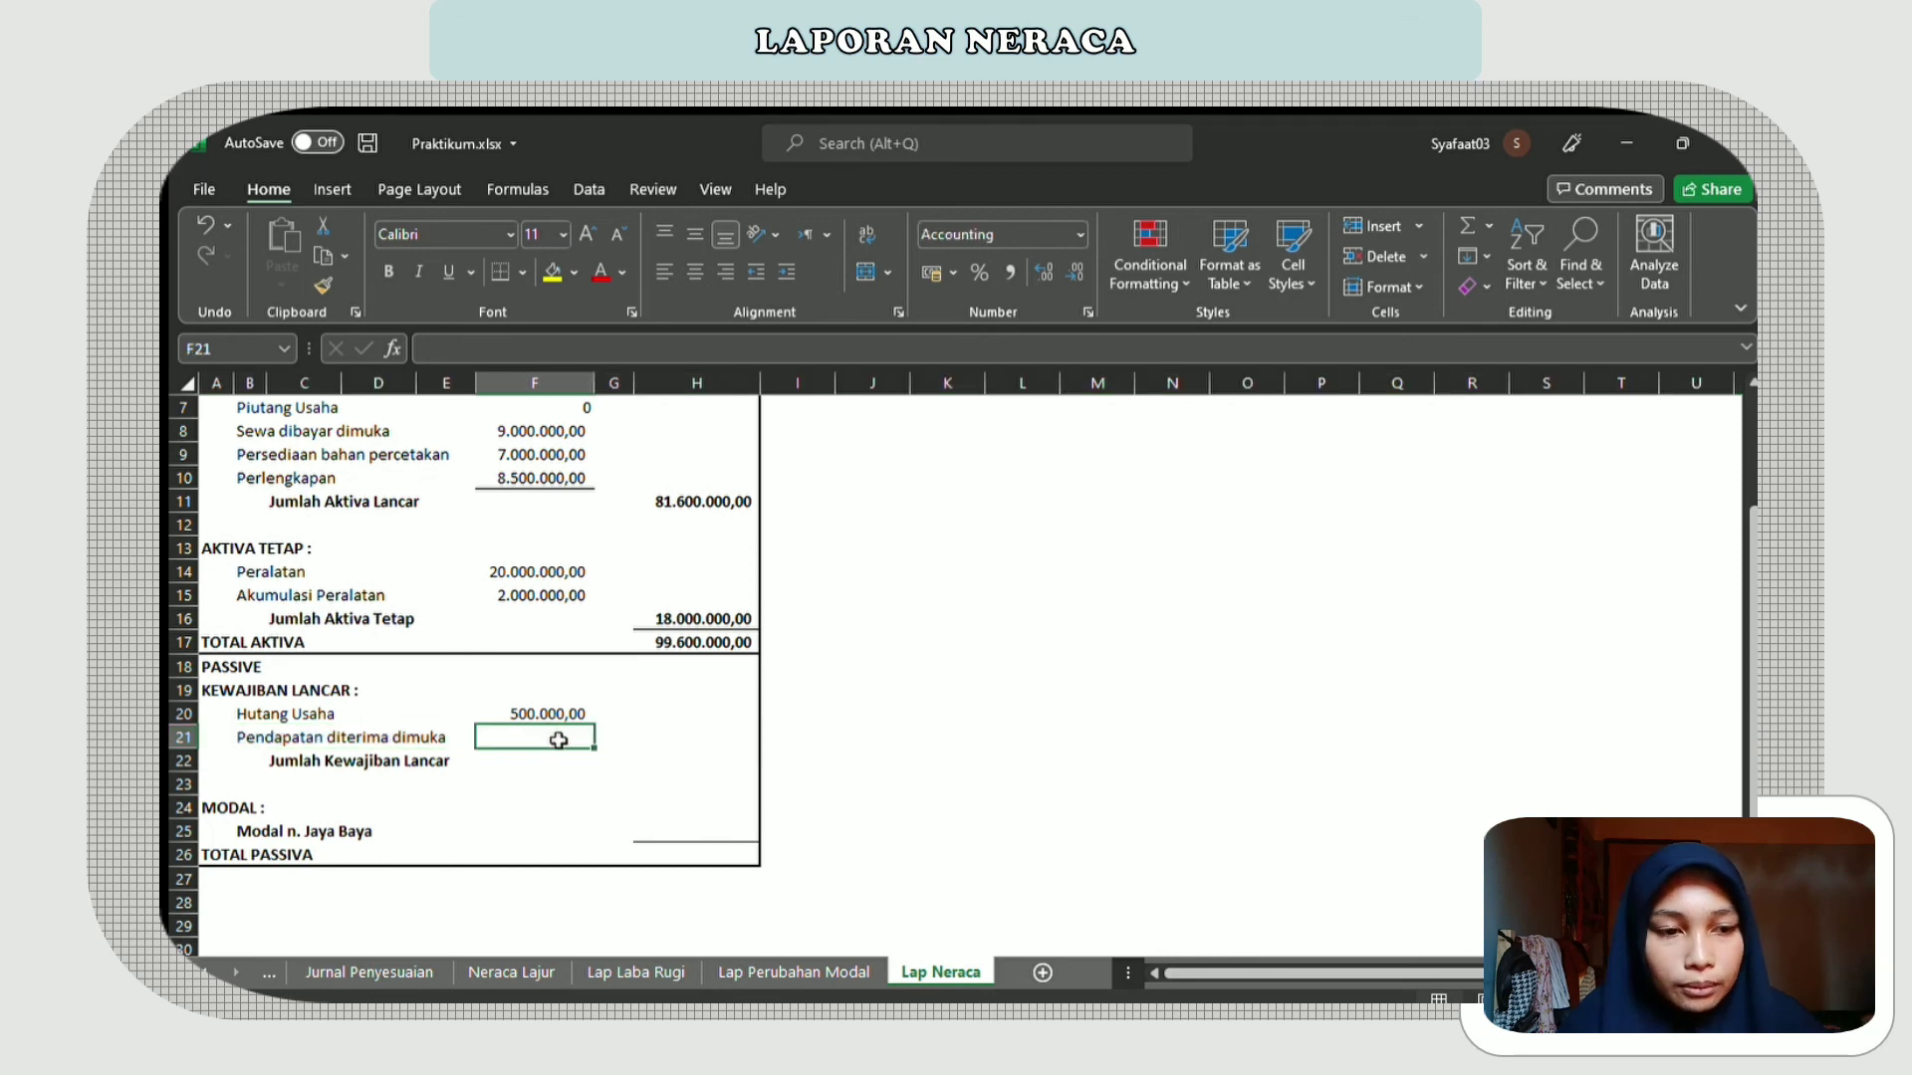
text(=)
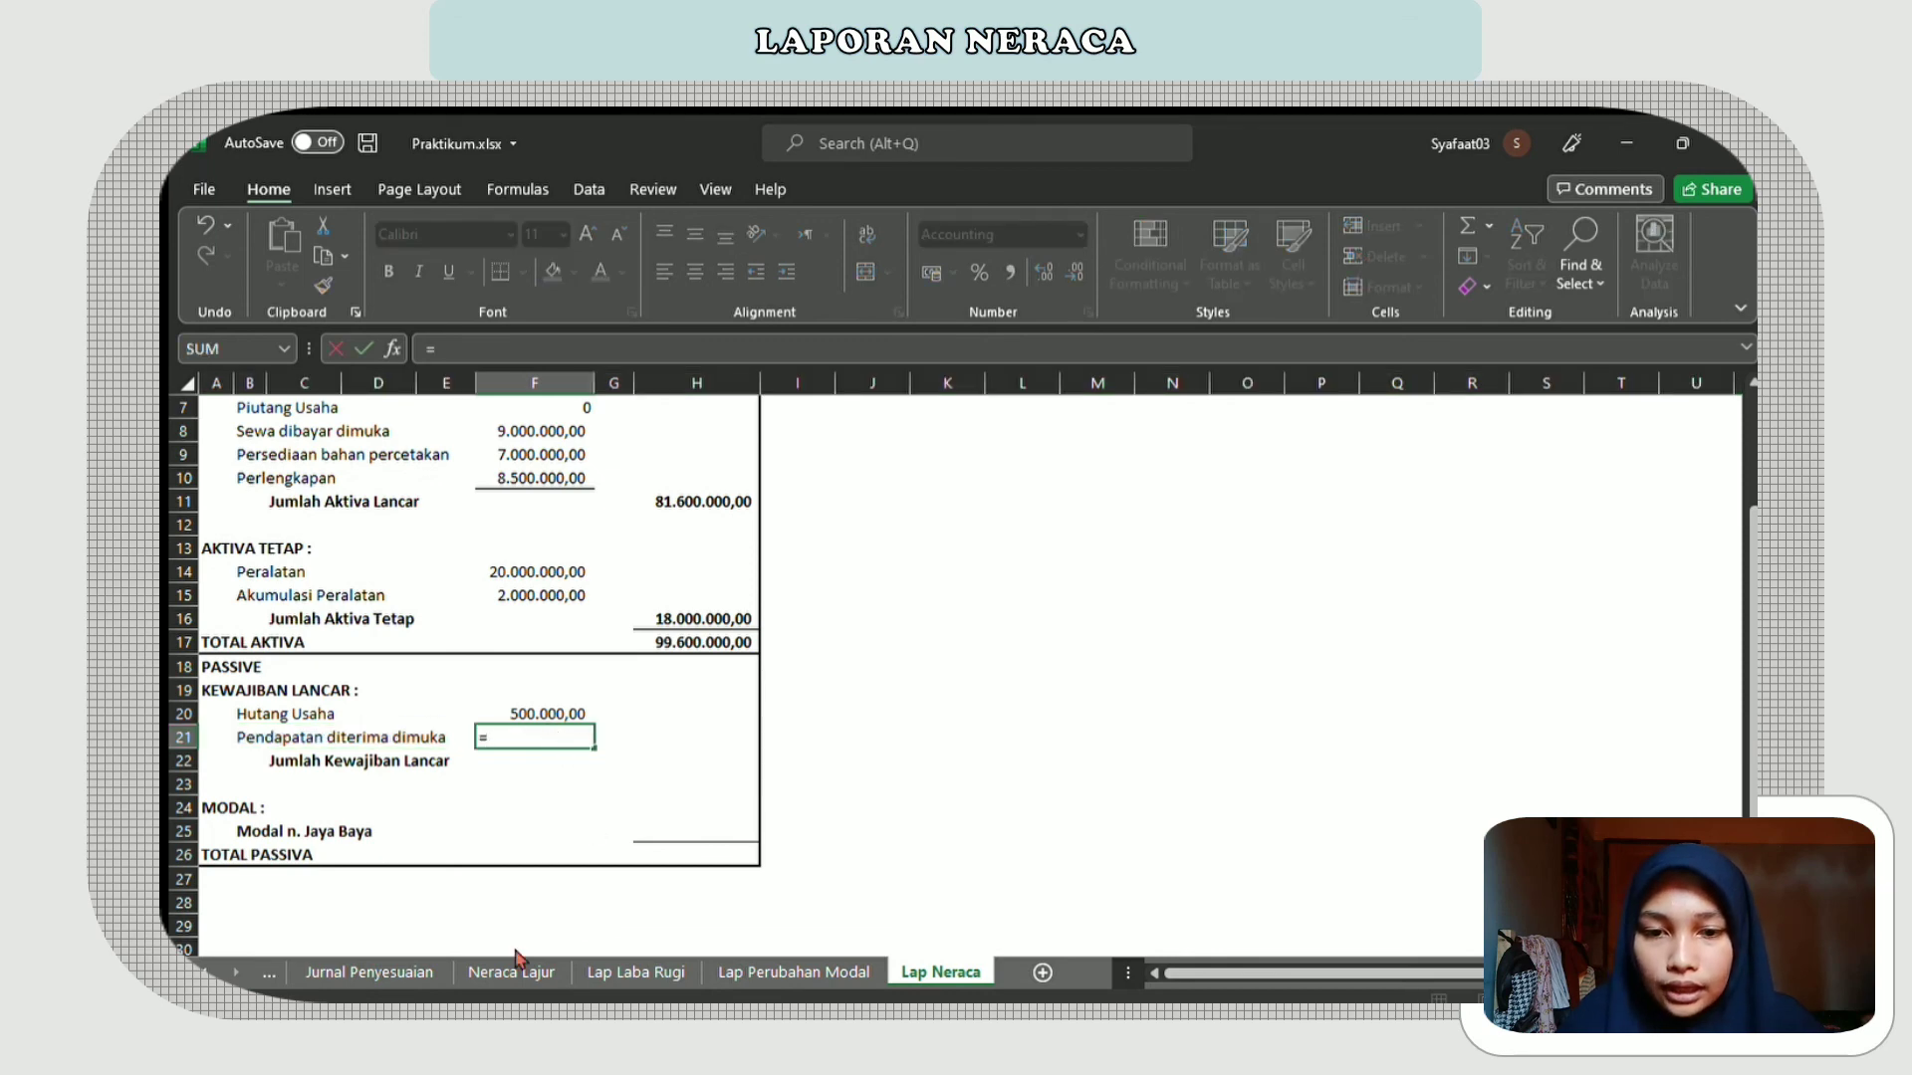
click(510, 971)
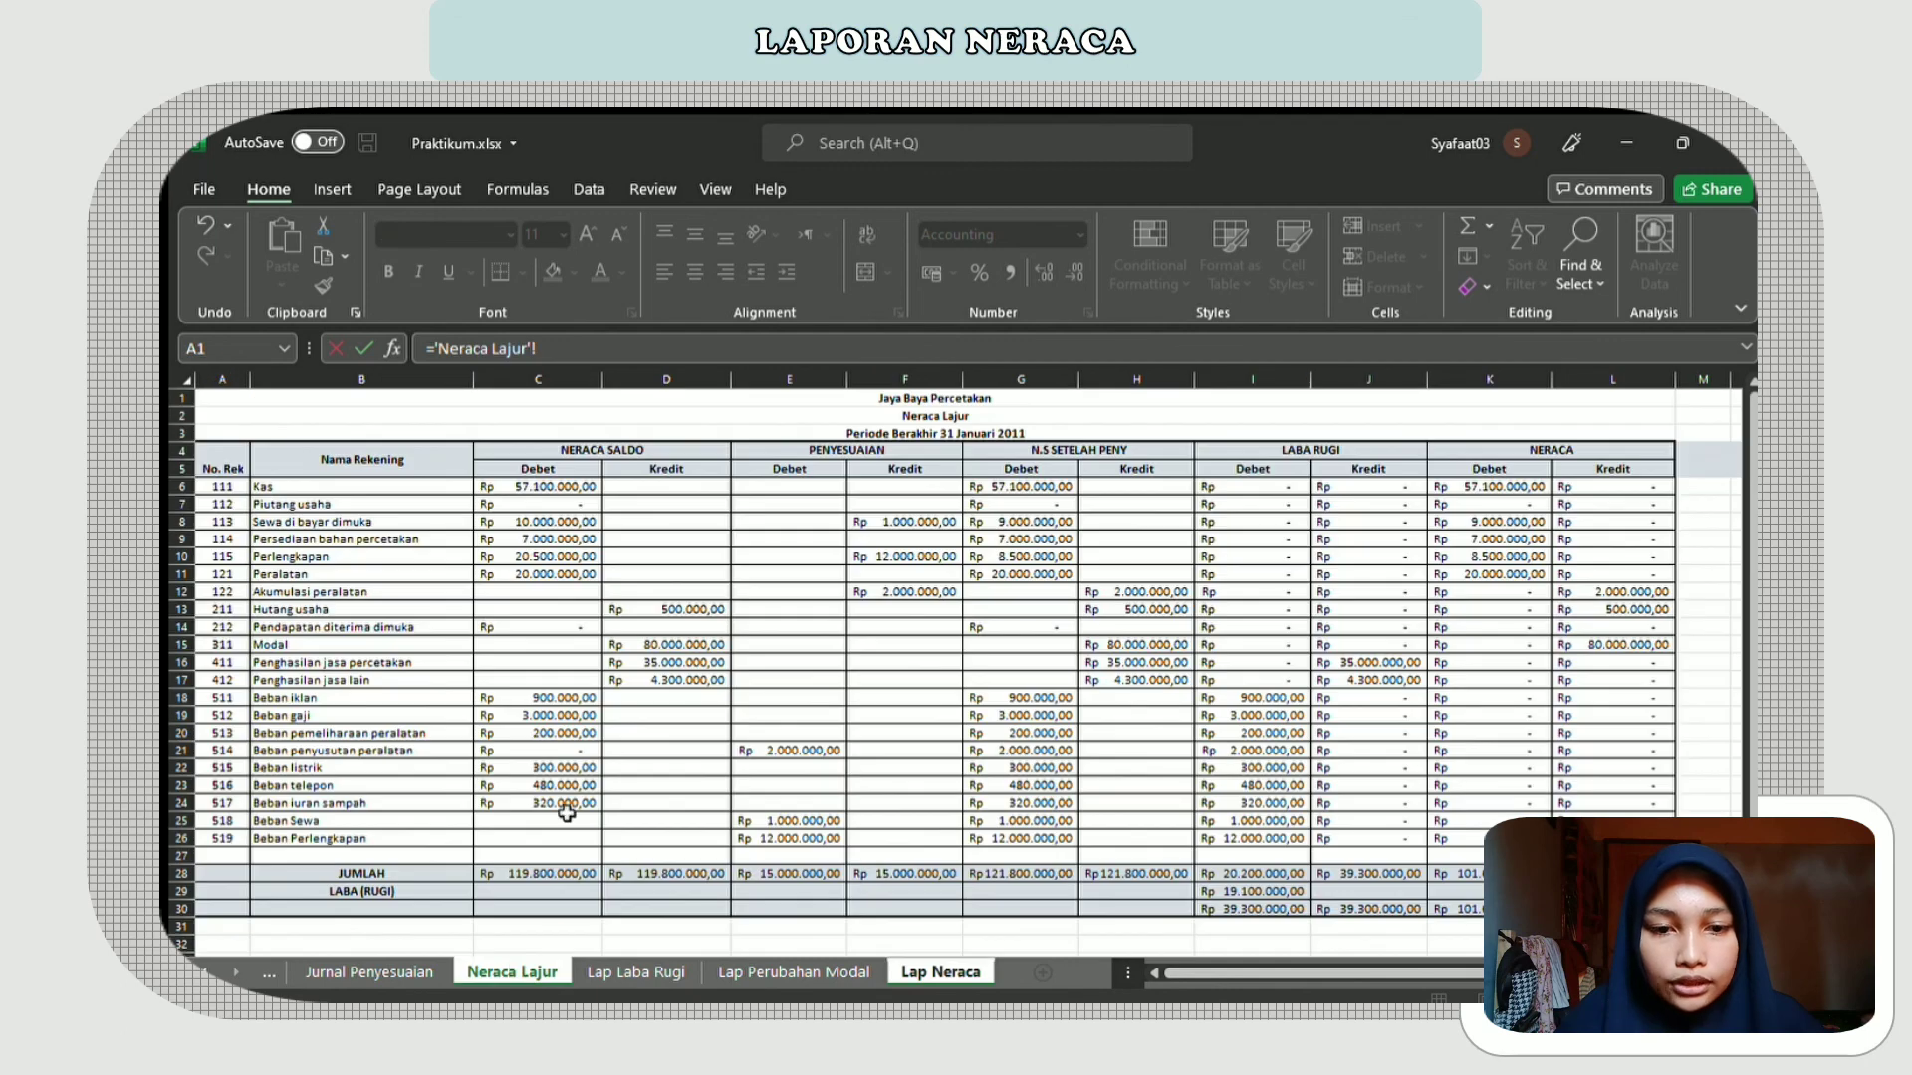
click(182, 628)
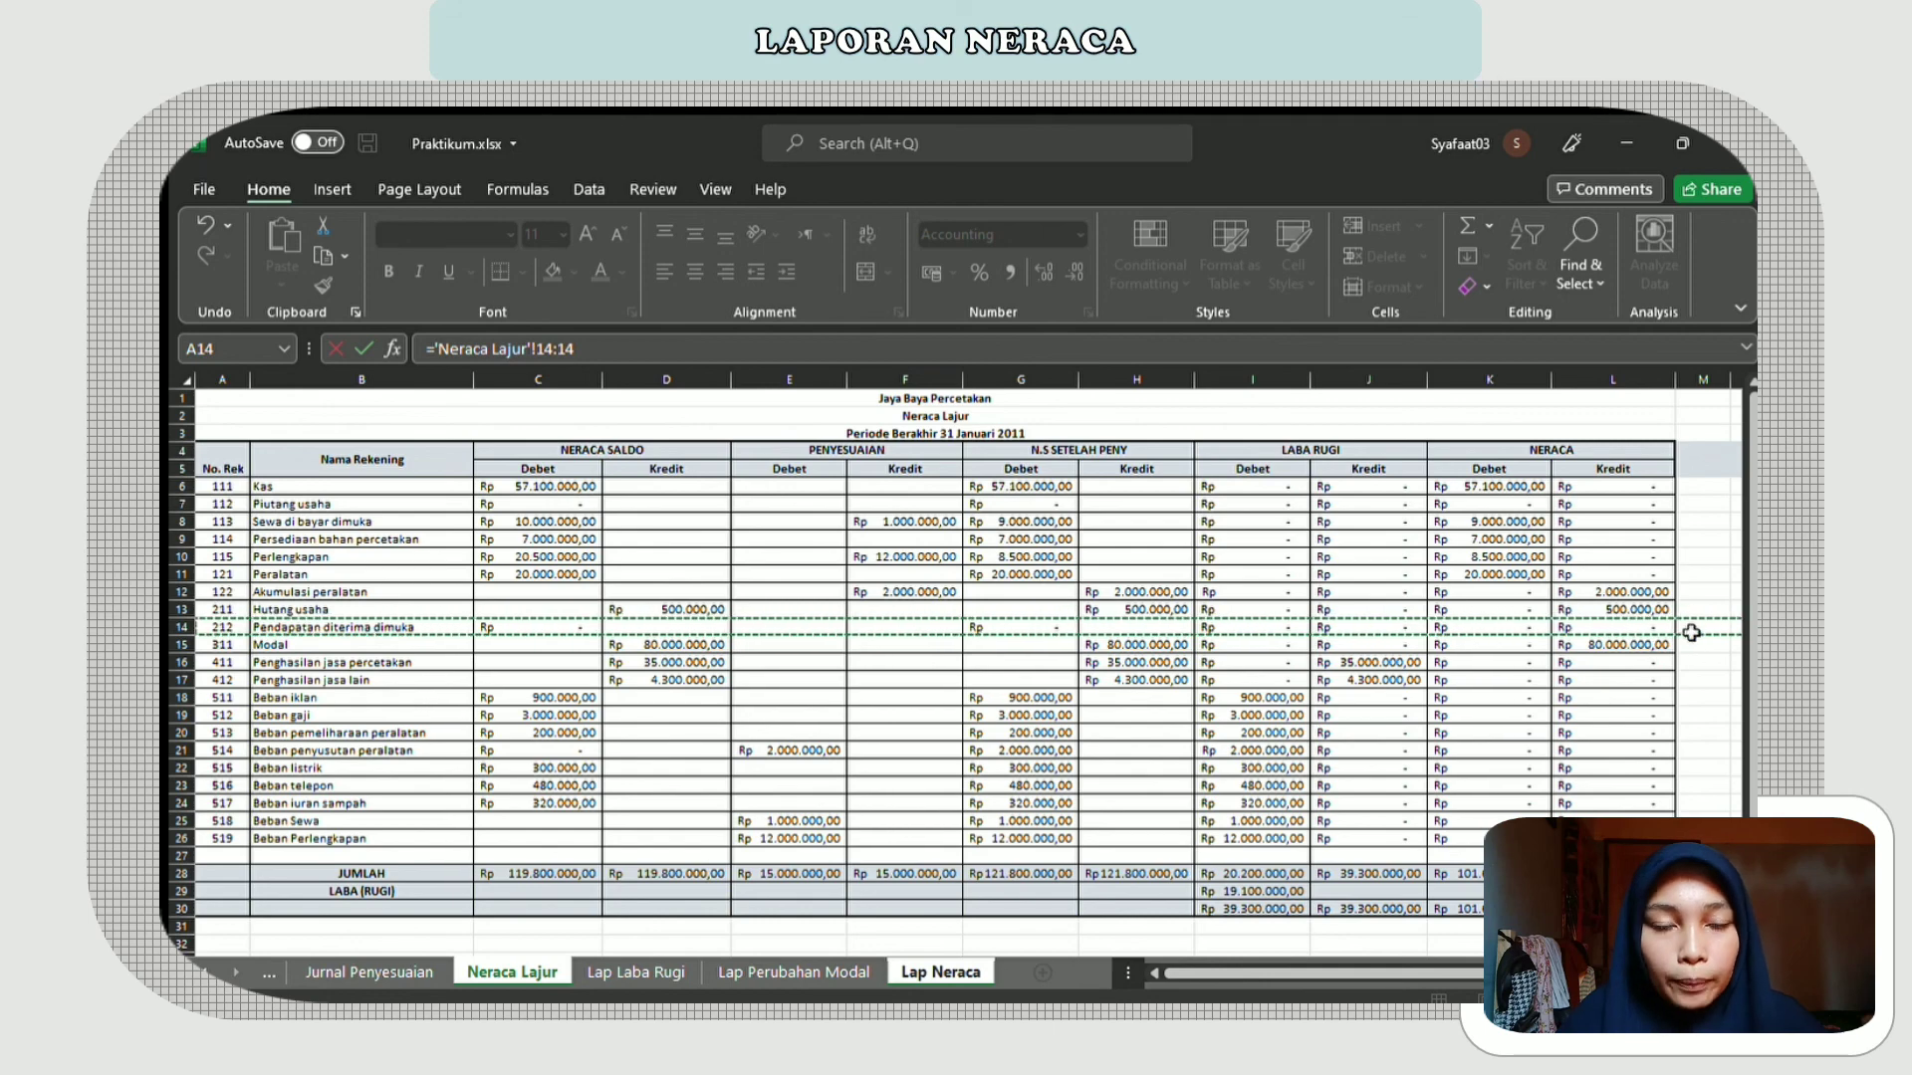
click(1626, 629)
key(Return)
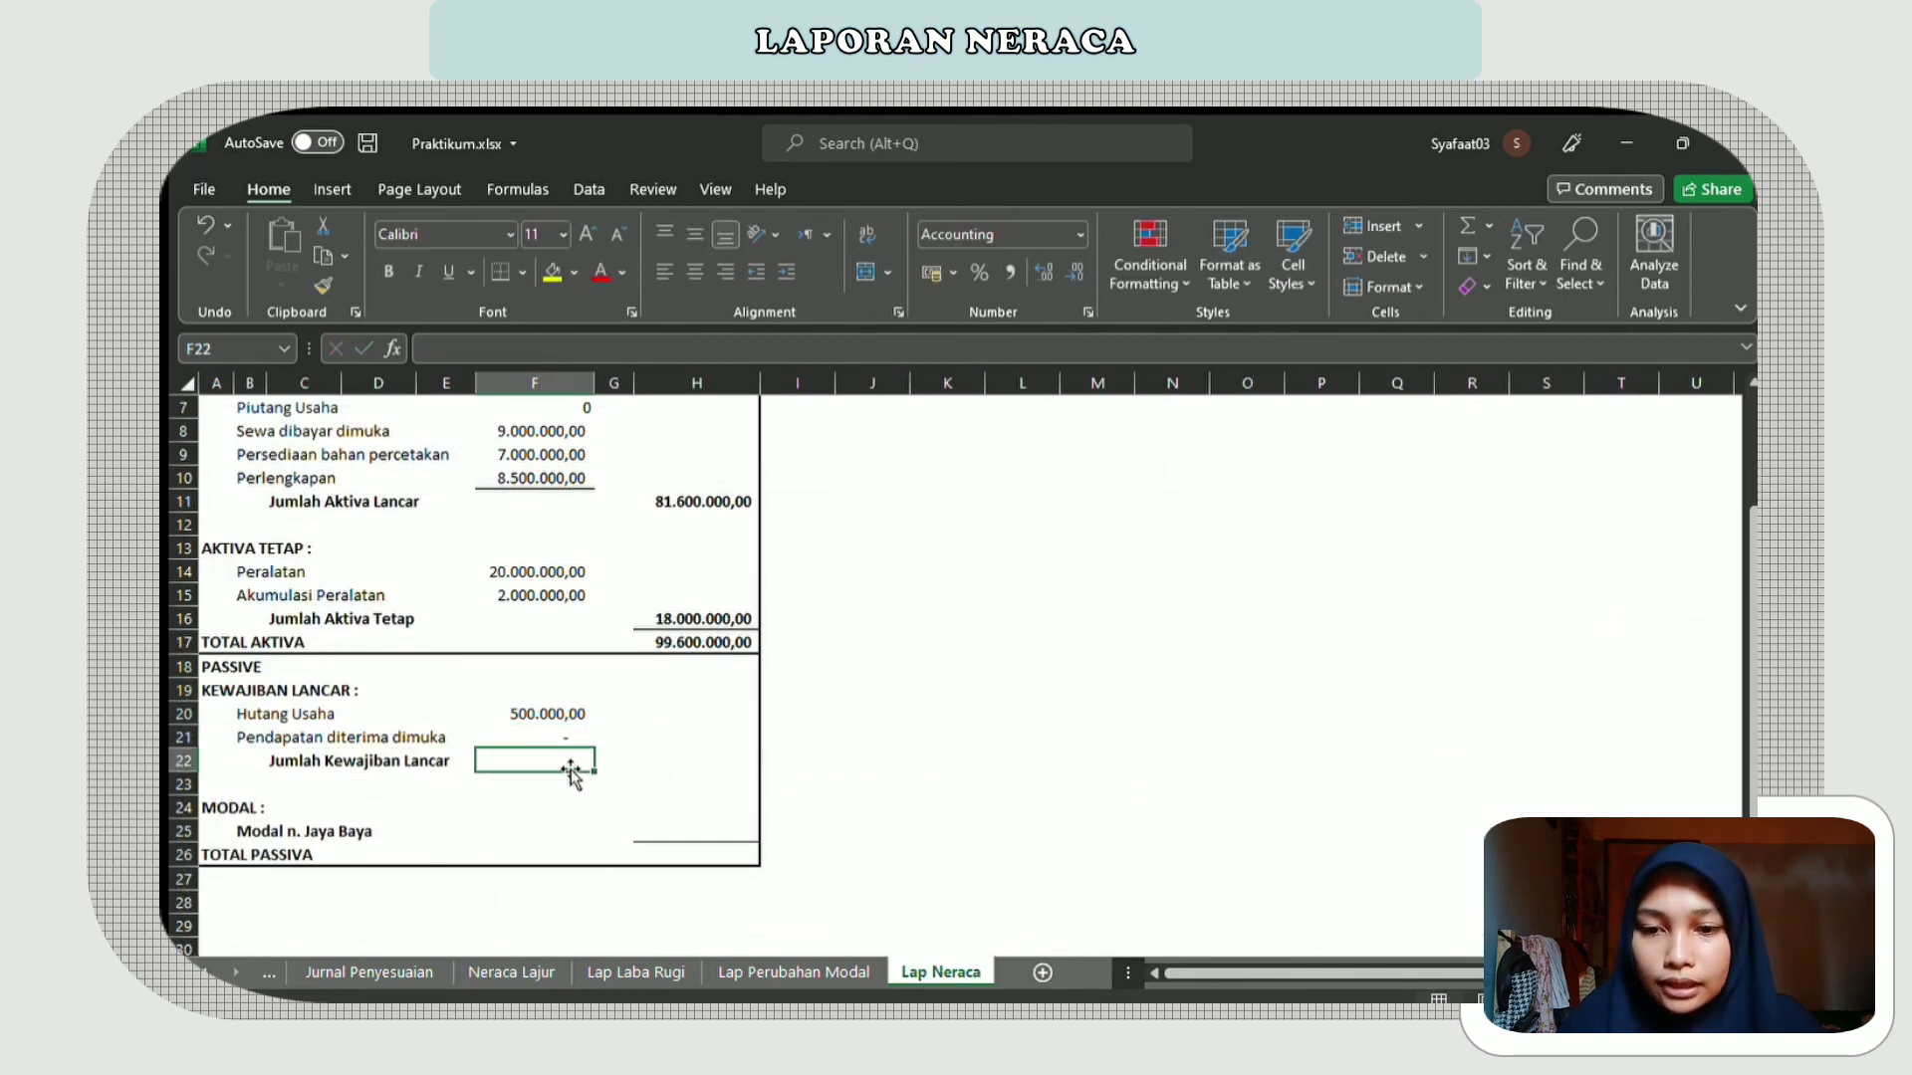
- Enter 500.000 in H22 as Jumlah Kewajiban Lancar
click(660, 760)
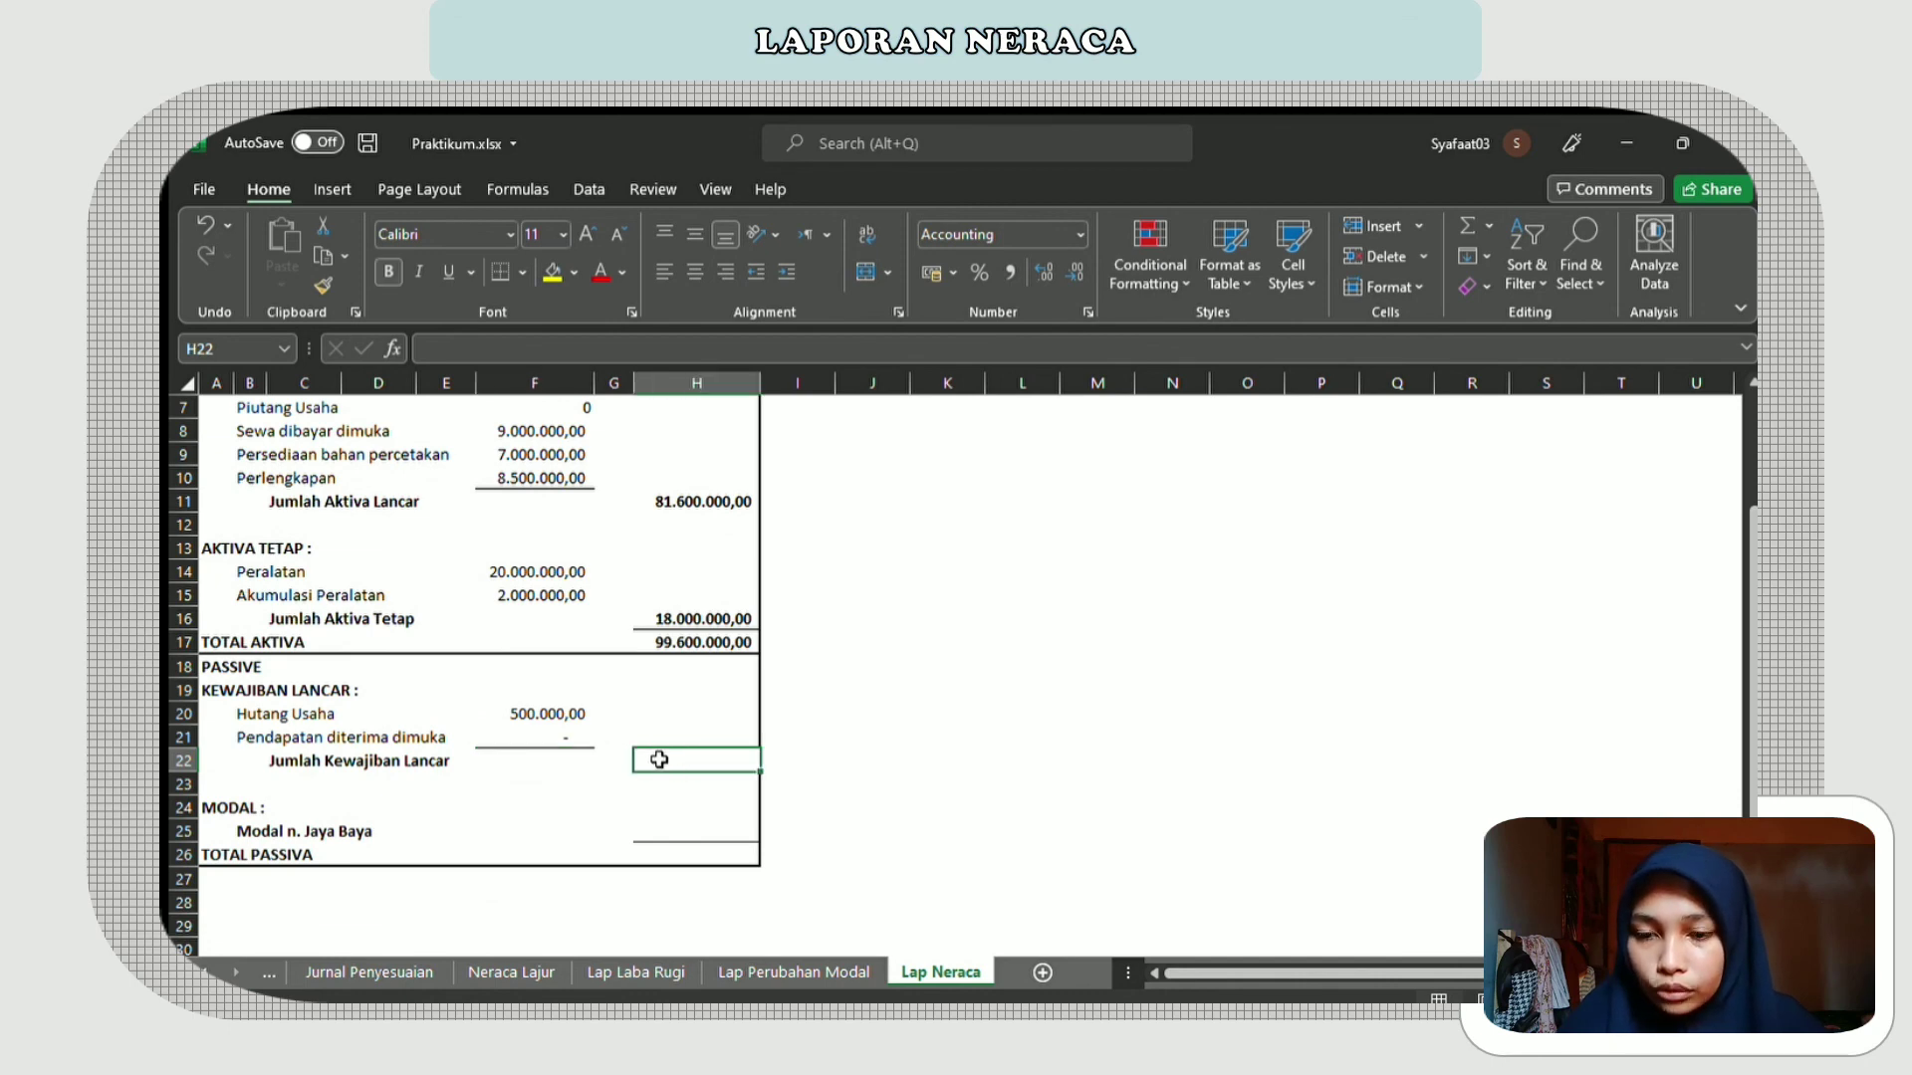
text(500.000)
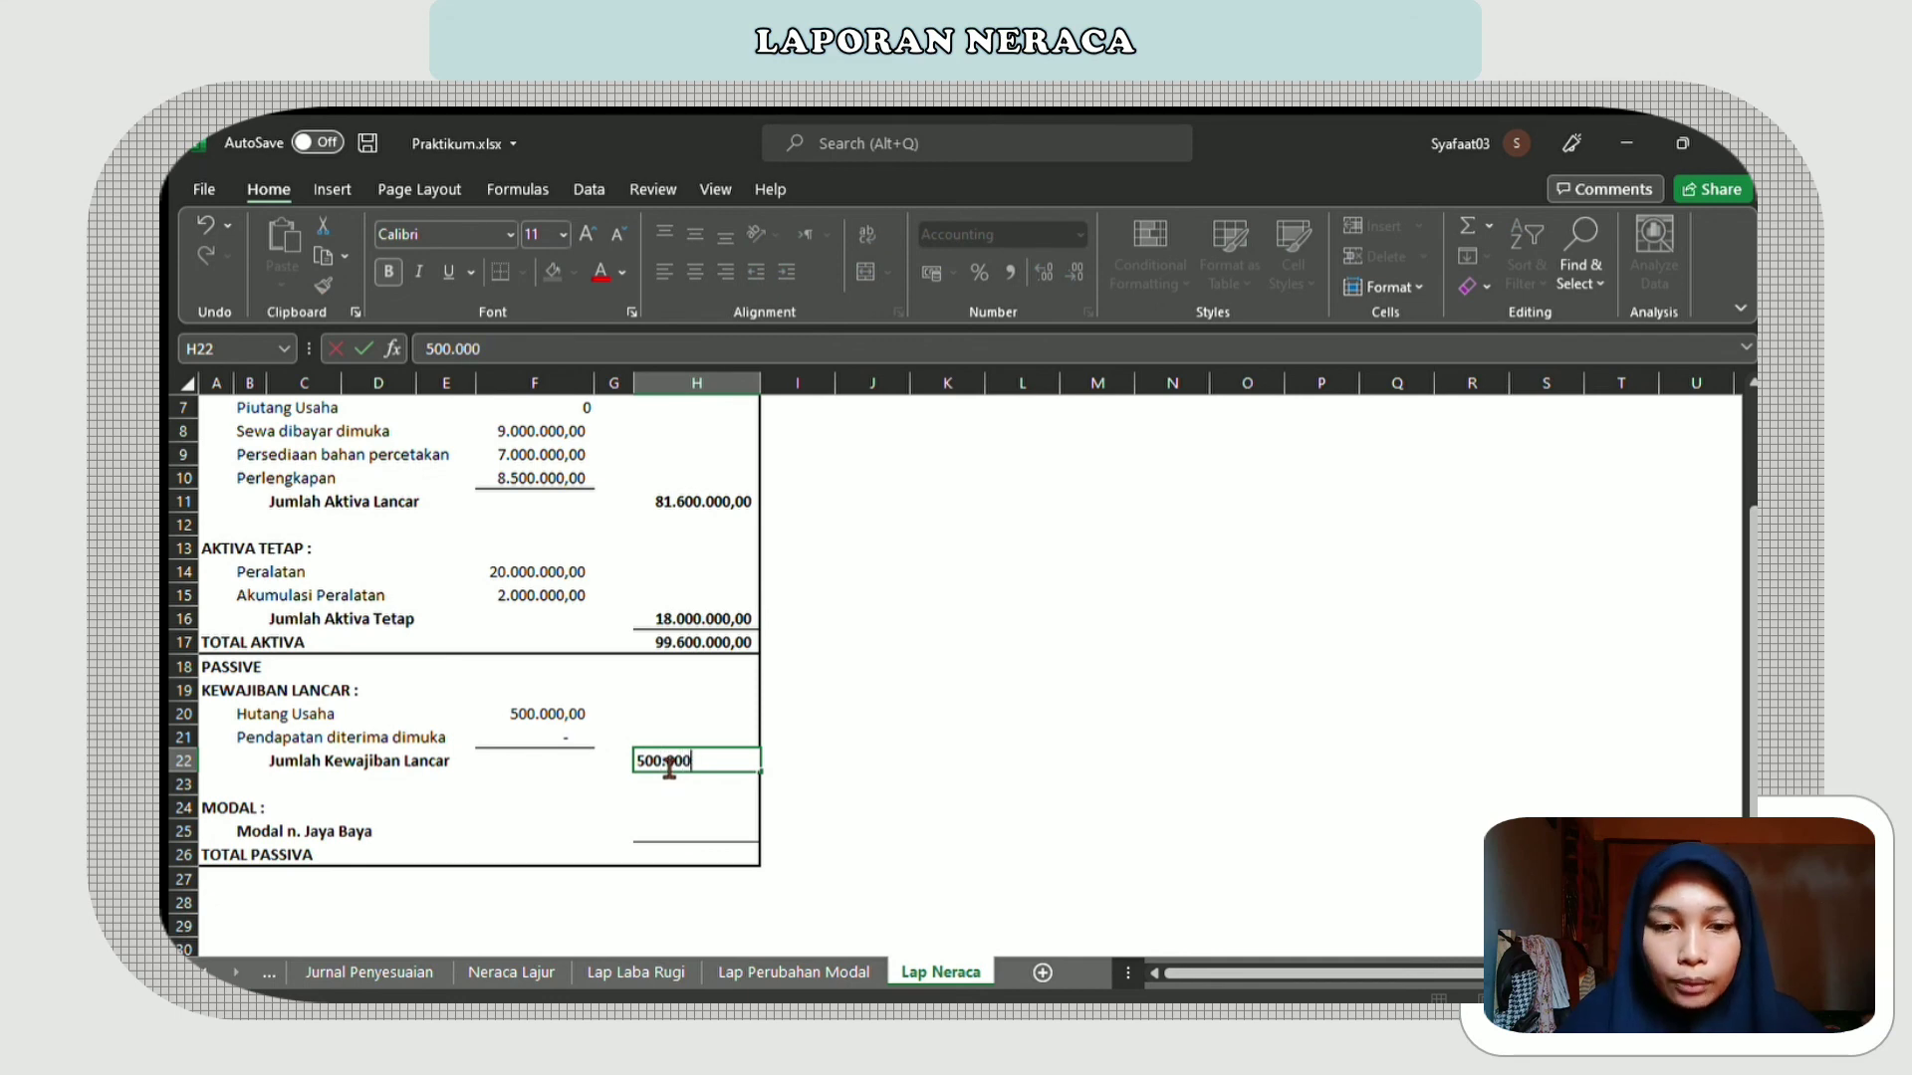
key(Return)
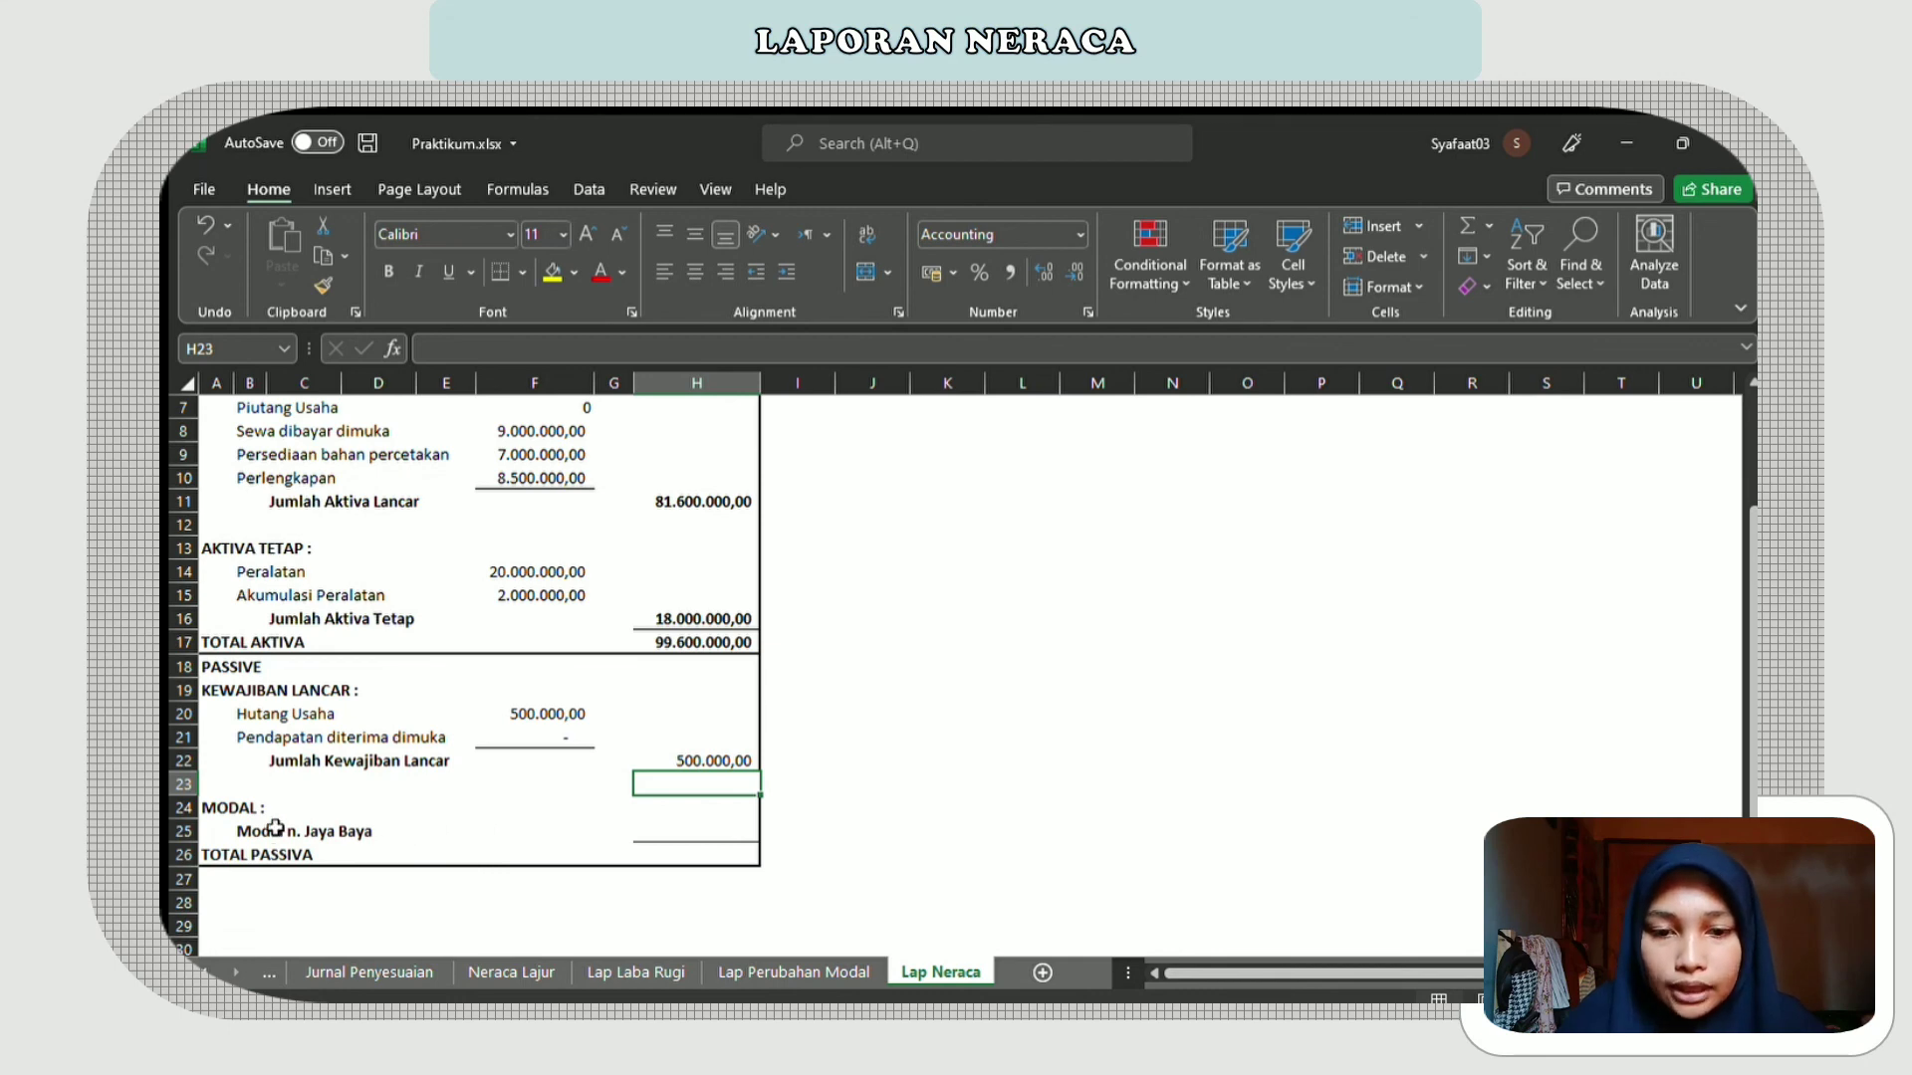
- Link Modal n. Jaya Baya in H25 to the closing capital in the capital statement with ='Lap Perubahan Modal'!G9
click(185, 830)
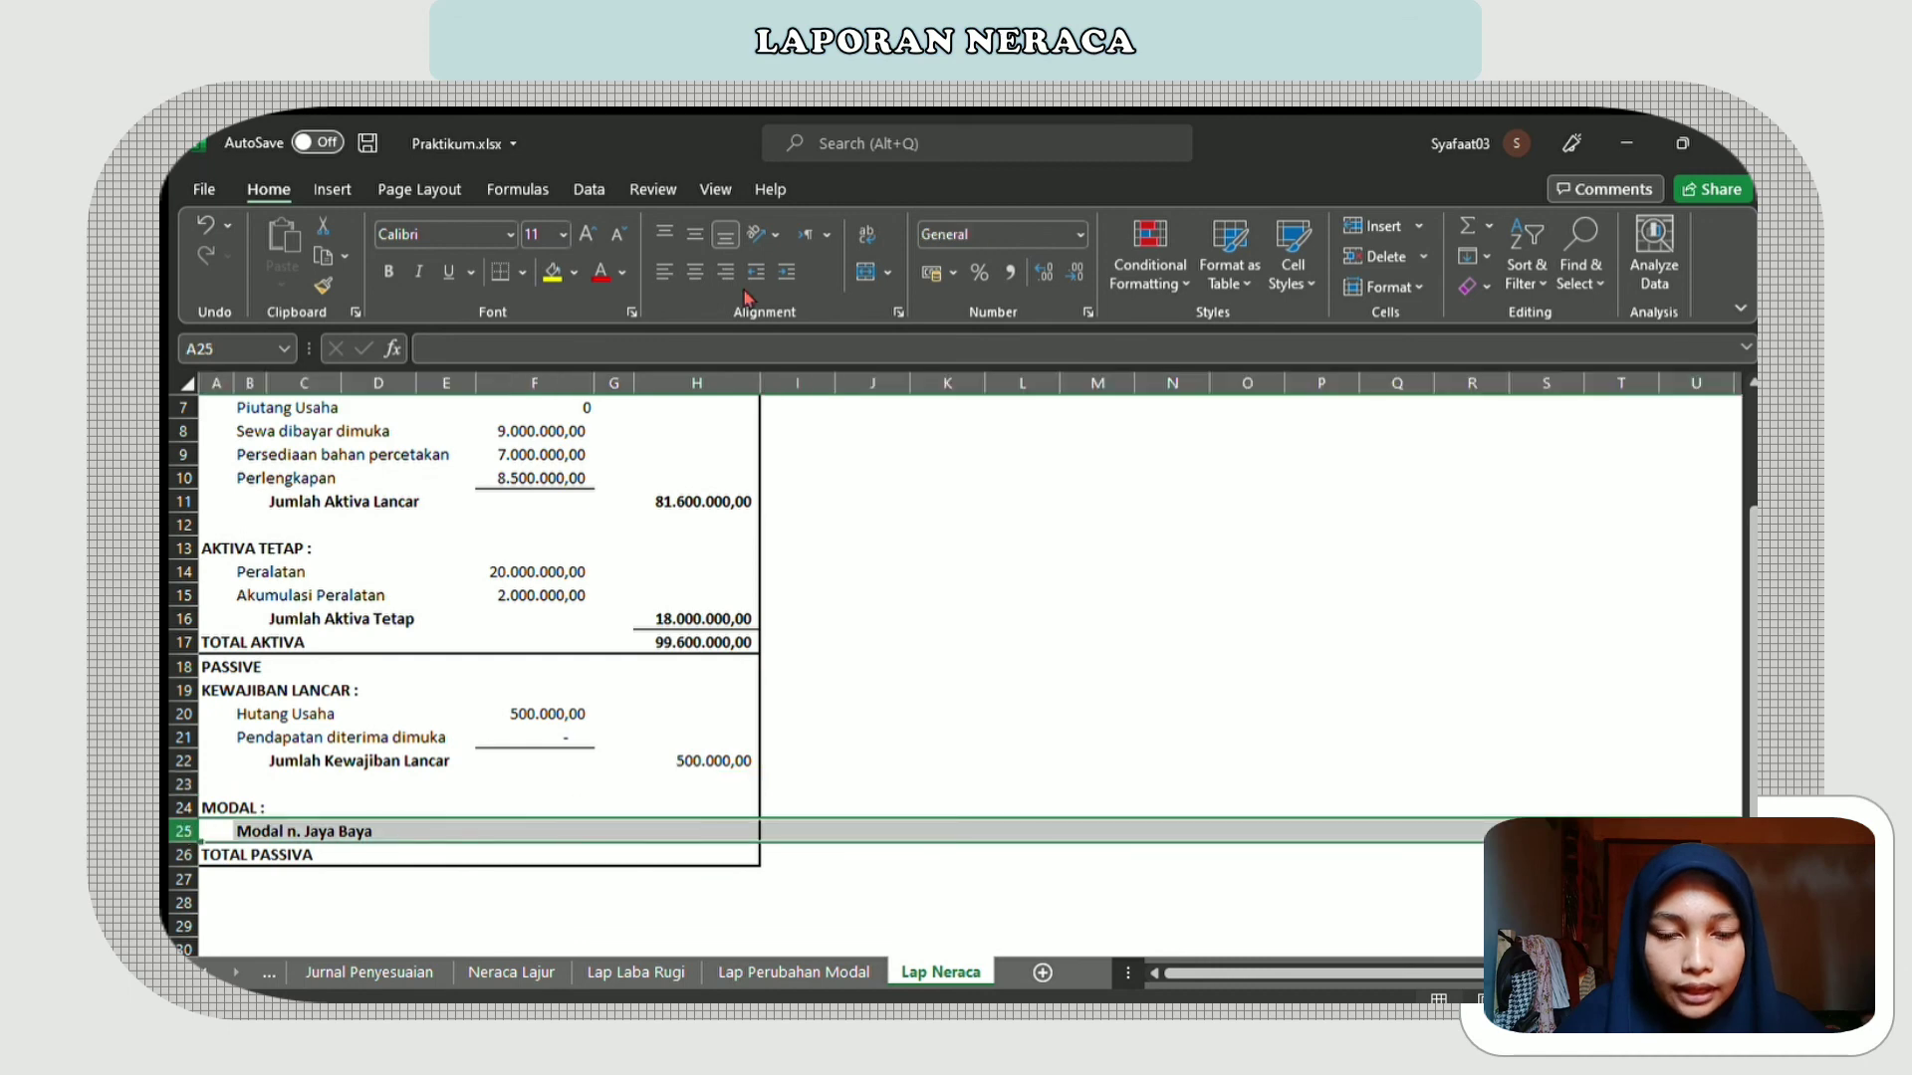
click(709, 829)
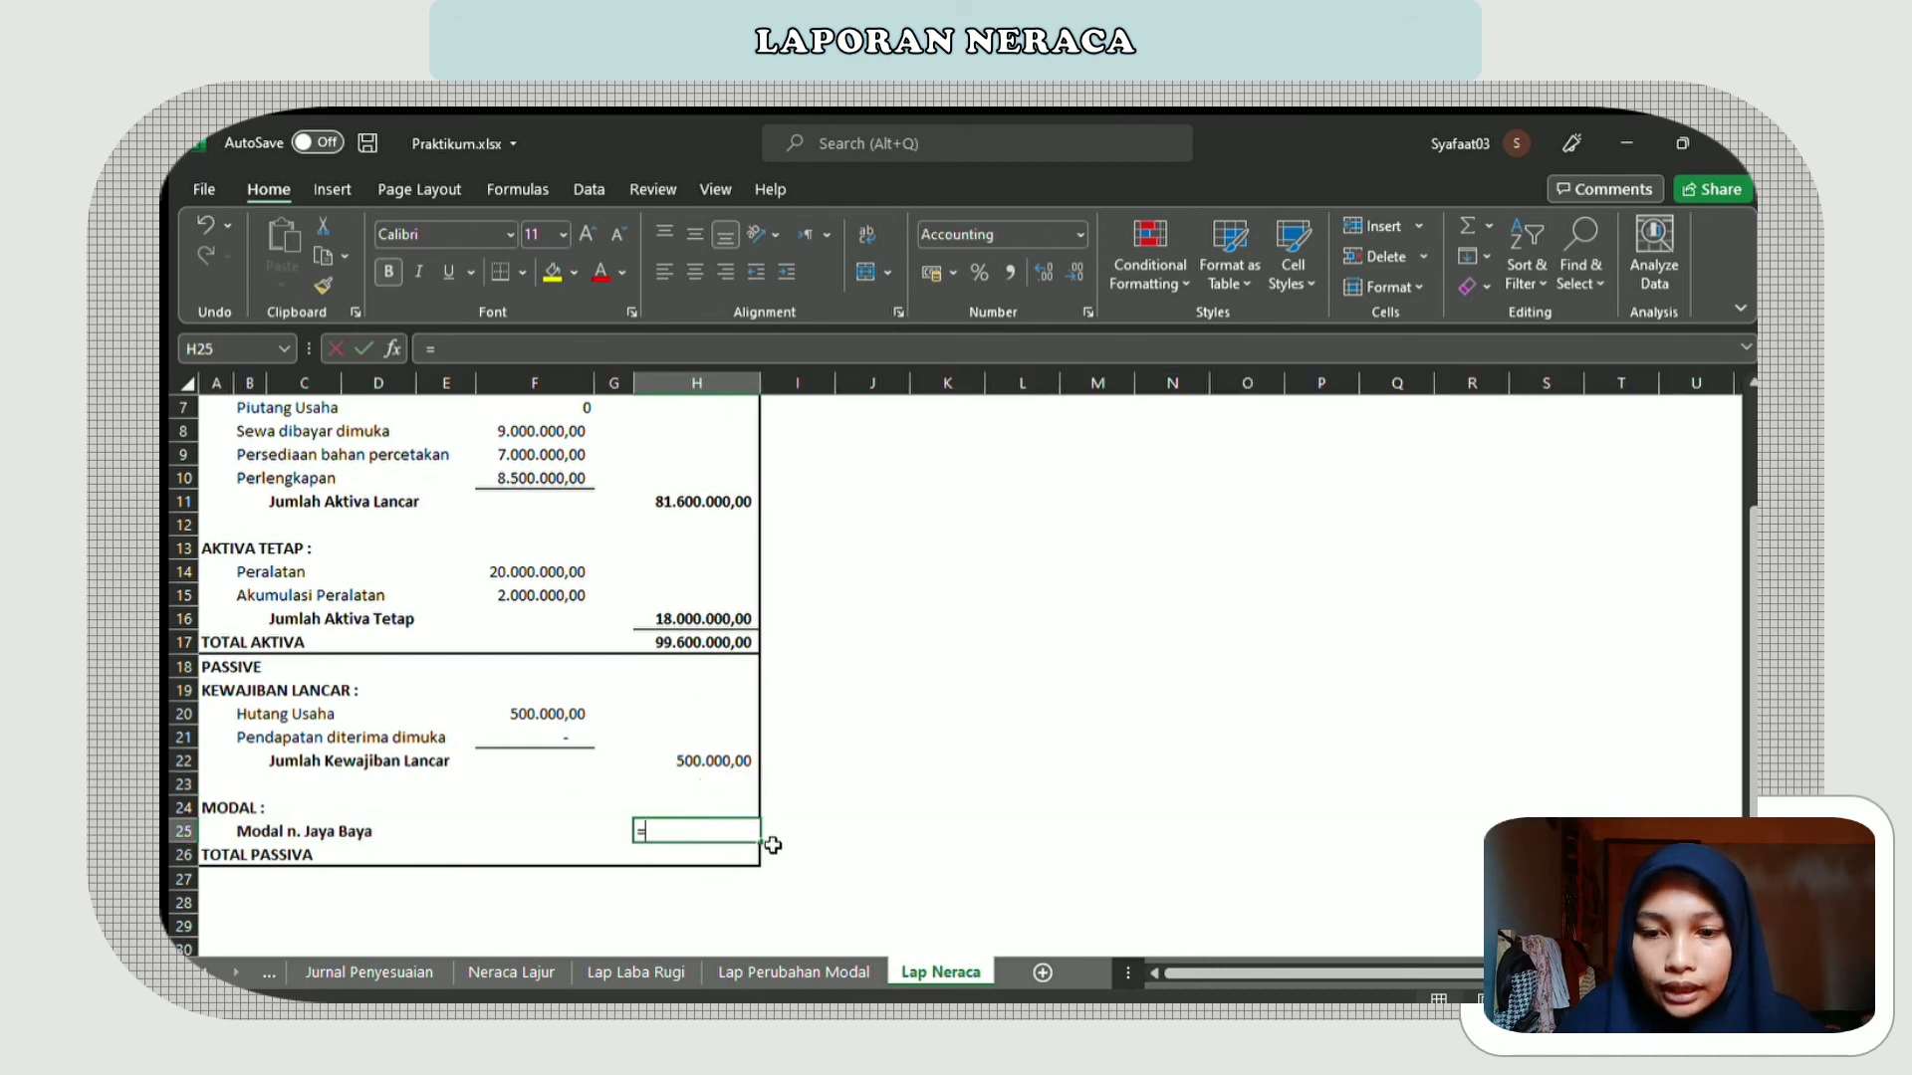
text(=)
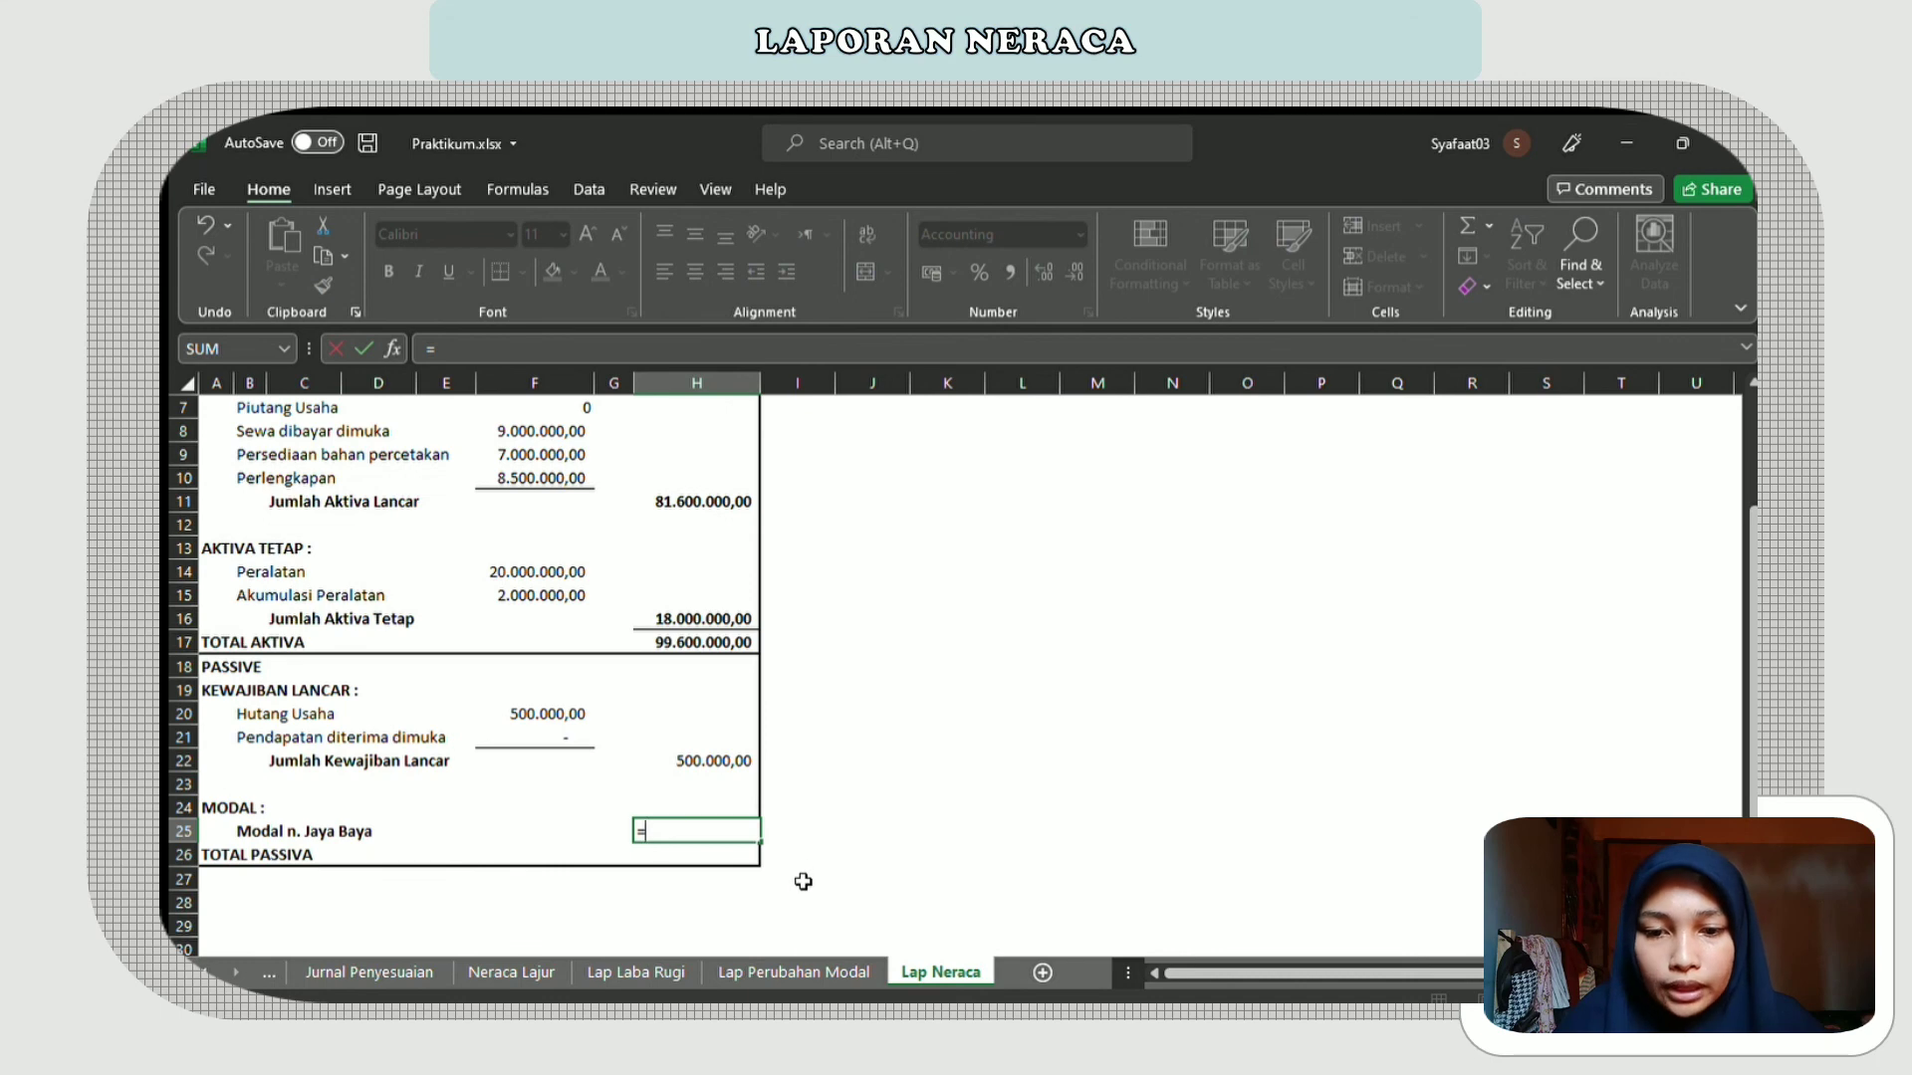
click(784, 968)
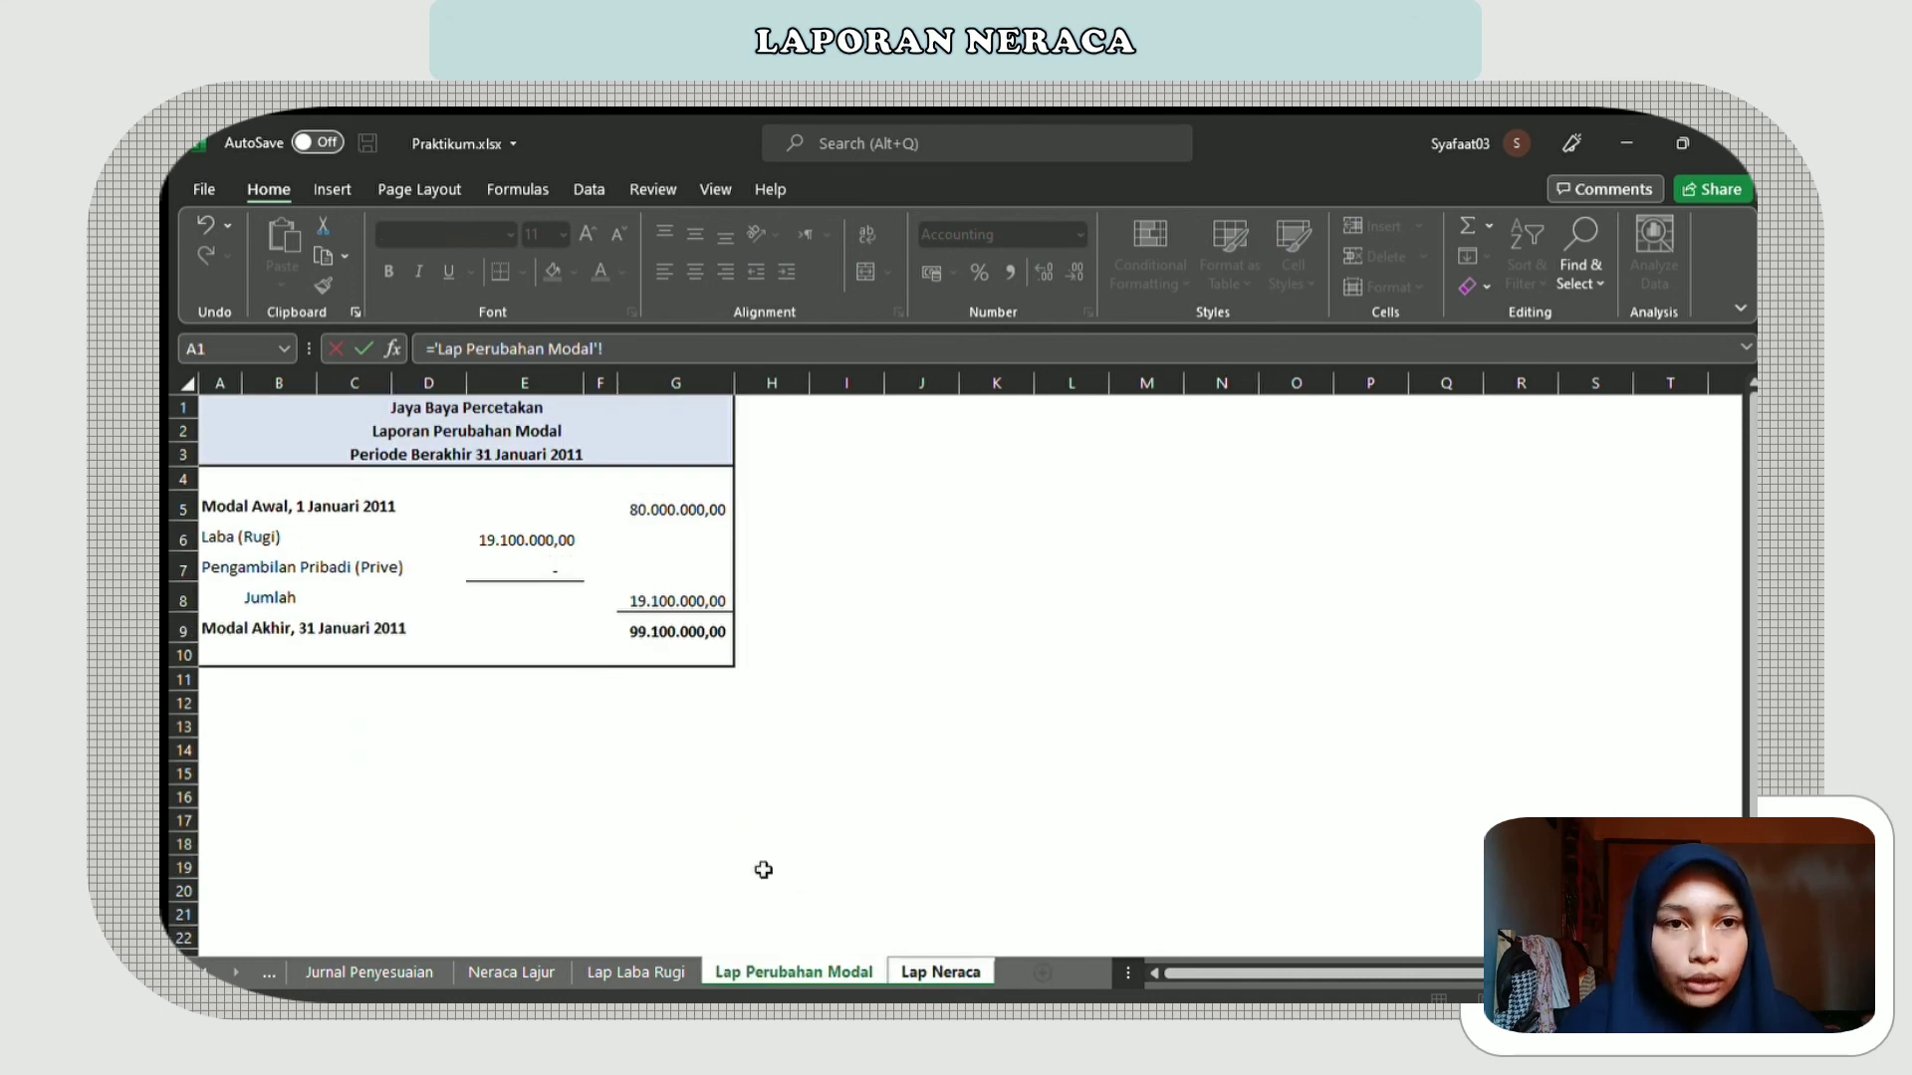
click(692, 636)
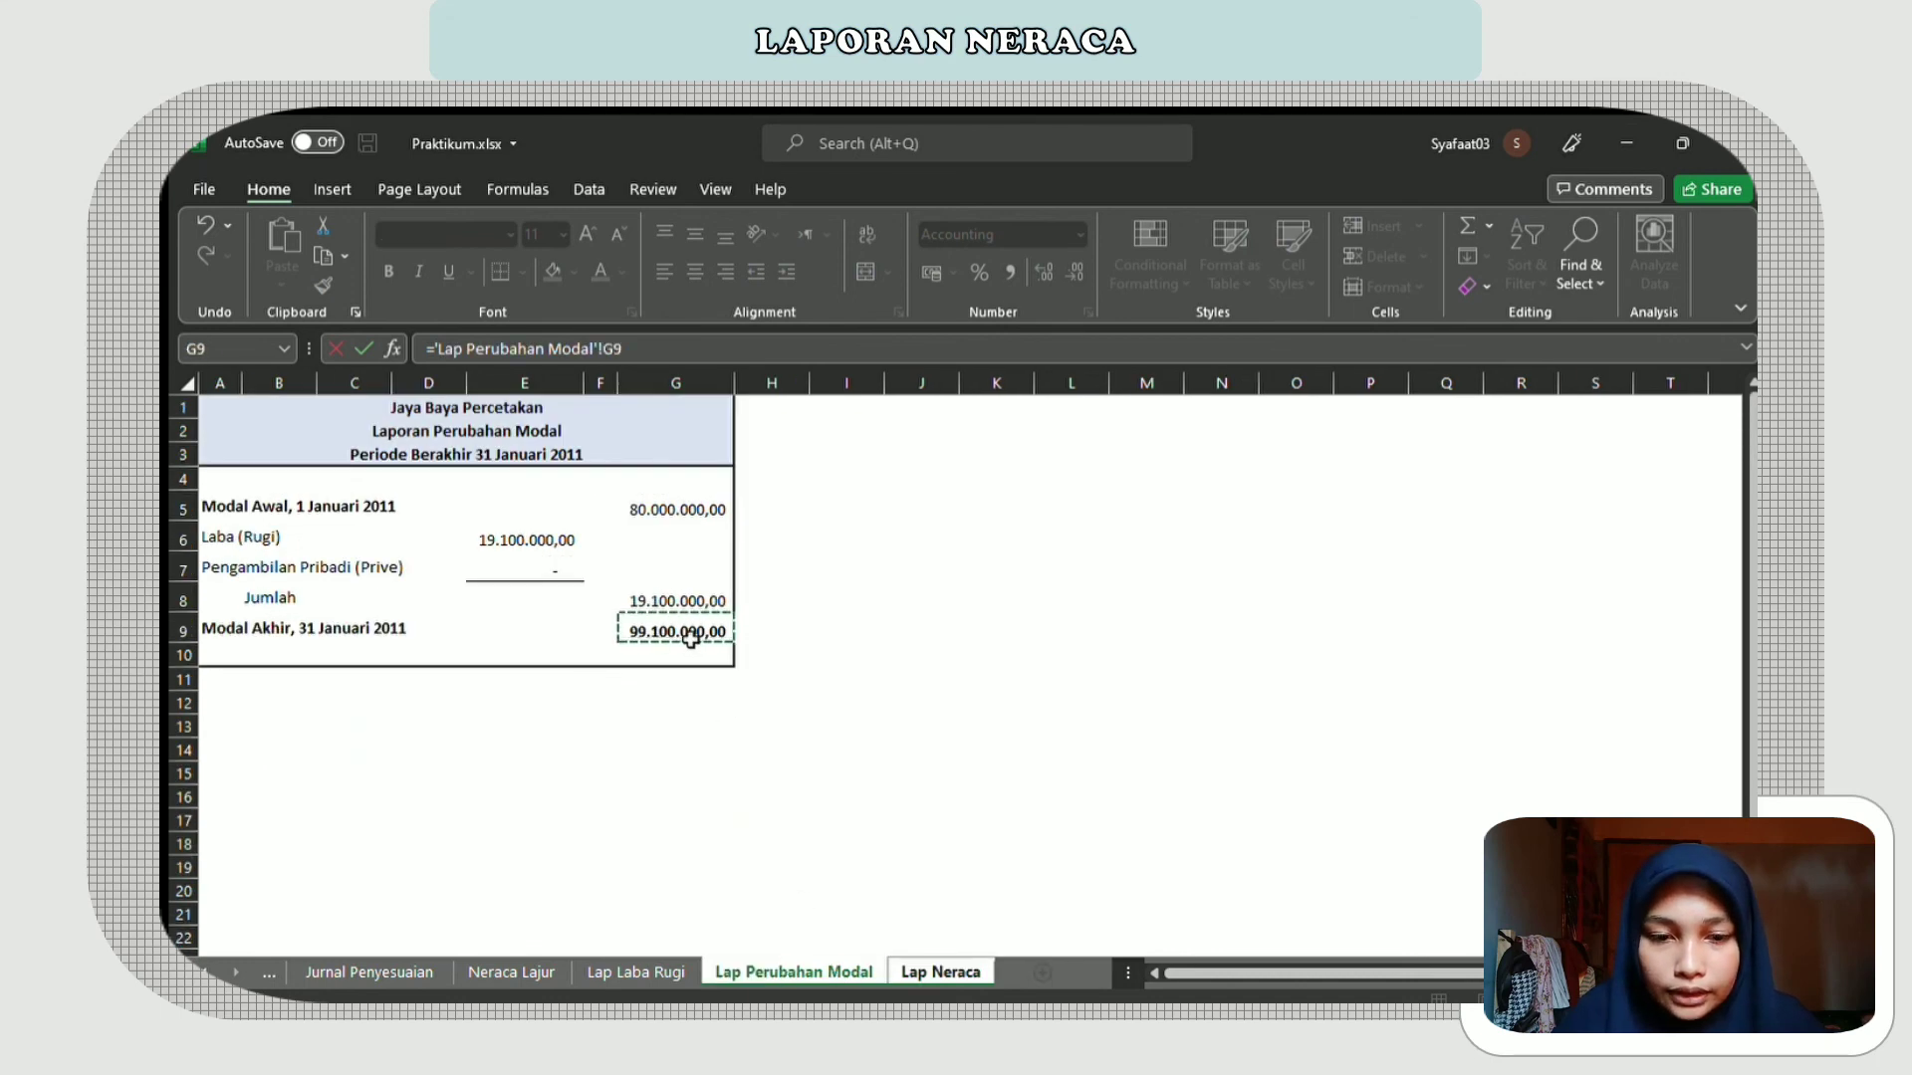
key(Return)
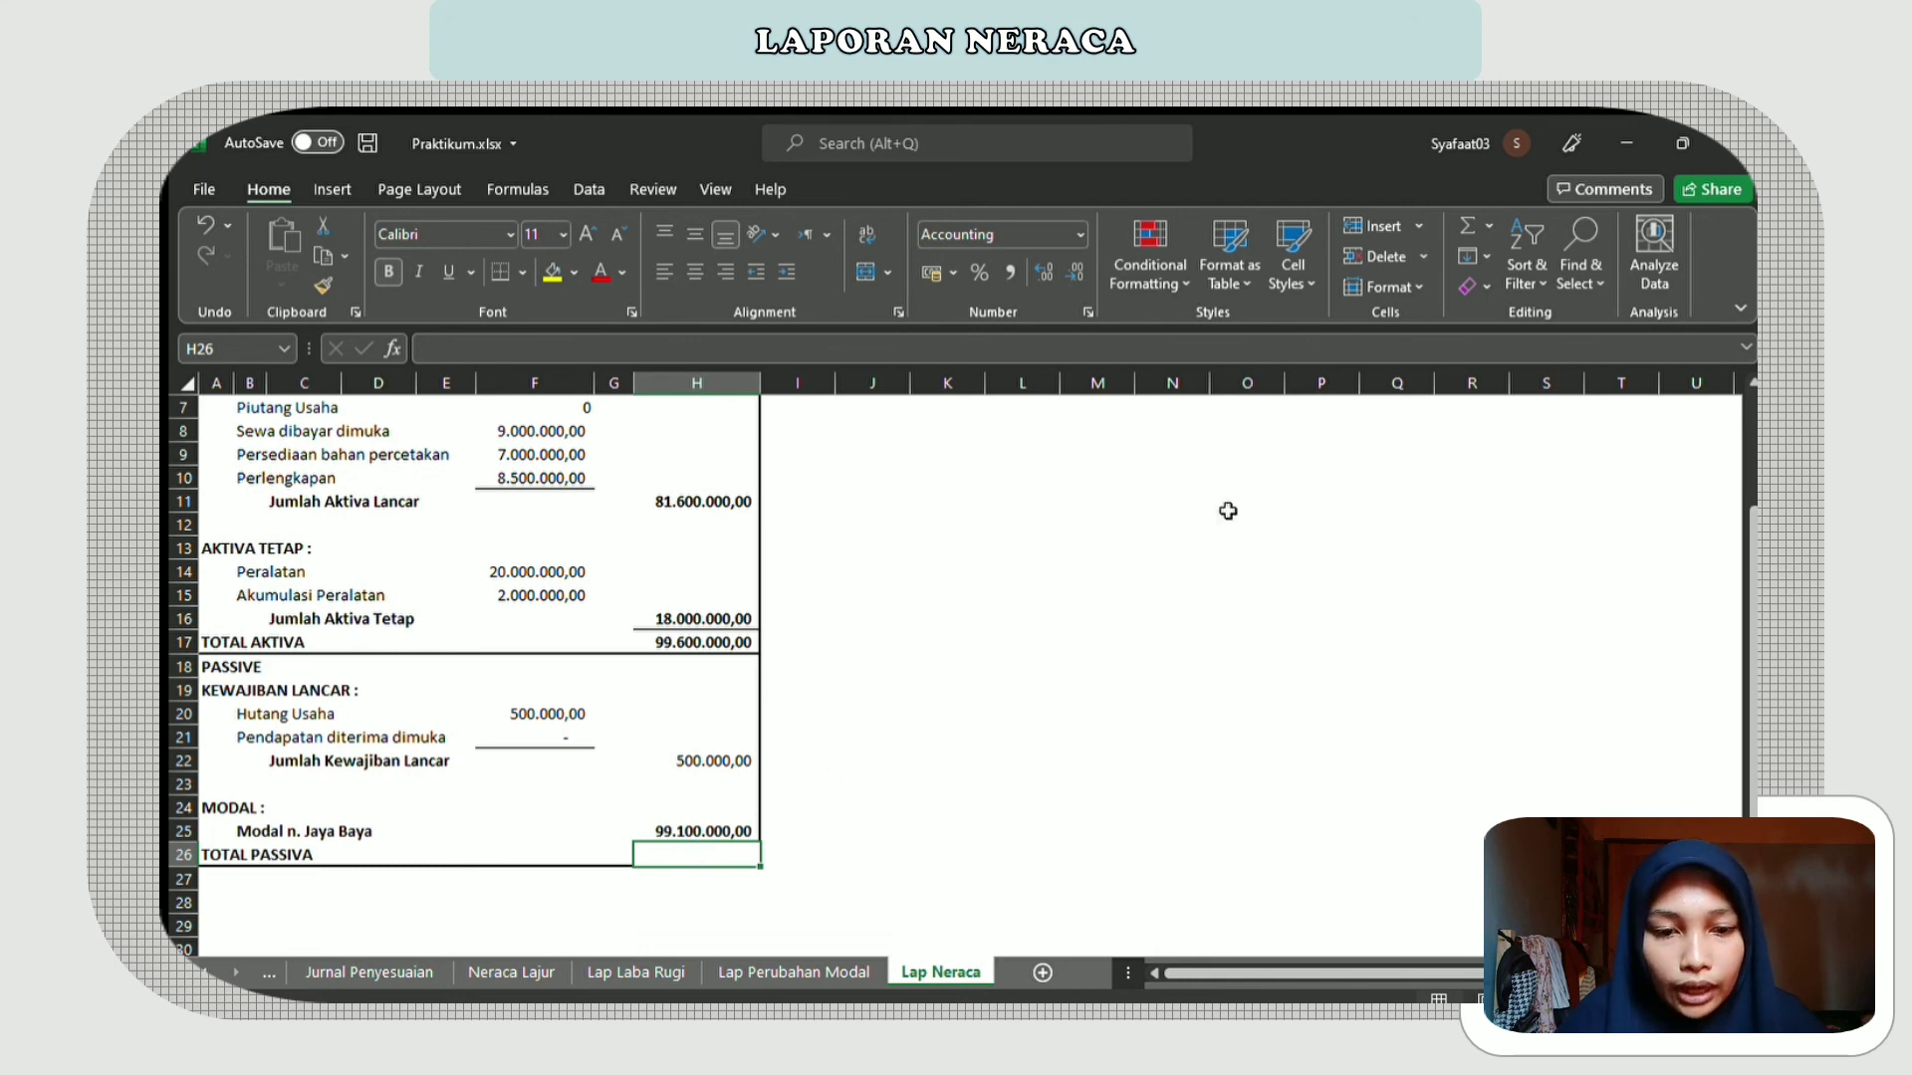
- Calculate TOTAL PASSIVA in H26 by summing the current liabilities total and capital over H22:H25
click(1460, 224)
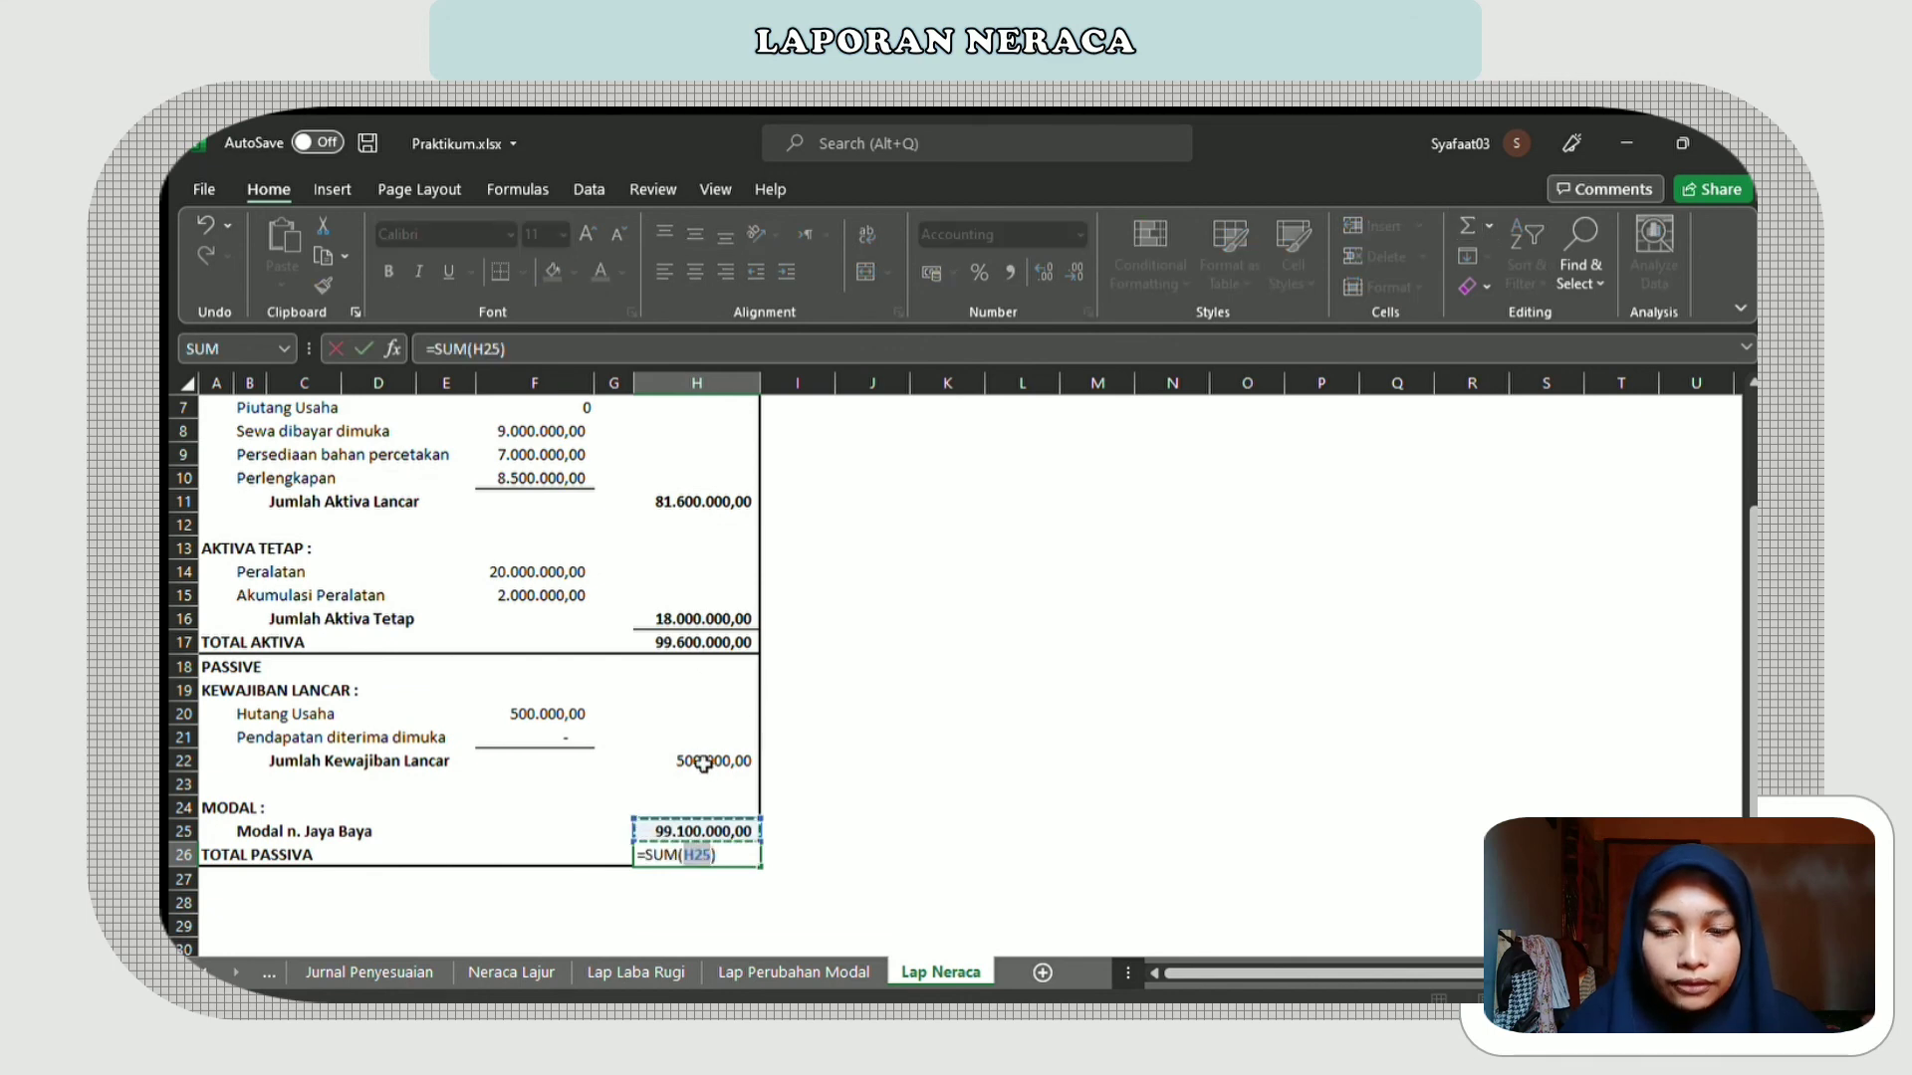
drag(703, 764, 745, 844)
key(Return)
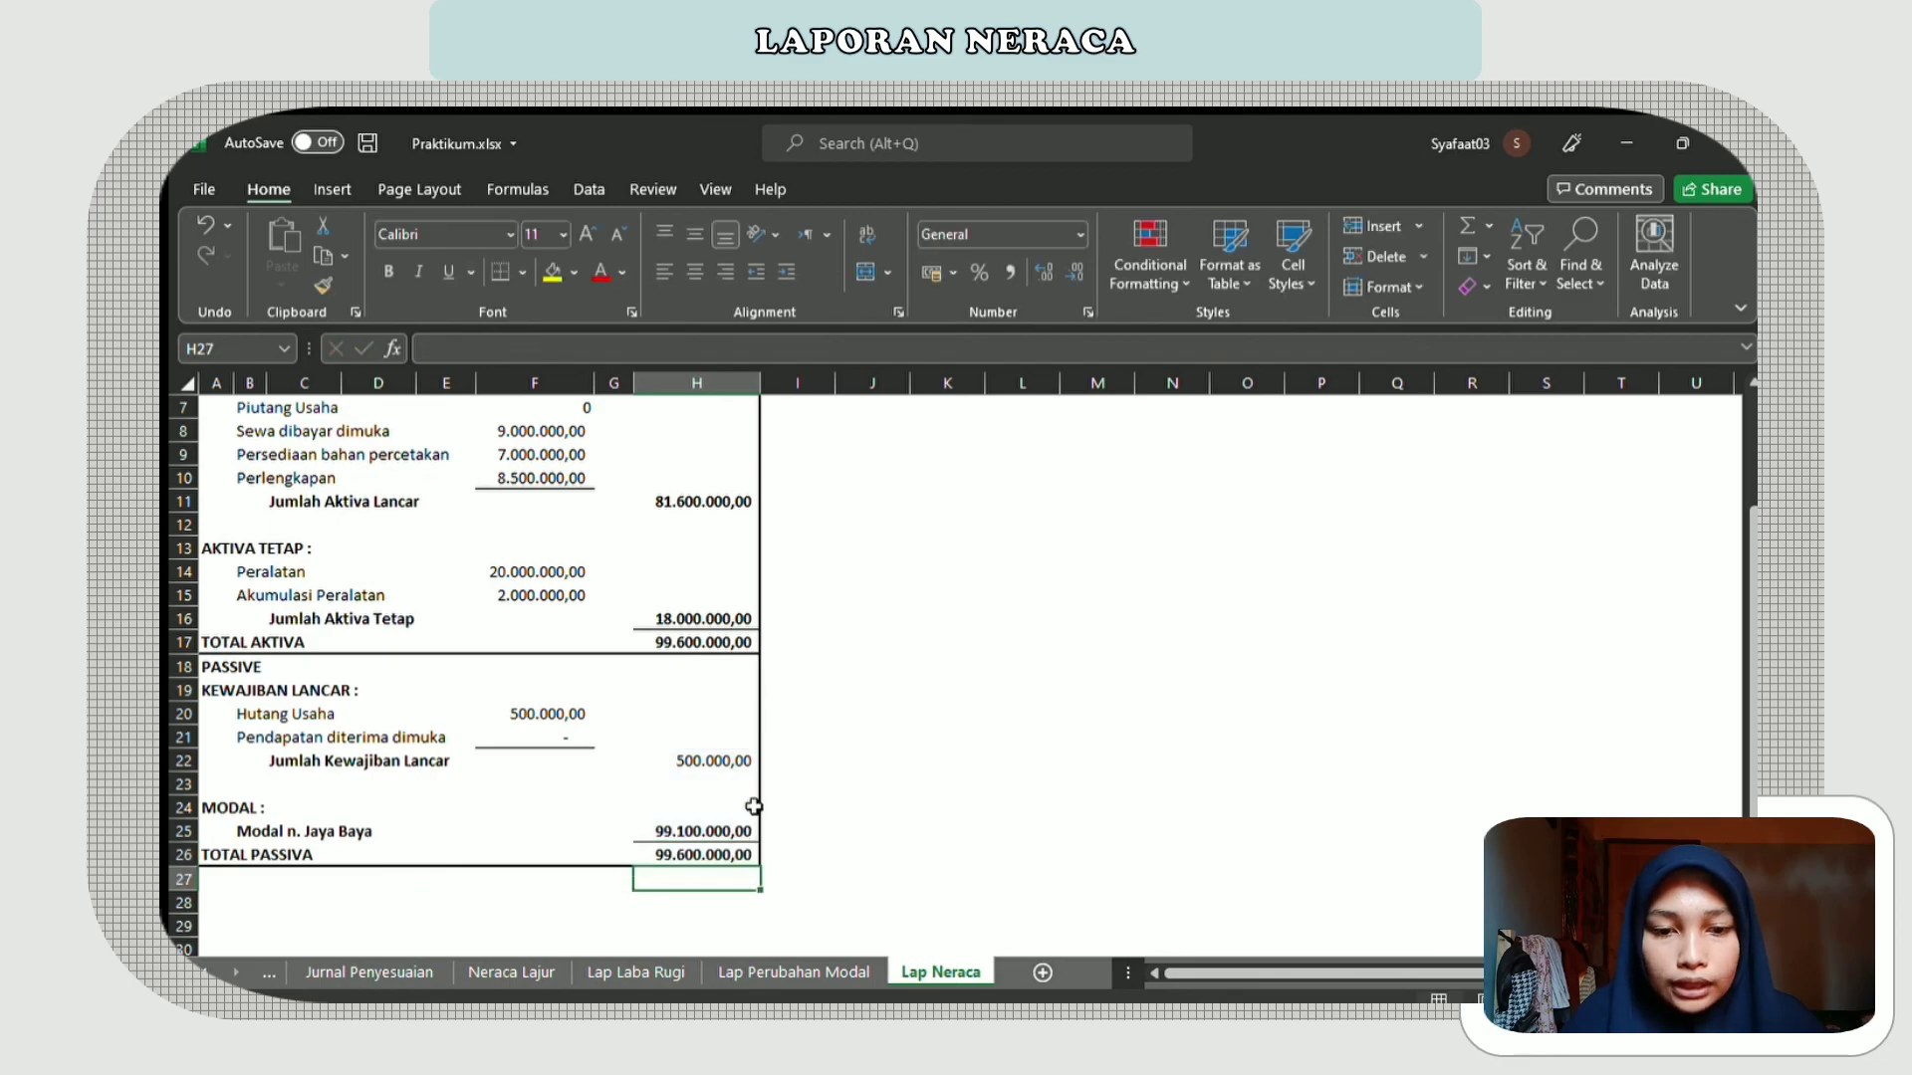